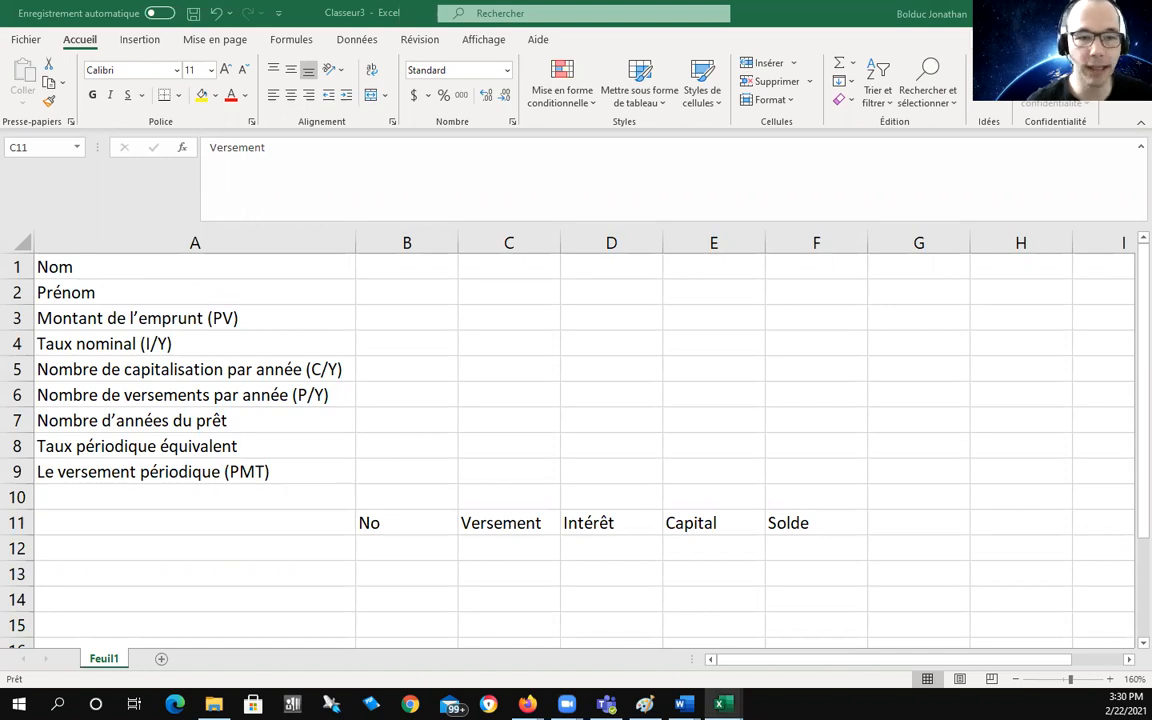
Step: Point out the Versement column heading and the Nom and Prénom labels
click(476, 517)
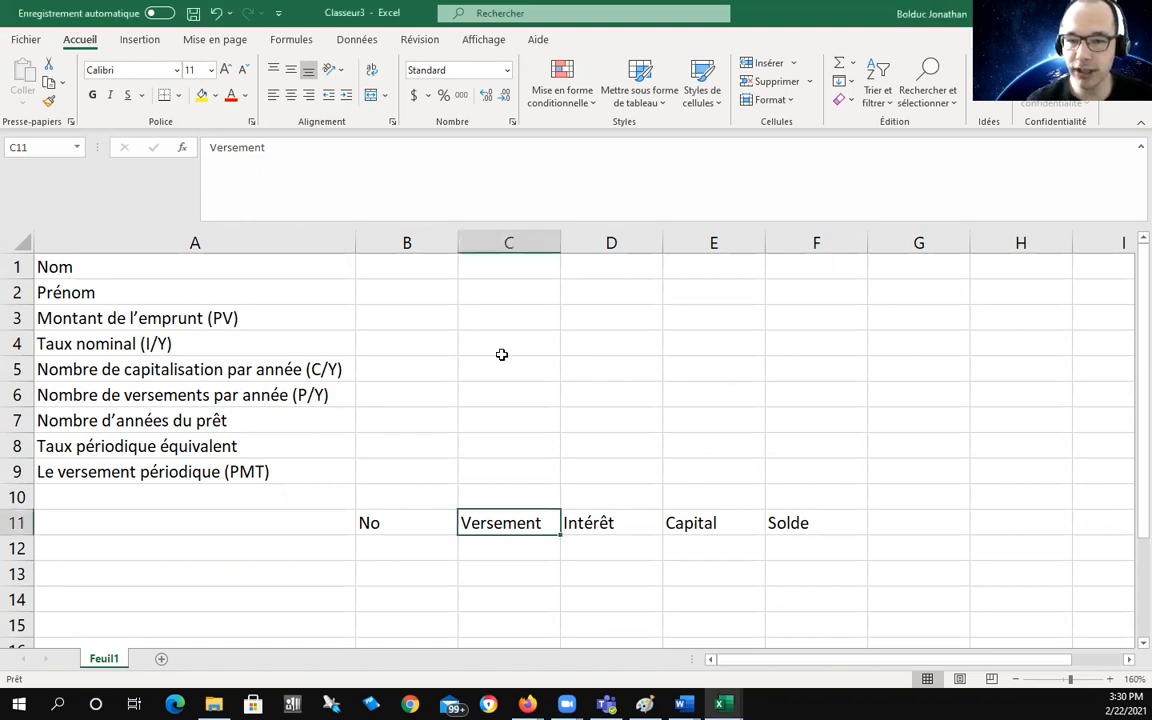
click(461, 349)
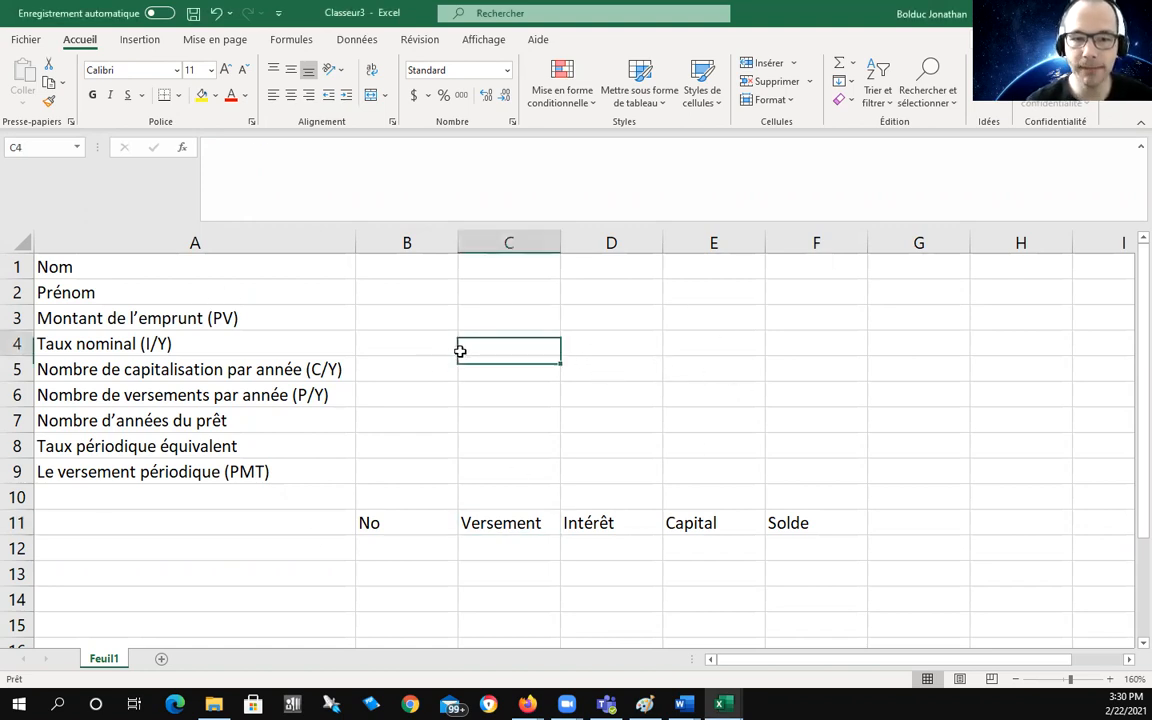
click(120, 266)
click(90, 291)
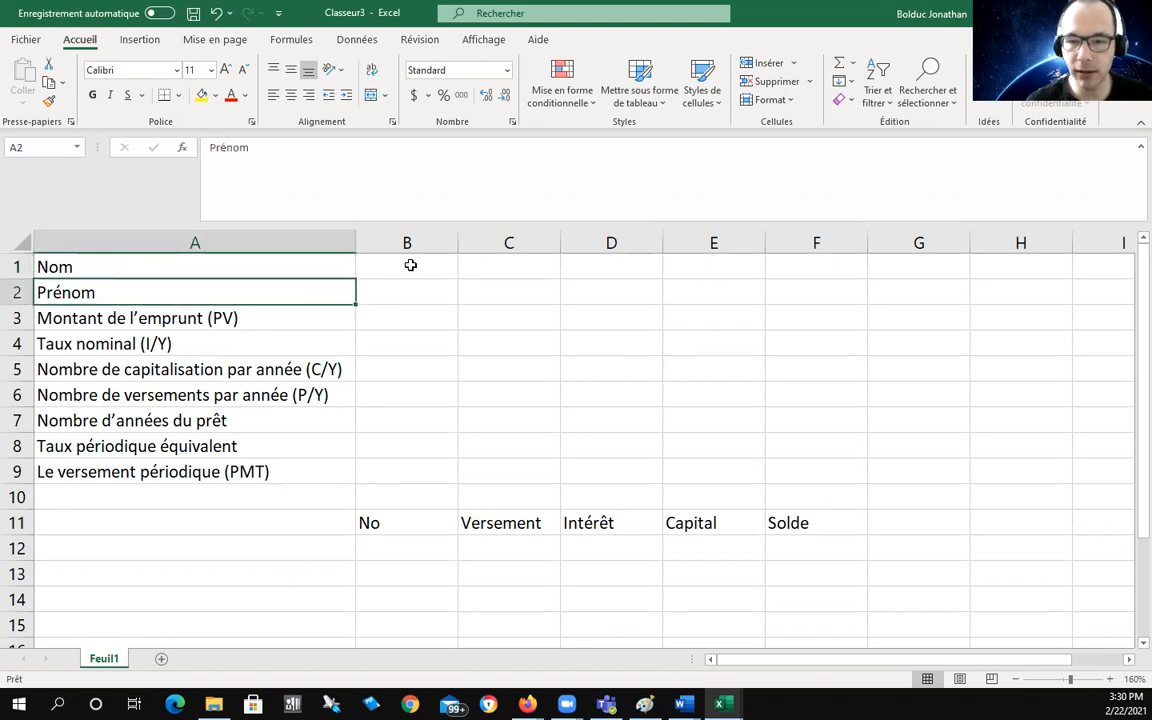
Step: Enter the borrower's last name in B1 and first name in B2
click(411, 265)
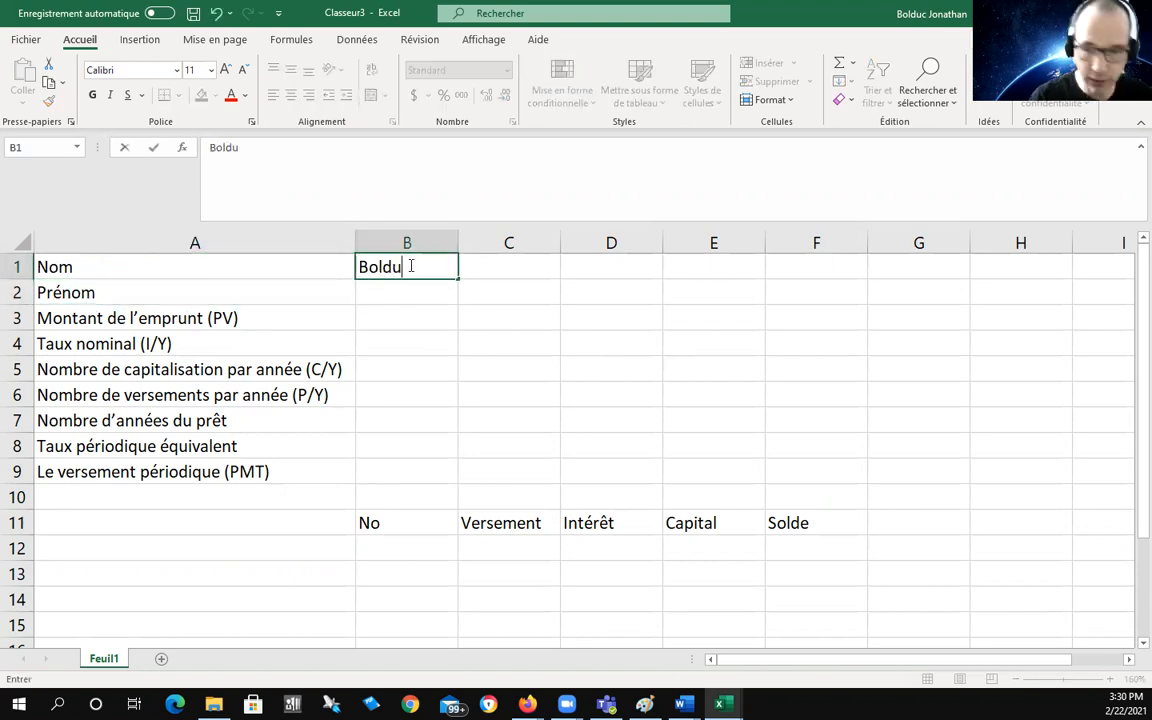
key(Tab)
click(419, 291)
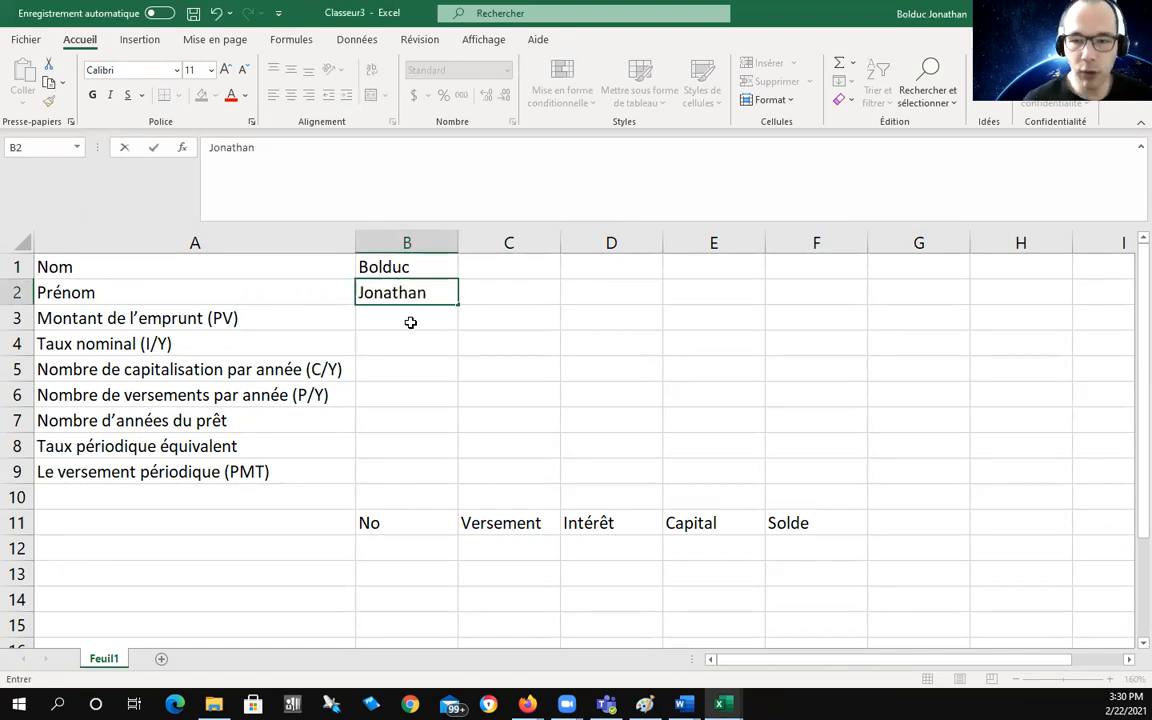
click(410, 320)
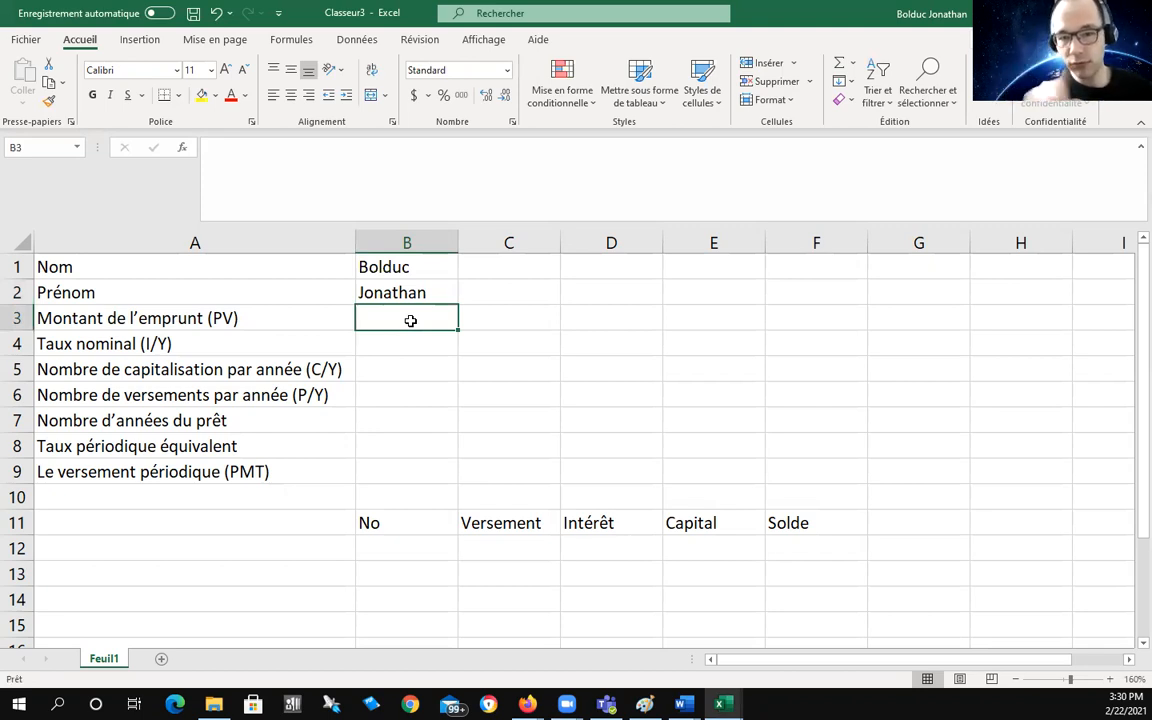
click(50, 266)
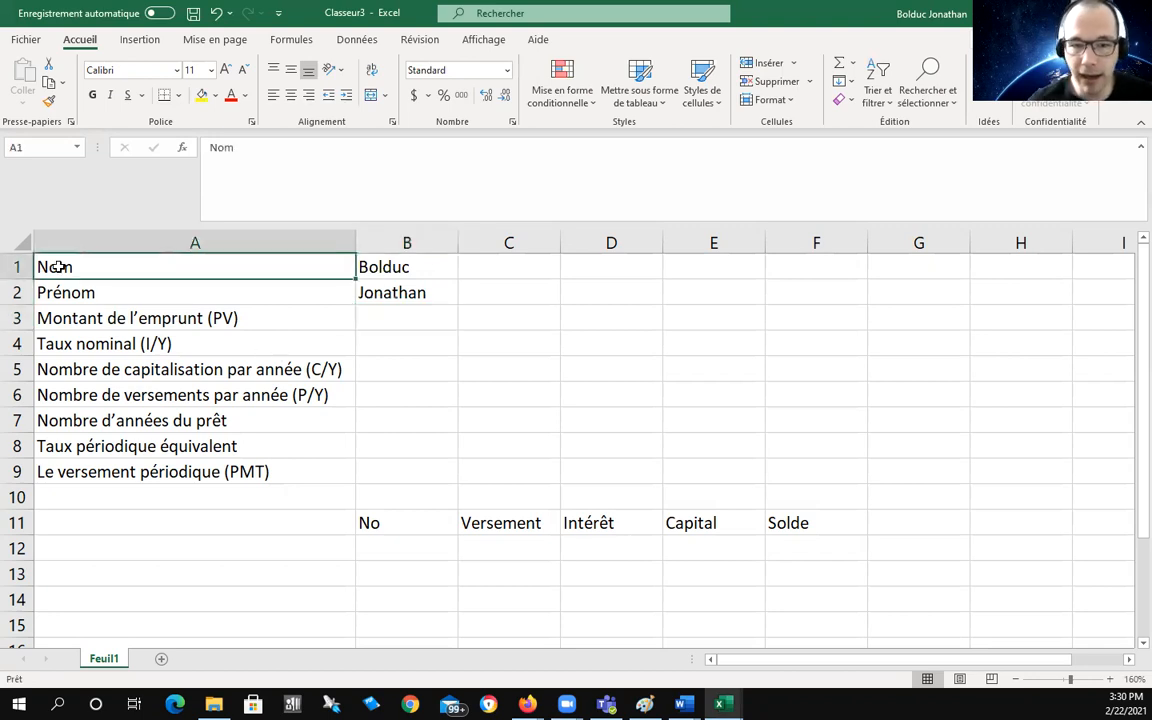
click(77, 293)
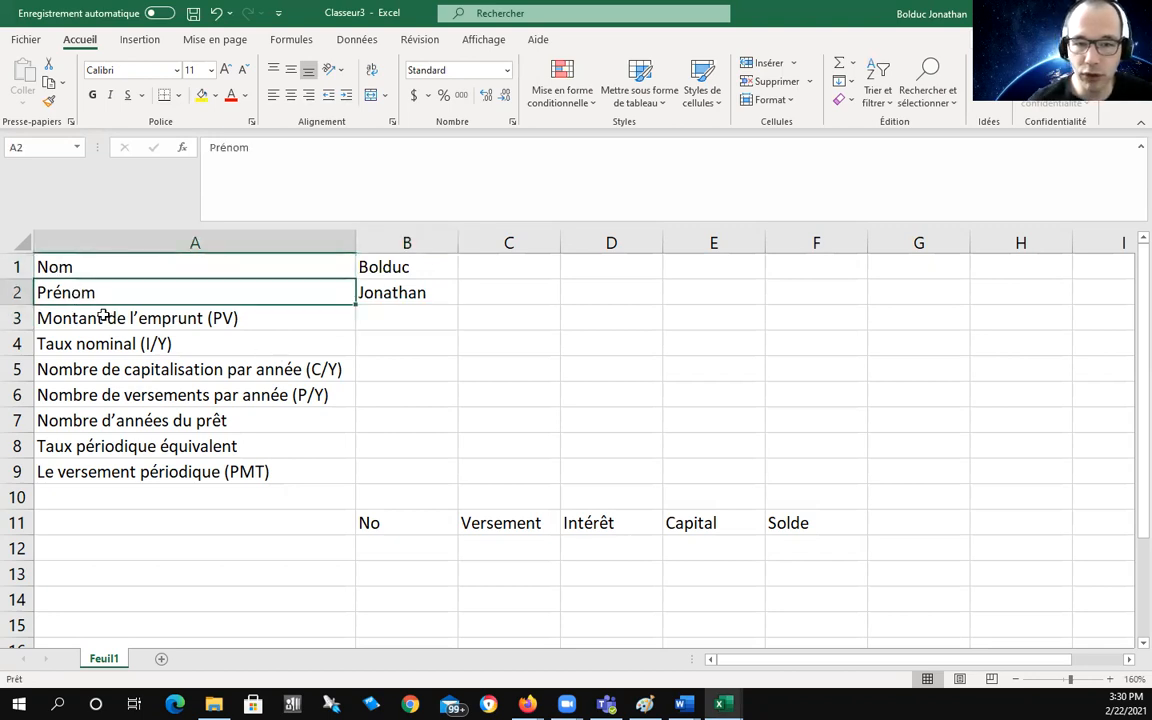
click(96, 319)
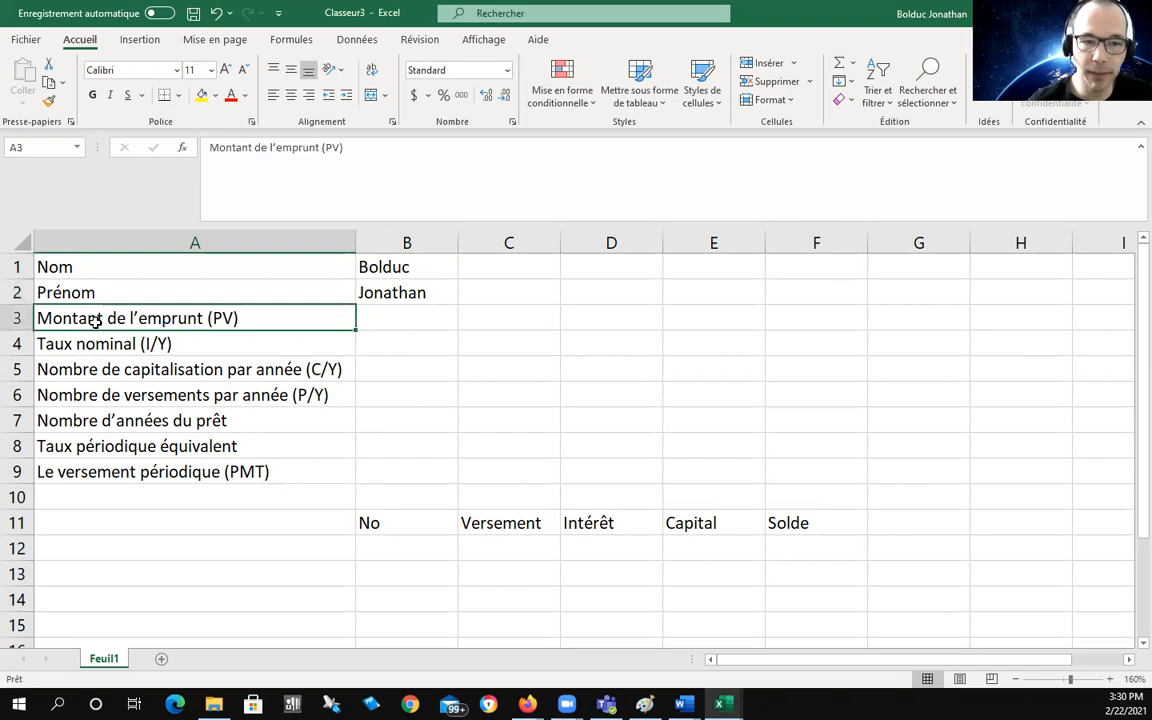
click(110, 343)
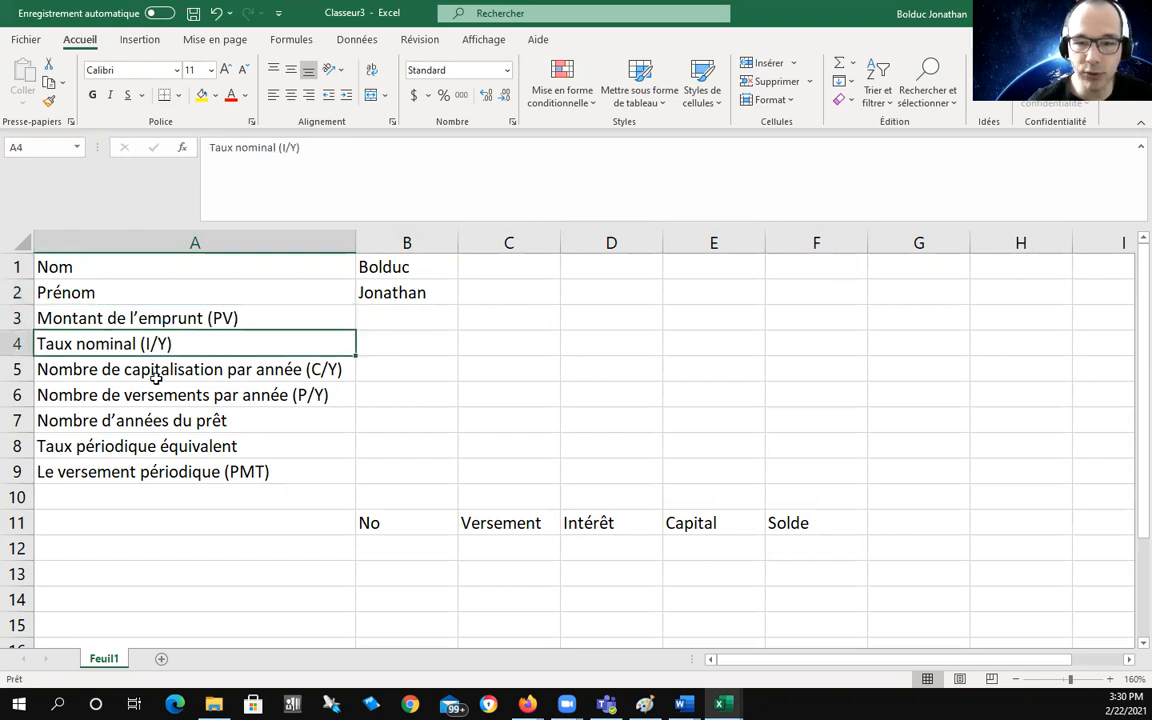
click(146, 369)
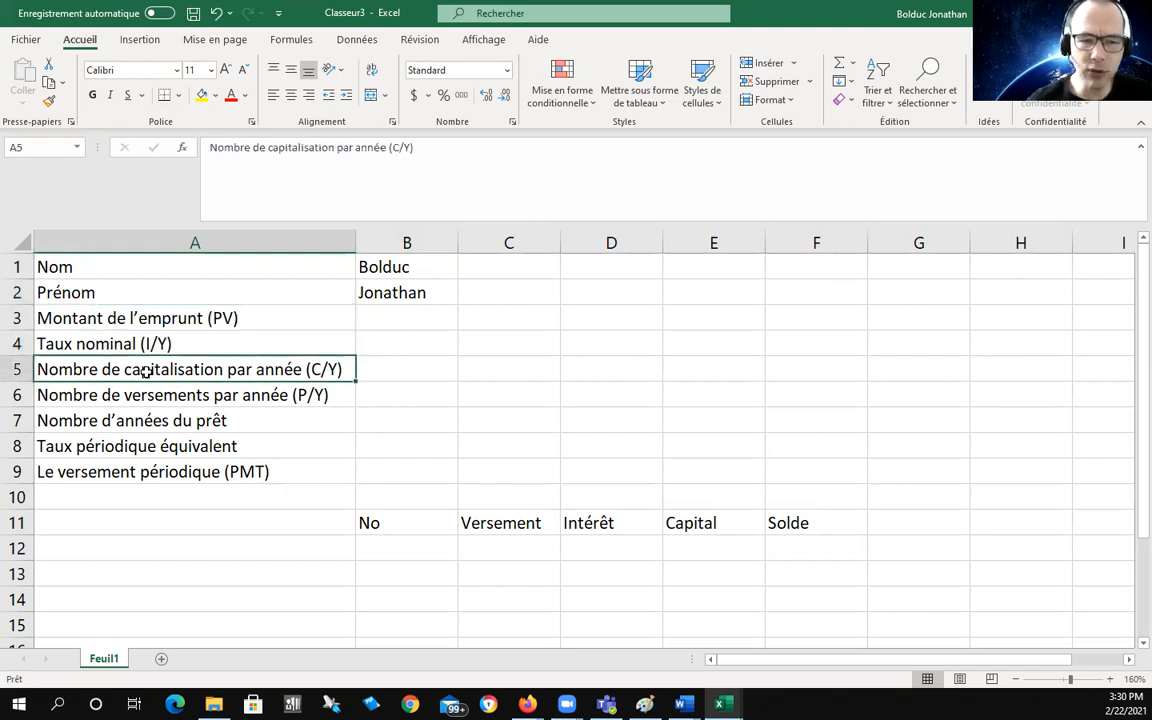
click(173, 397)
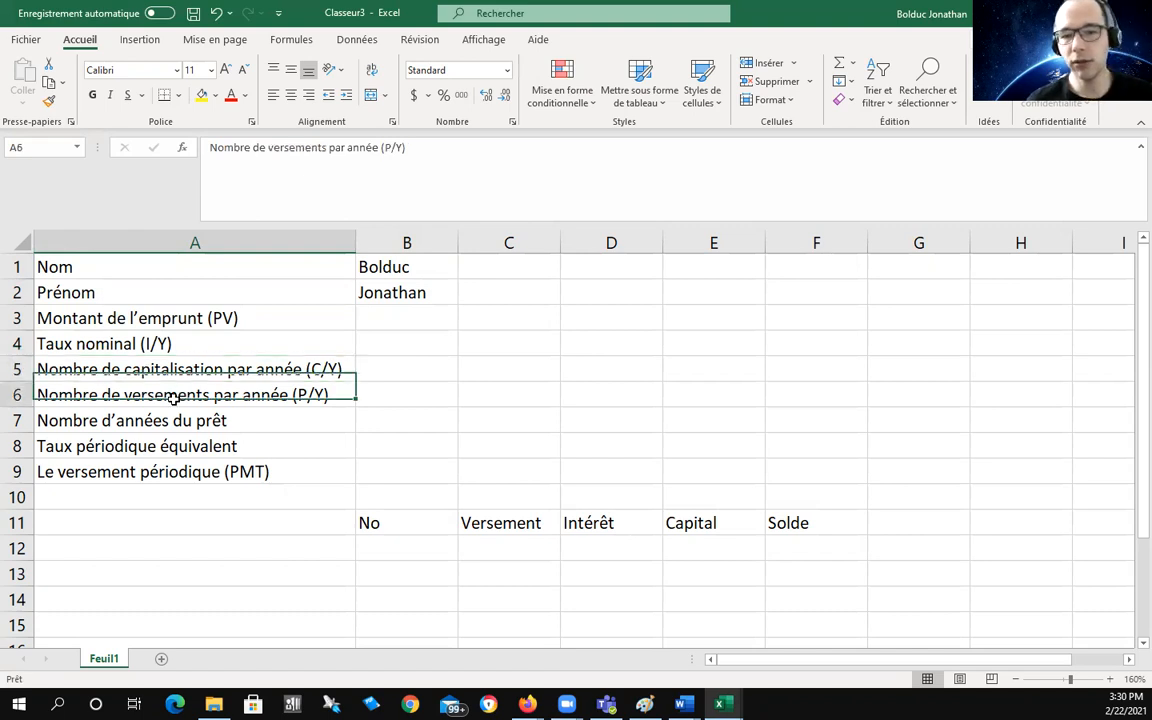
click(192, 418)
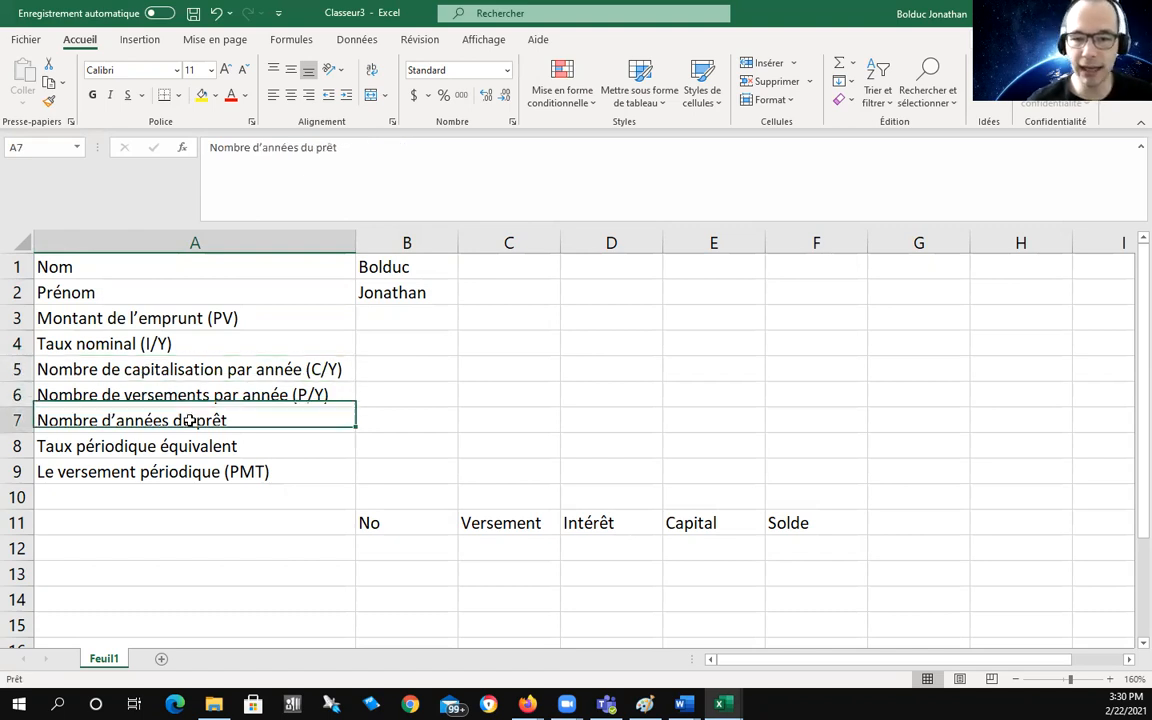
click(201, 447)
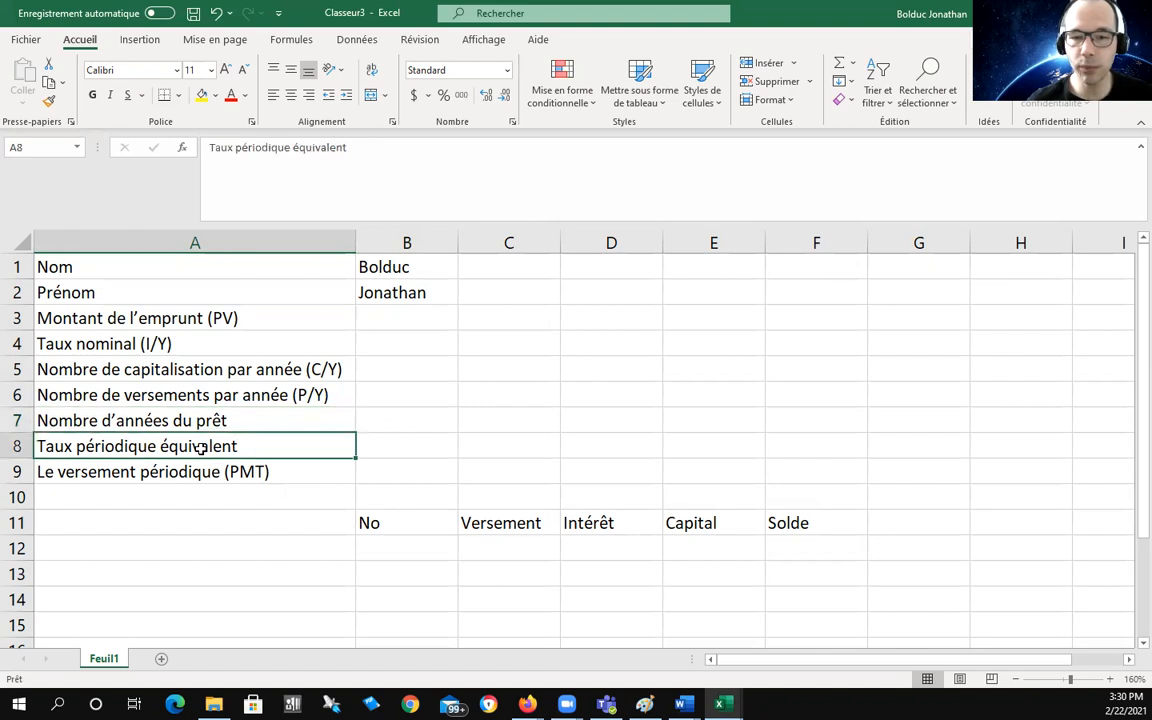
click(185, 473)
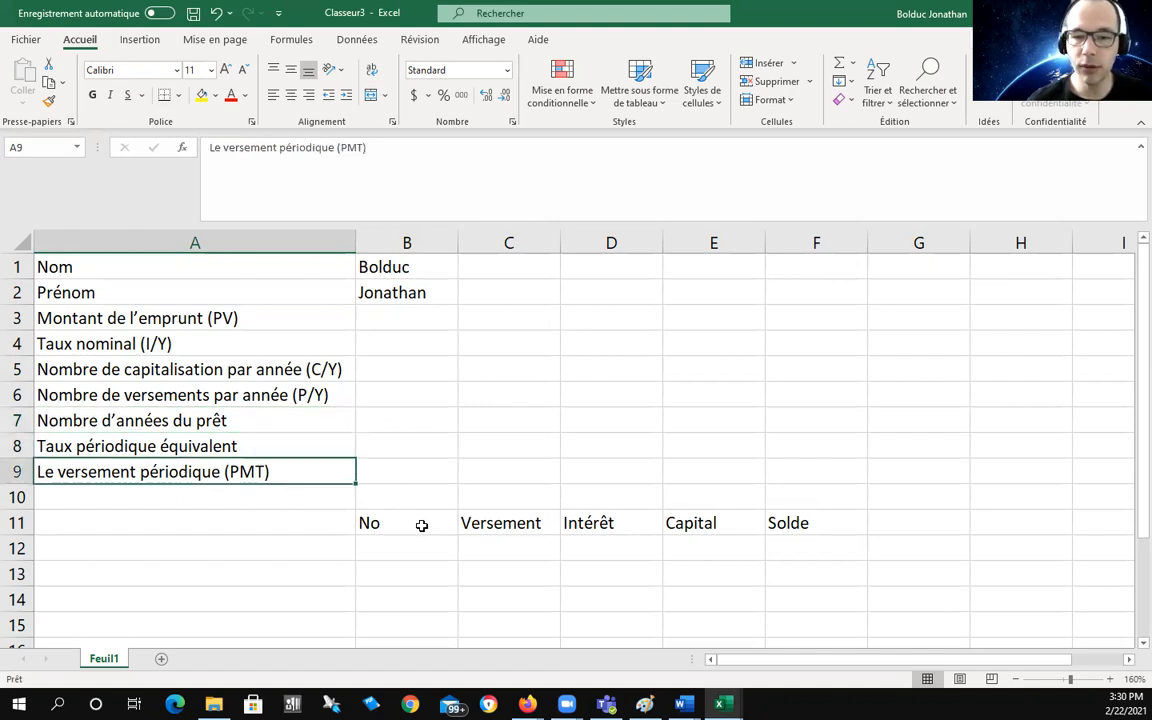
click(422, 524)
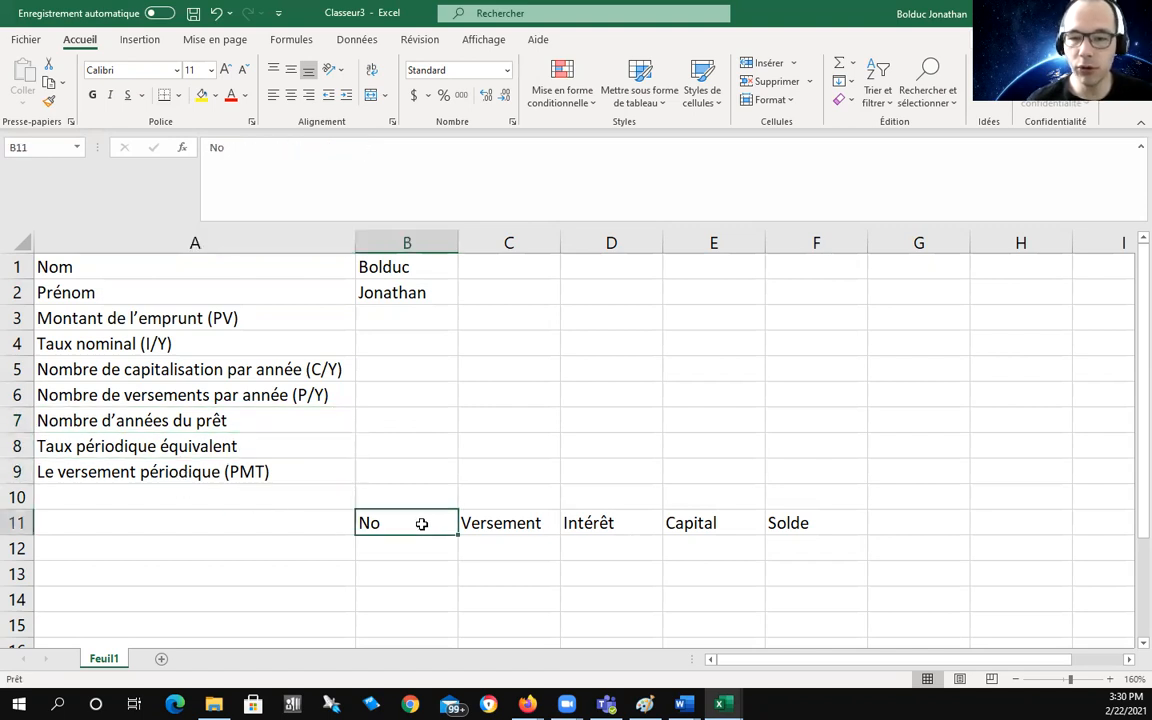
click(505, 524)
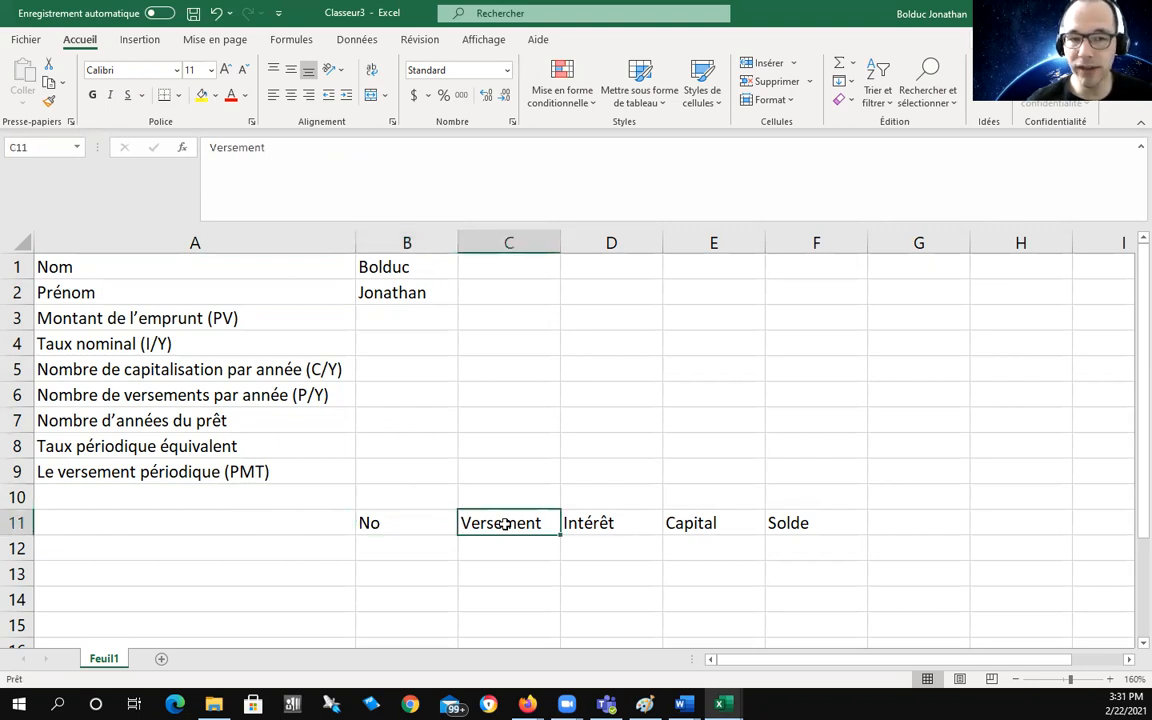
click(607, 524)
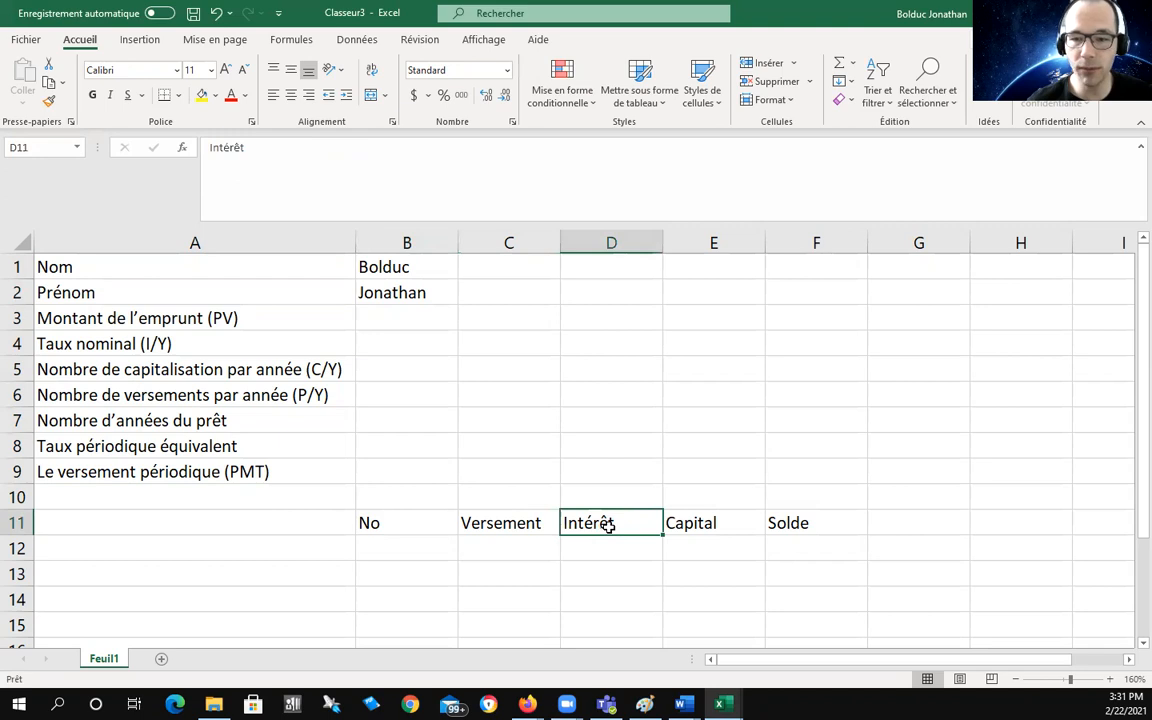
click(710, 524)
click(818, 524)
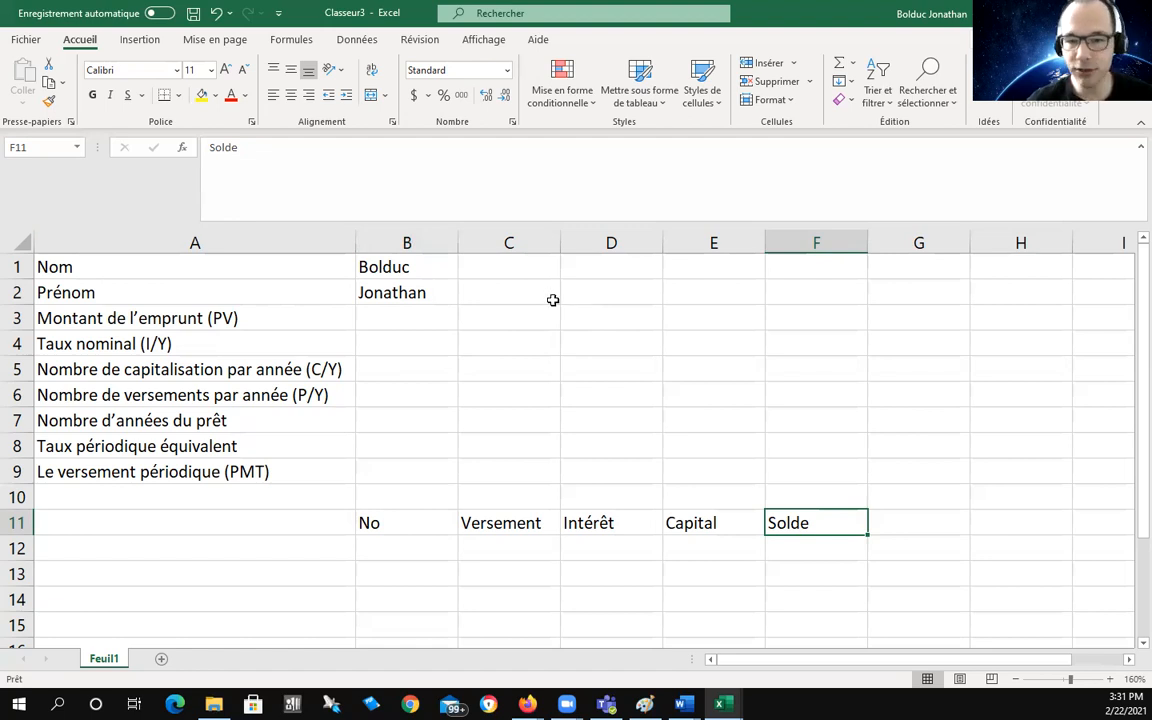
click(413, 320)
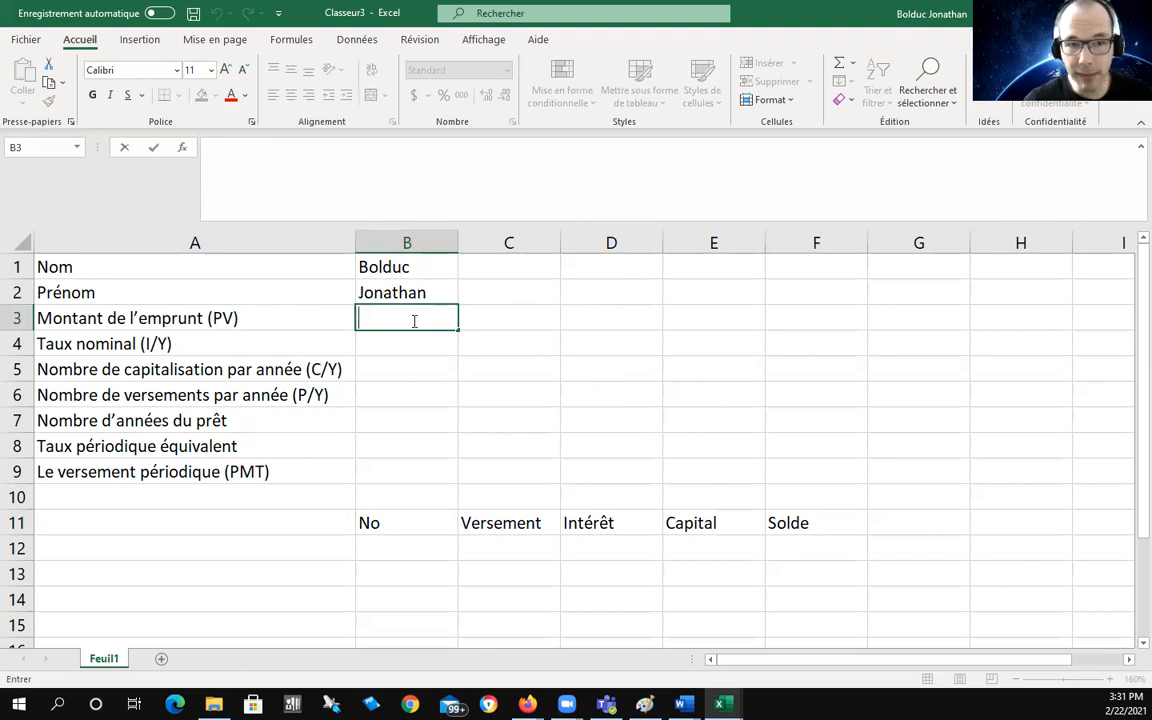
Step: Enter 250000 as the loan amount in B3
key(Escape)
key(F2)
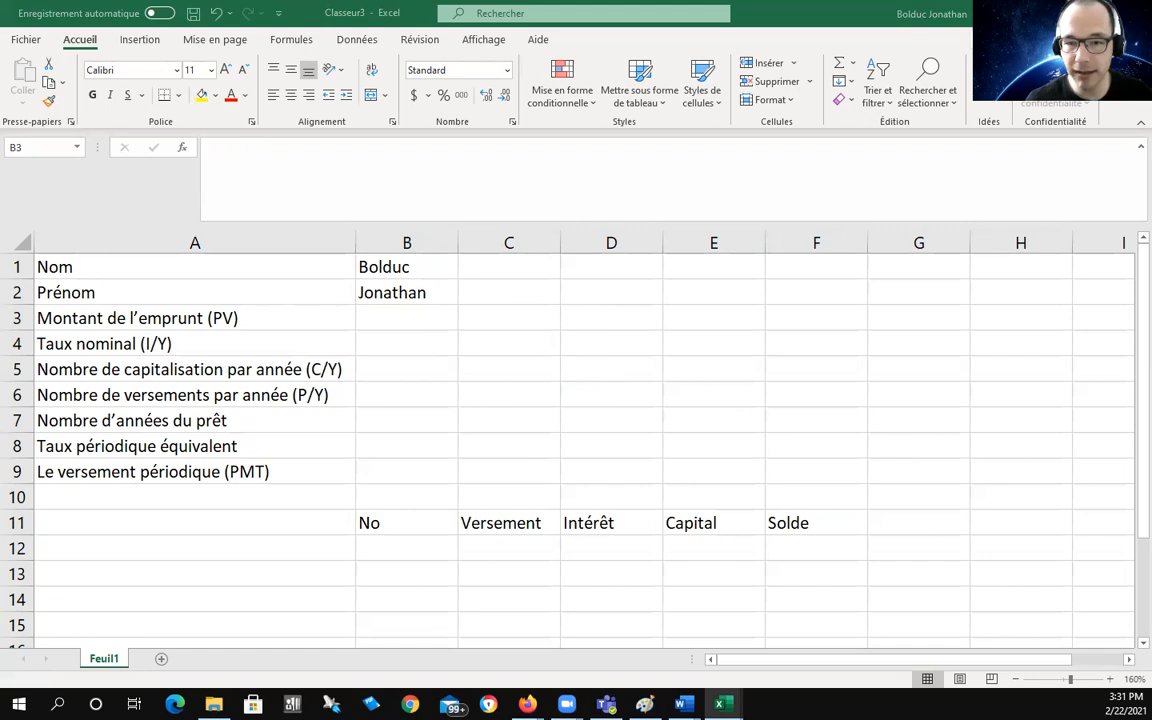
click(406, 315)
text(250000)
key(Return)
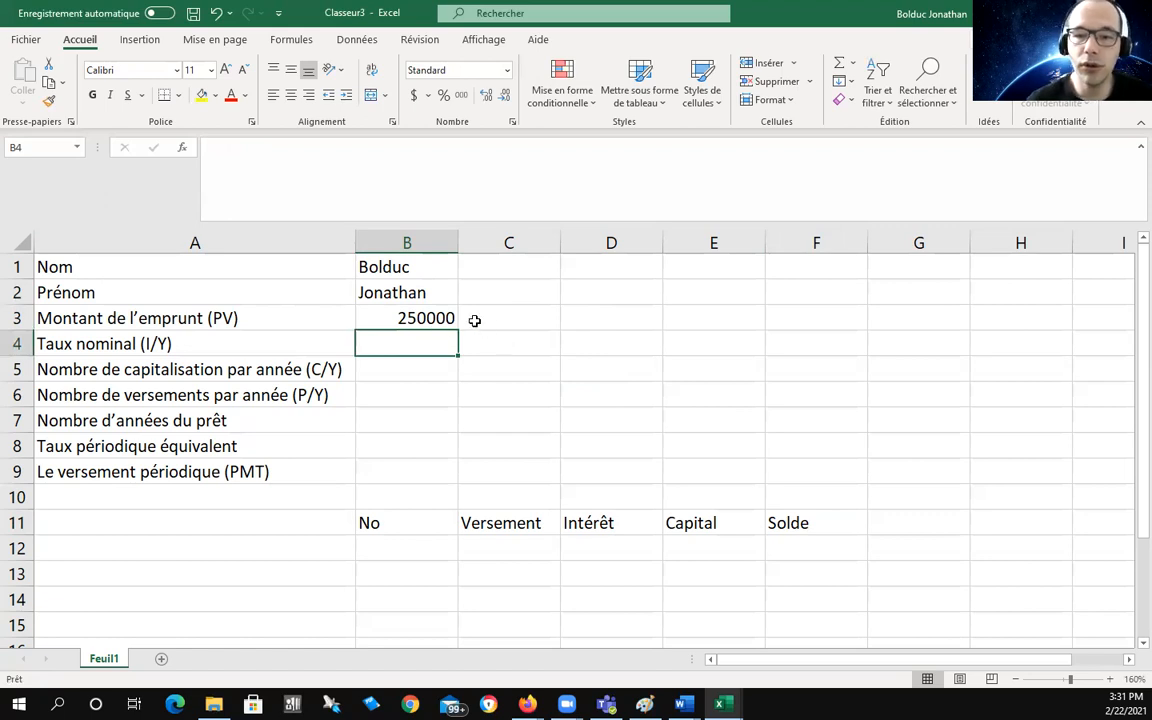
click(408, 316)
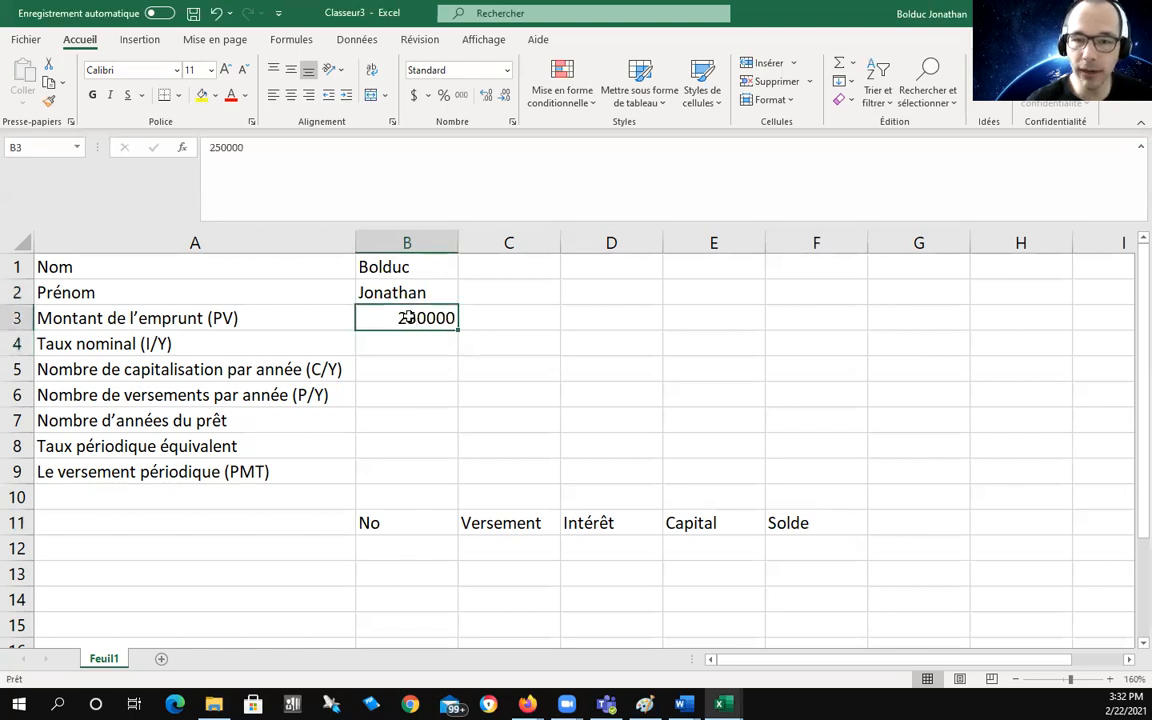
Step: Format the B3 loan amount as accounting currency, showing $ 250,000.00
click(415, 96)
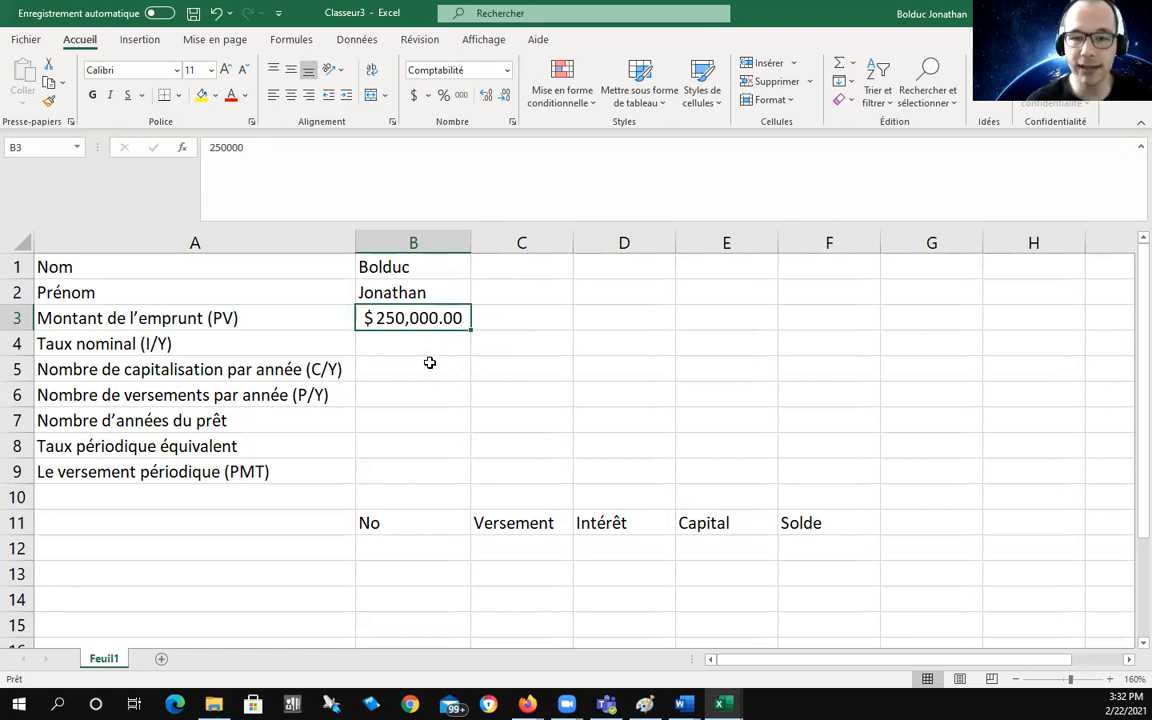
click(409, 340)
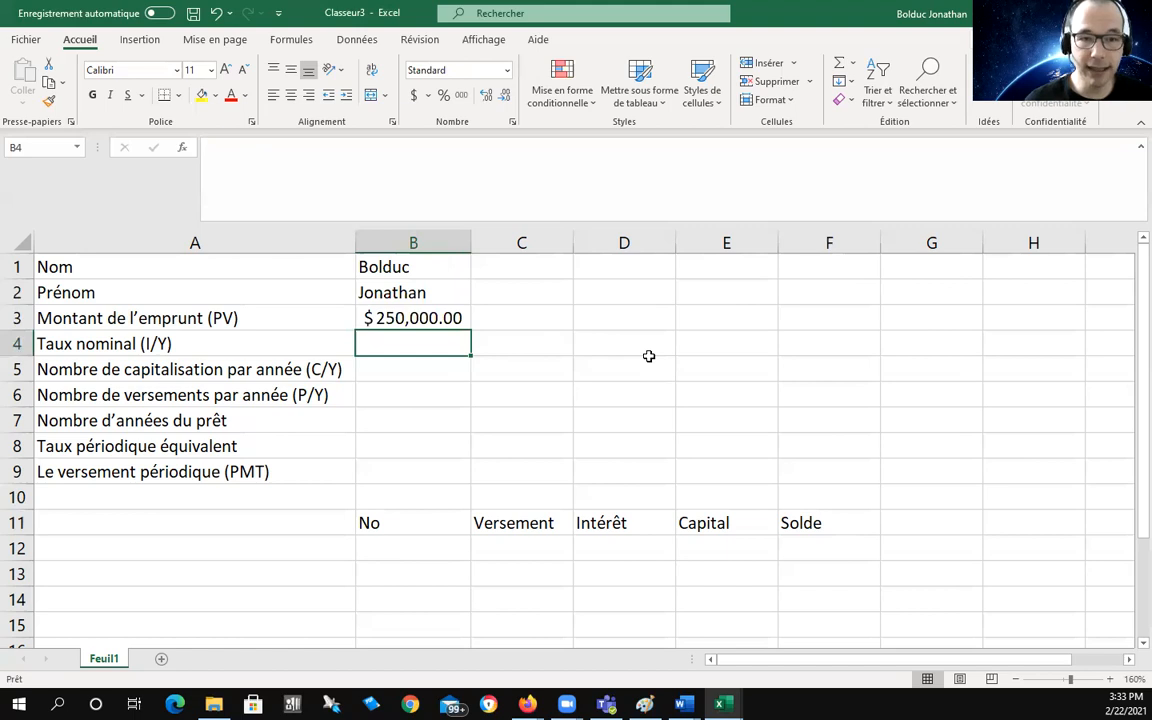
Step: Enter the nominal rate in B4, settling on 0.05 with a period after trying 0,05
text(0.)
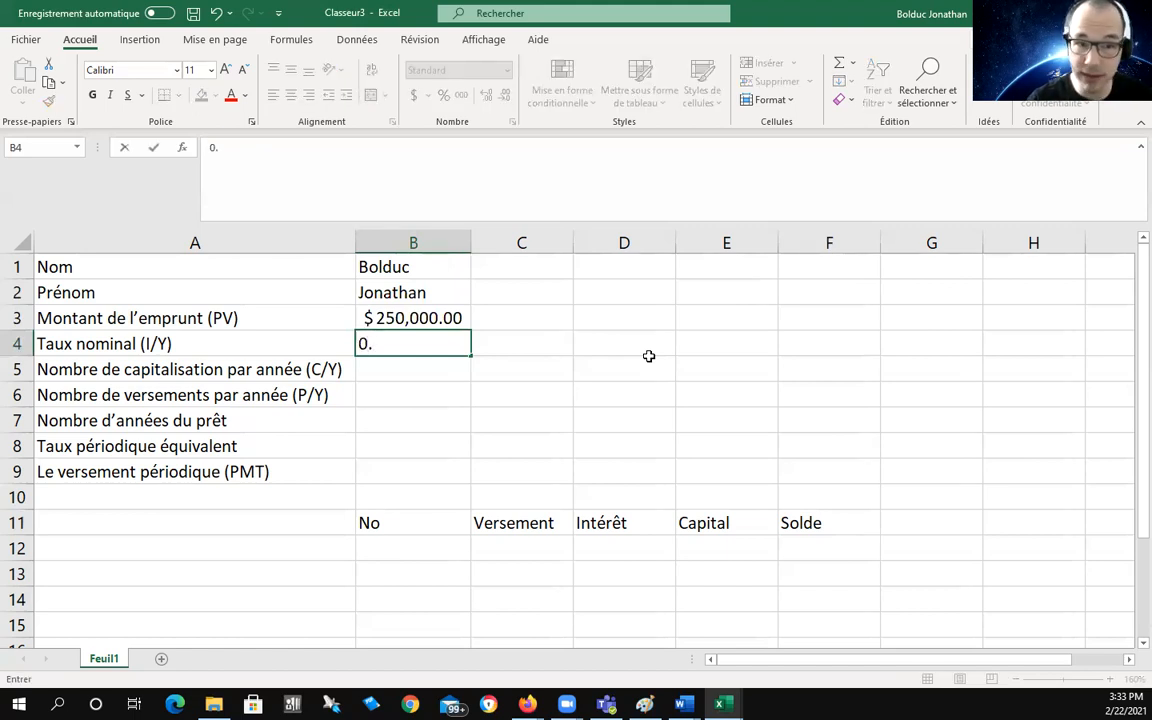
text(05)
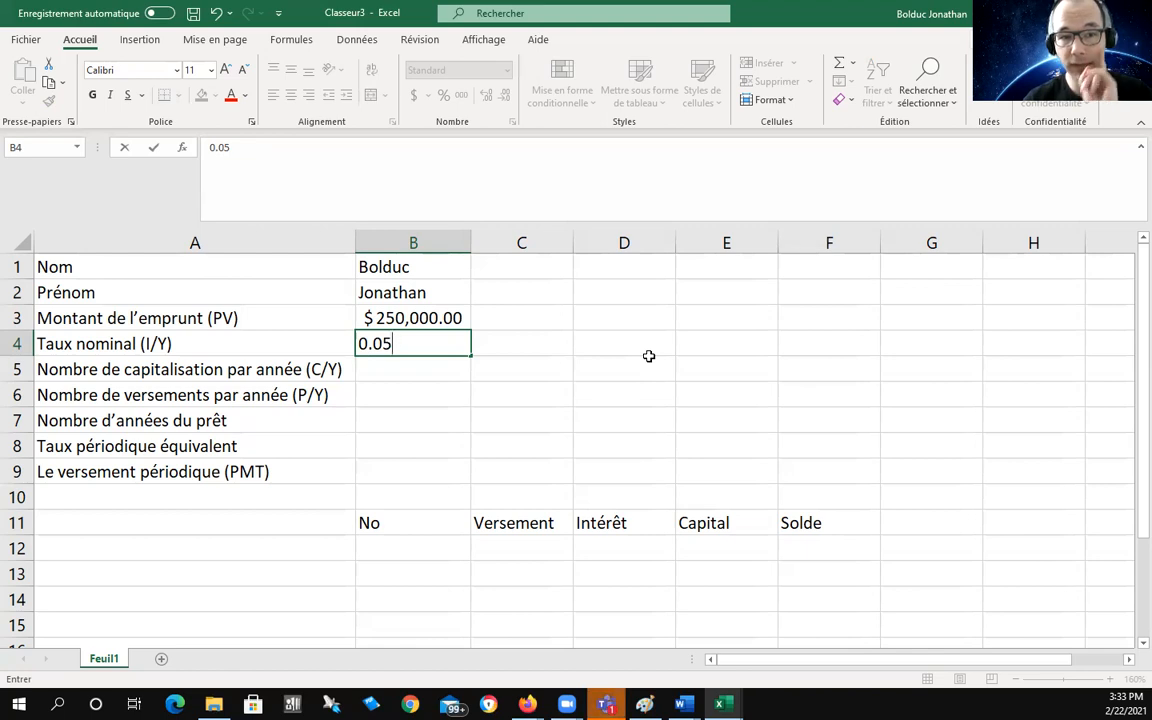
key(Return)
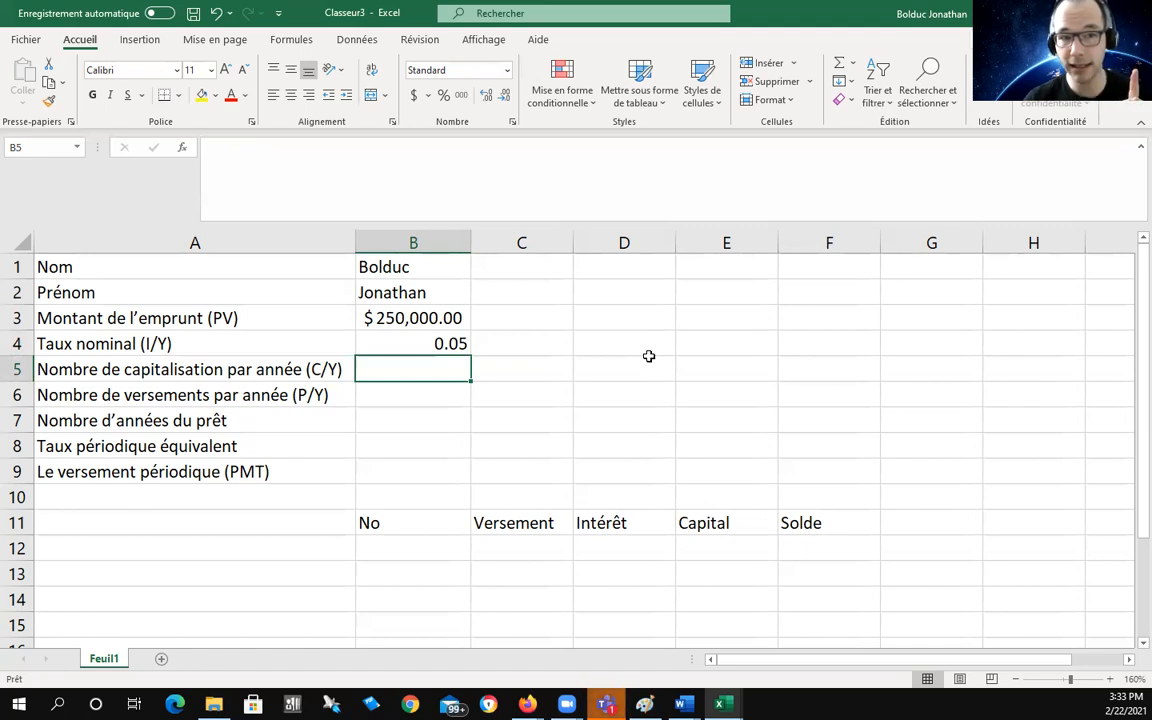
double_click(450, 344)
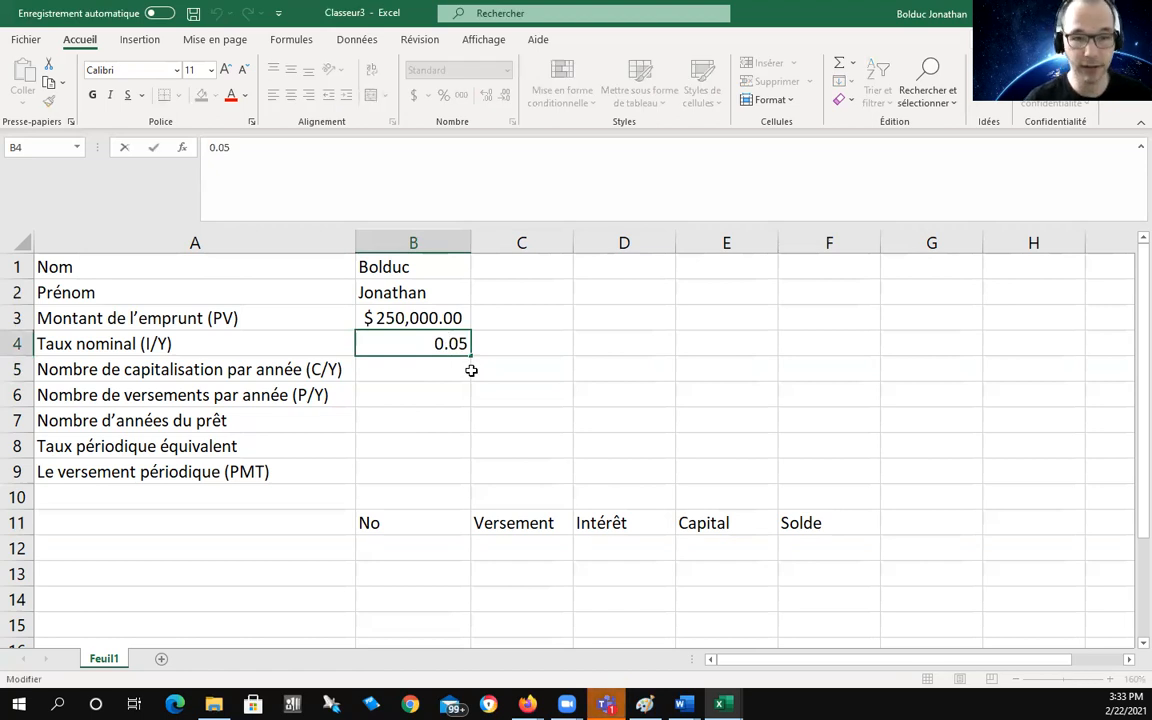
key(BackSpace)
text(,)
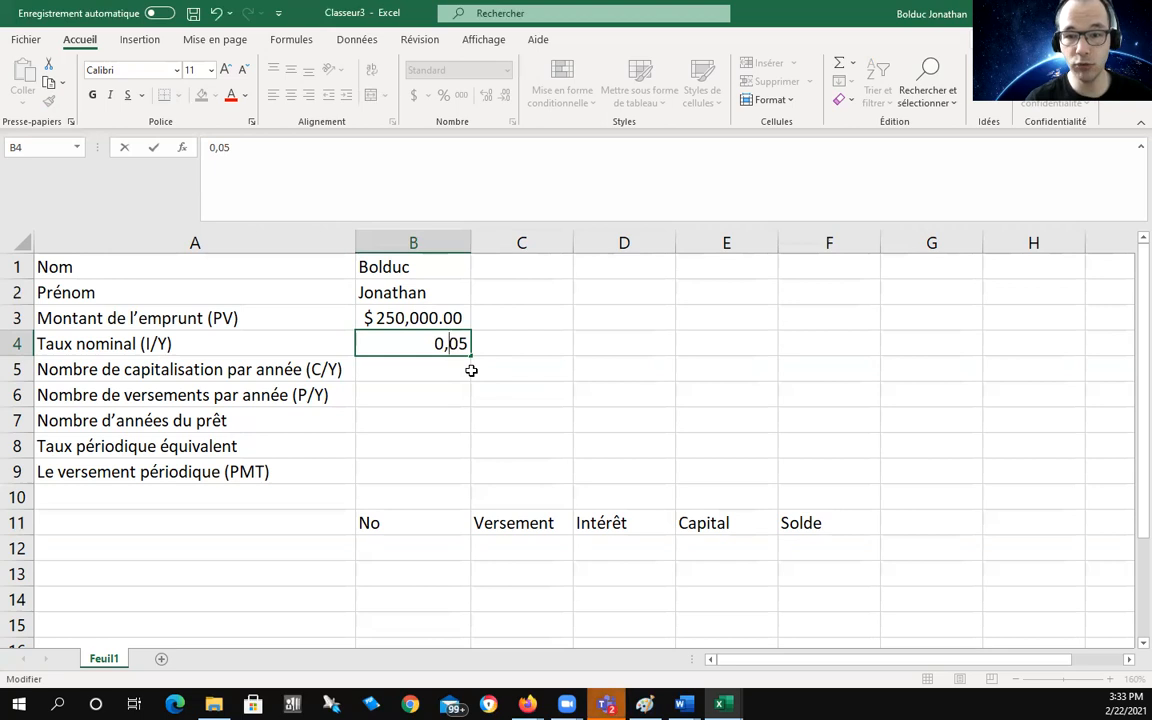
key(Return)
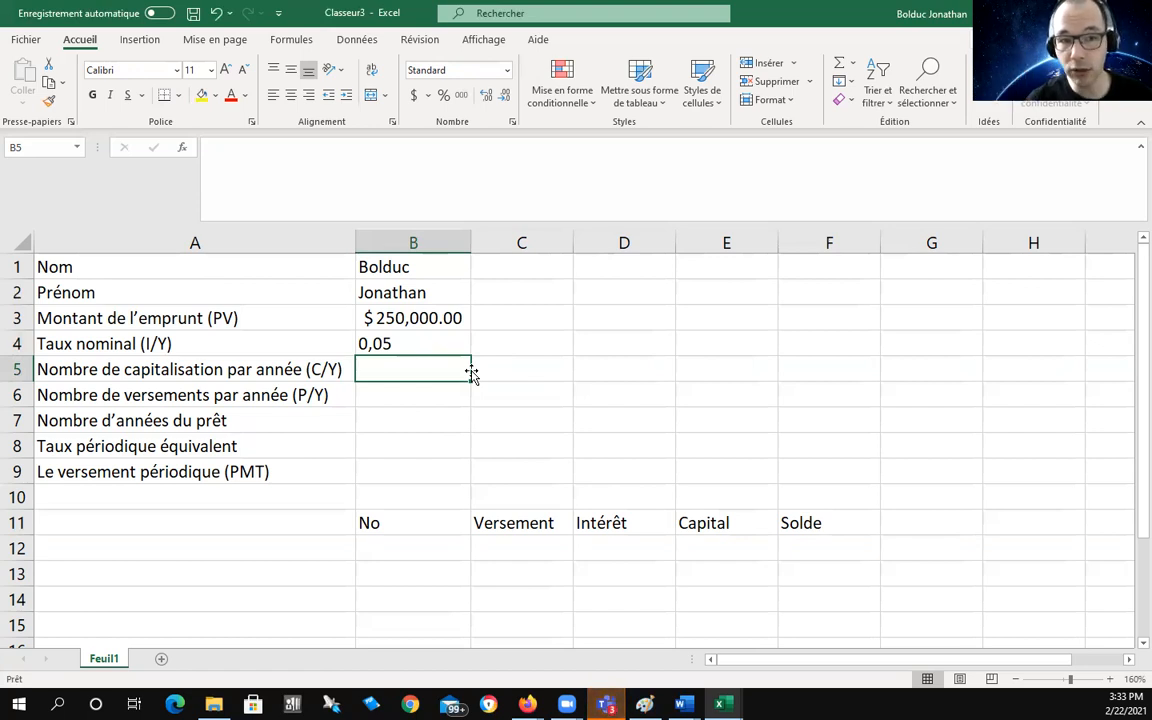
double_click(366, 344)
key(Delete)
text(.)
key(Return)
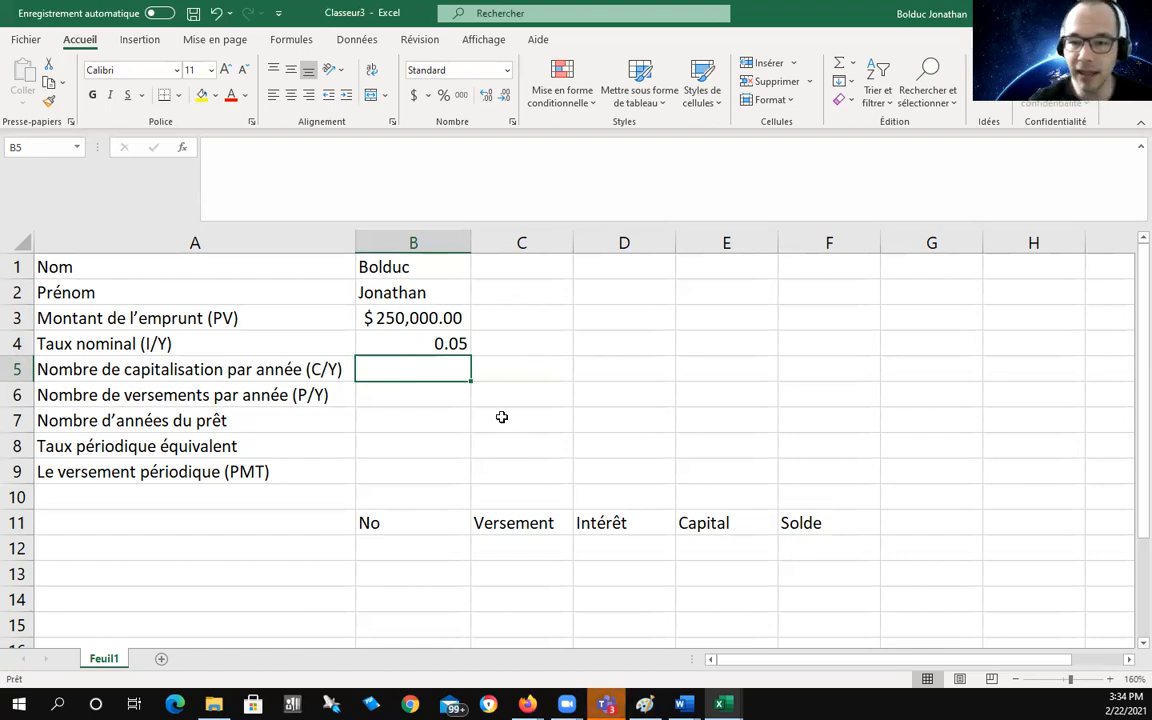
click(430, 344)
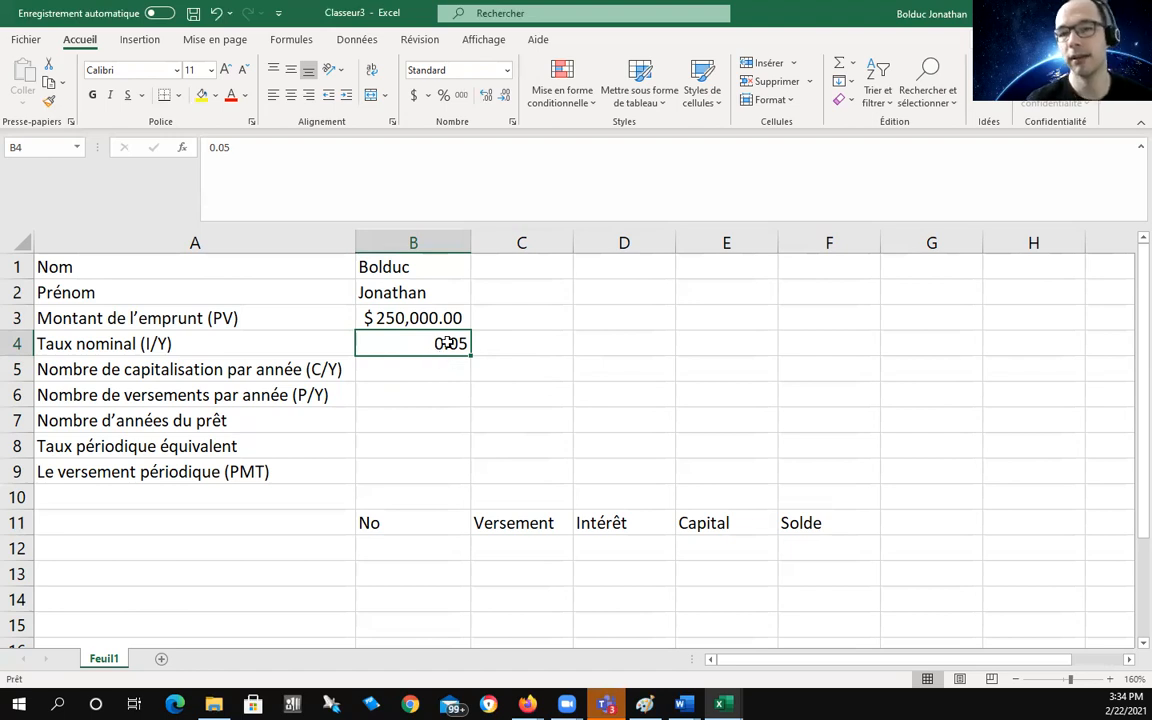
Step: Display the B4 rate as 5% and enter 2 compoundings per year in B5
click(446, 100)
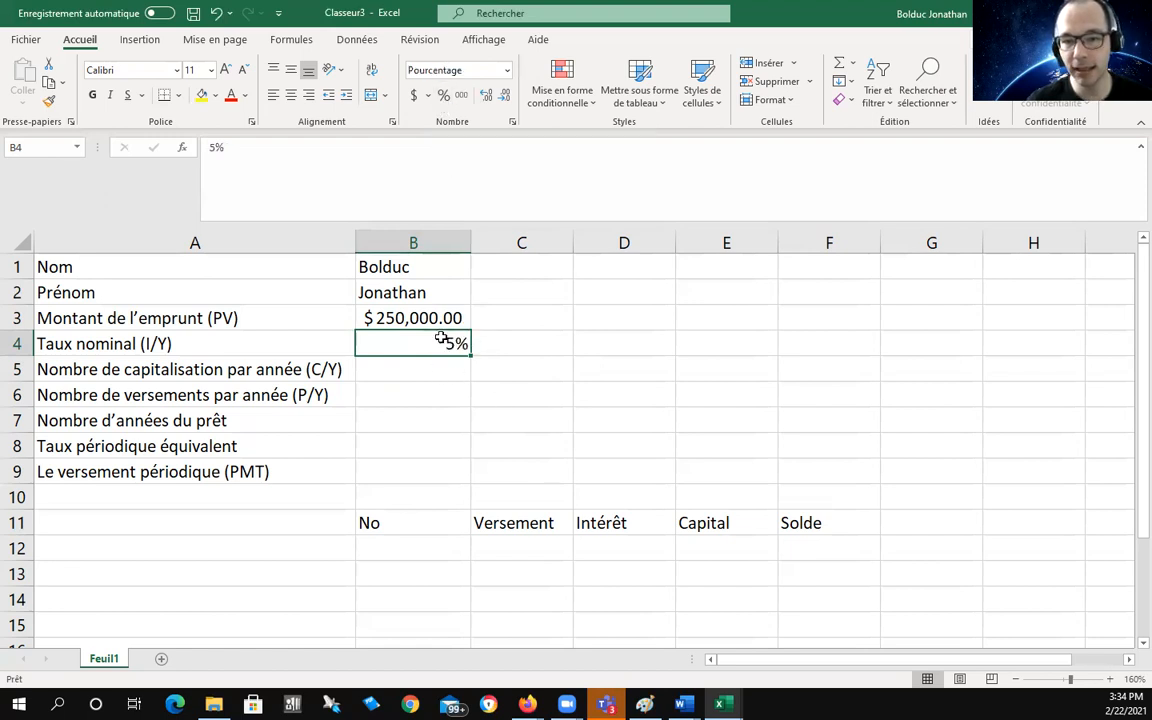
click(397, 369)
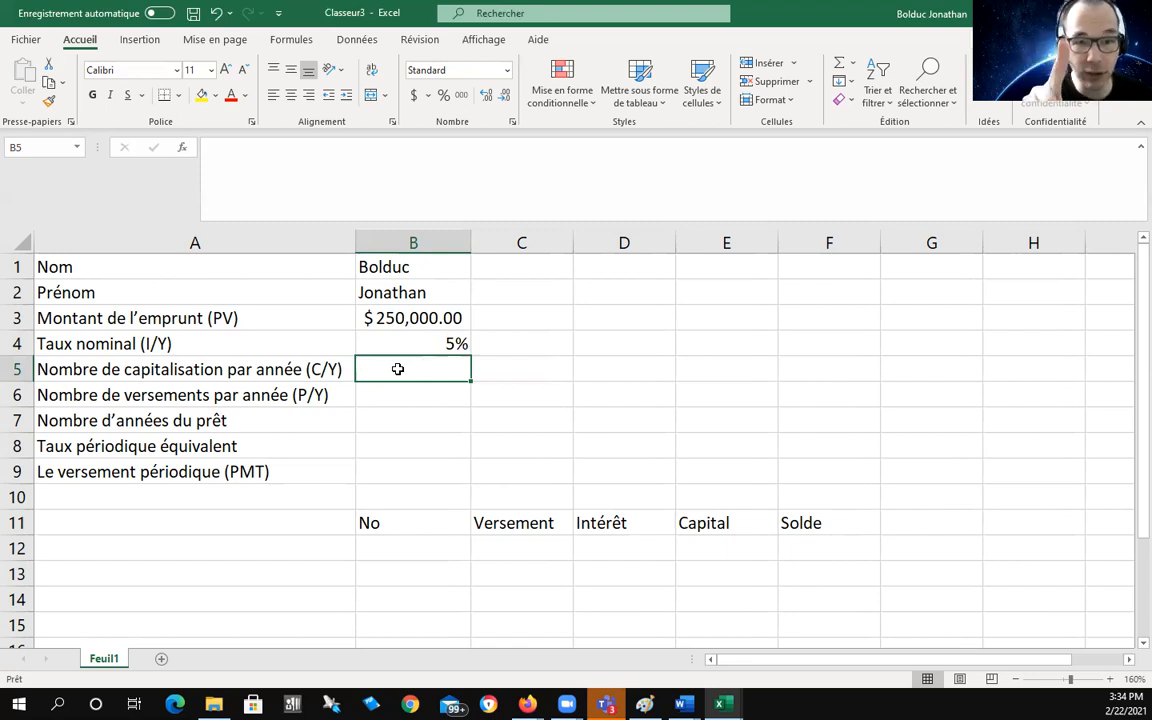
text(2)
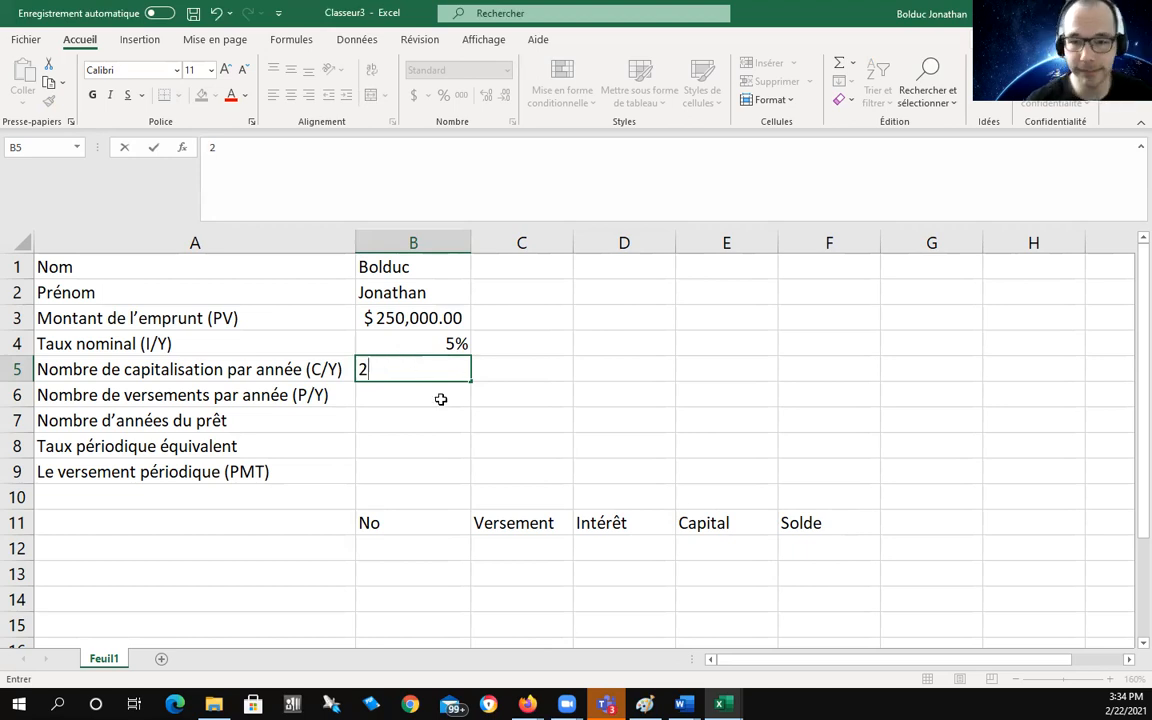
Step: Commit 2 in B5, then enter 52 payments per year in B6 and a 25-year term in B7
key(Return)
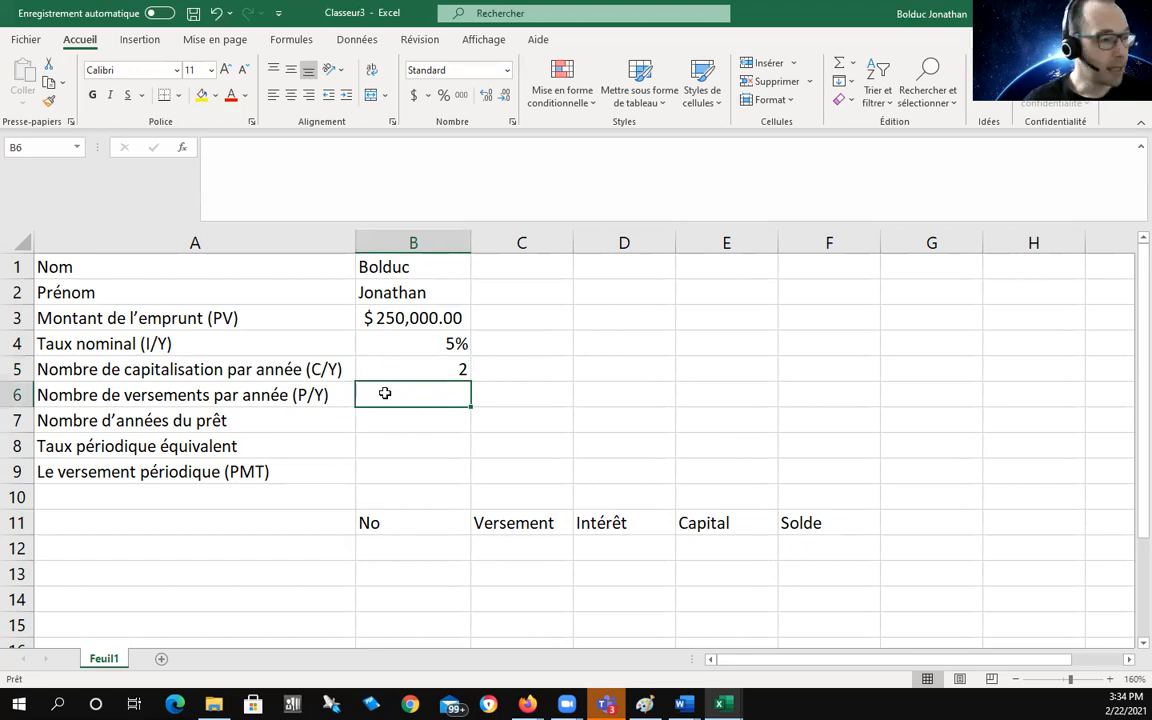
text(52)
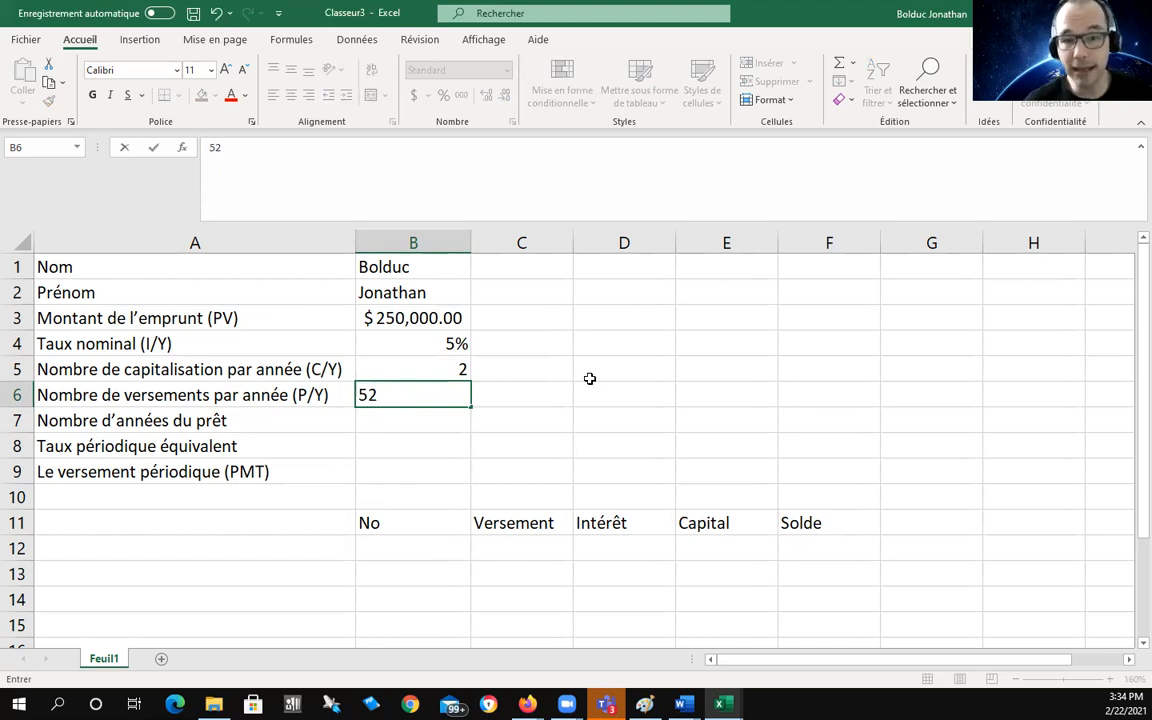
click(559, 393)
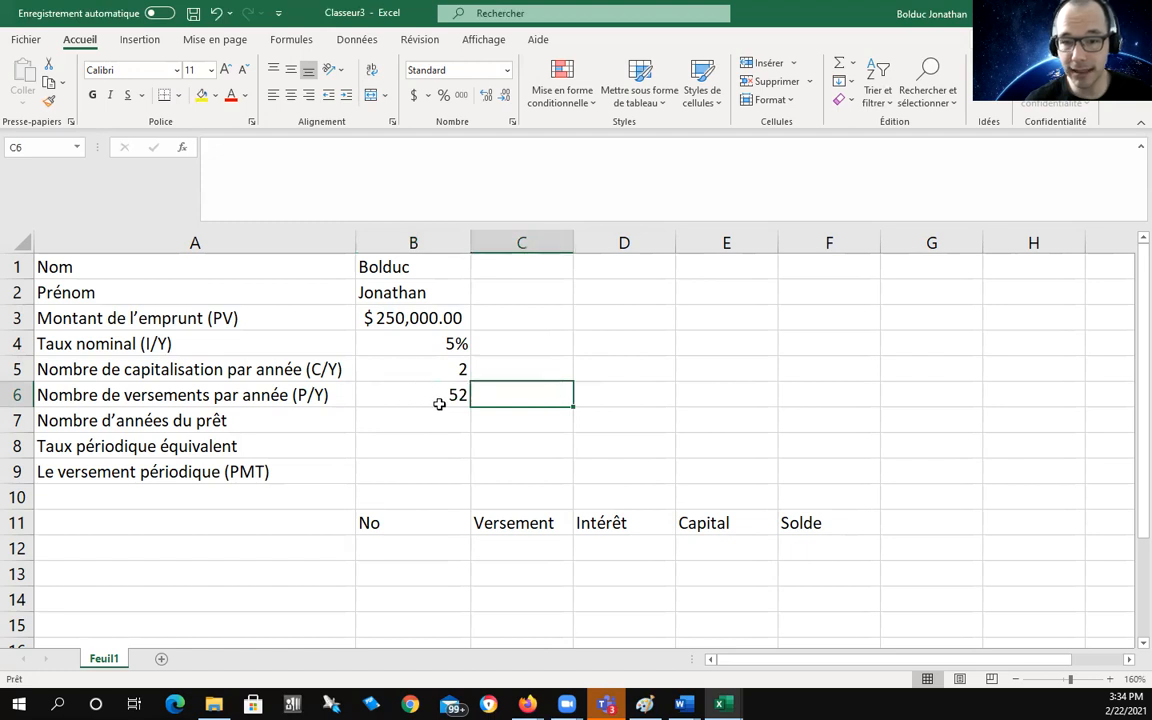
click(409, 420)
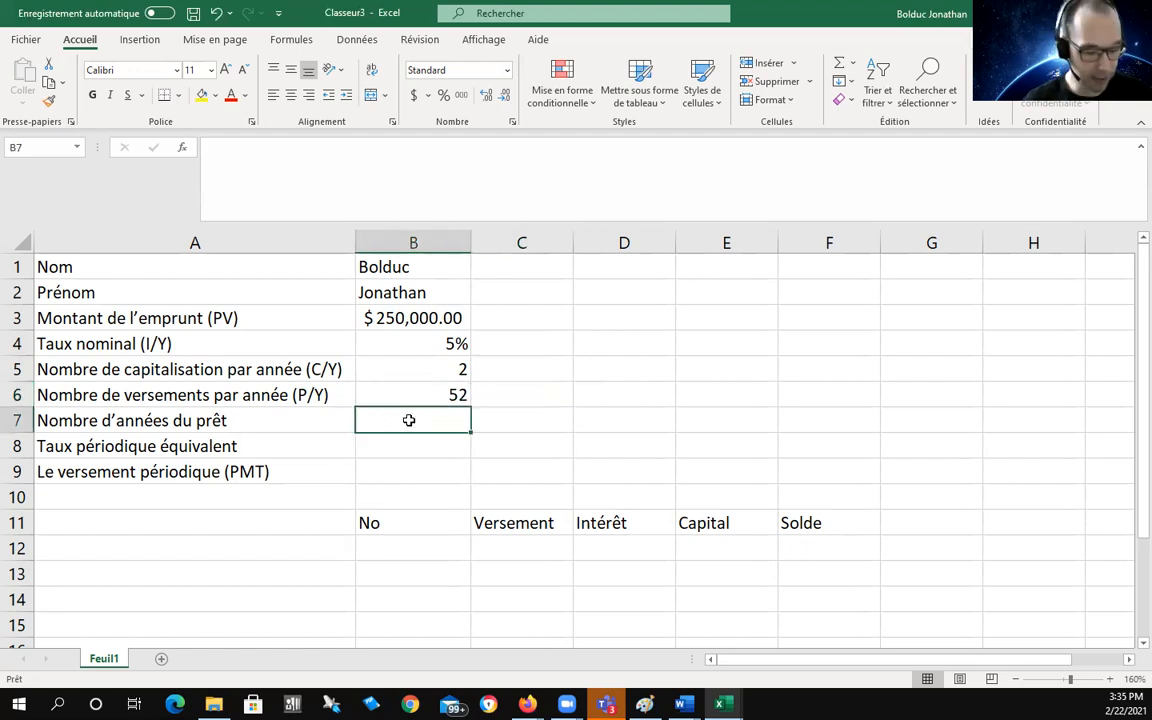
text(25)
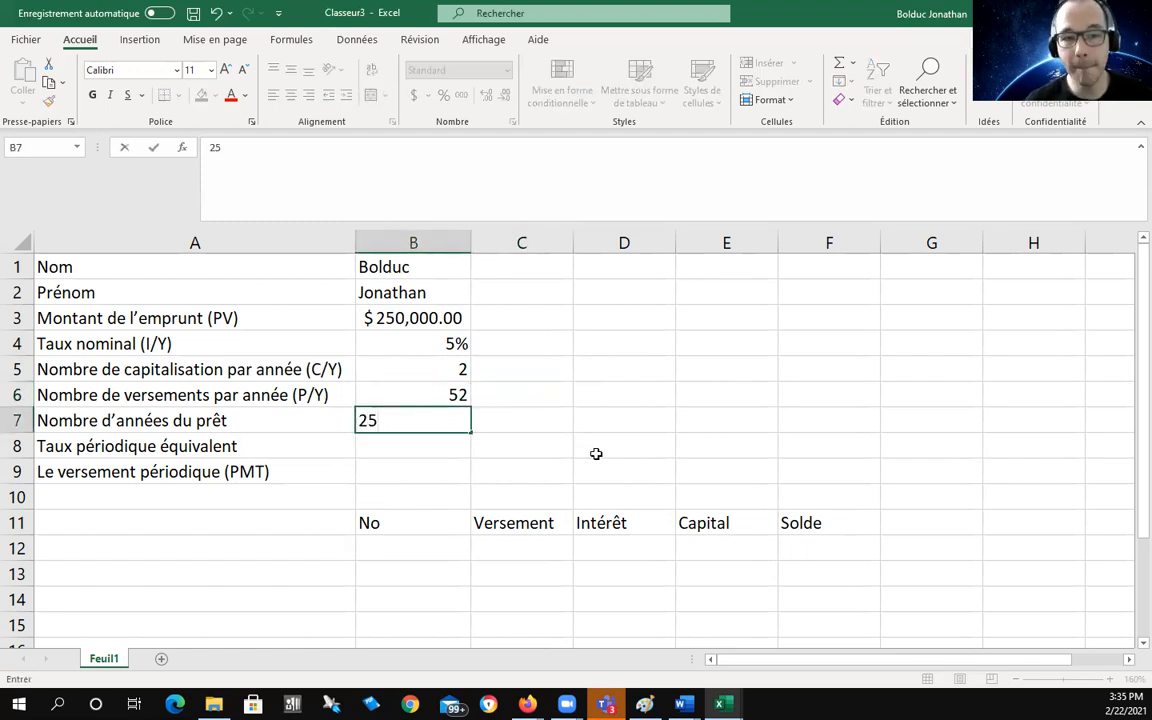
click(577, 426)
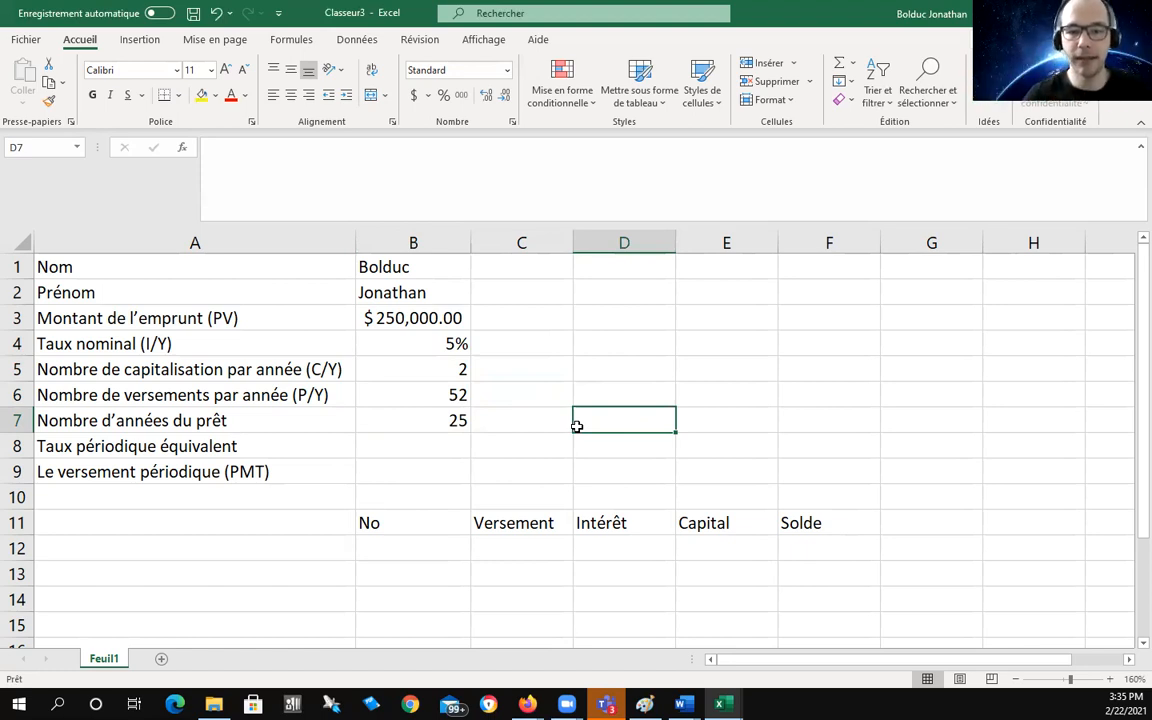
click(436, 444)
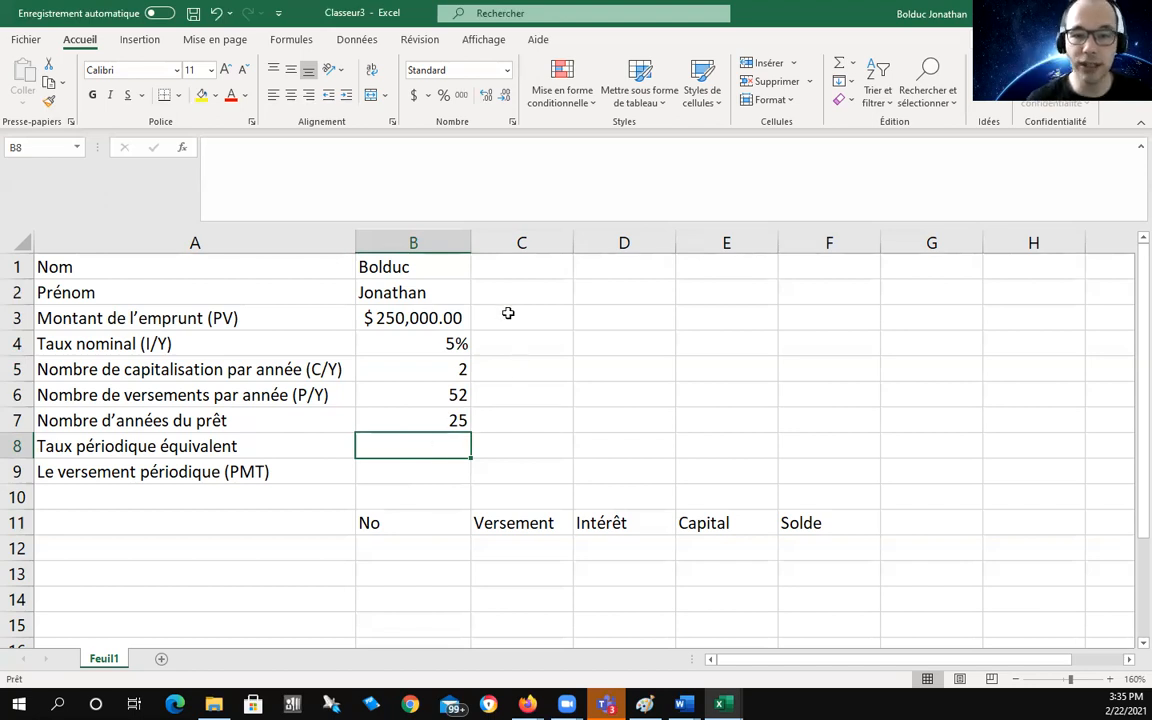
click(437, 342)
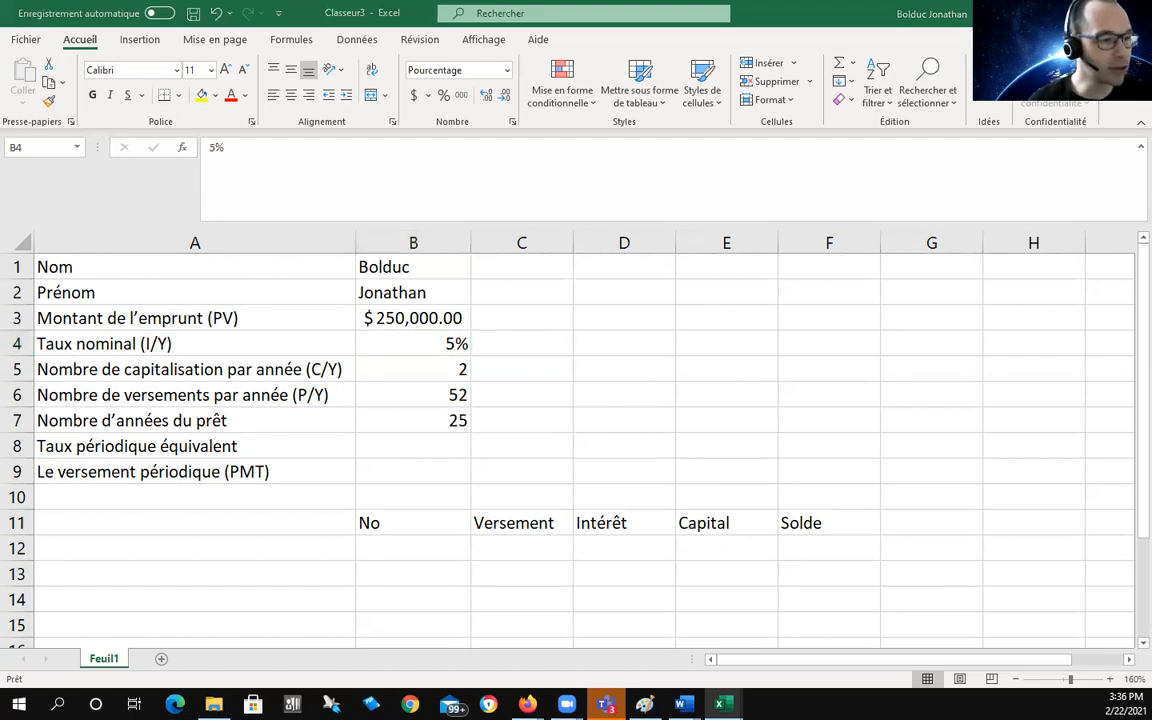
click(434, 440)
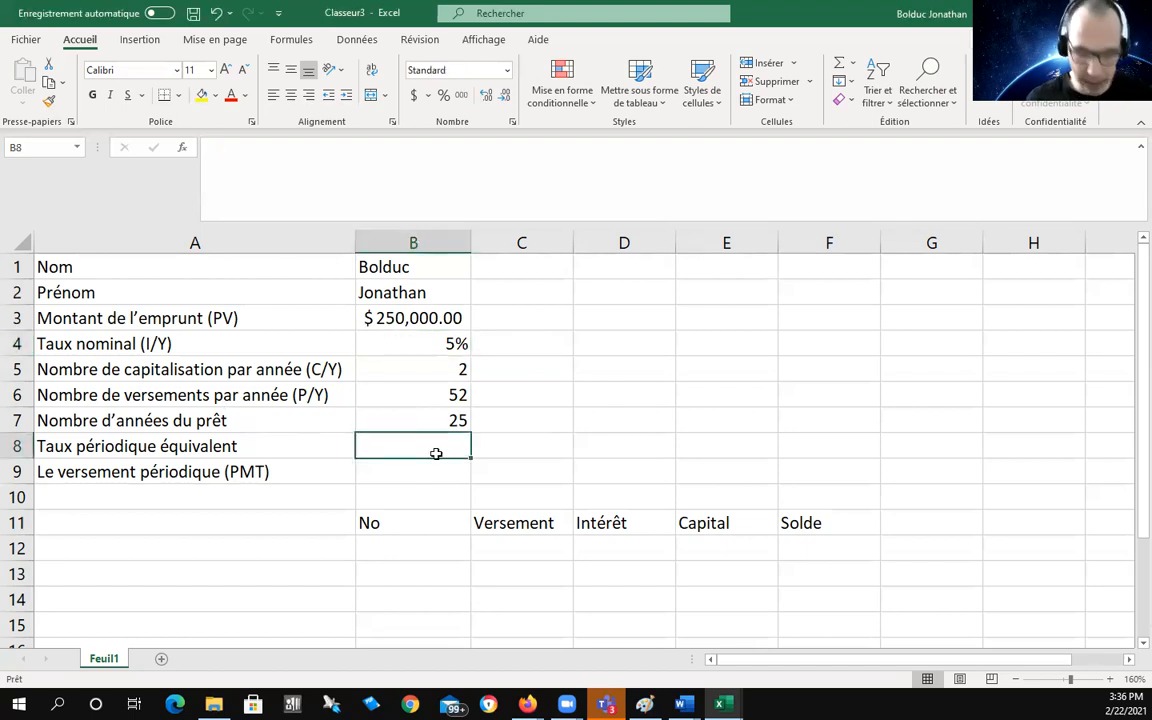
Step: Type =(1+B4/B5)^ in B8, removing the doubled caret
text(=)
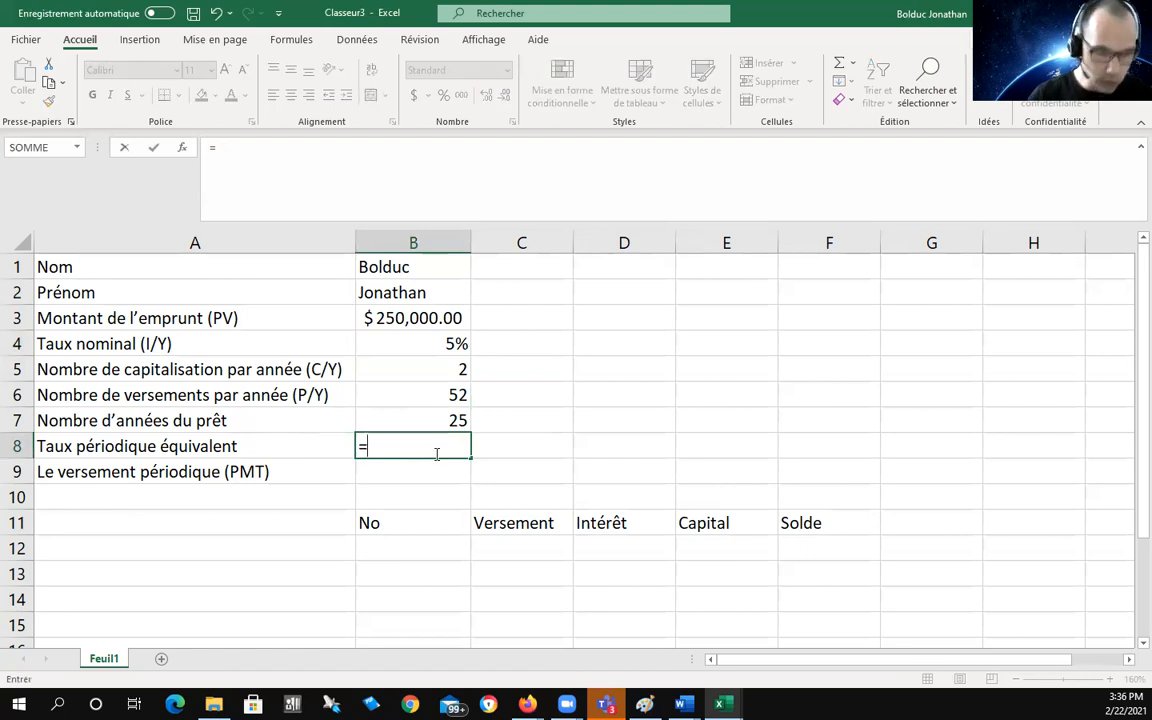
text((1)
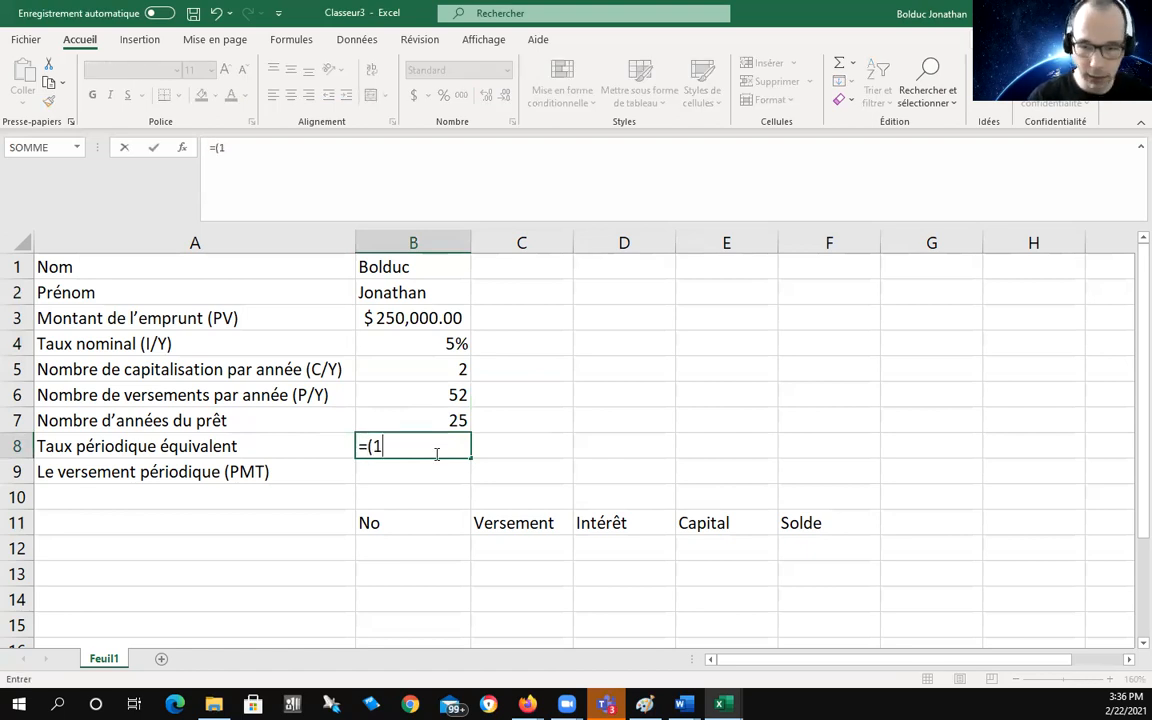
text(+B4)
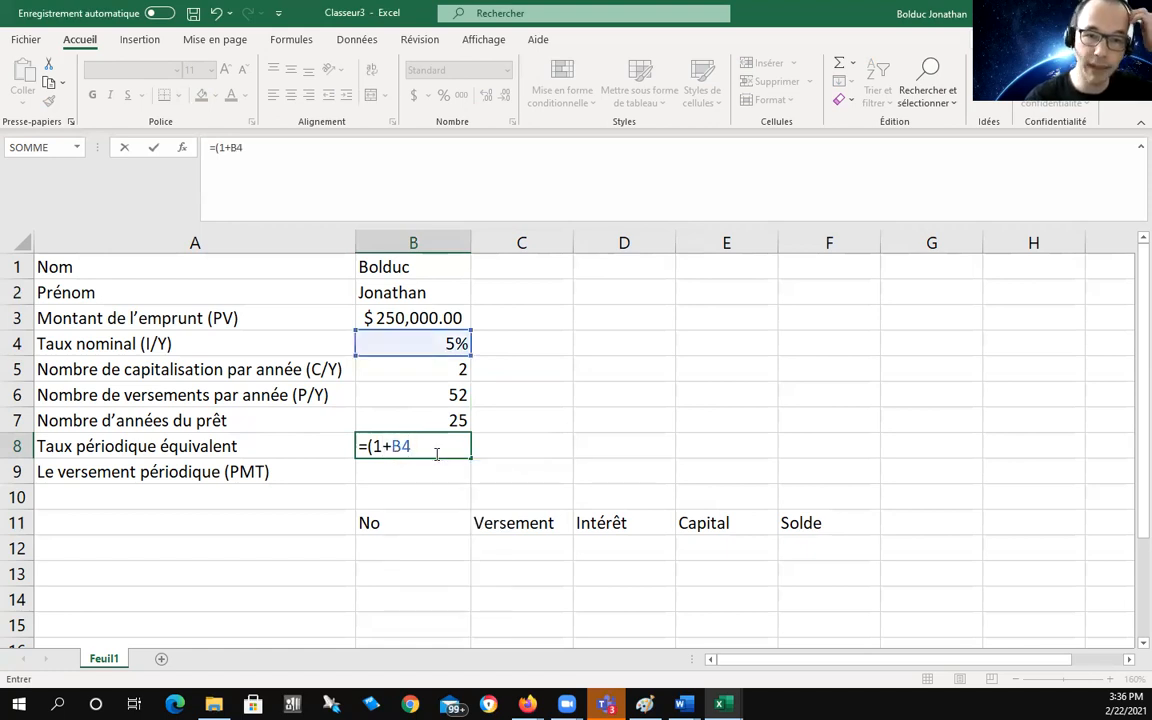
text(/)
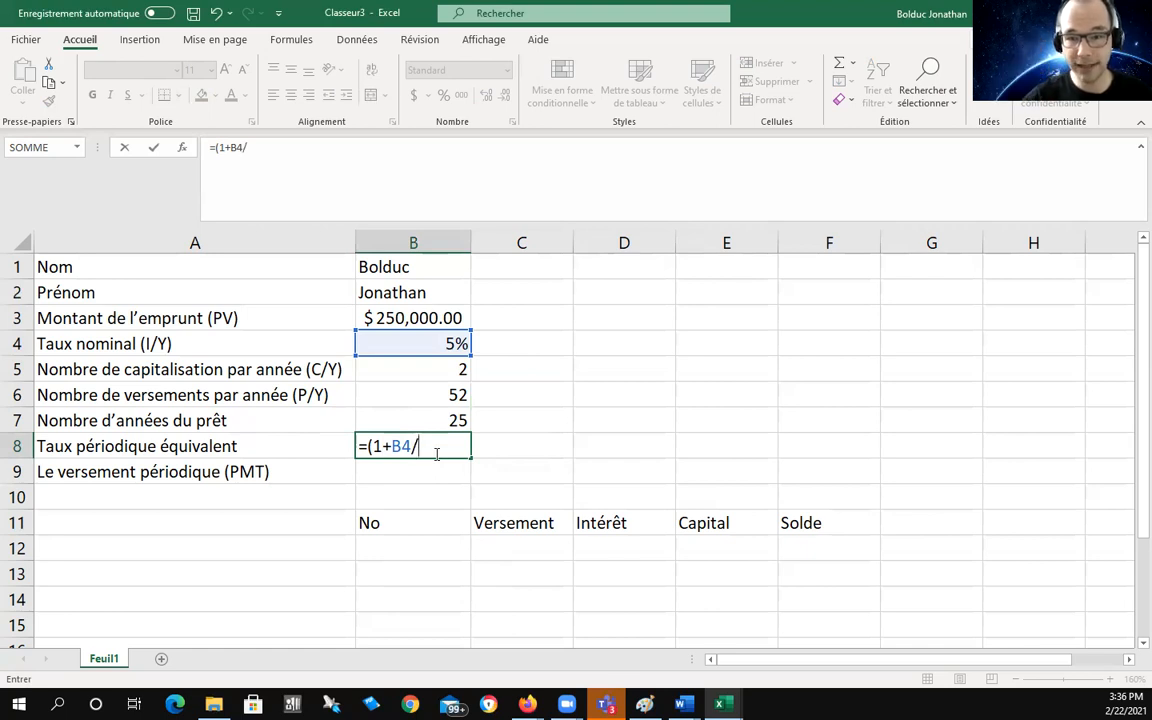
text(B5)
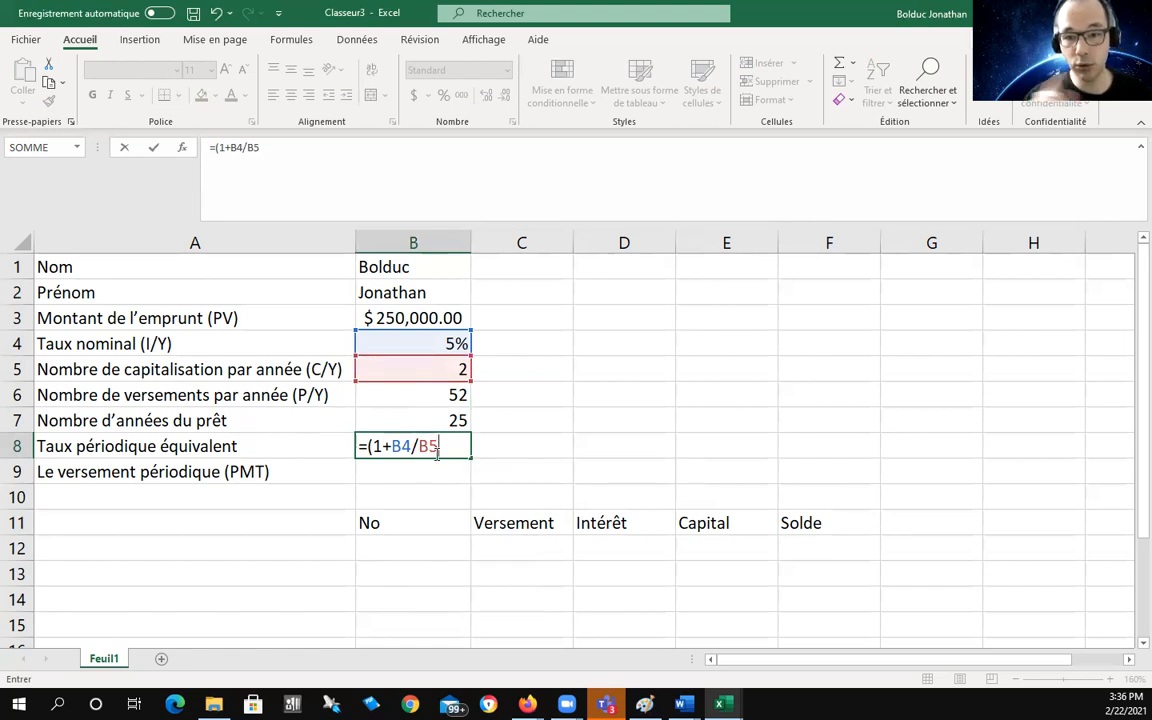
text())
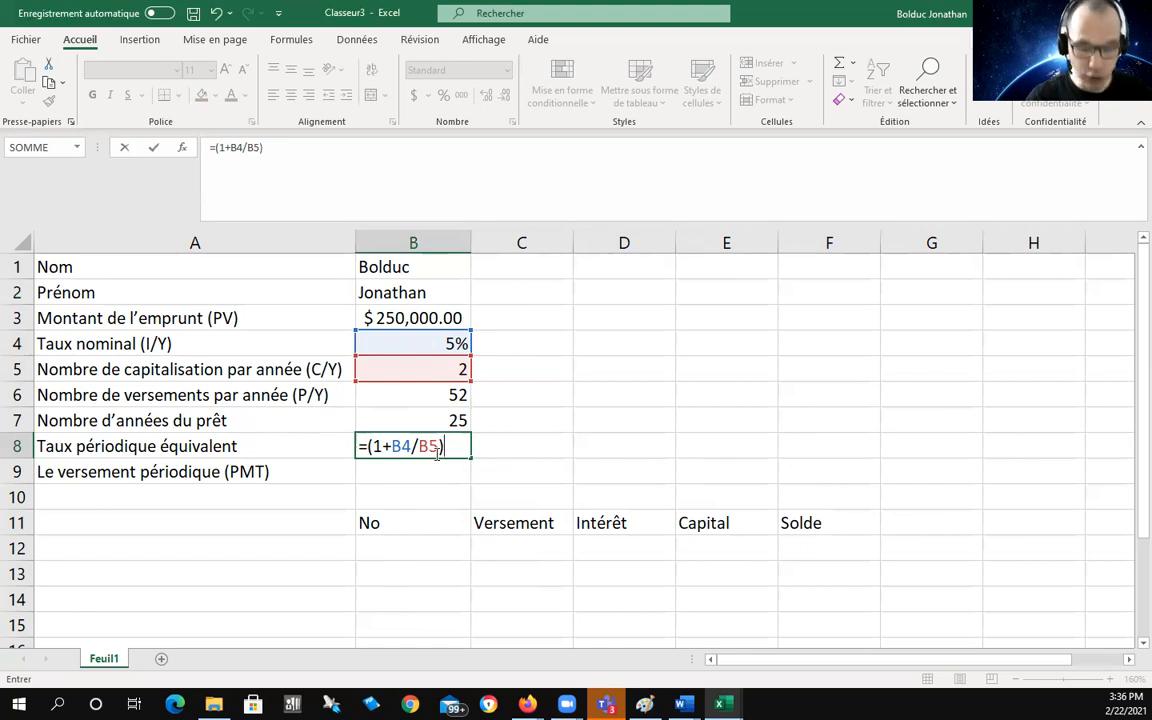
text(^^)
key(BackSpace)
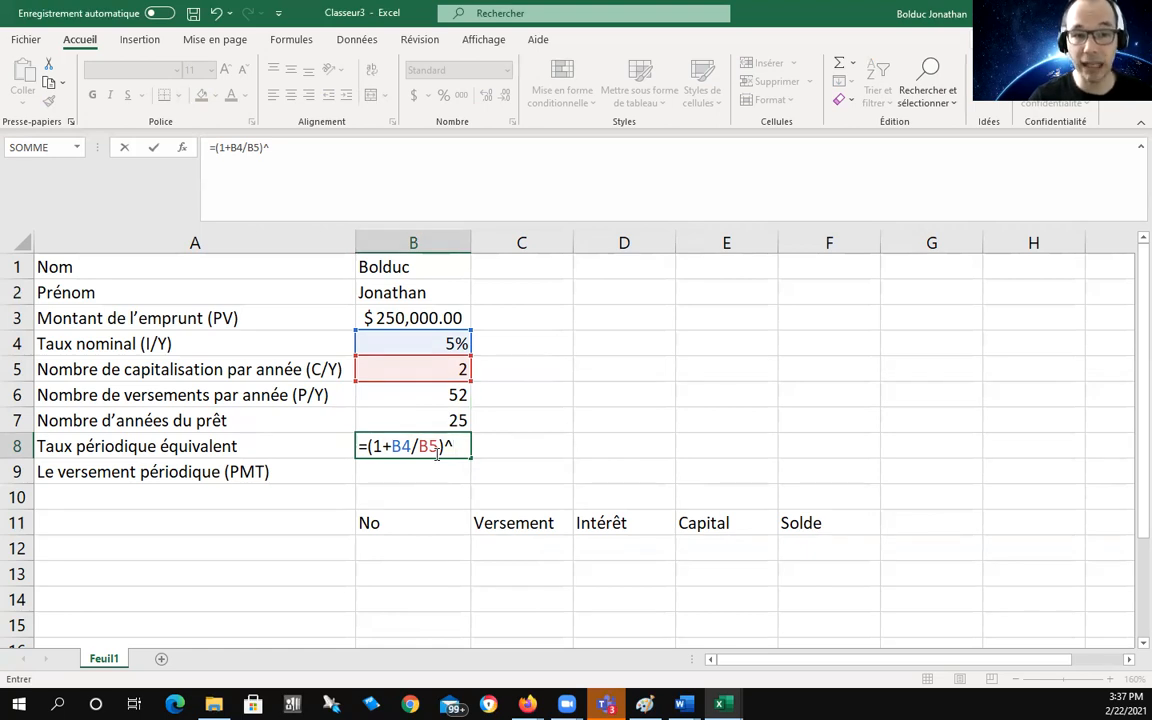
Step: Complete the B8 formula as =(1+B4/B5)^(B5/B6)-1 and commit it
text(^^^^^^^^^^^^^^)
text(^)
key(BackSpace)
key(BackSpace)
key(BackSpace)
key(BackSpace)
key(BackSpace)
key(BackSpace)
key(BackSpace)
key(BackSpace)
key(BackSpace)
key(BackSpace)
key(BackSpace)
key(BackSpace)
key(BackSpace)
key(BackSpace)
key(BackSpace)
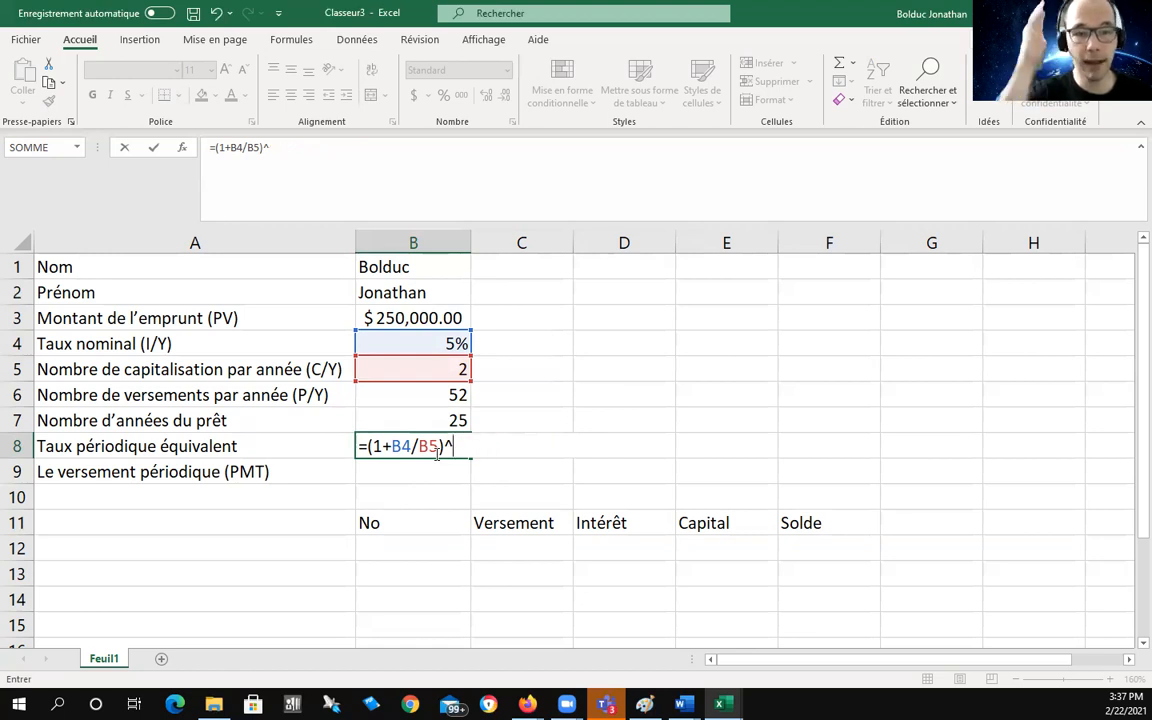
text(()
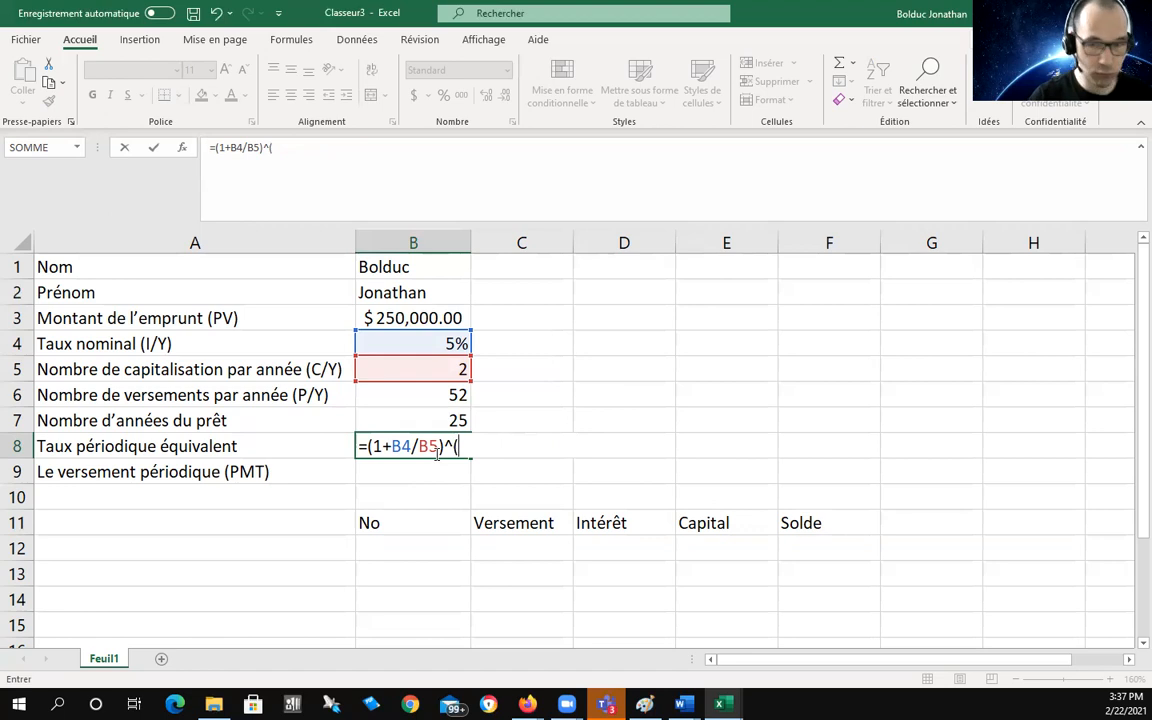
text(B5)
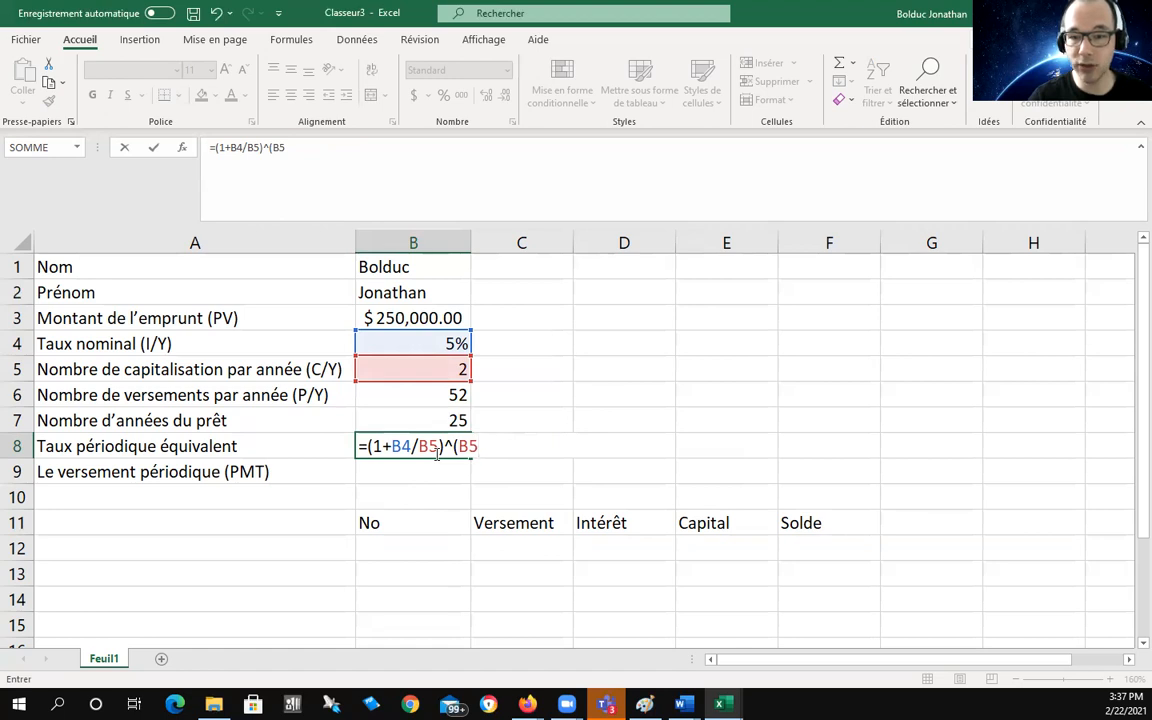
text(/)
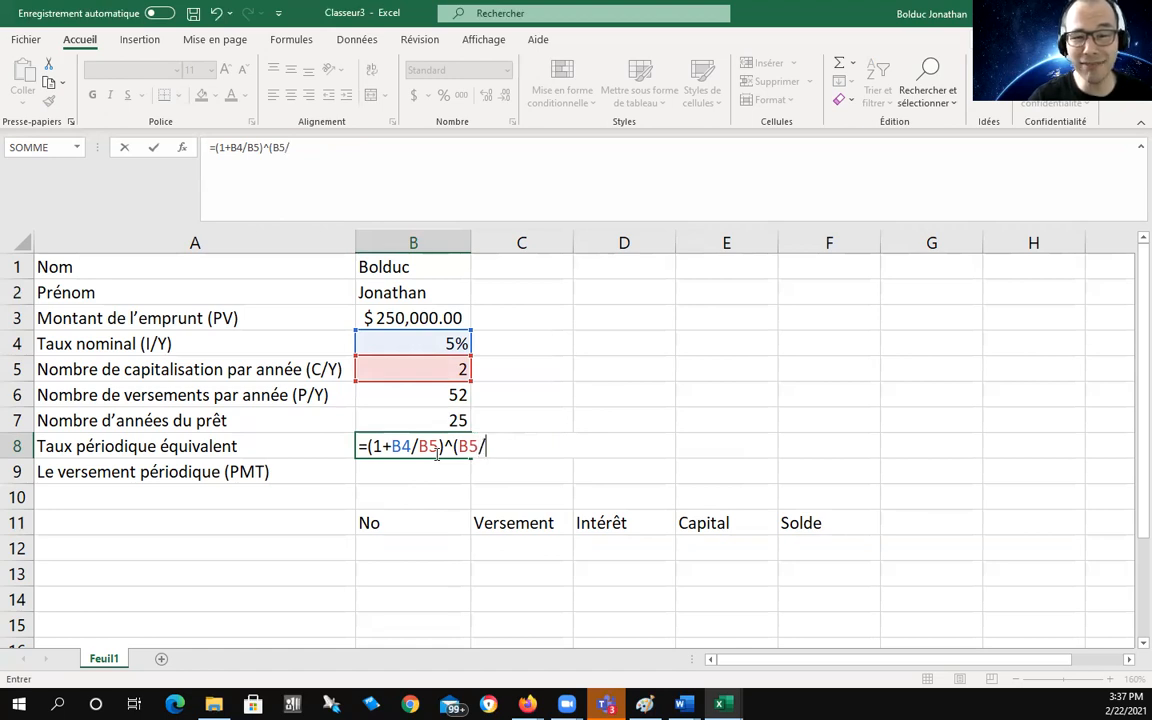
text(B)
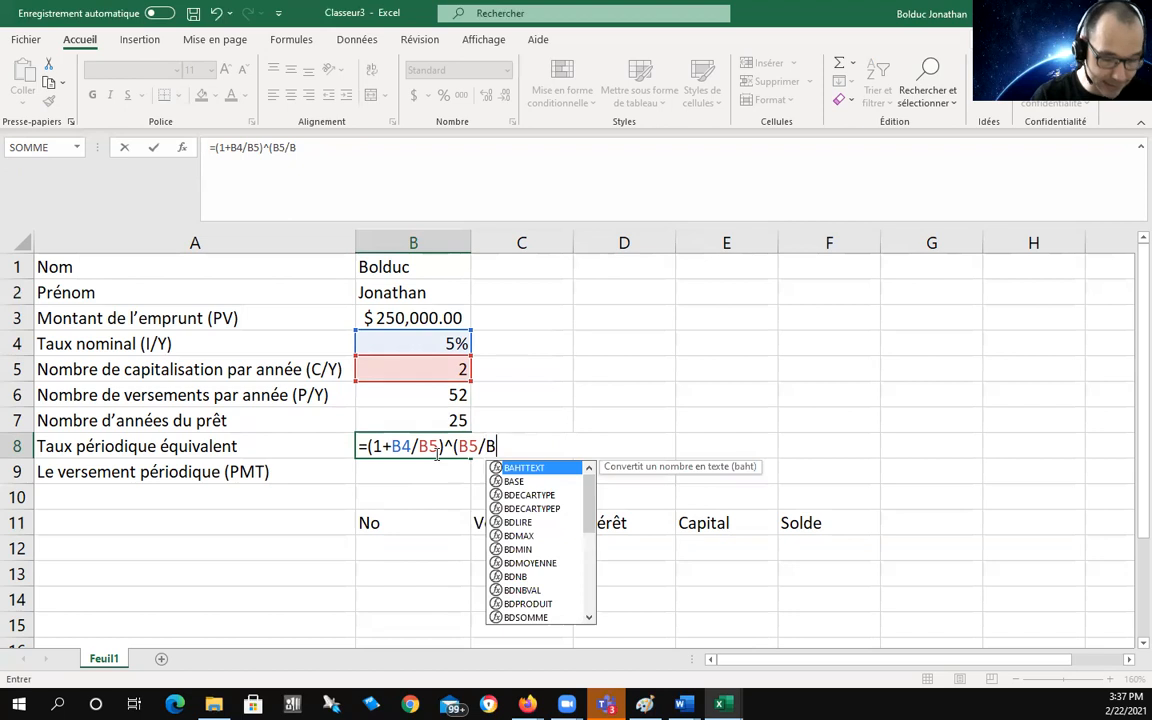
text(6)
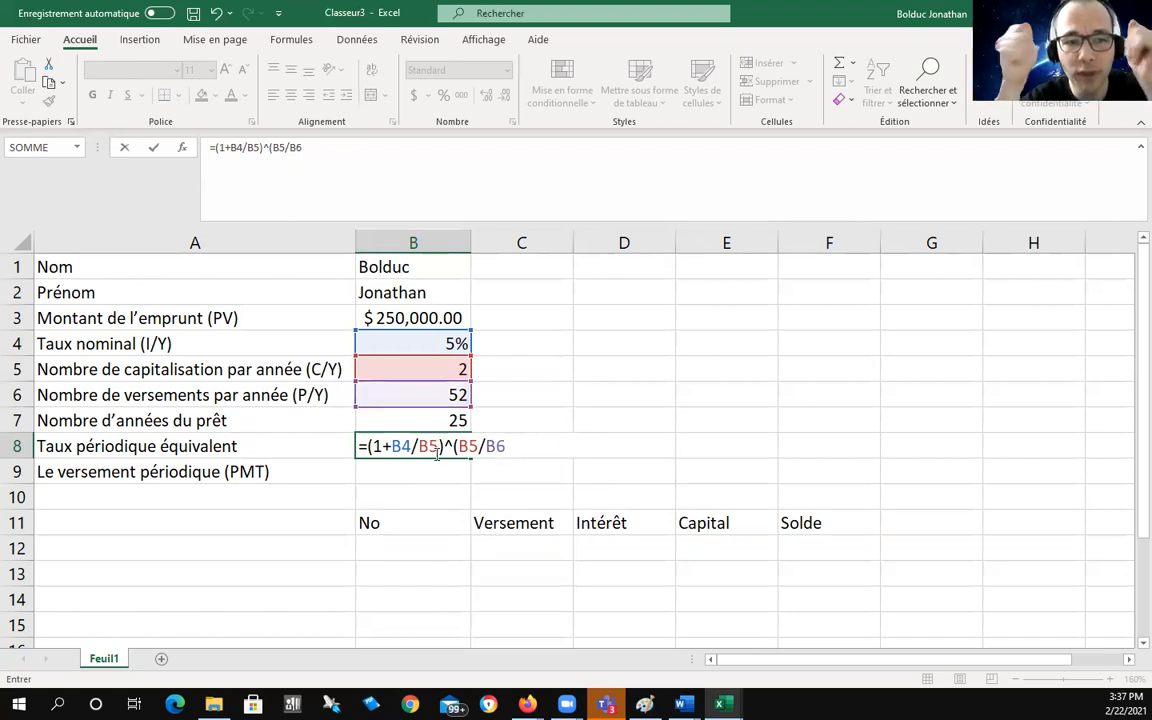
text())
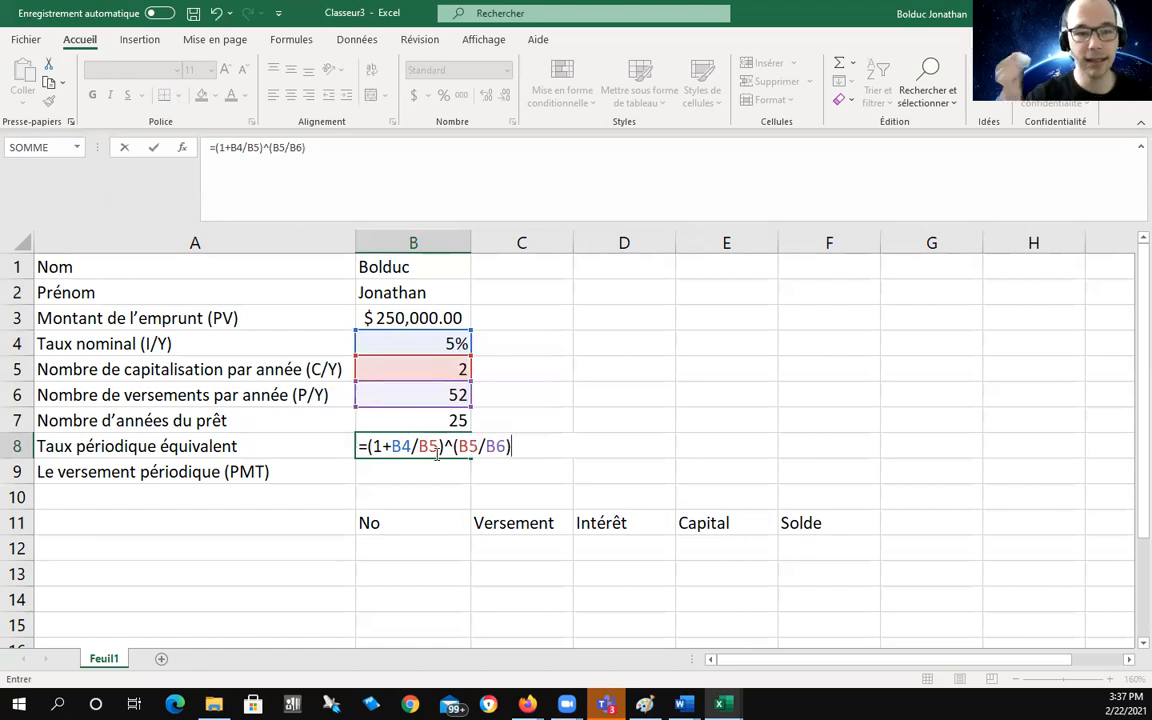
text(-1)
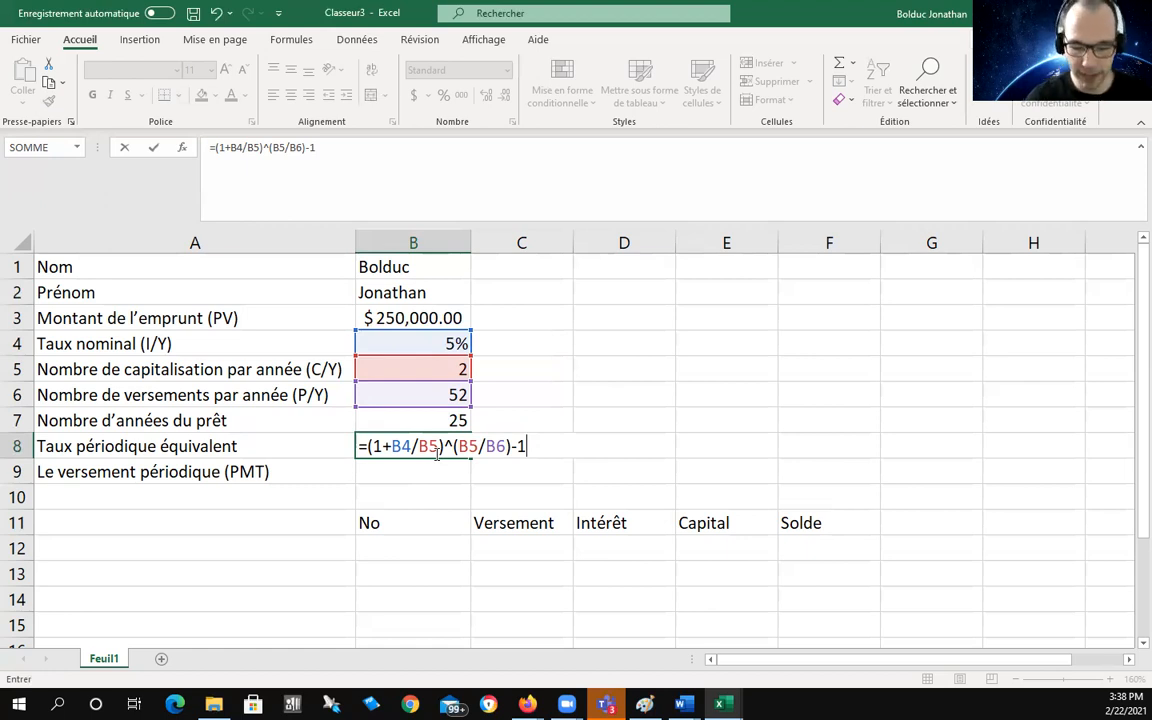
key(Return)
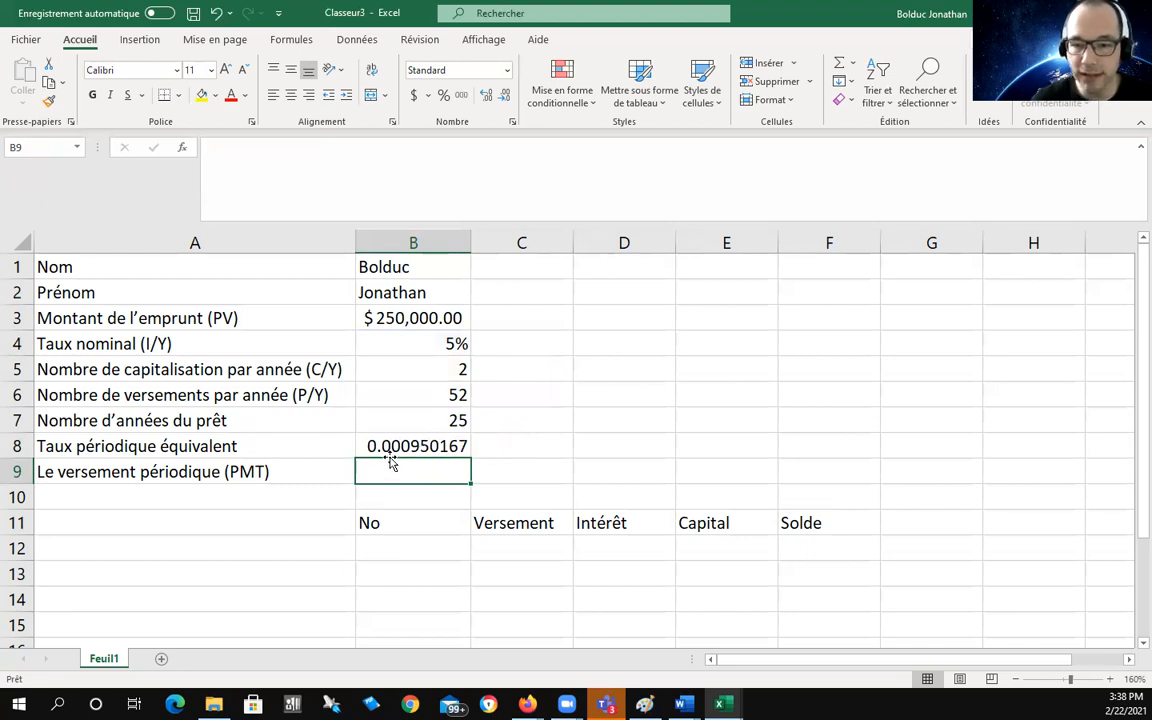
Step: Format B8 as a percentage with seven decimals, reading 0.0950167%
click(451, 446)
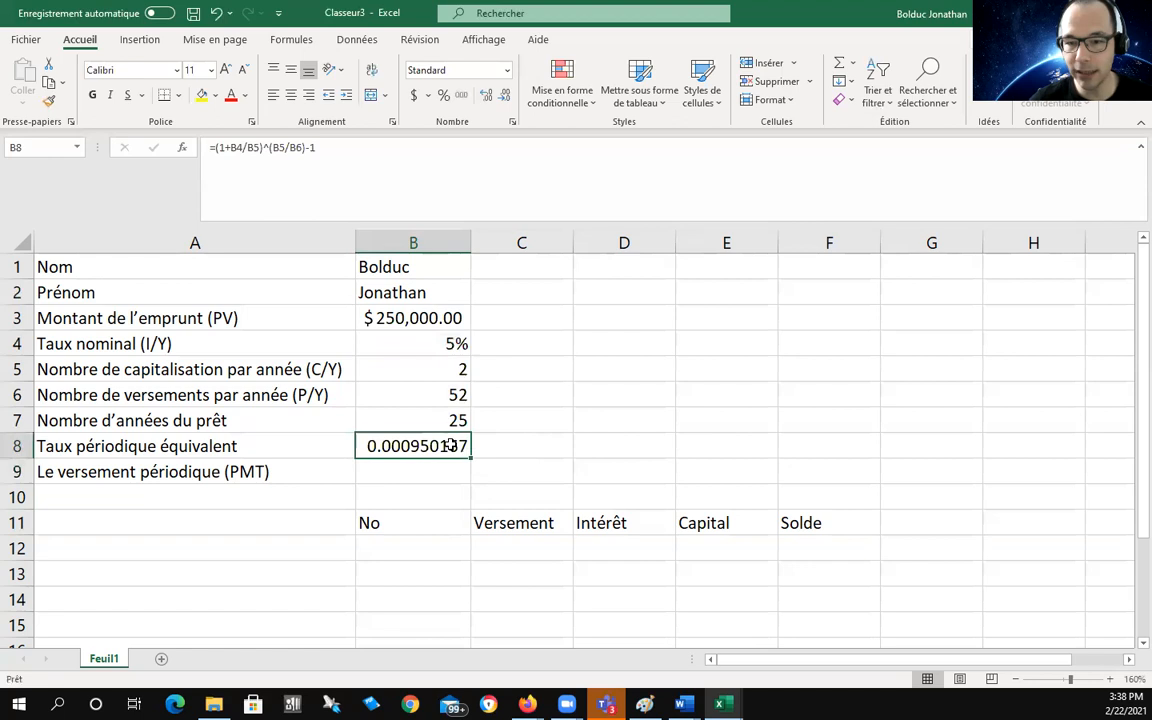
click(443, 95)
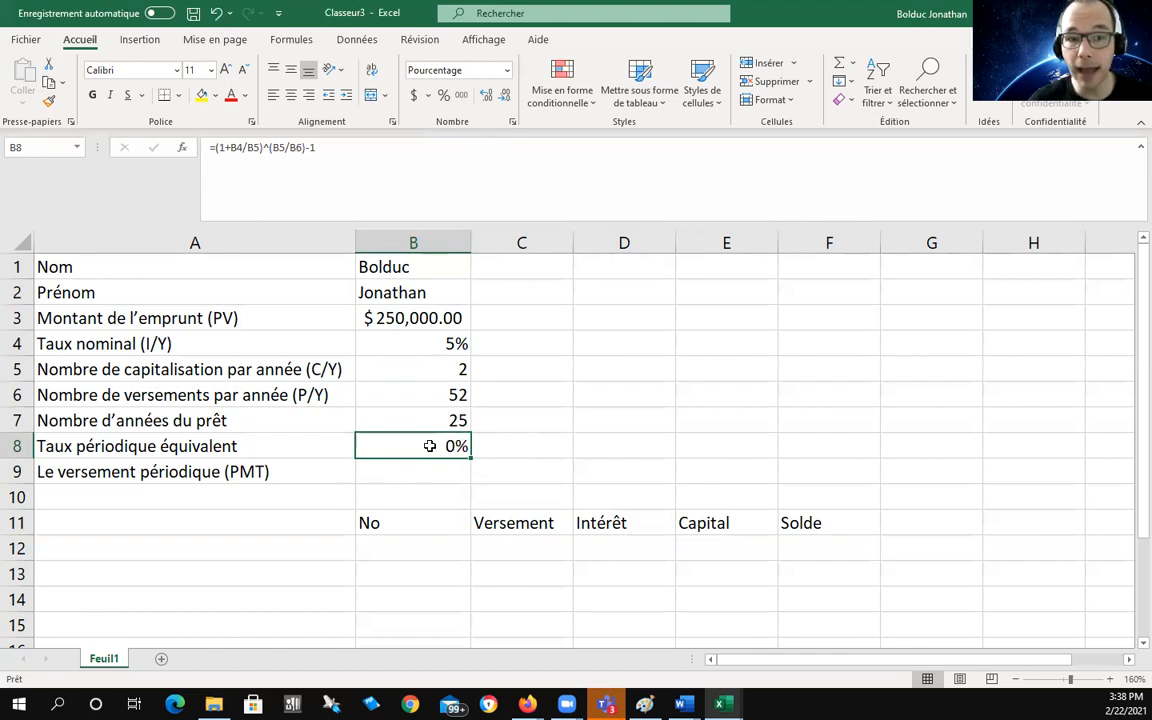
click(484, 97)
click(484, 97)
click(484, 97)
click(484, 97)
click(484, 97)
click(484, 97)
click(484, 97)
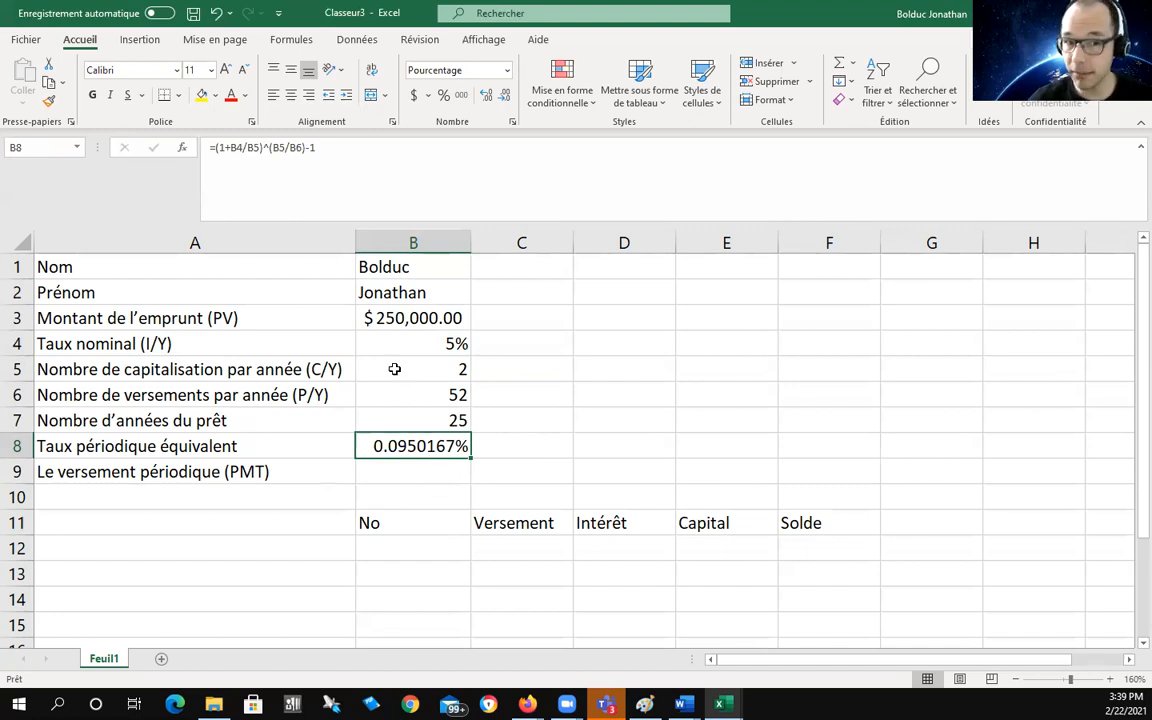
click(396, 472)
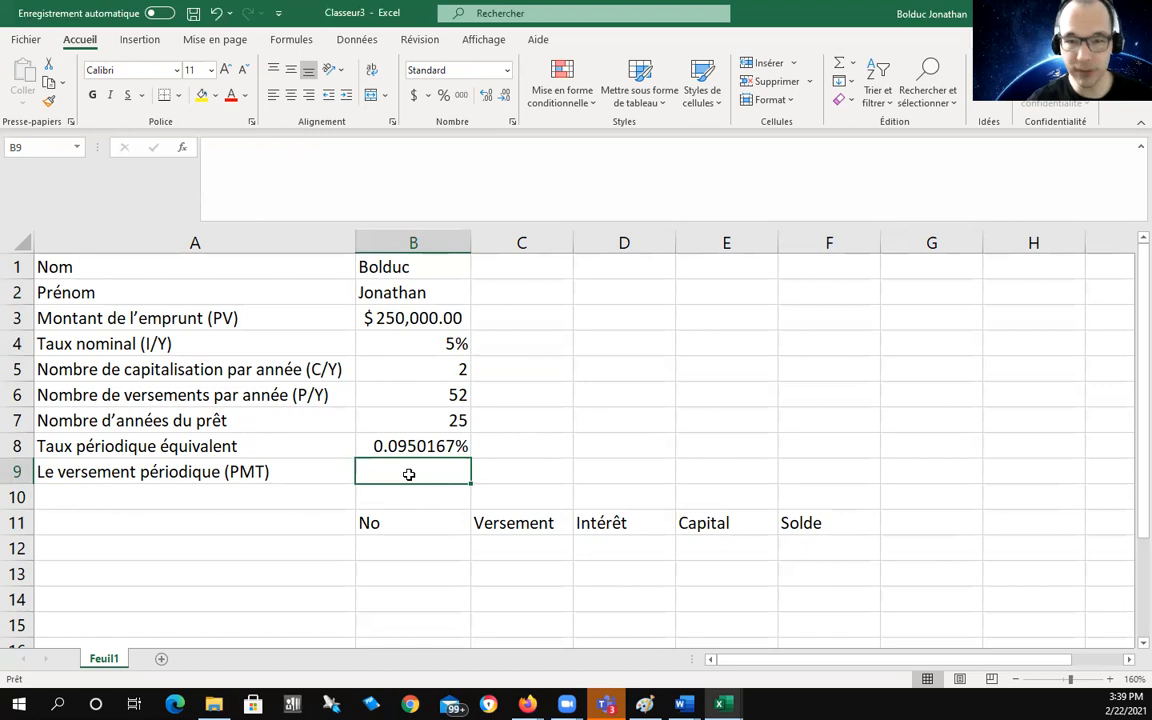
Step: Enter =-VPM(B8,B6*B7,B3,0,0) in B9, giving a $335.01 periodic payment
text(=)
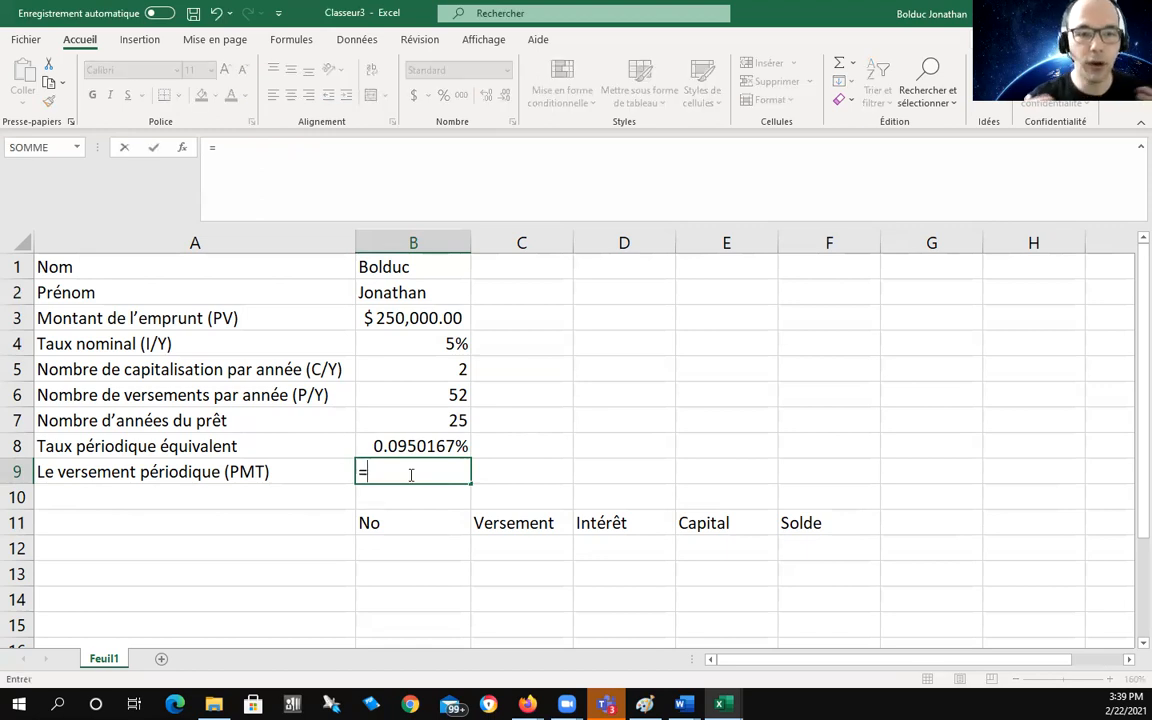
text(-)
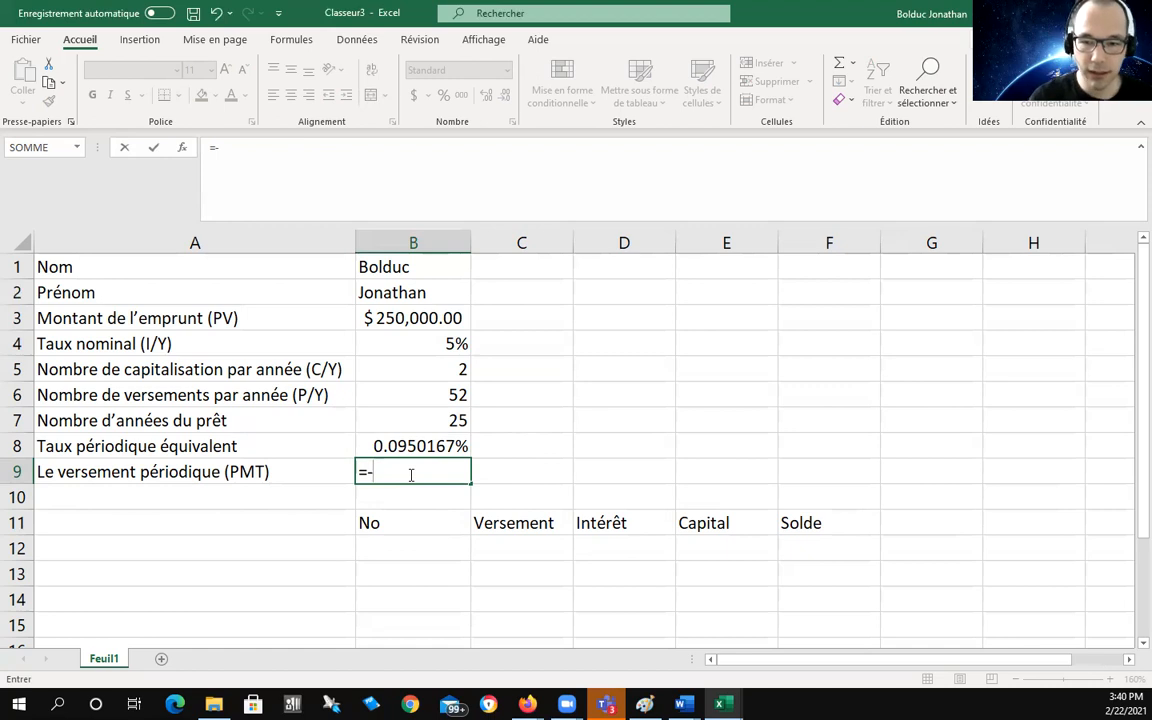
text(V)
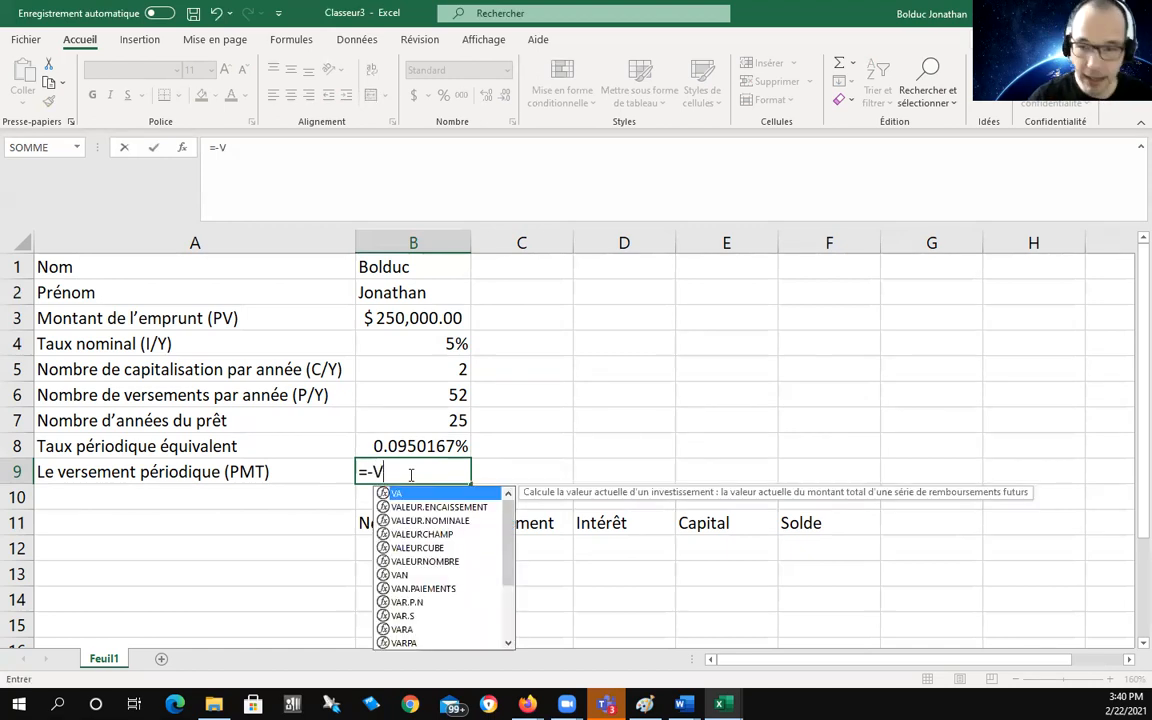
text(PM)
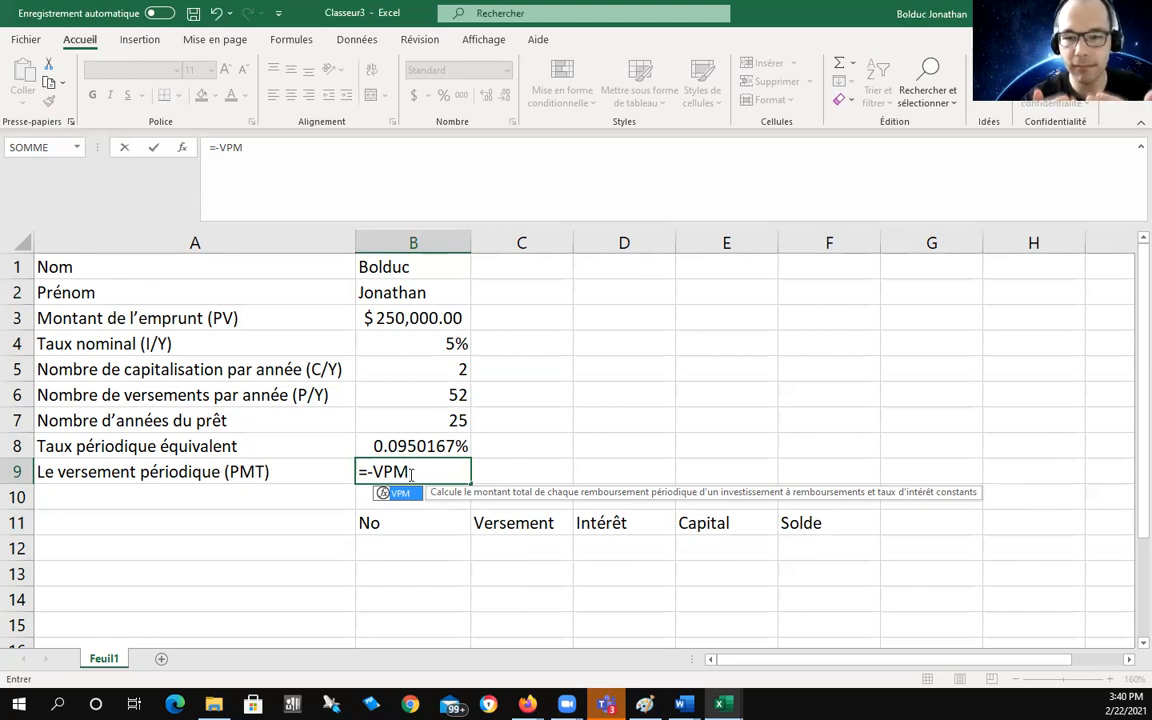
text(()
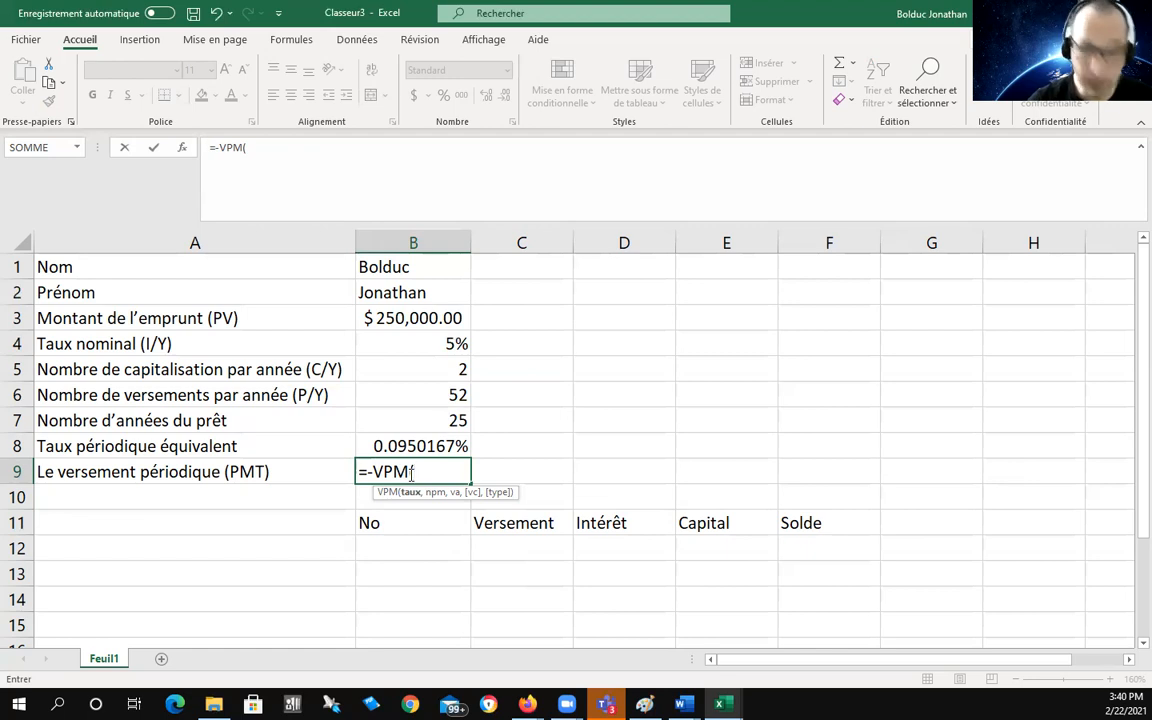
text(B8)
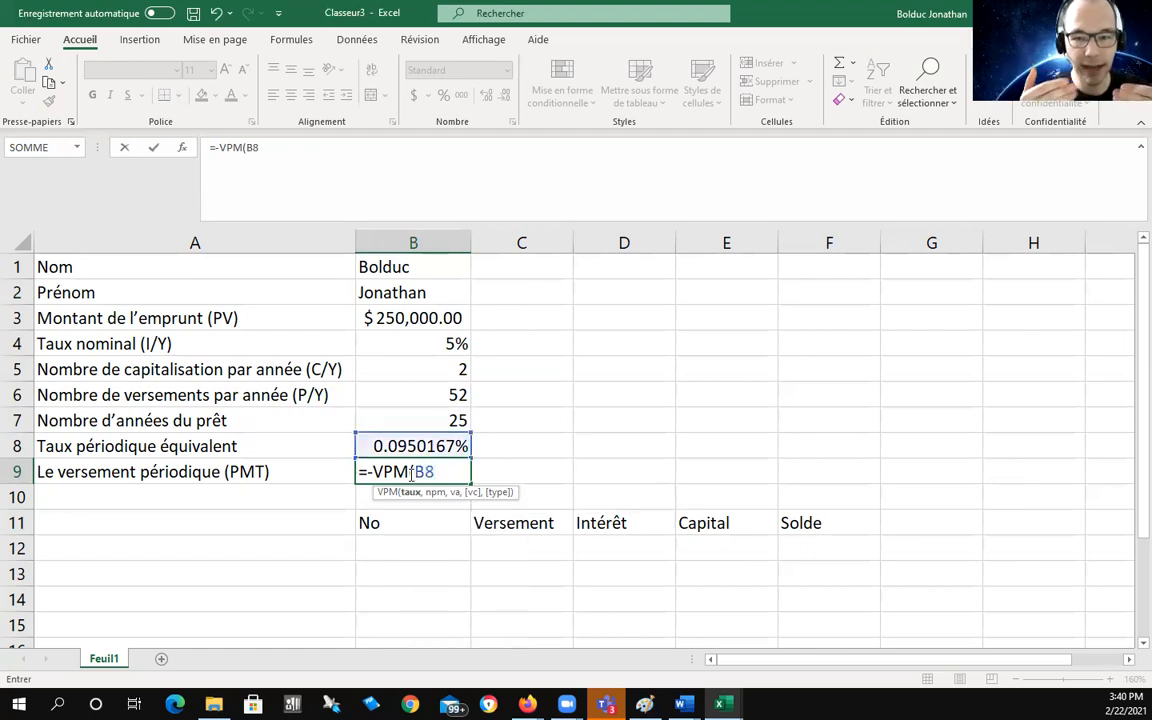
text(,)
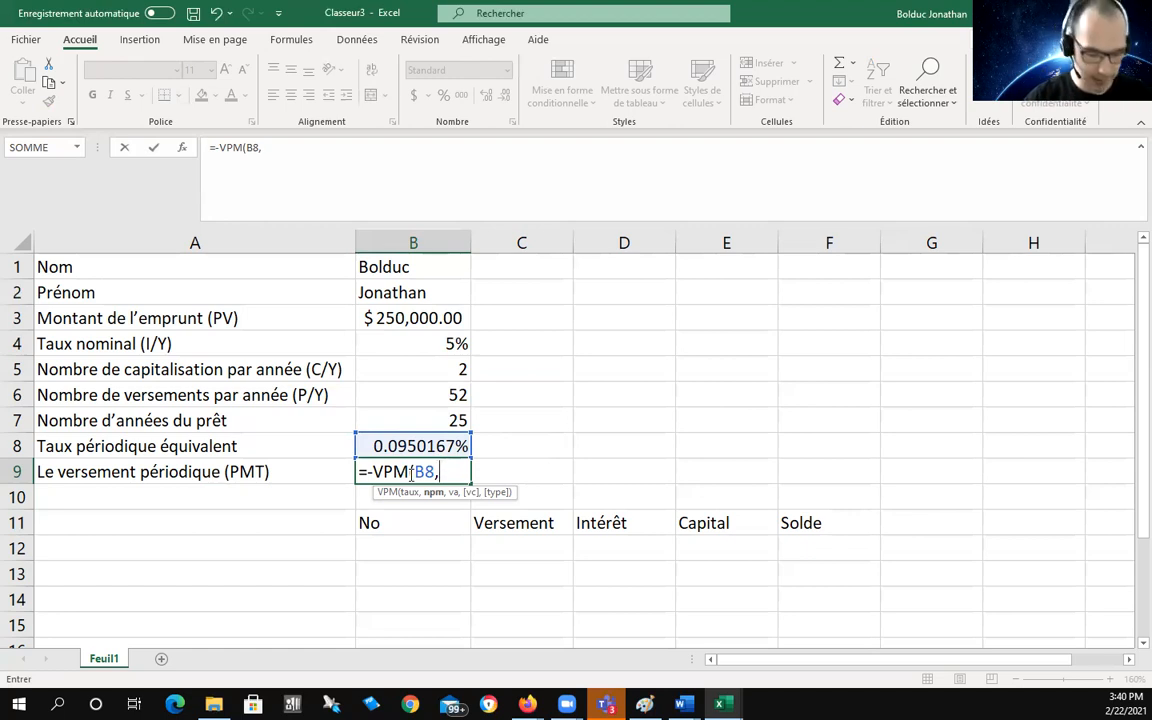
text(B6)
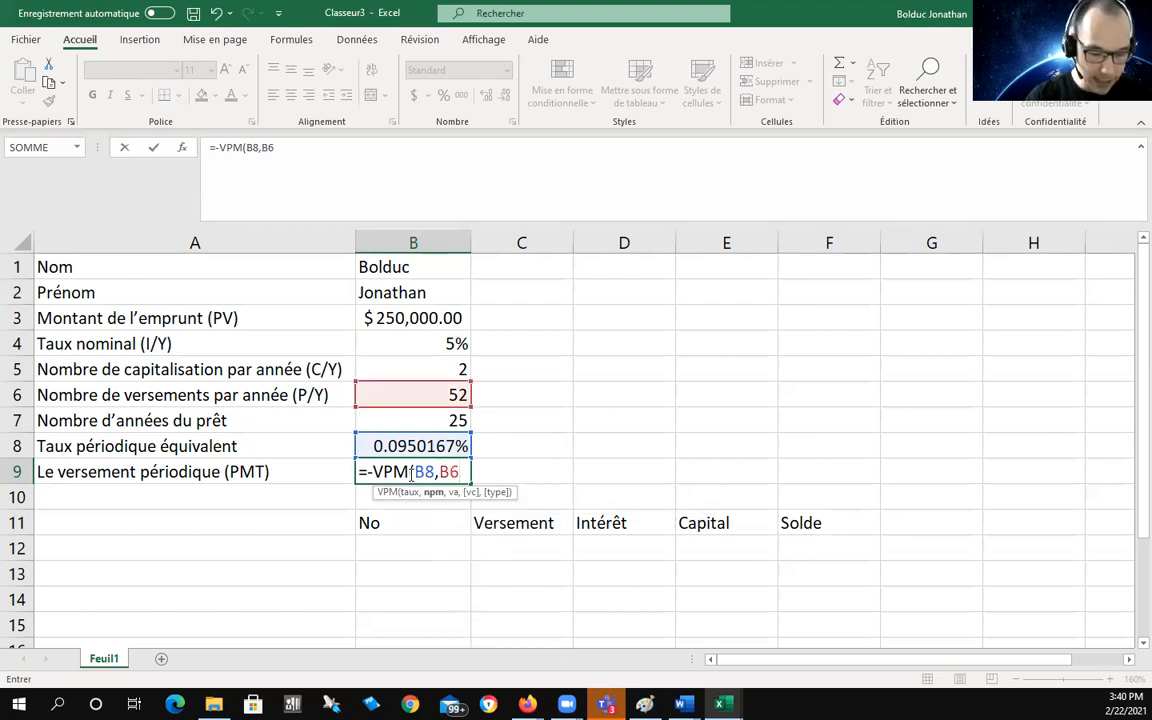
text(*)
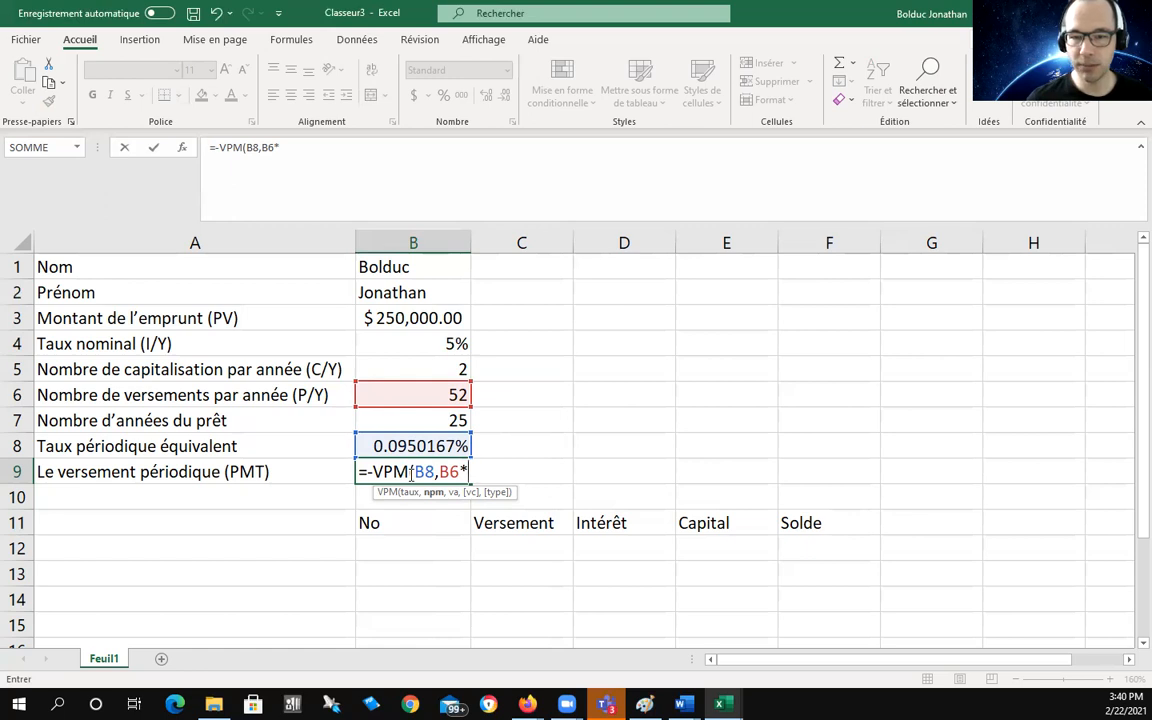
text(B7)
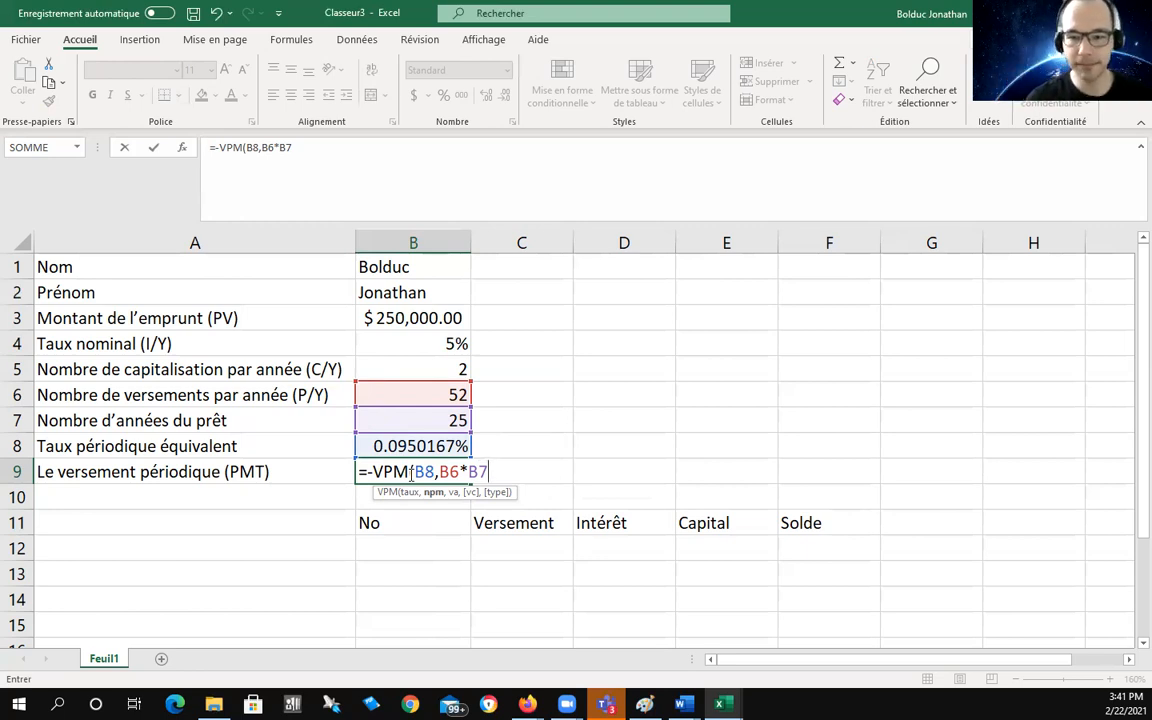
text(,)
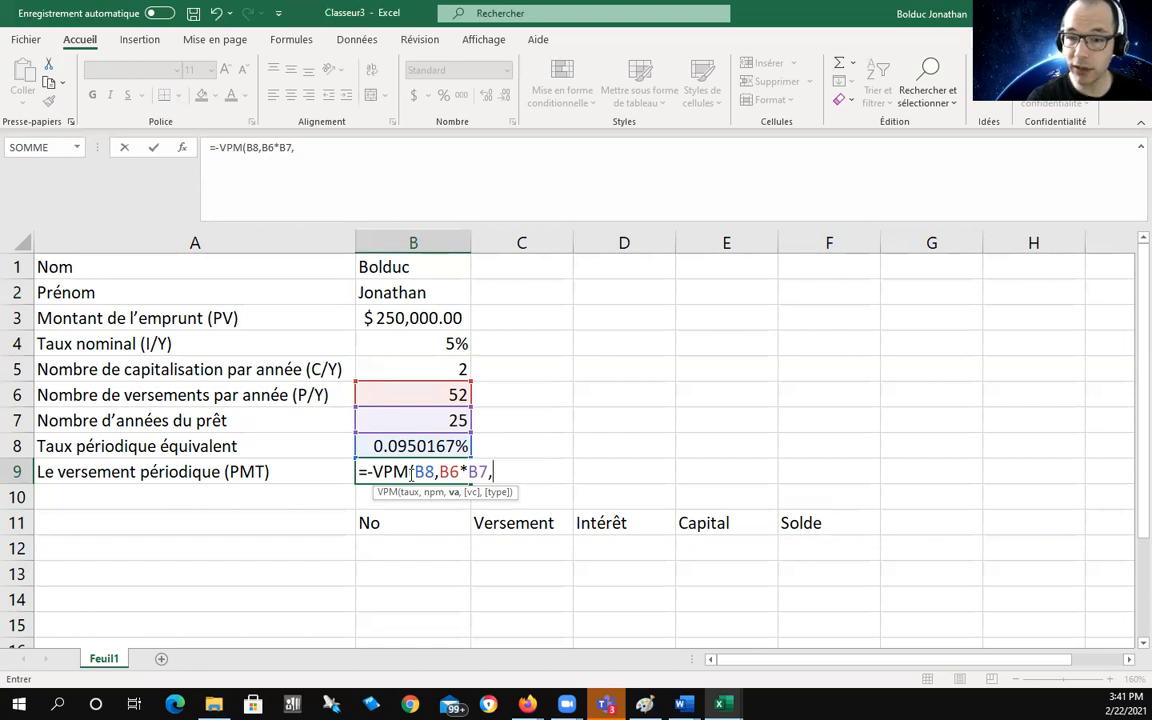
text(B3)
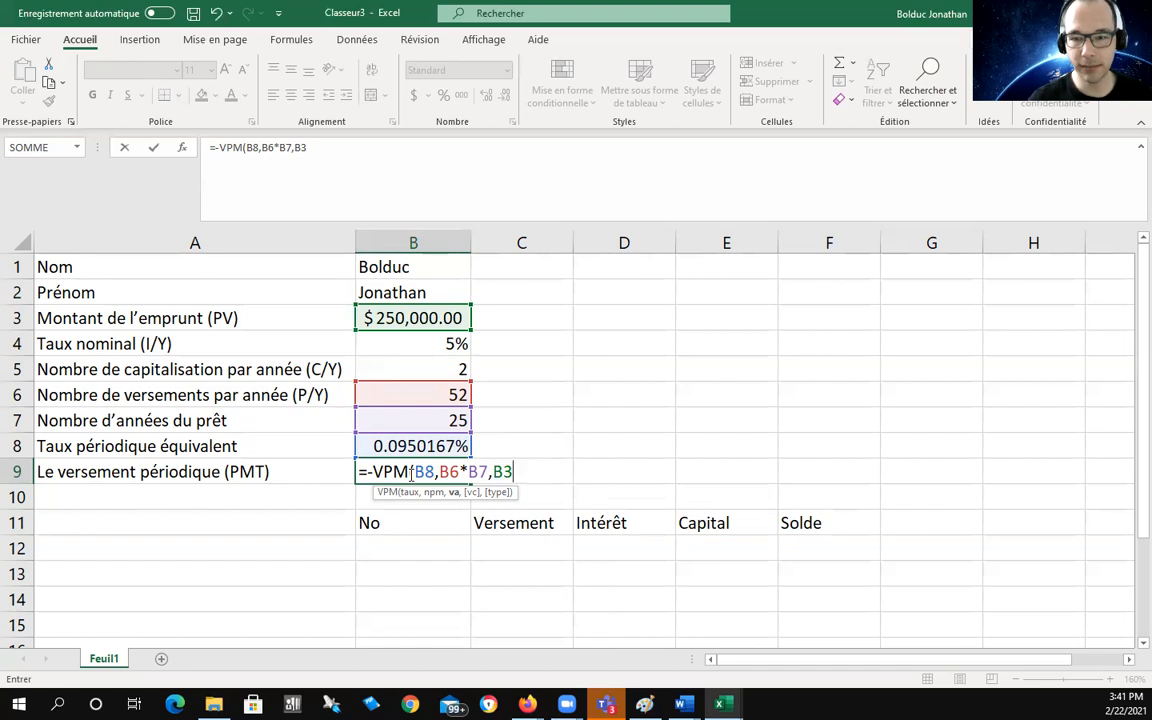
text(,)
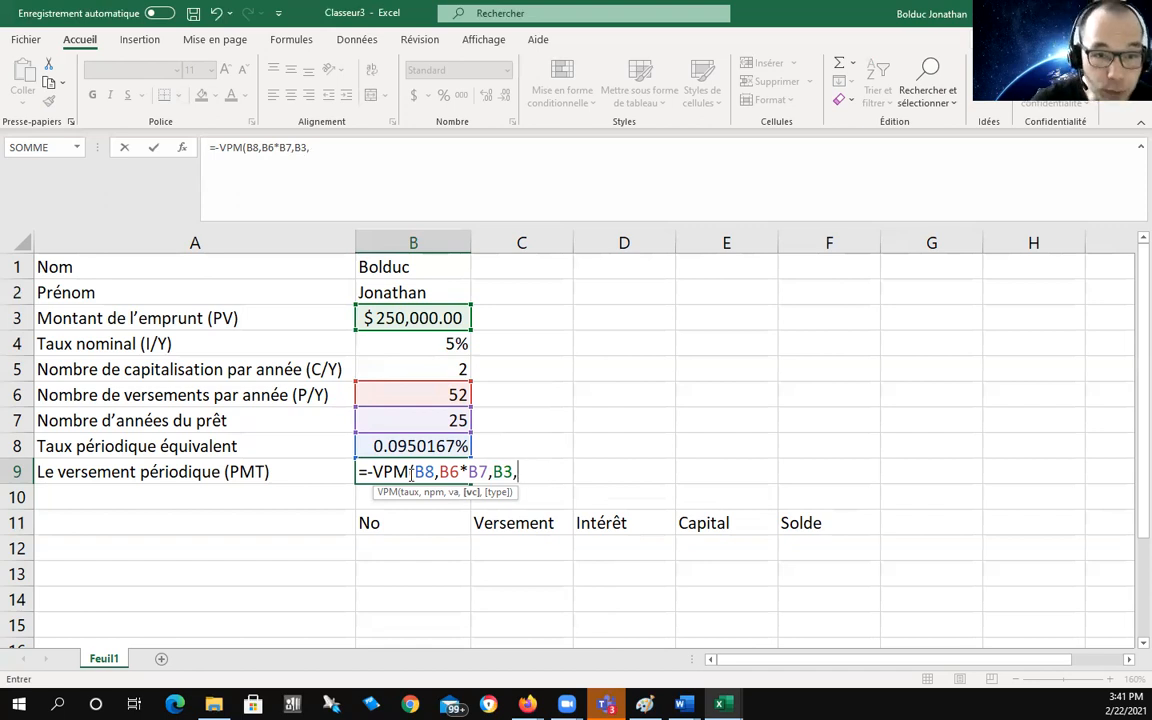
text(0)
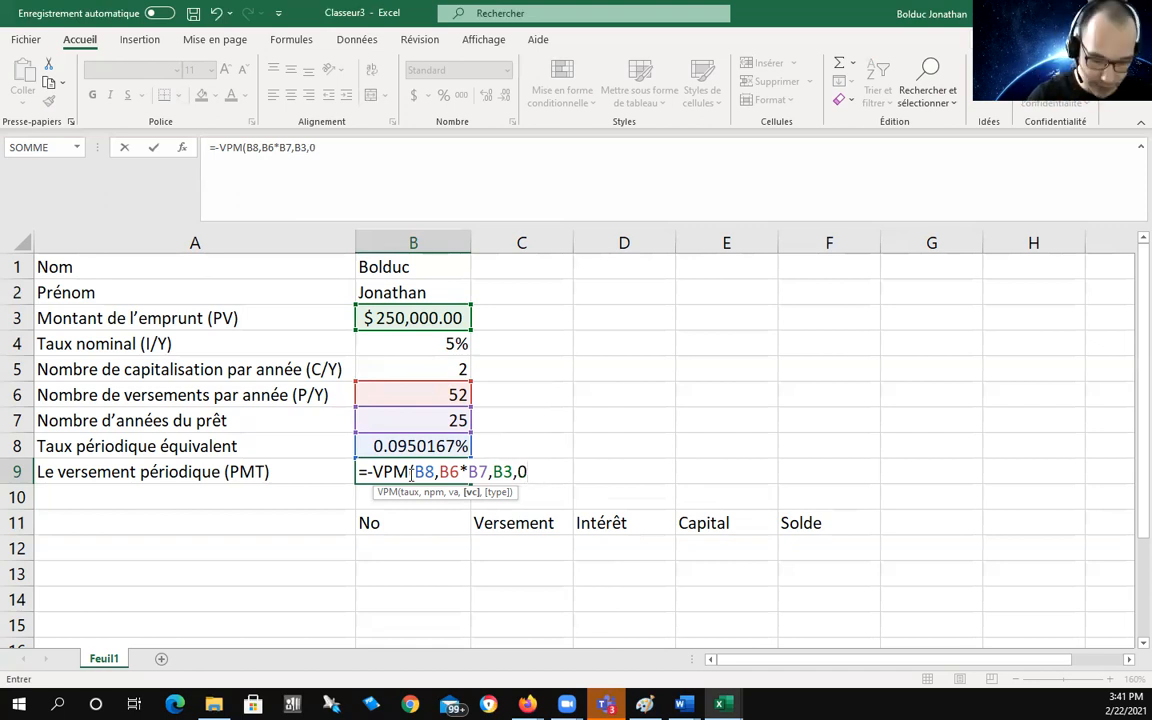
text(,)
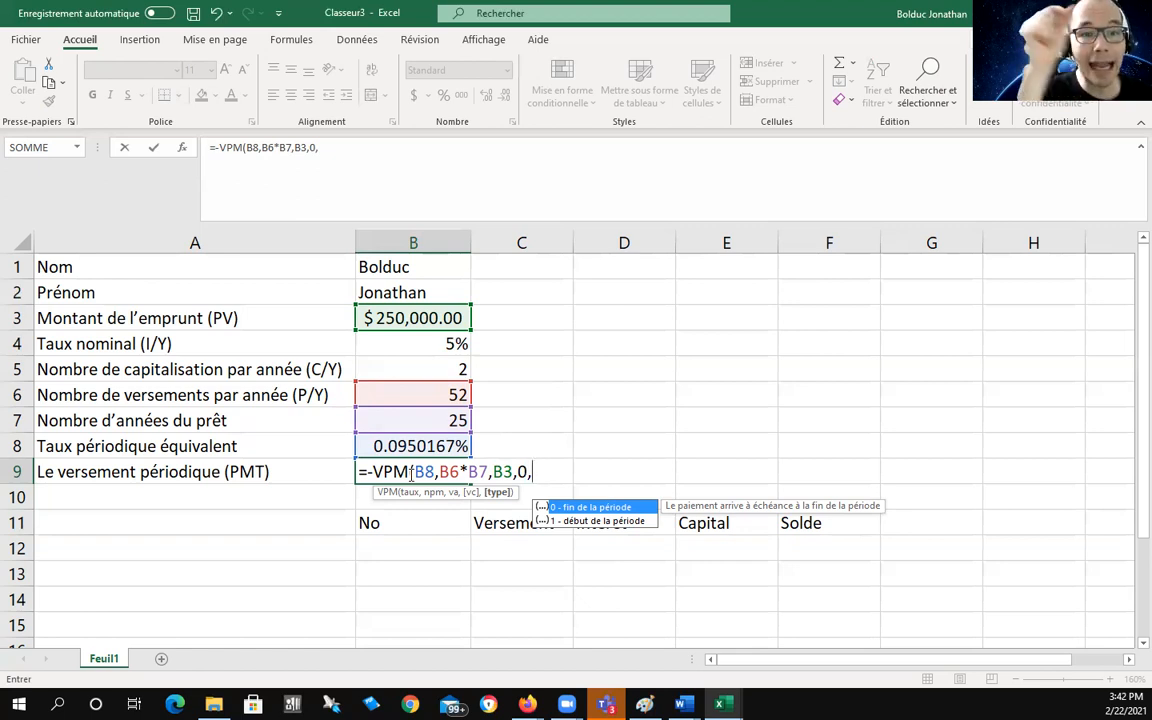
text(0))
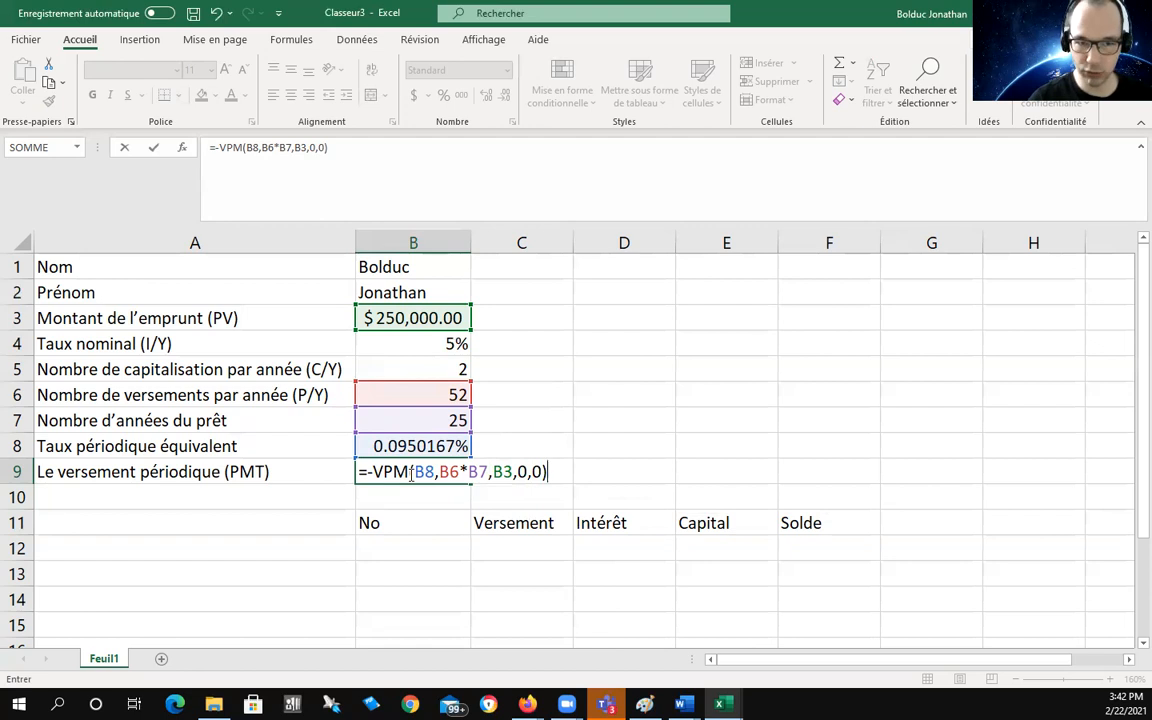
key(Return)
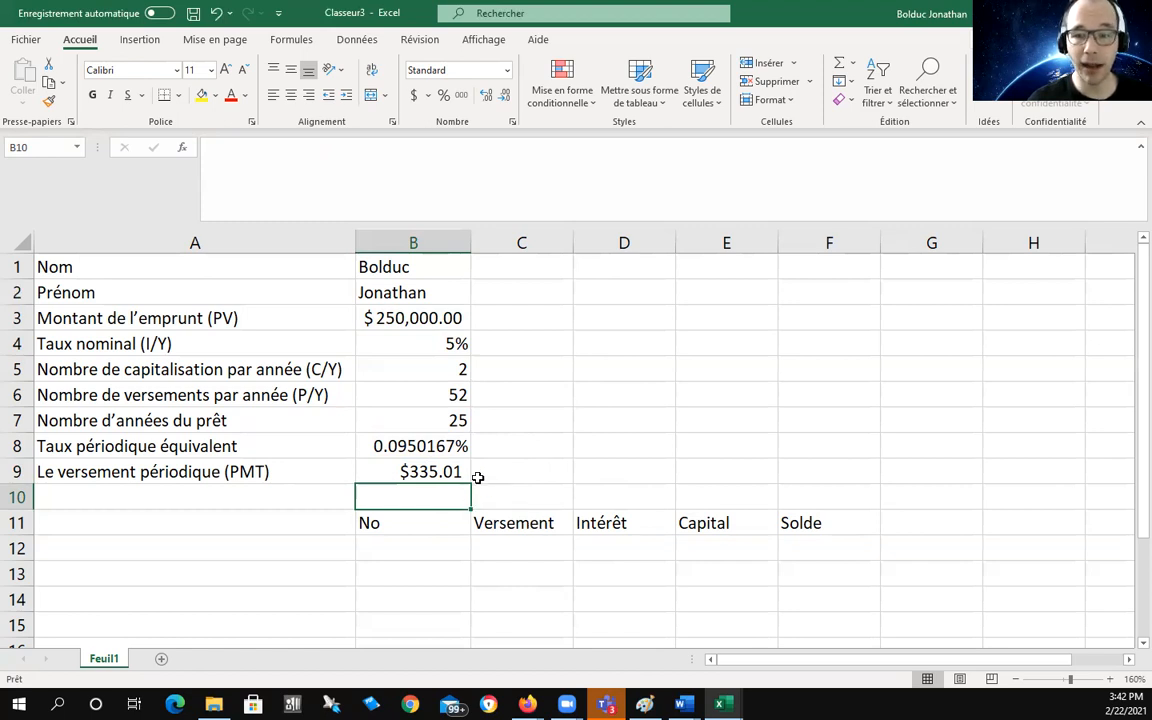
Step: Append ',0' to the loan amount in B3, which turns the payment in B9 into #VALEUR!
double_click(447, 343)
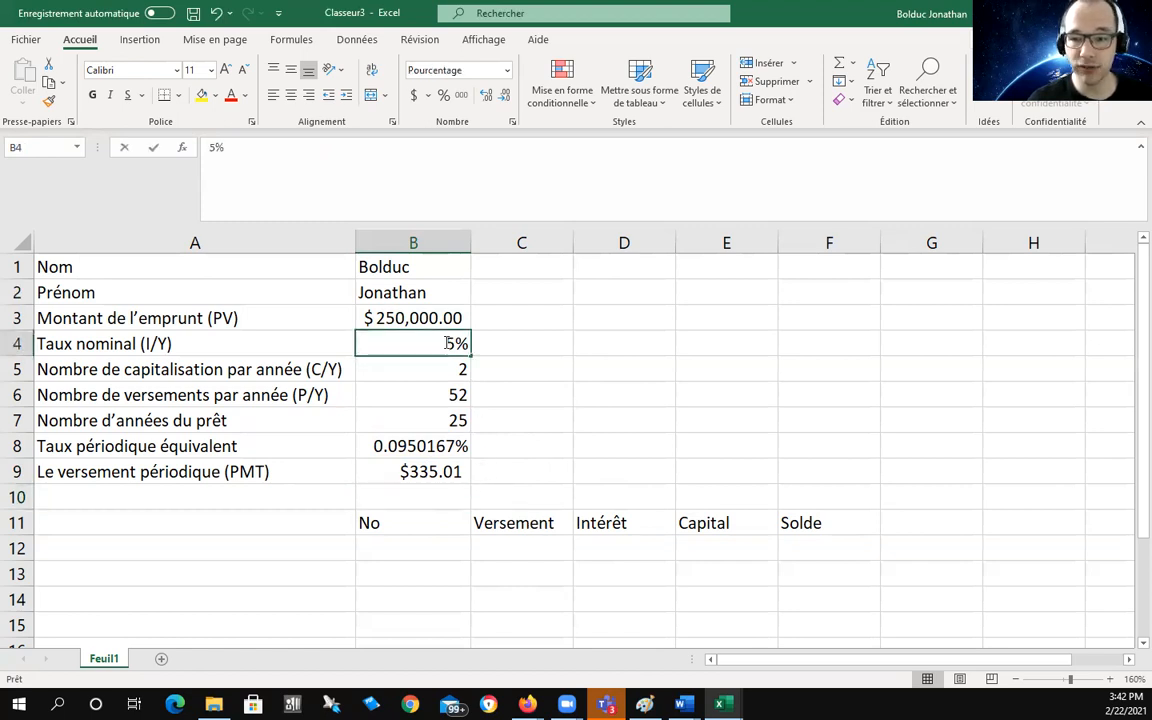
double_click(412, 317)
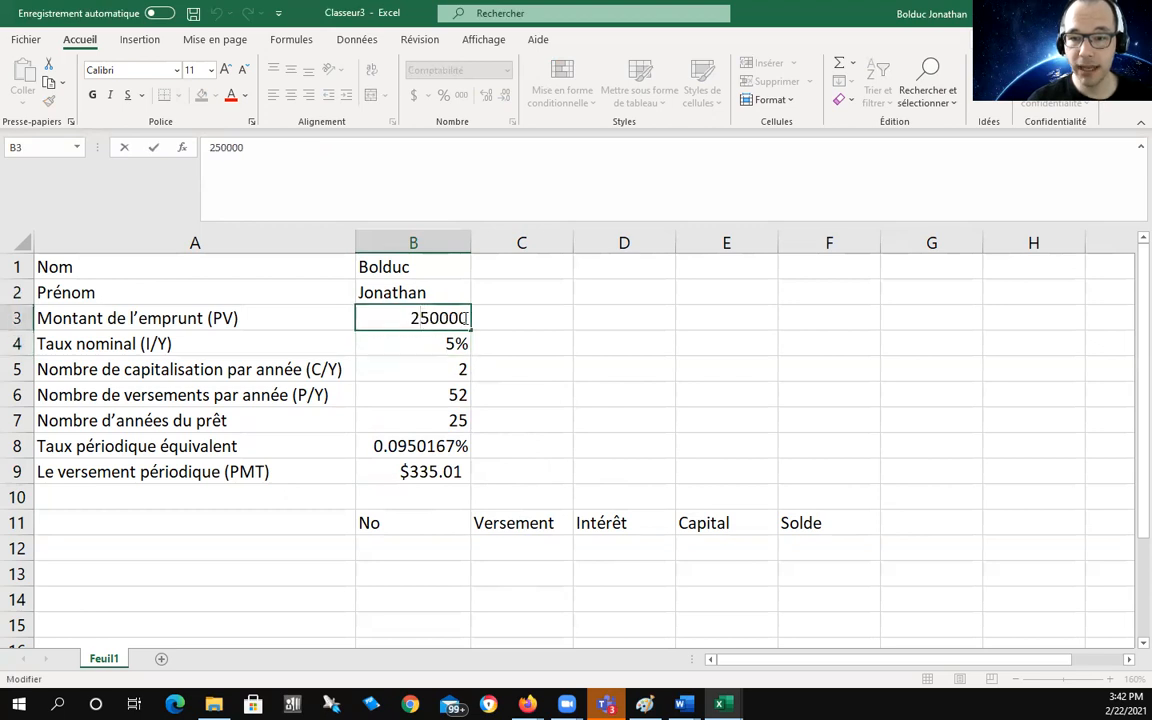
key(End)
text(,0)
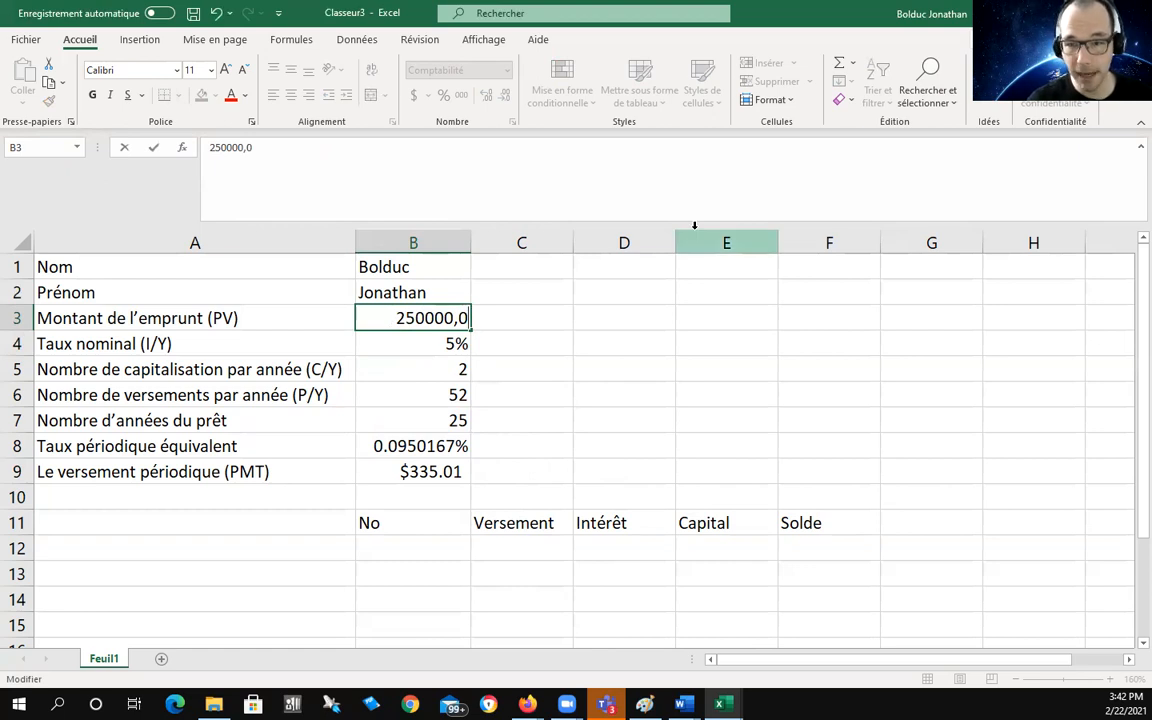
key(Return)
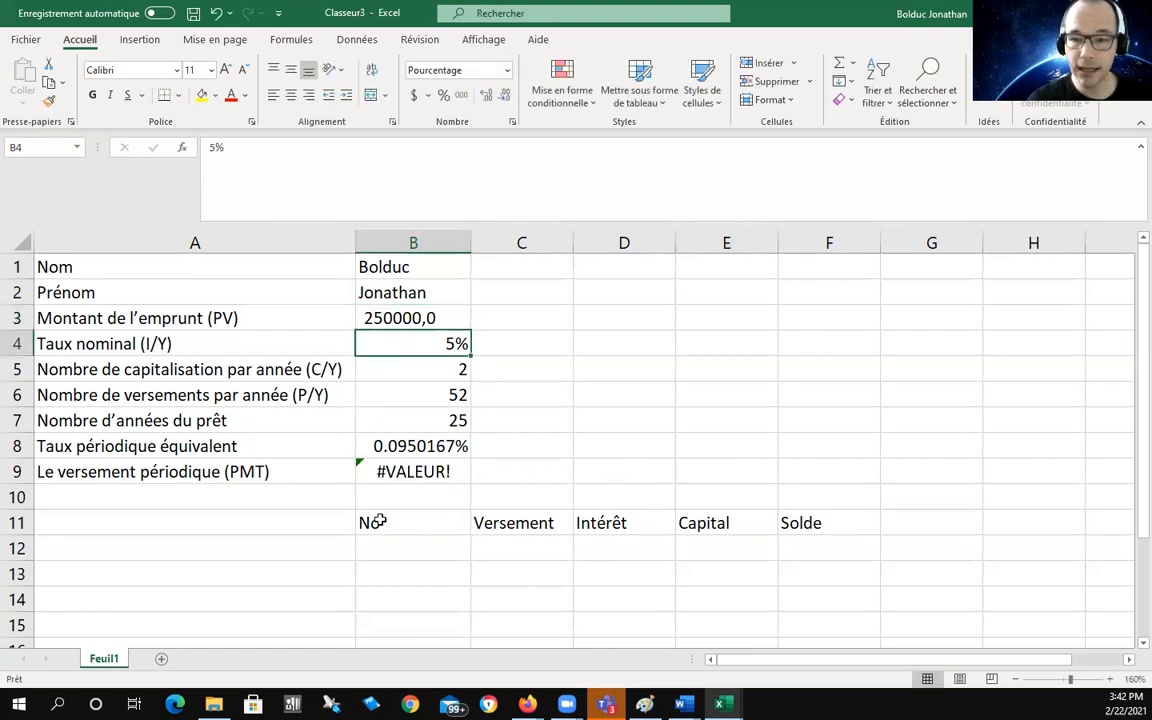
click(415, 474)
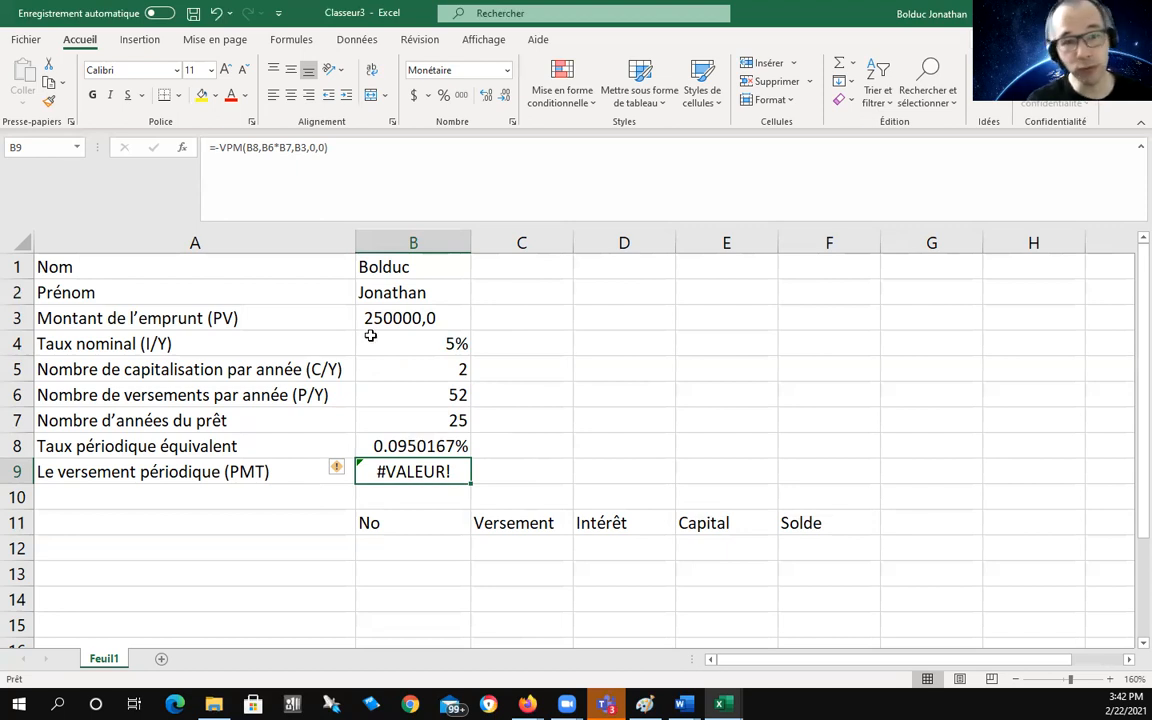
Step: Correct the loan amount in B3 to 250000.0 and check B9's $335.01 payment
double_click(430, 318)
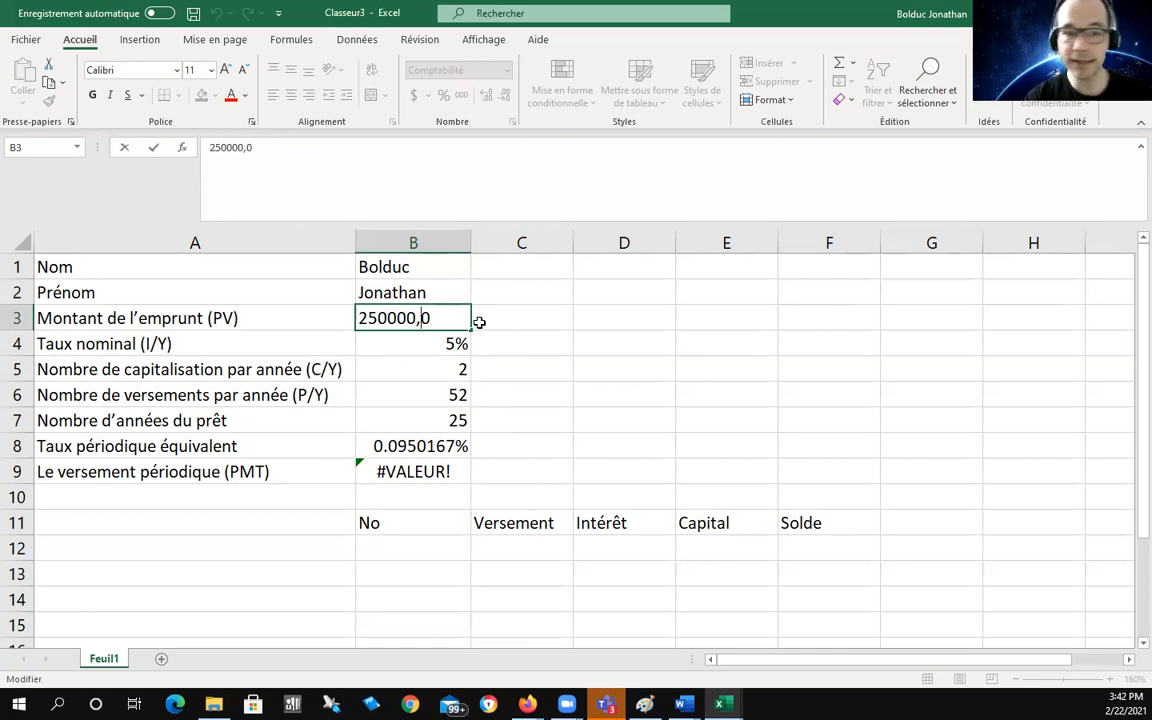
key(BackSpace)
text(.)
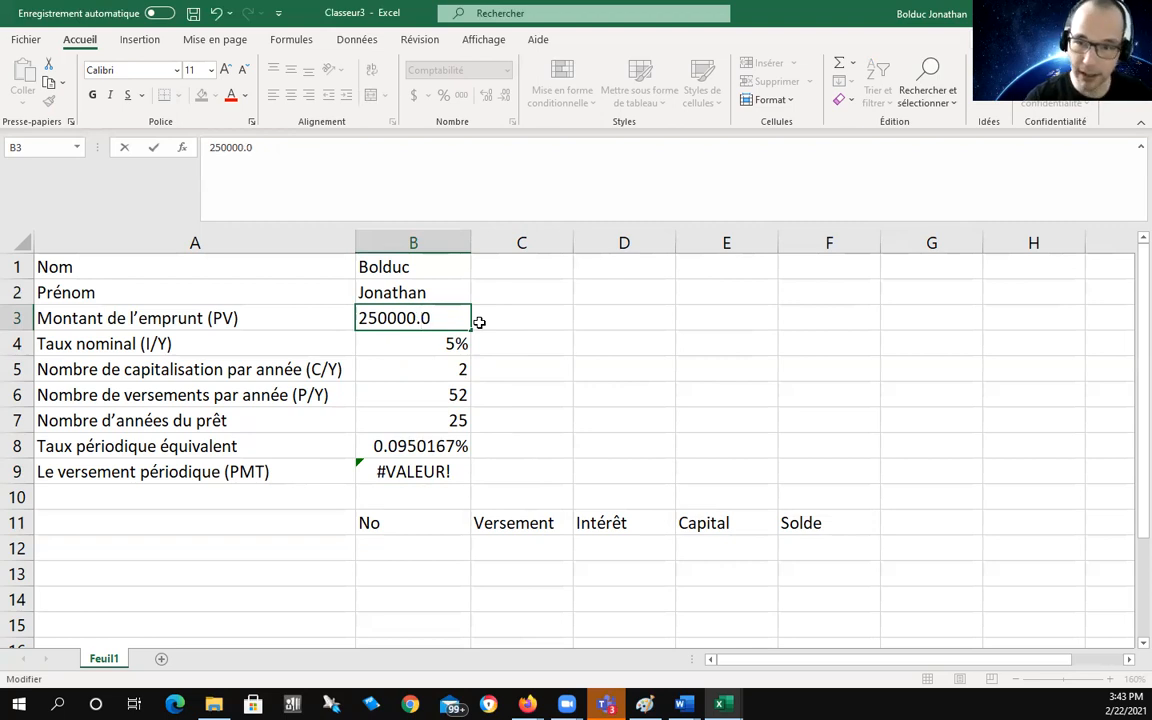
key(Return)
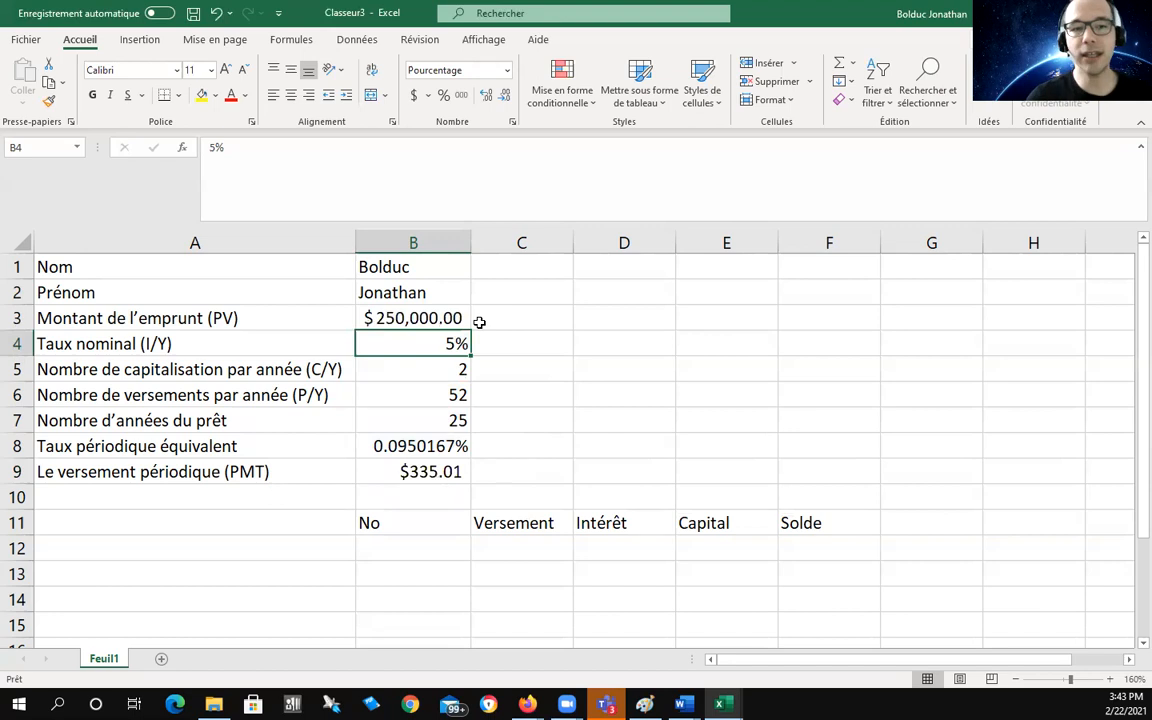
click(398, 470)
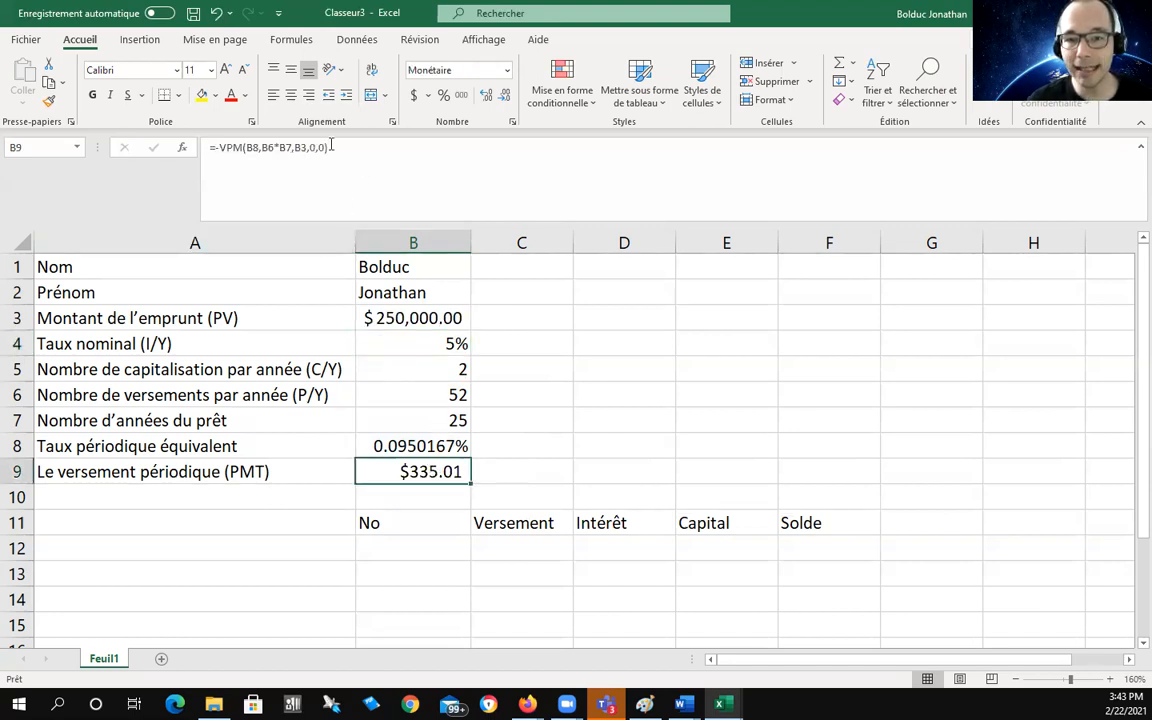
double_click(442, 471)
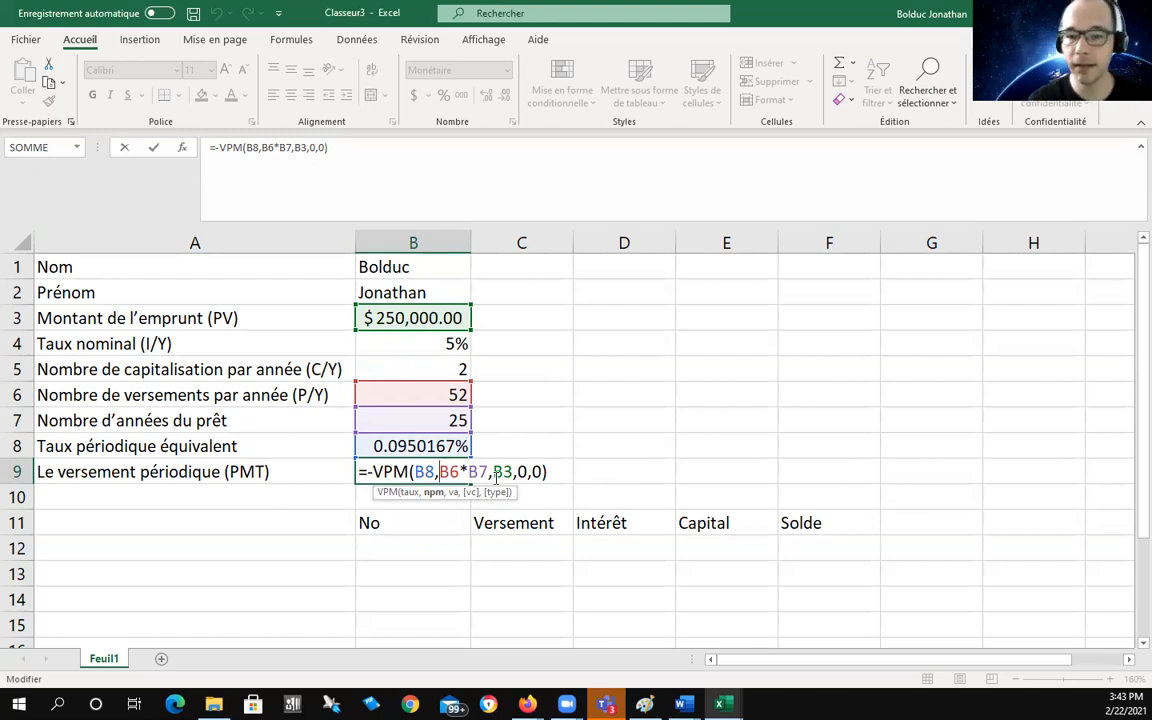
key(Return)
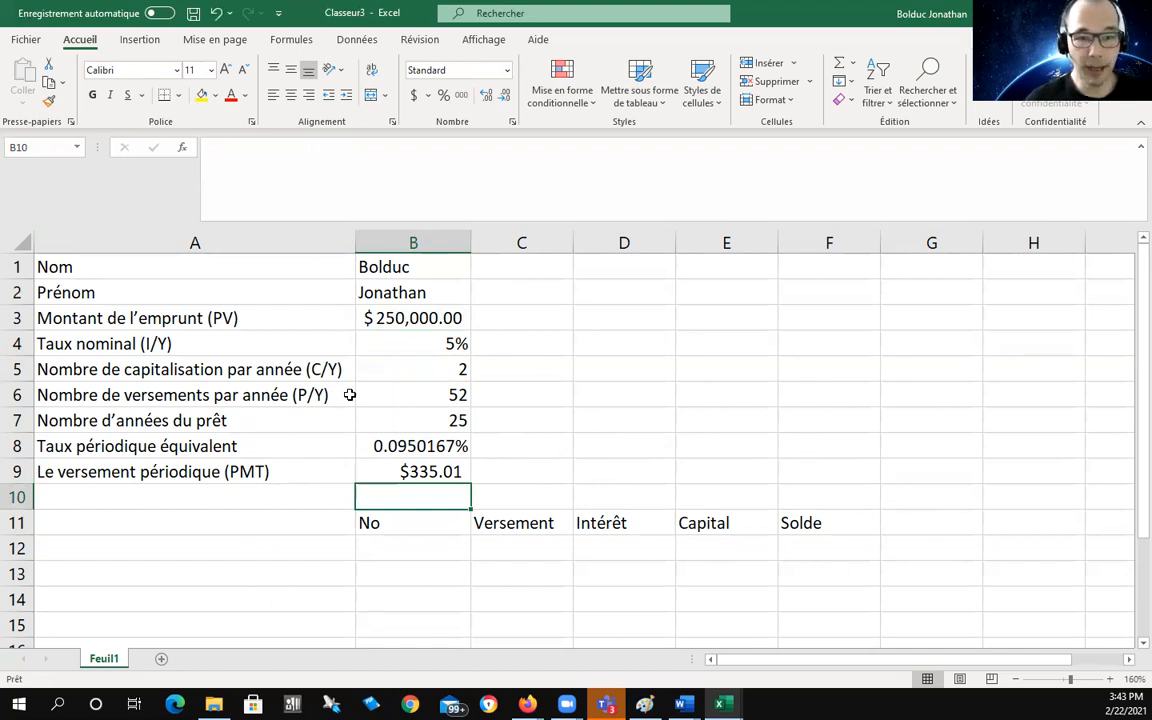
click(418, 548)
Step: Enter 0 as the first period number in B12
text(0)
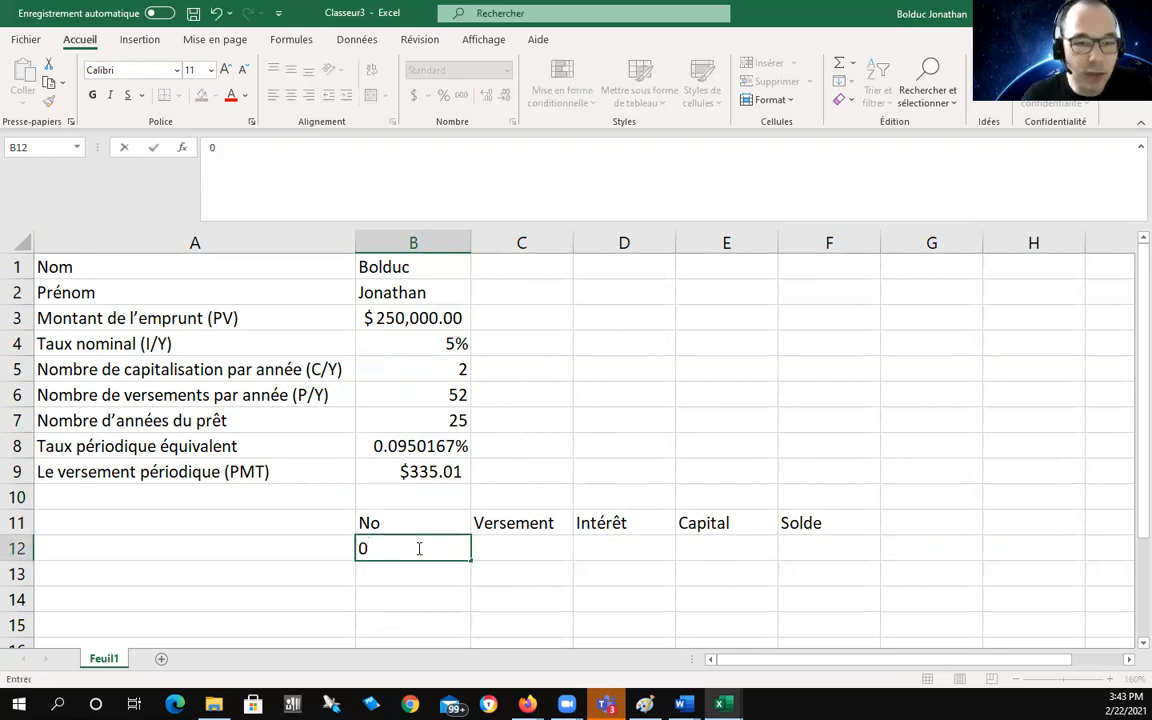
click(532, 540)
click(622, 540)
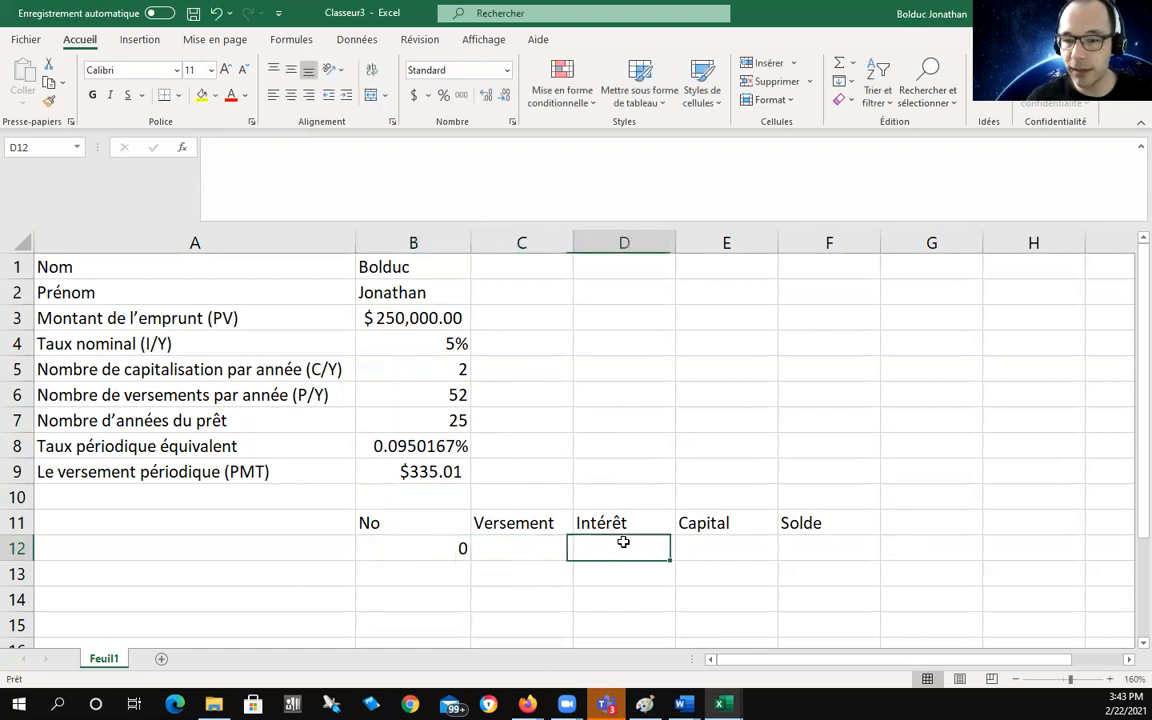
click(705, 542)
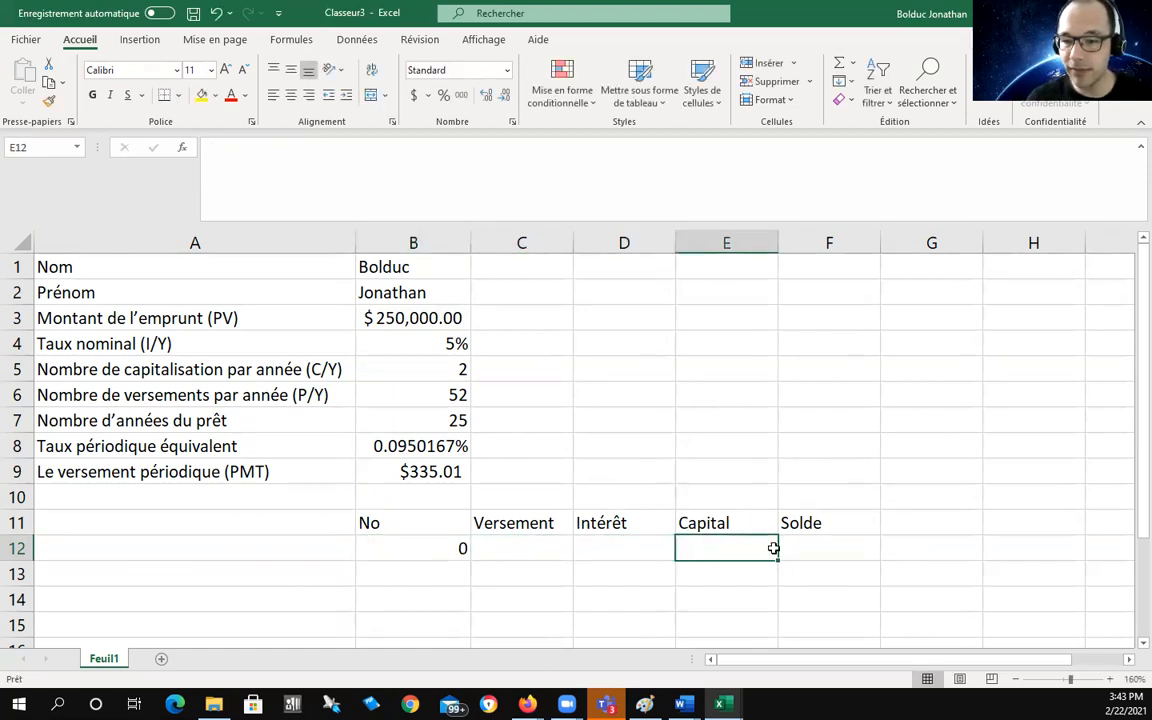
Step: Link the starting Solde in F12 to the loan amount with =B3
click(844, 545)
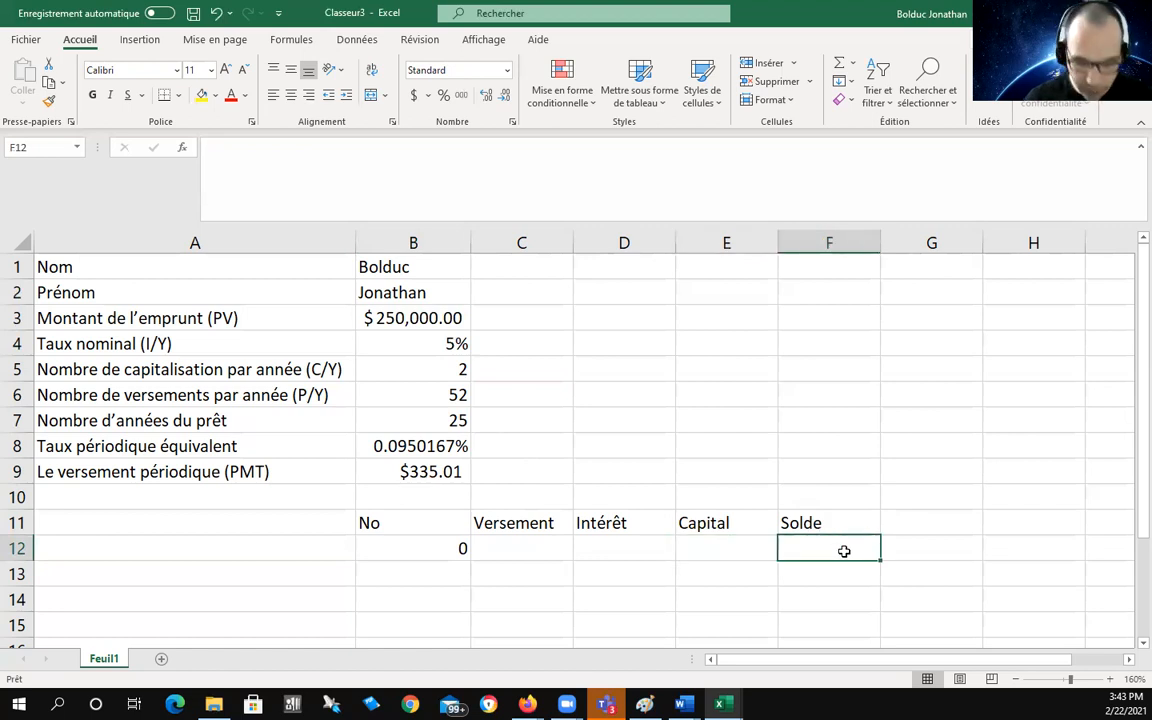
text(=)
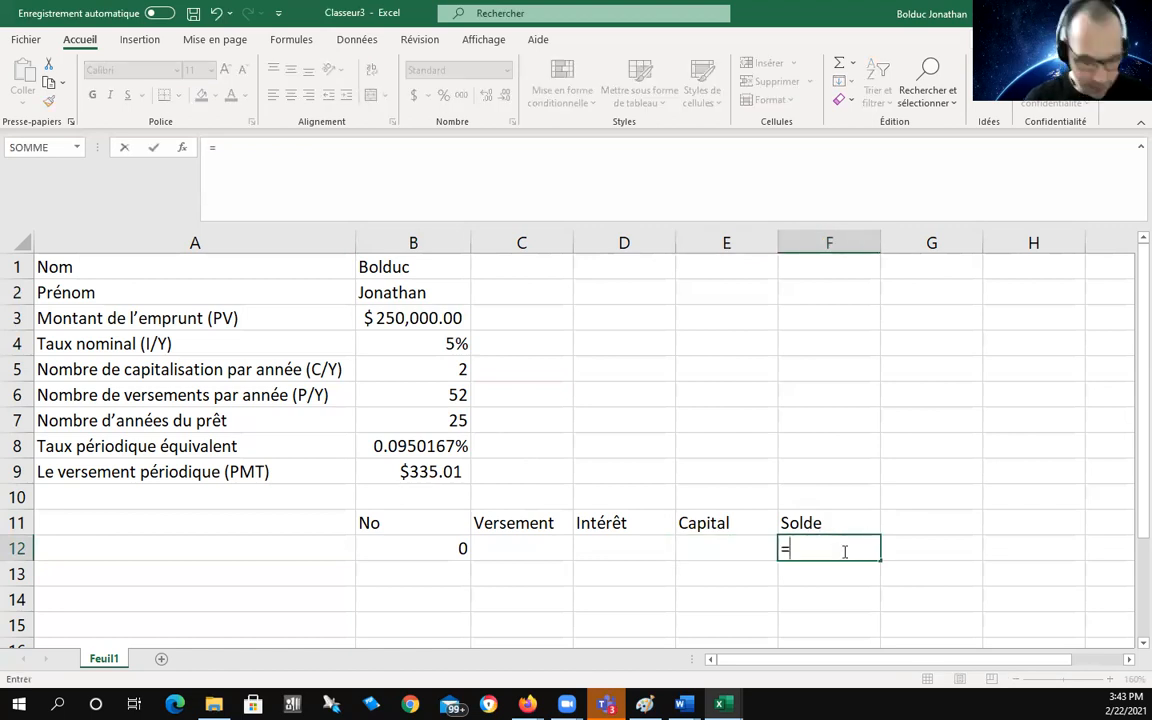
text(B3)
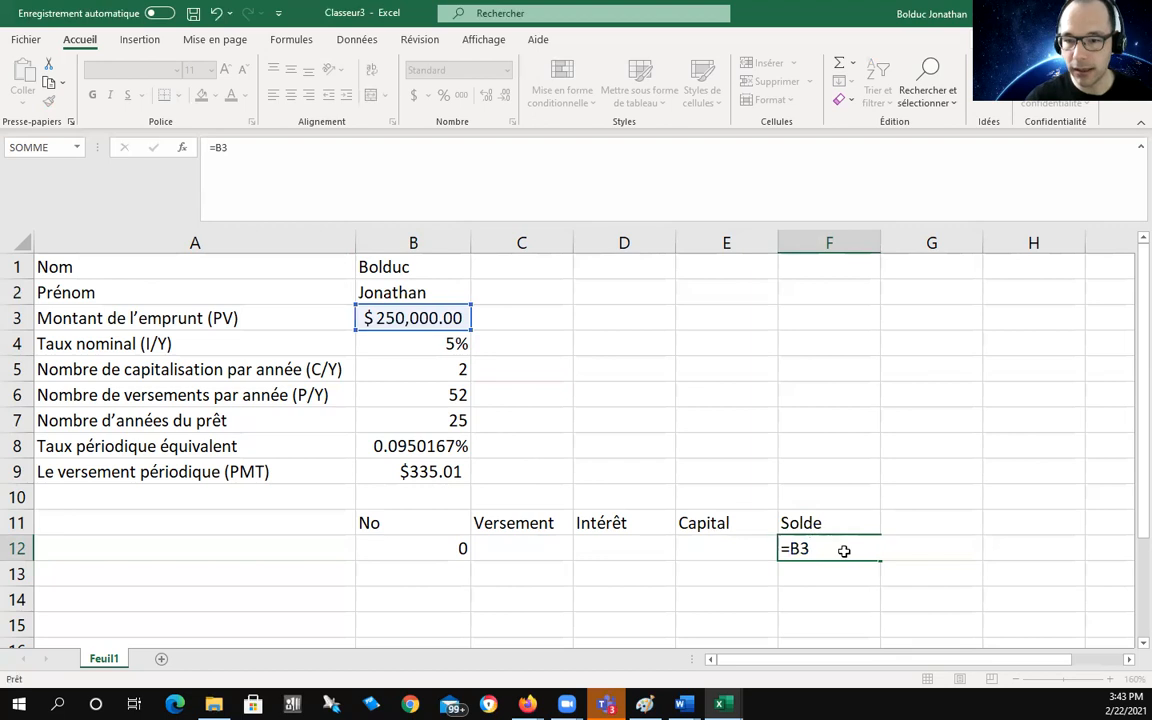
key(Return)
click(843, 548)
double_click(843, 548)
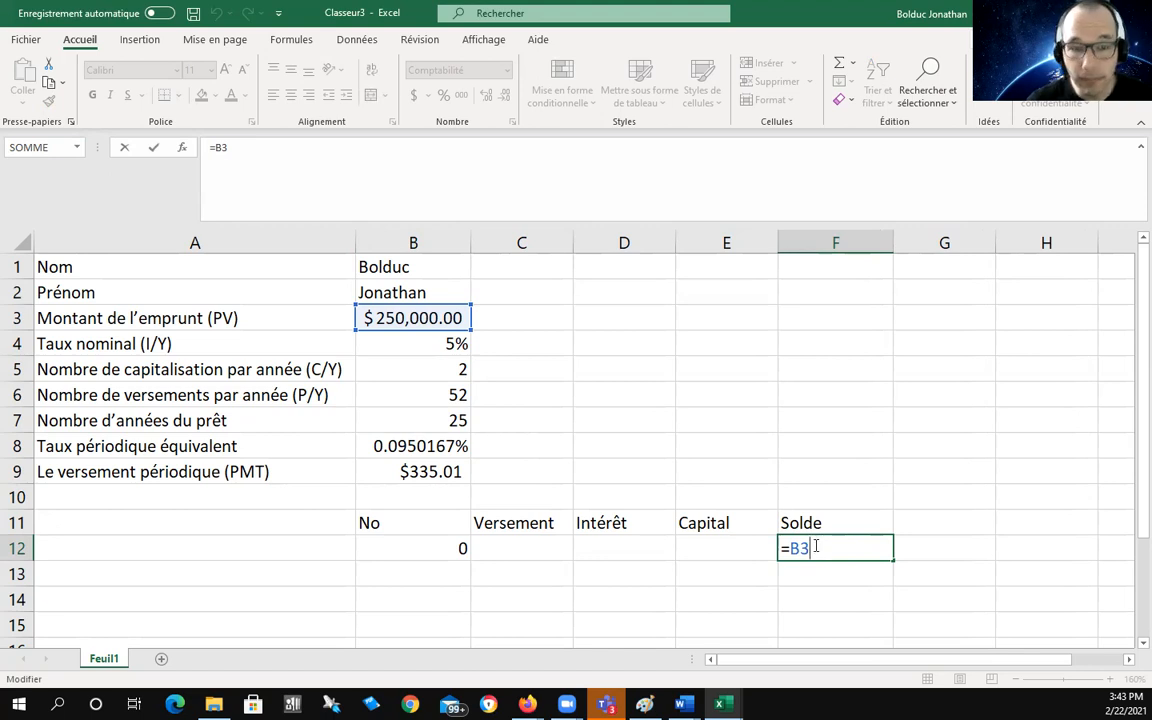
key(Return)
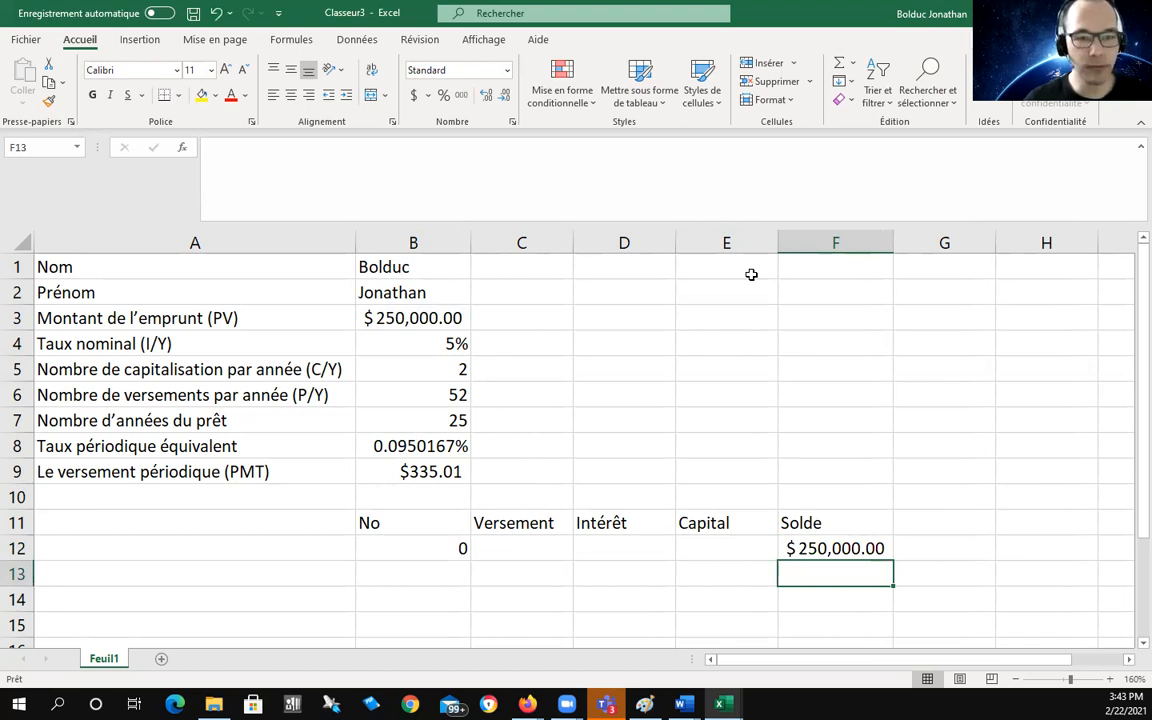
click(399, 320)
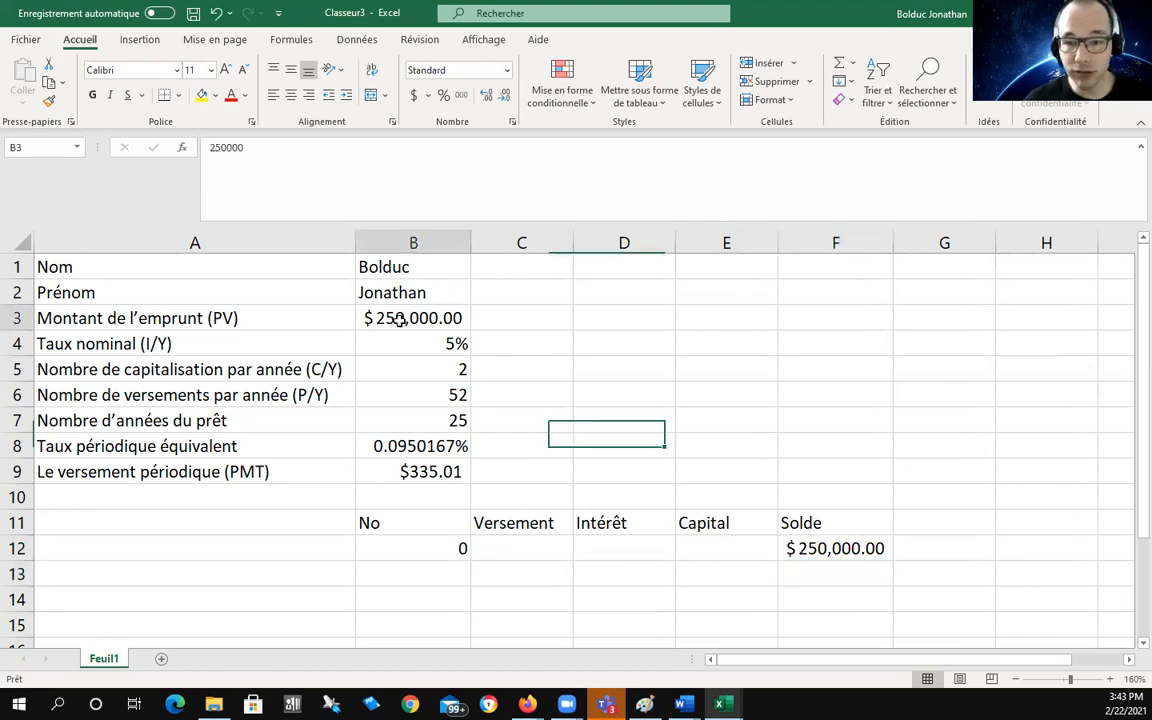
double_click(399, 320)
key(BackSpace)
text(350000)
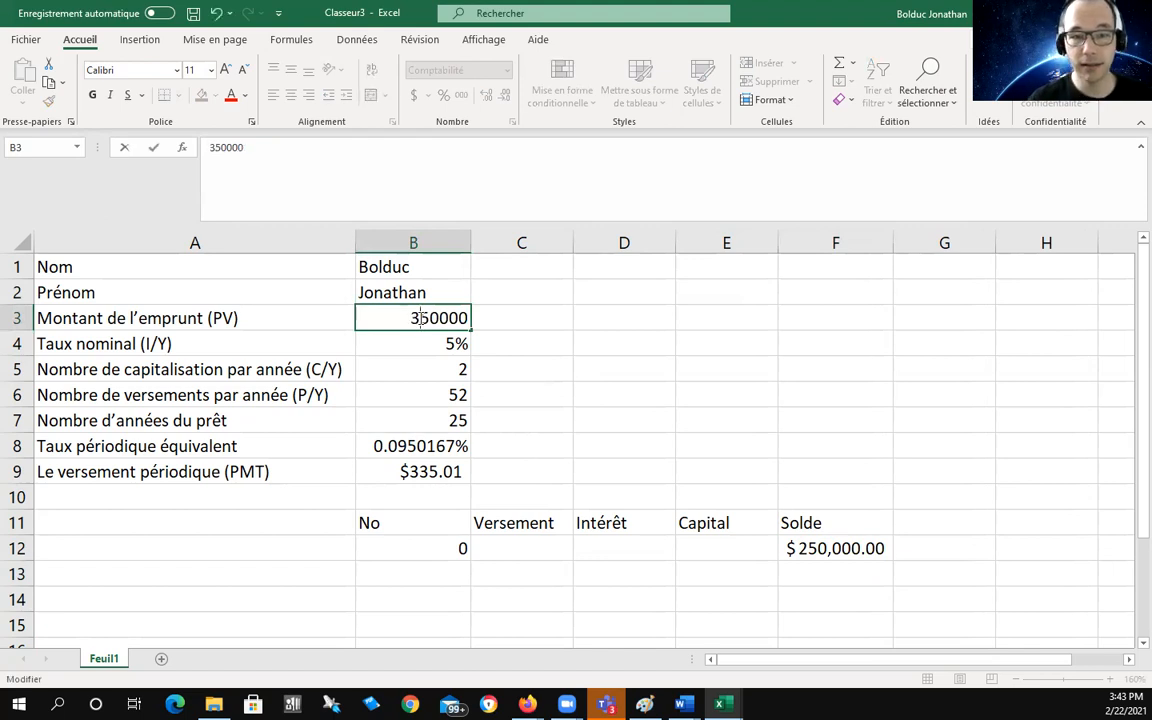
key(Return)
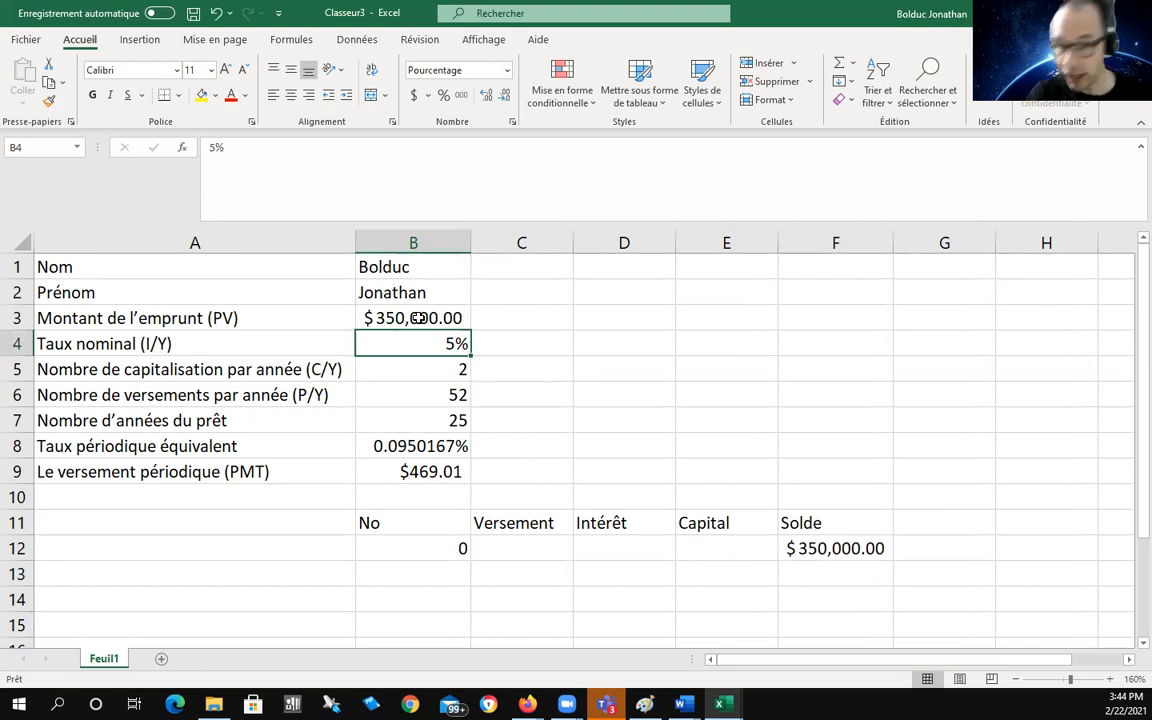
double_click(368, 318)
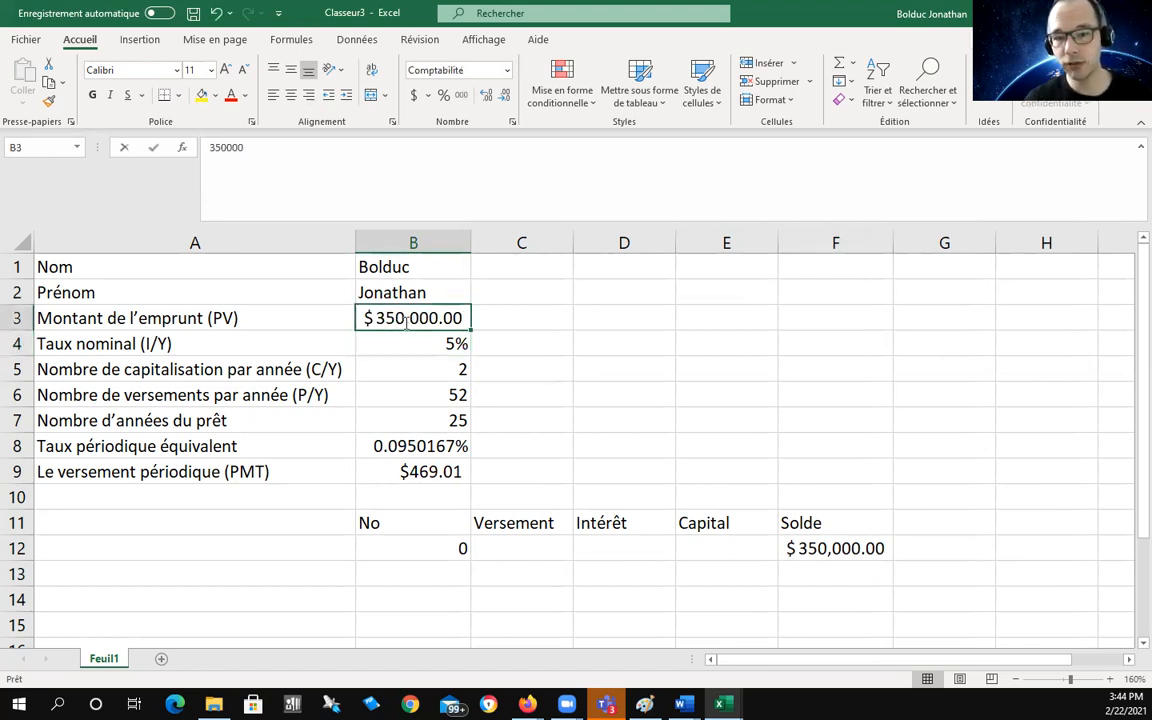
key(BackSpace)
text(2)
key(Return)
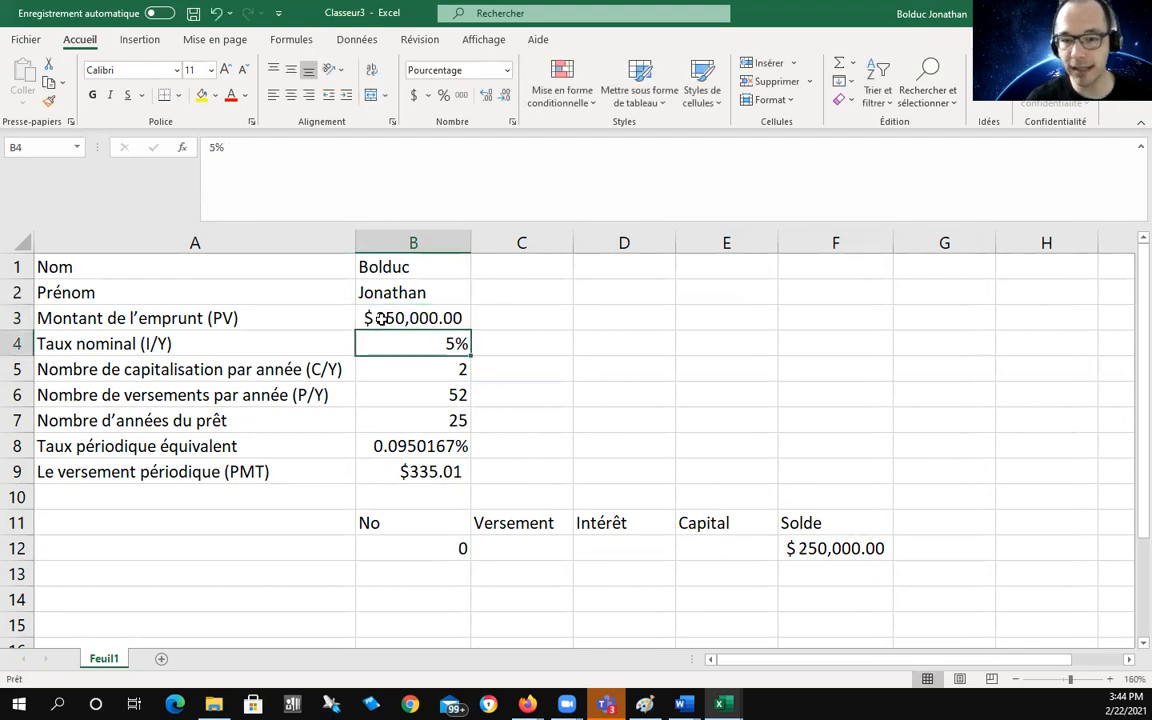
click(718, 338)
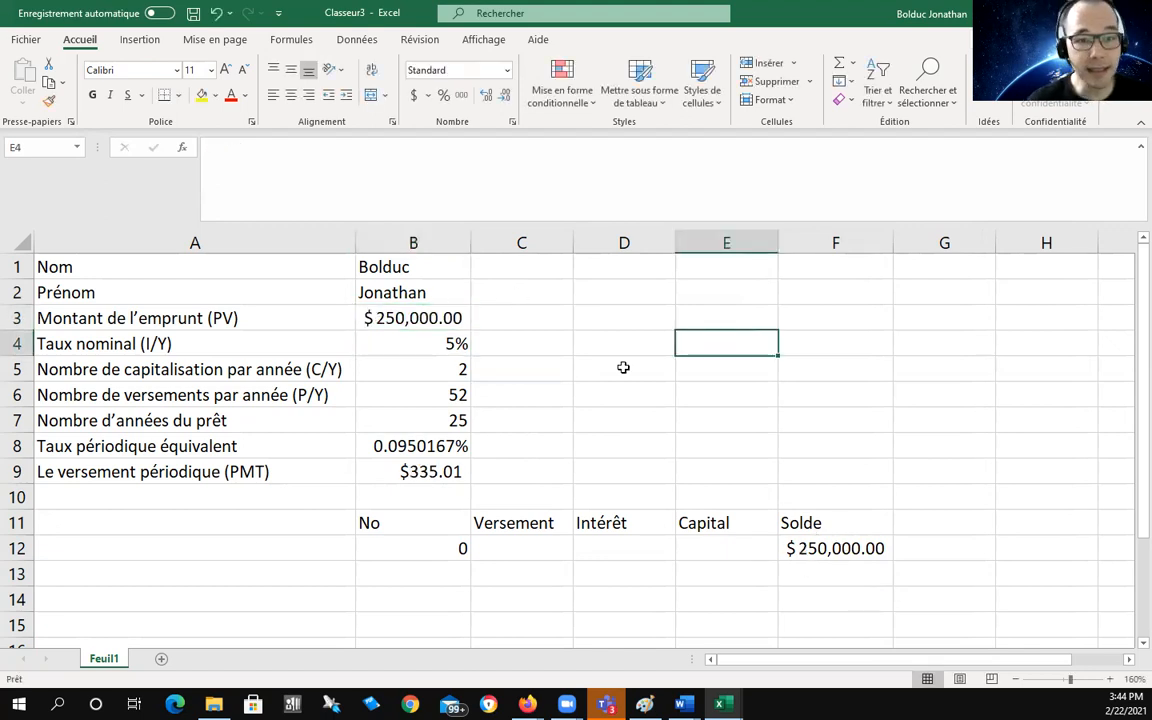
click(441, 568)
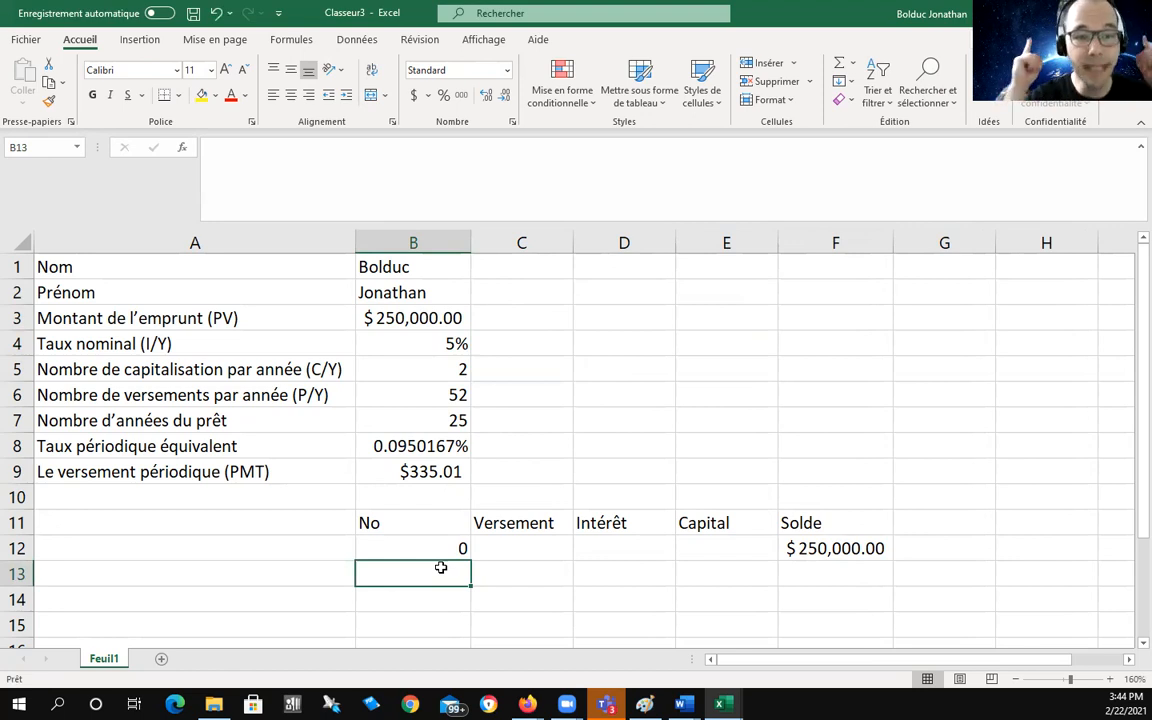
text(1)
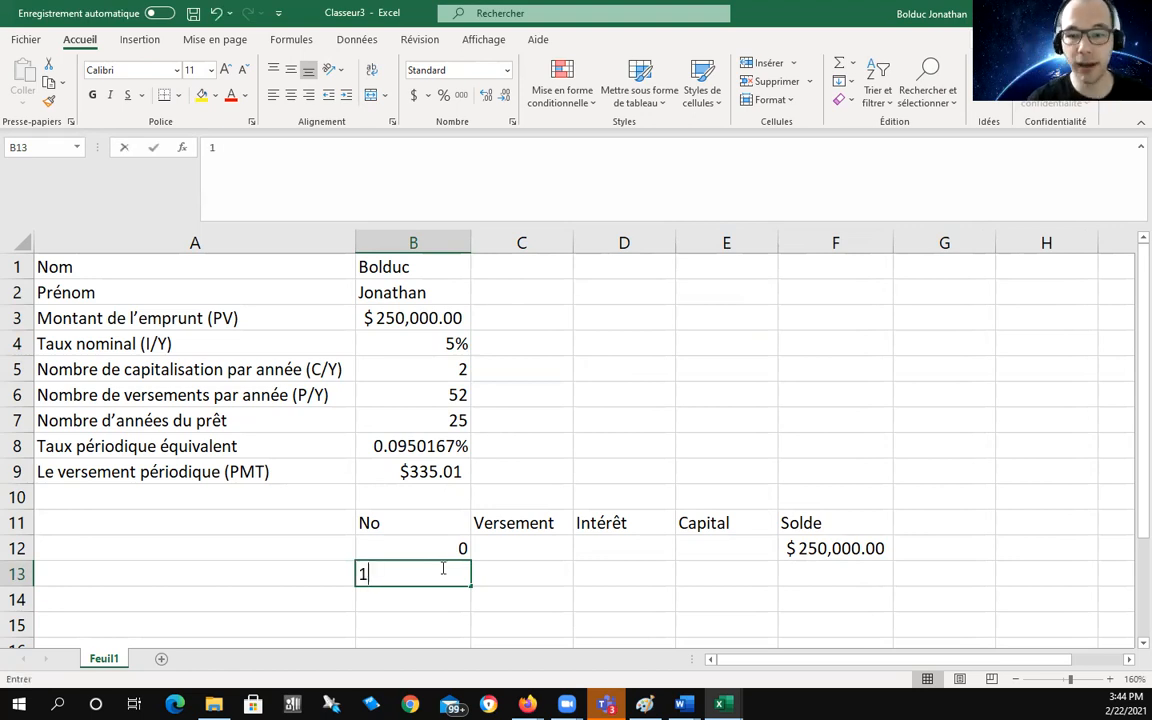
key(Return)
text(2)
key(Return)
text(3)
key(Return)
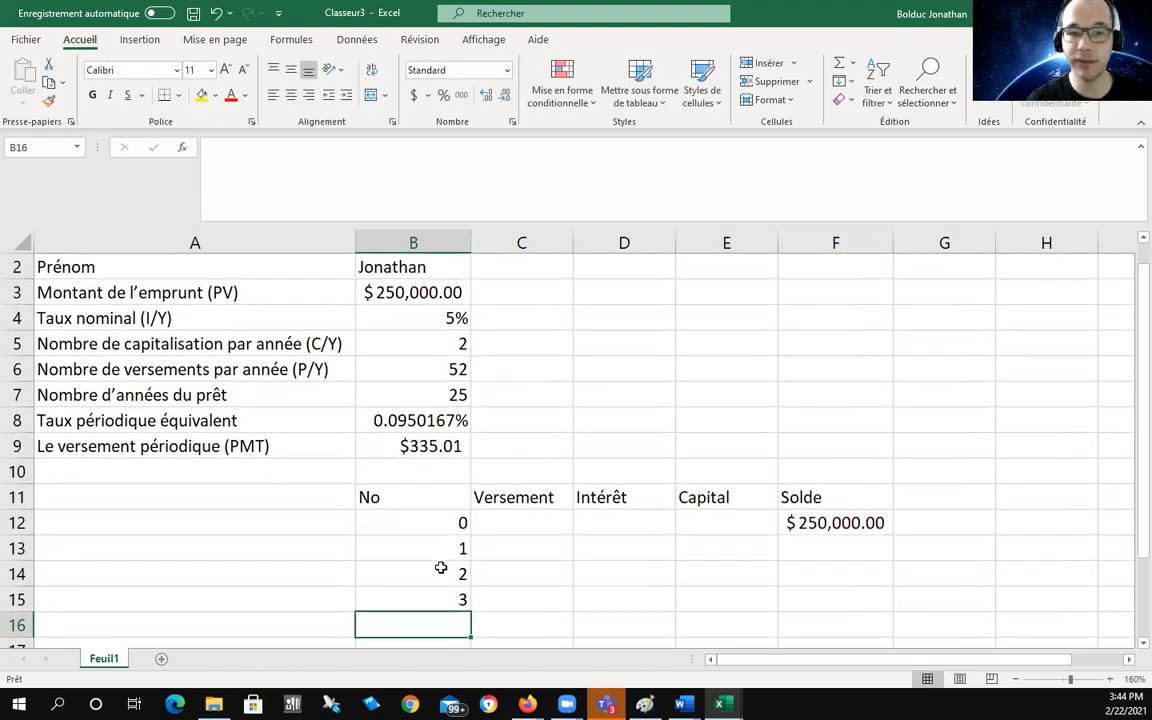
key(Up)
key(BackSpace)
key(Up)
key(BackSpace)
key(Up)
key(BackSpace)
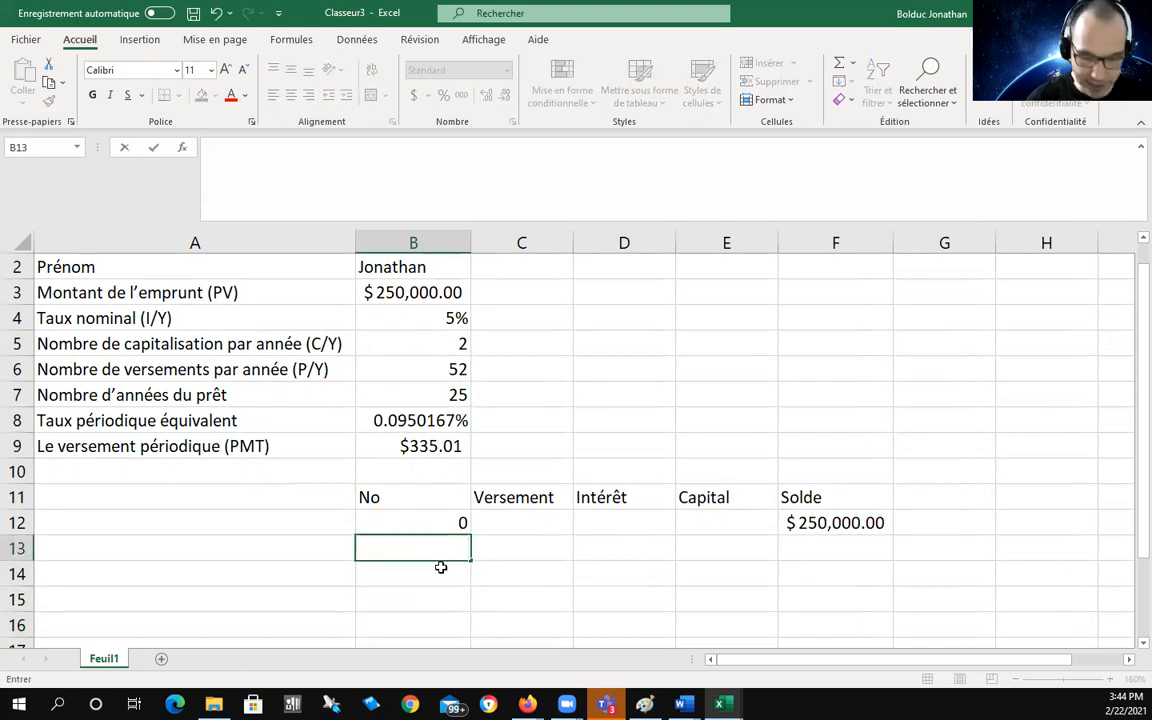
Step: Enter =B12+1 in B13 so the first payment is numbered 1
text(=)
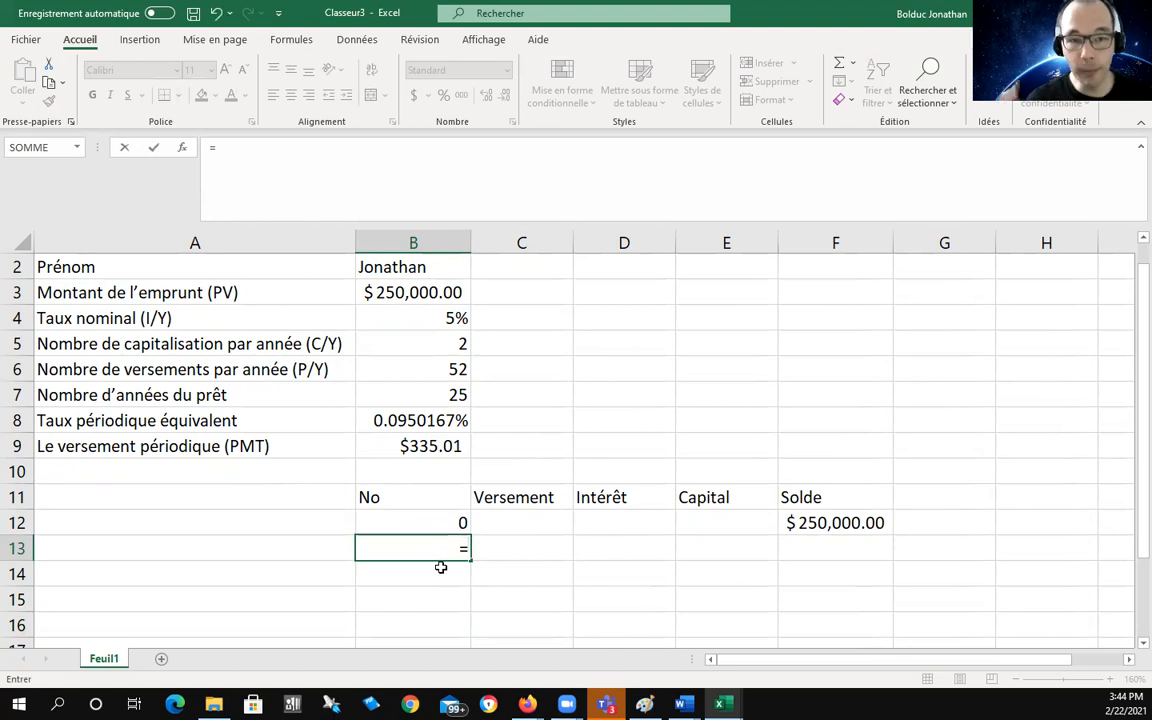
text(B)
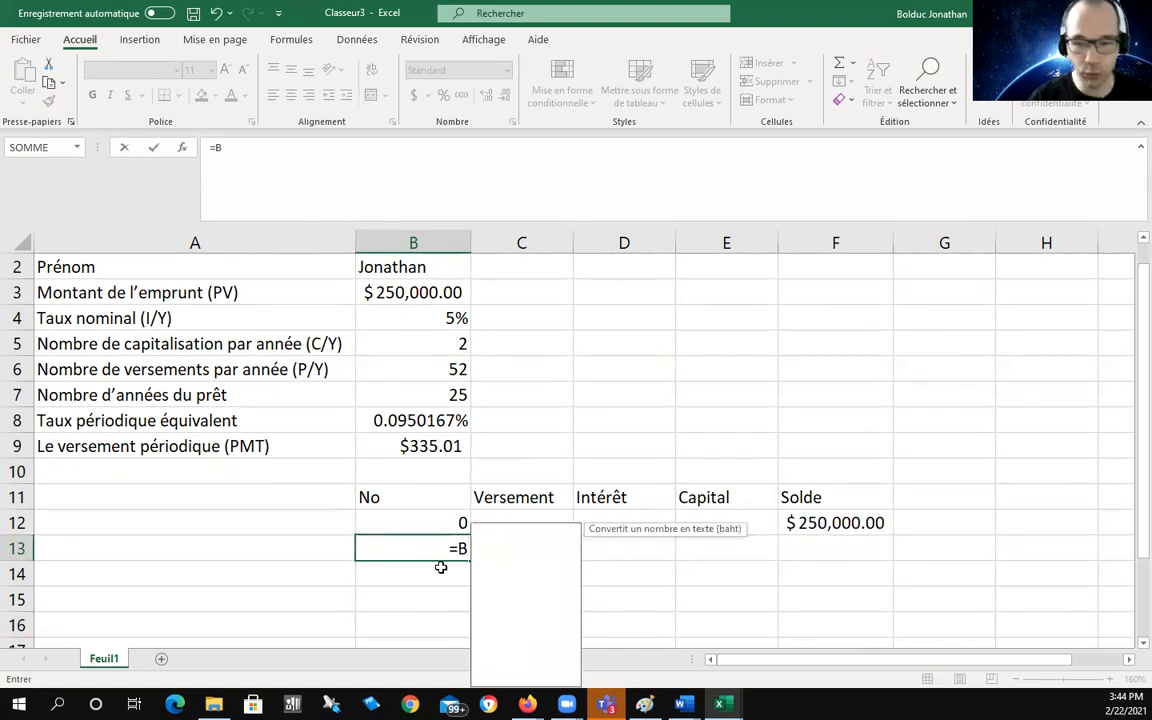
text(12)
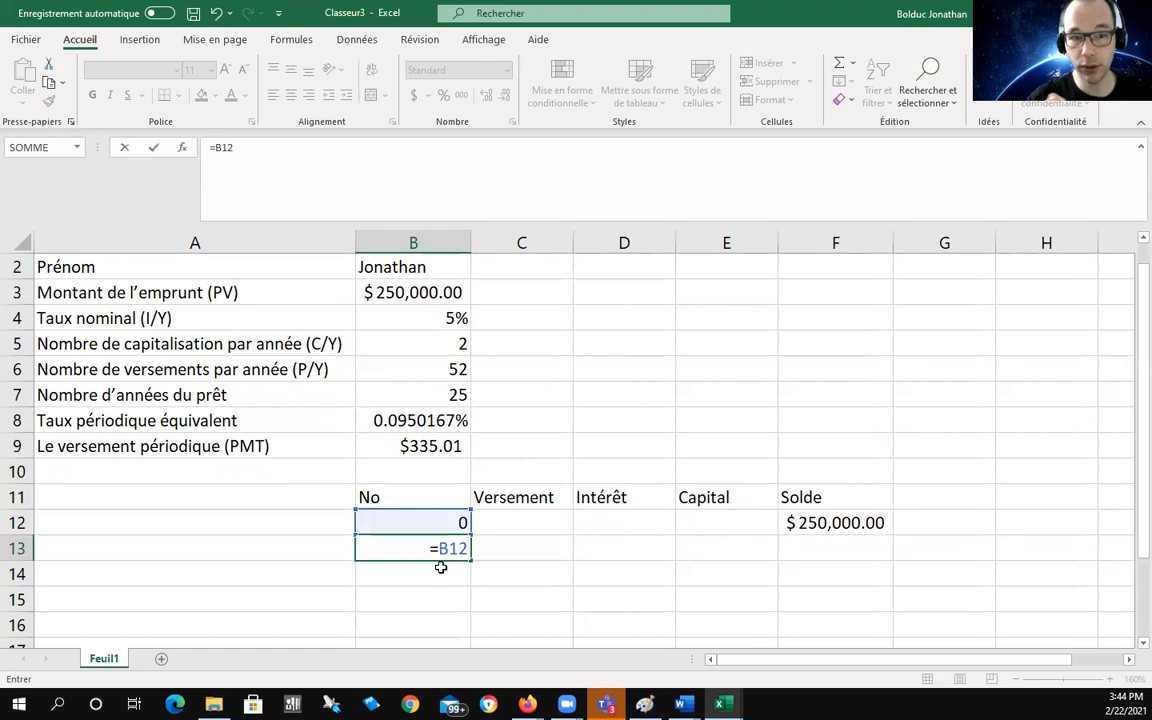
text(+1)
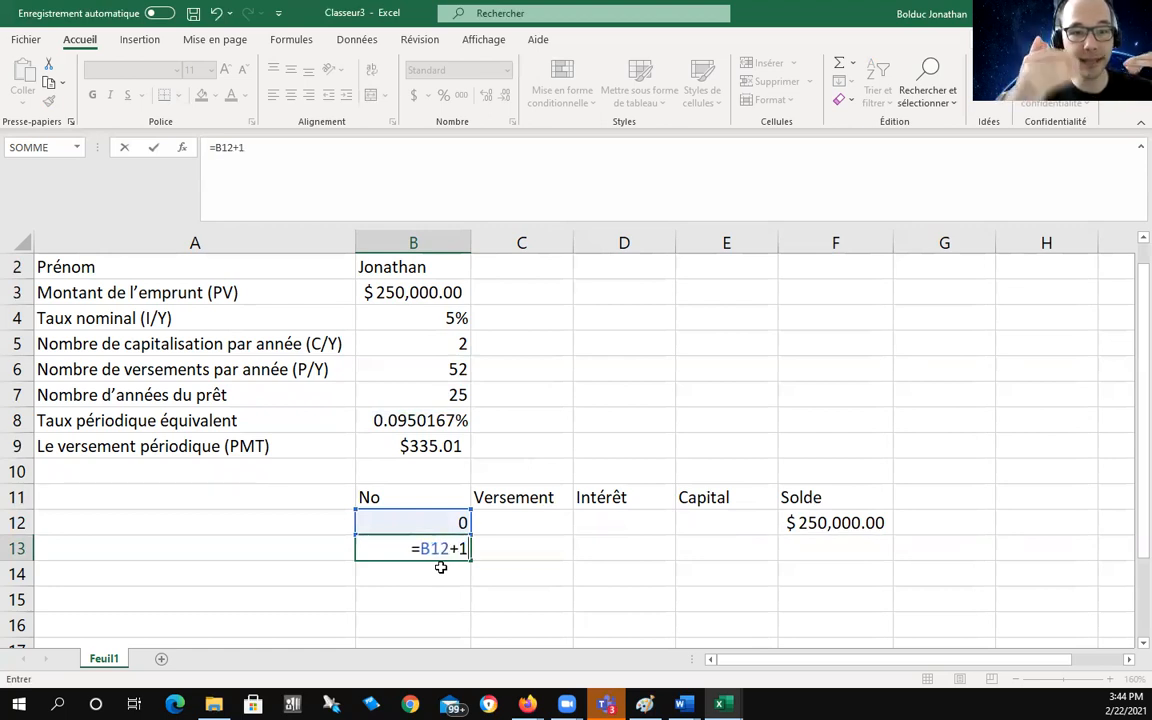
key(Return)
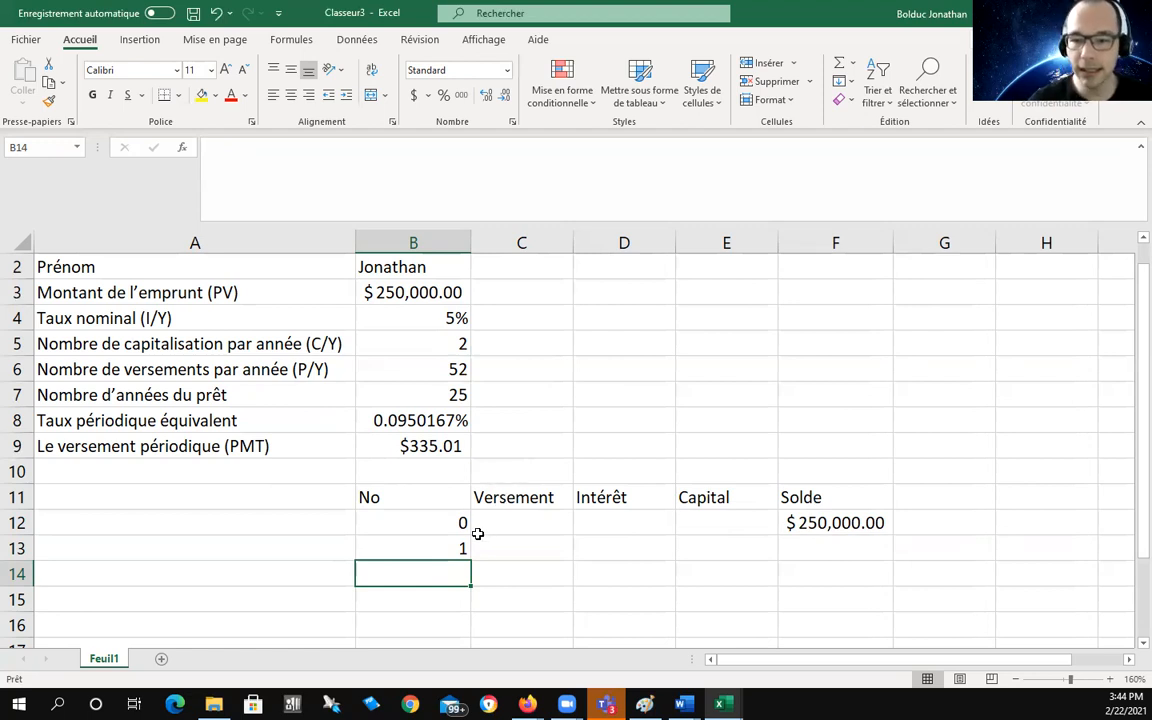
click(426, 549)
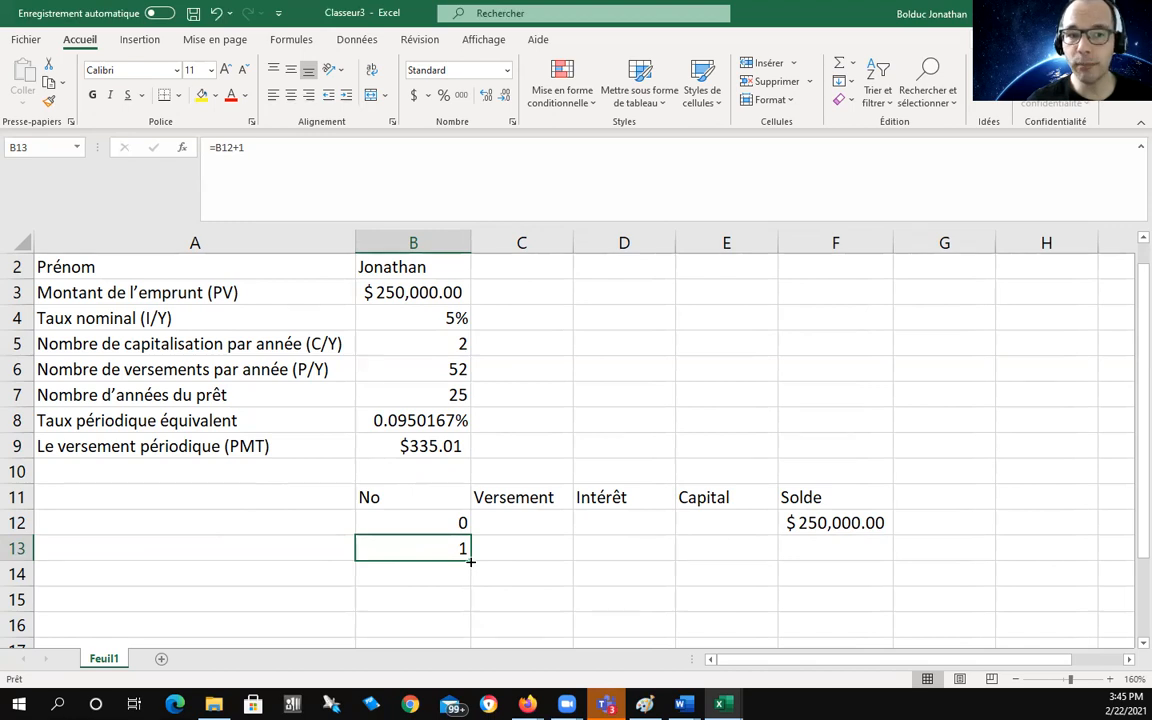
Step: Fill the payment numbers down column B so they end at 1300 in row 1312
drag(470, 562, 470, 562)
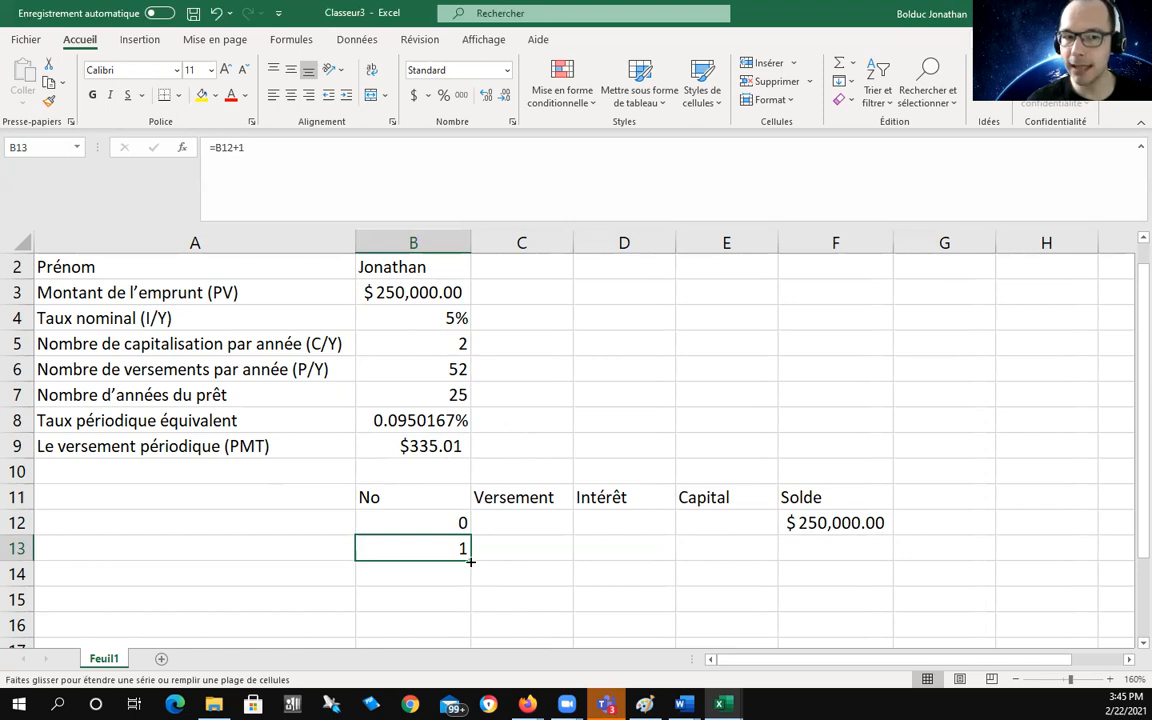
drag(470, 562, 467, 607)
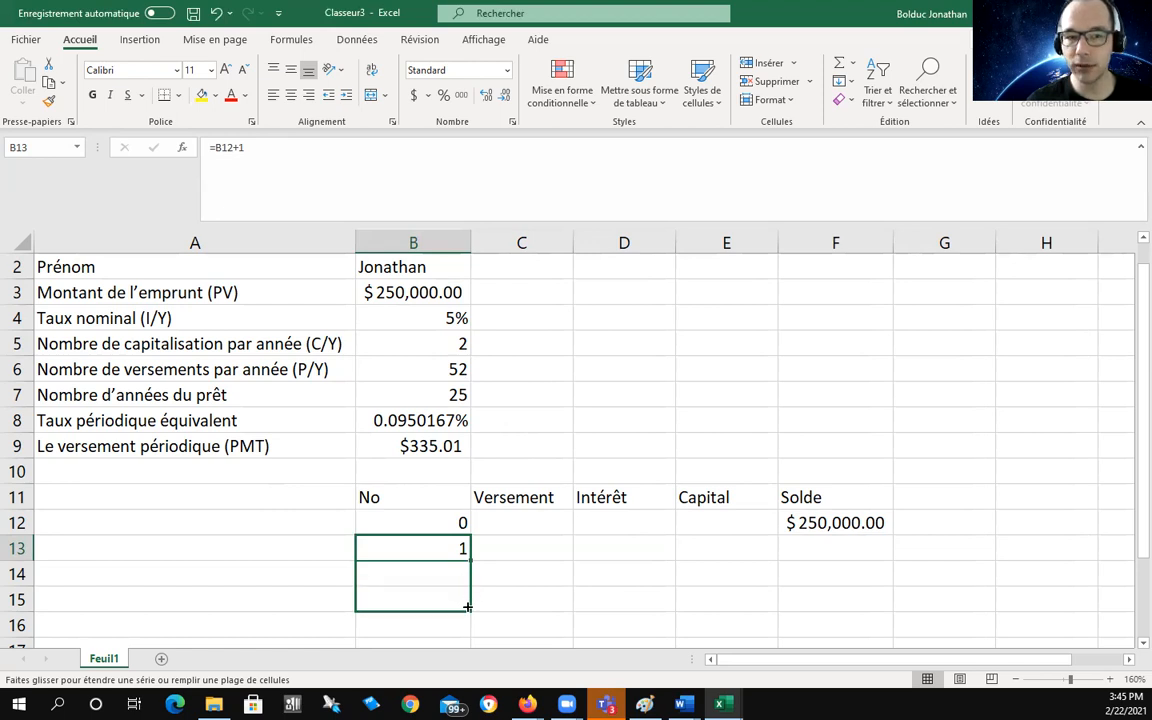
drag(467, 607, 470, 608)
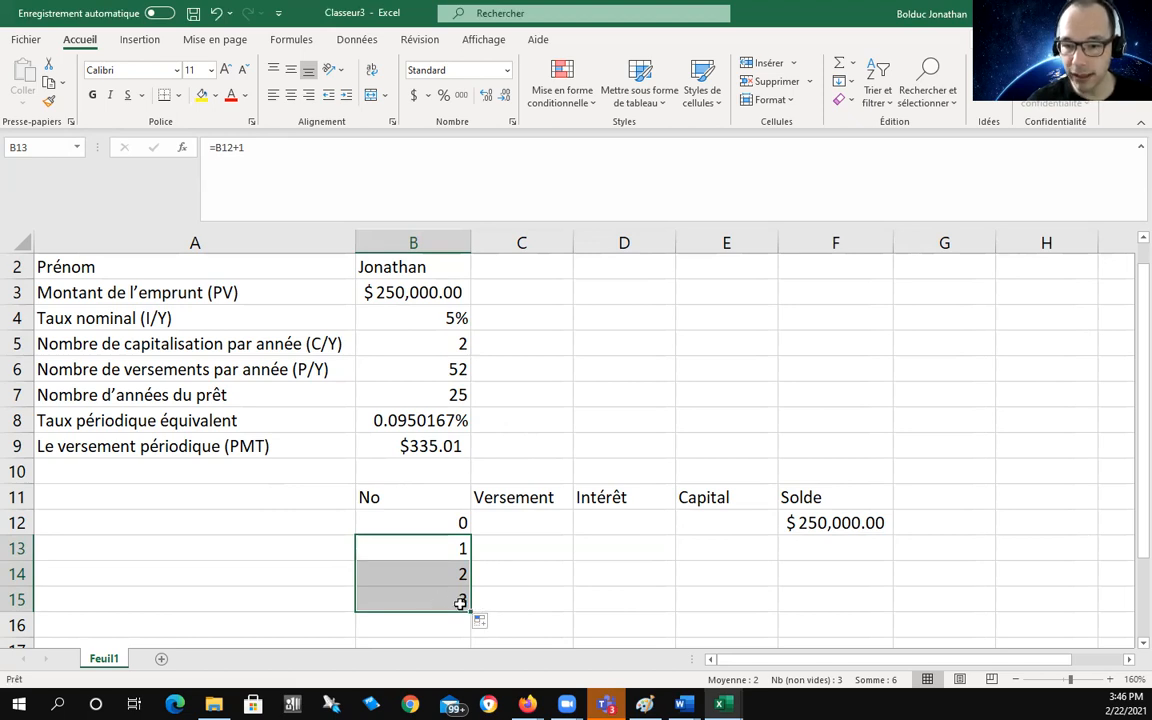
drag(469, 611, 463, 679)
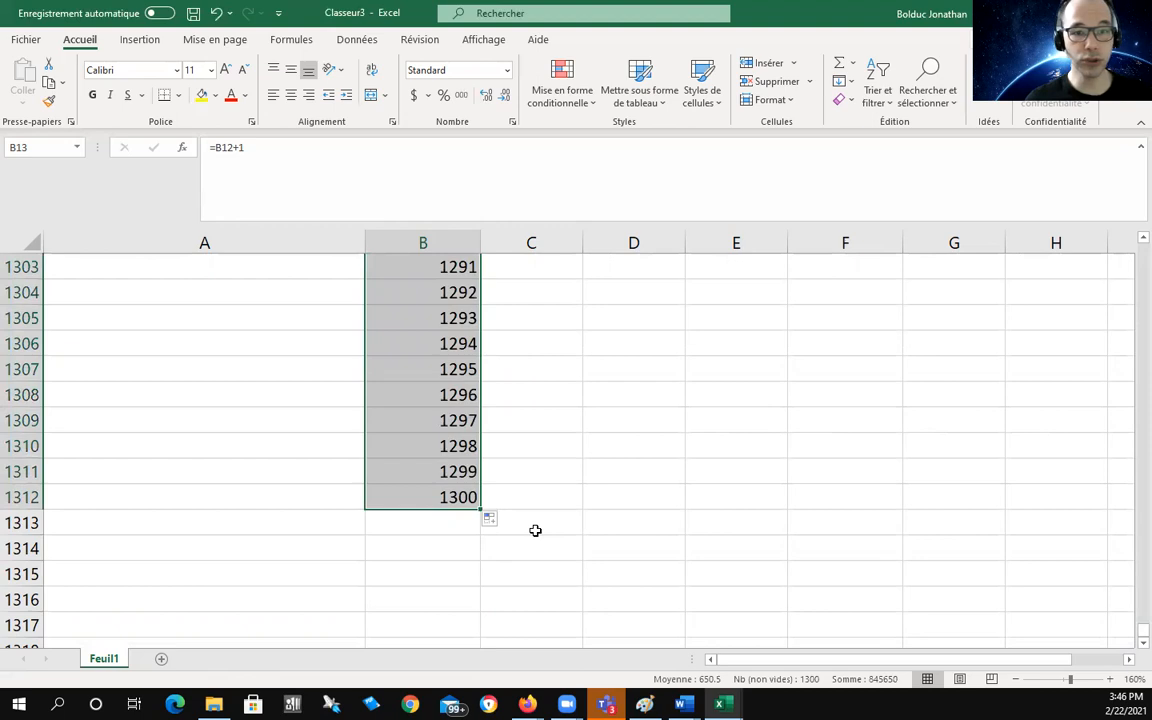
drag(481, 508, 466, 608)
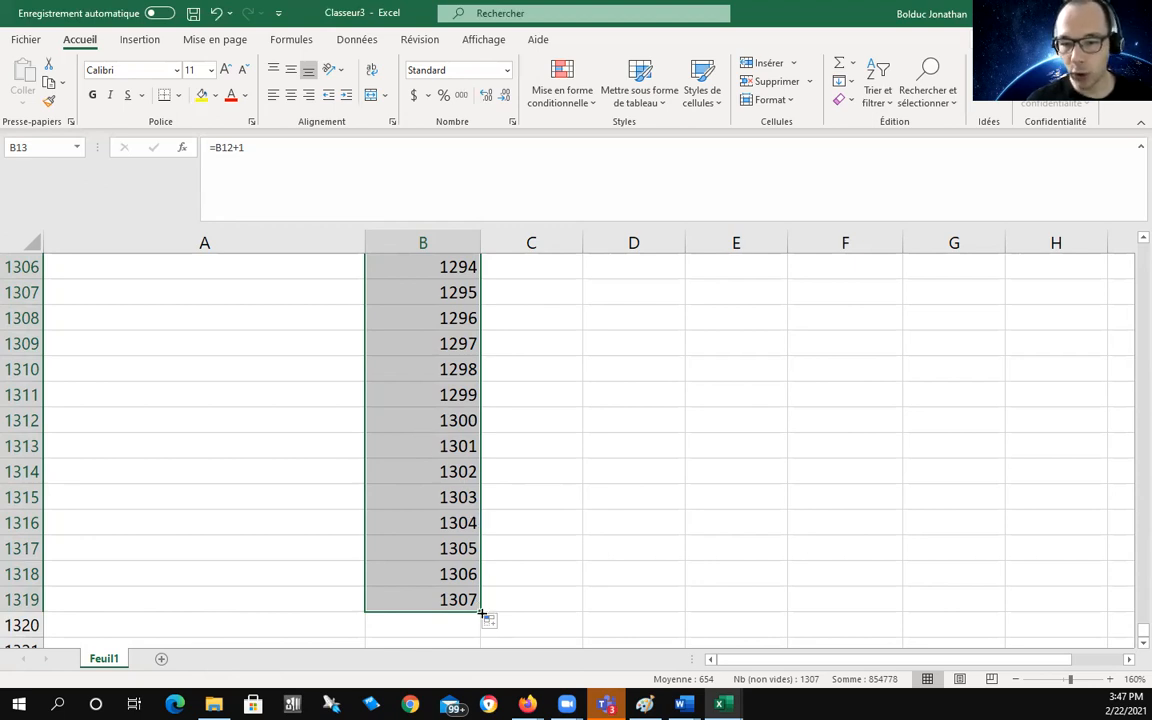
drag(481, 612, 469, 424)
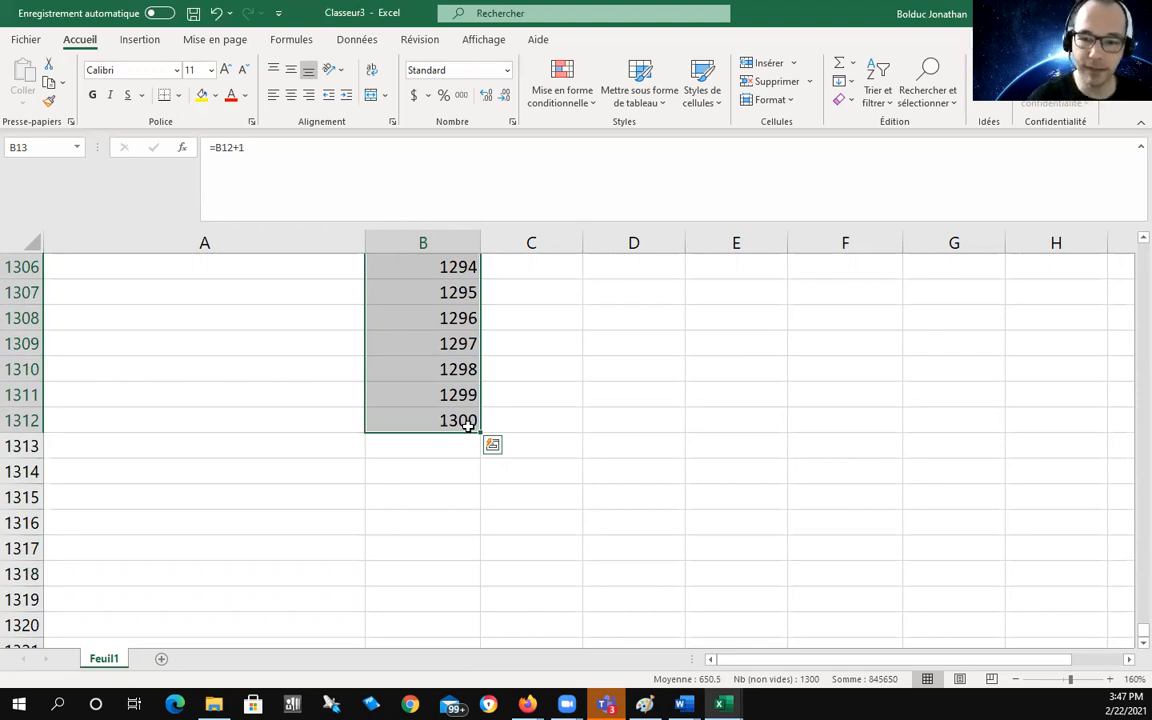
click(535, 376)
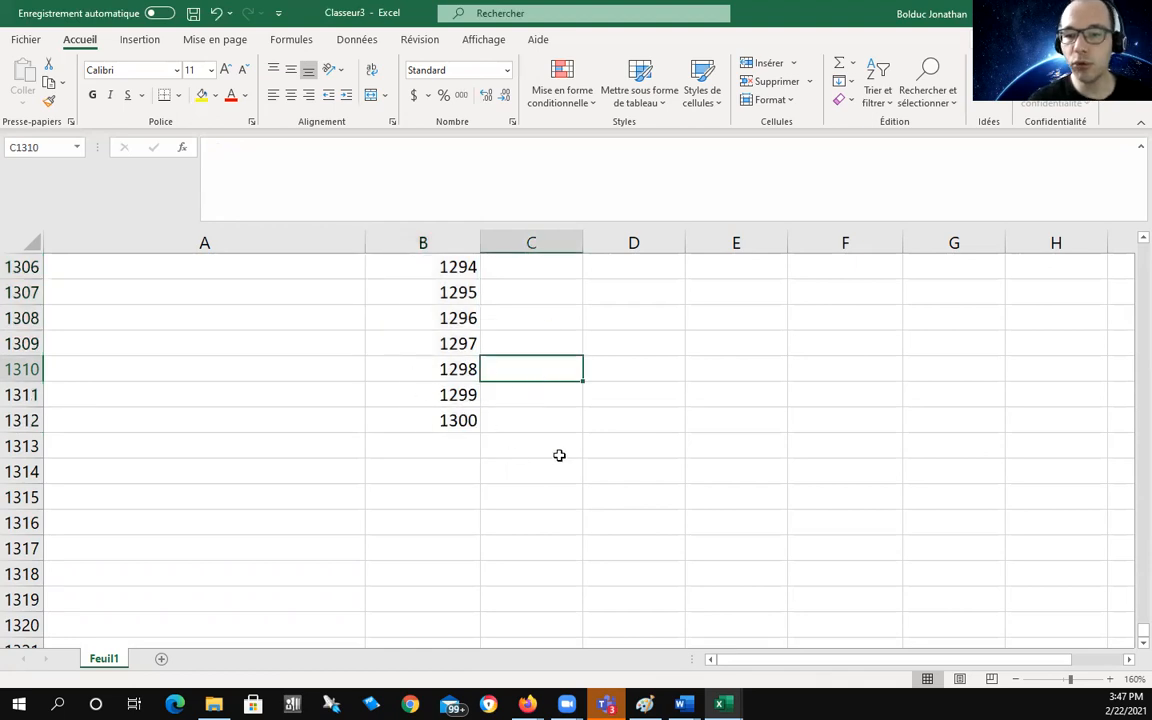
scroll(548, 386, up, 20)
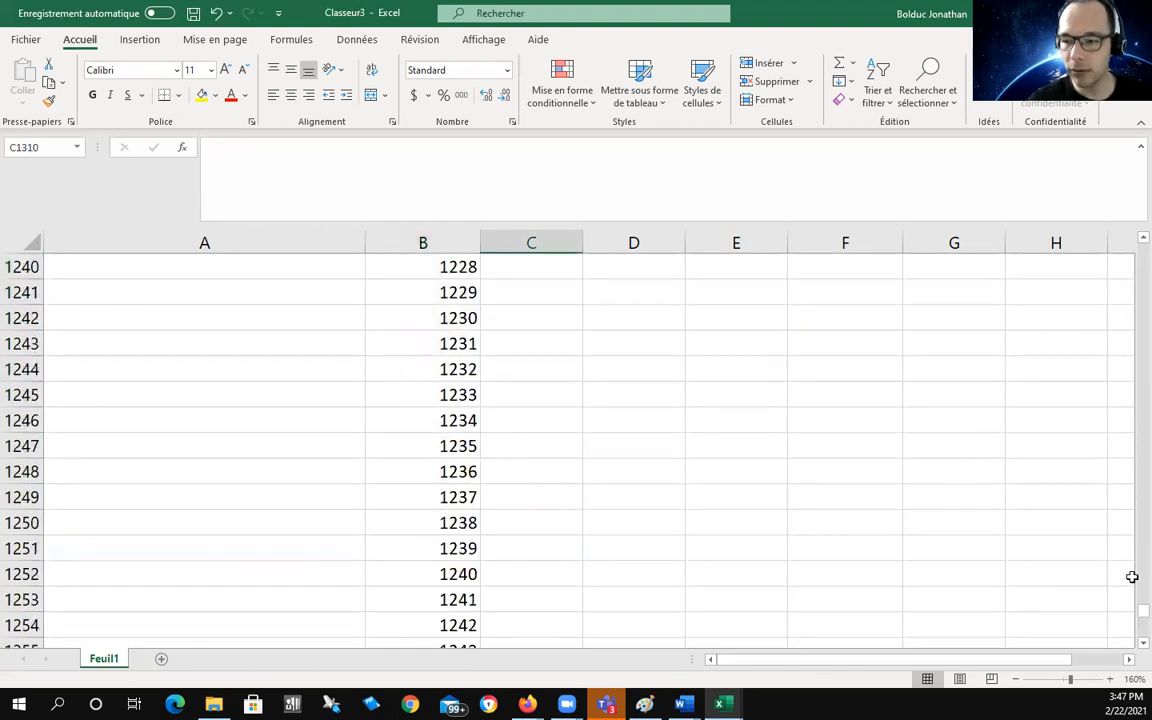
drag(1130, 572, 1131, 237)
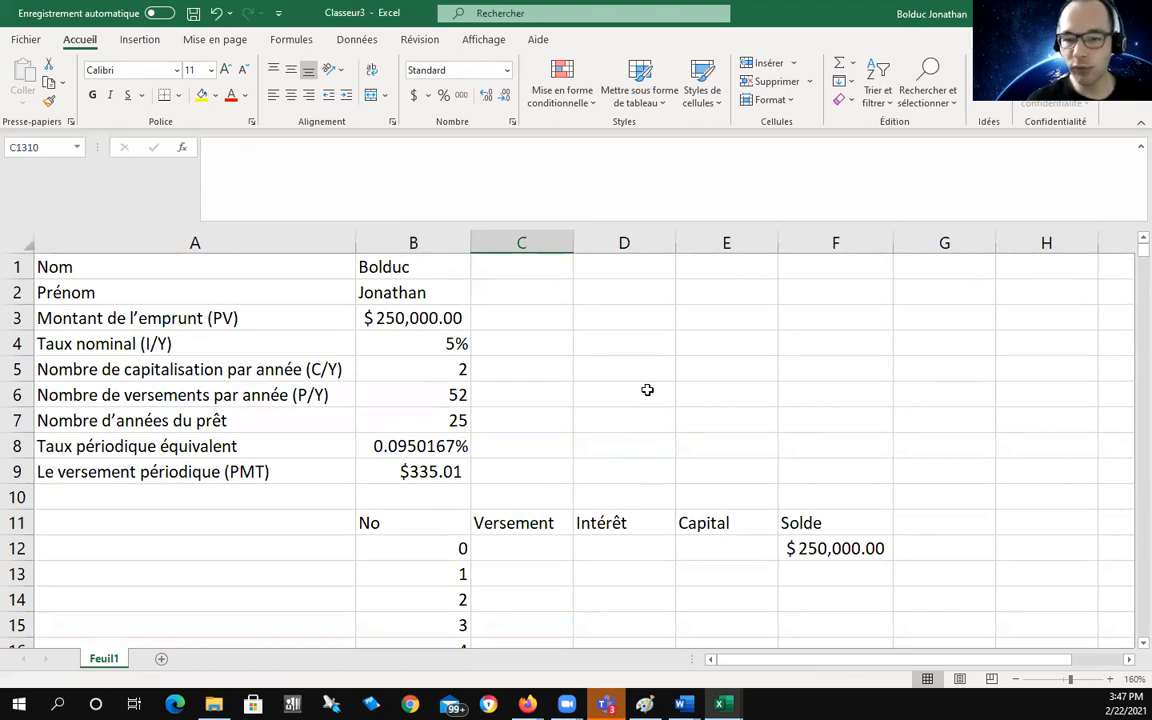
click(507, 523)
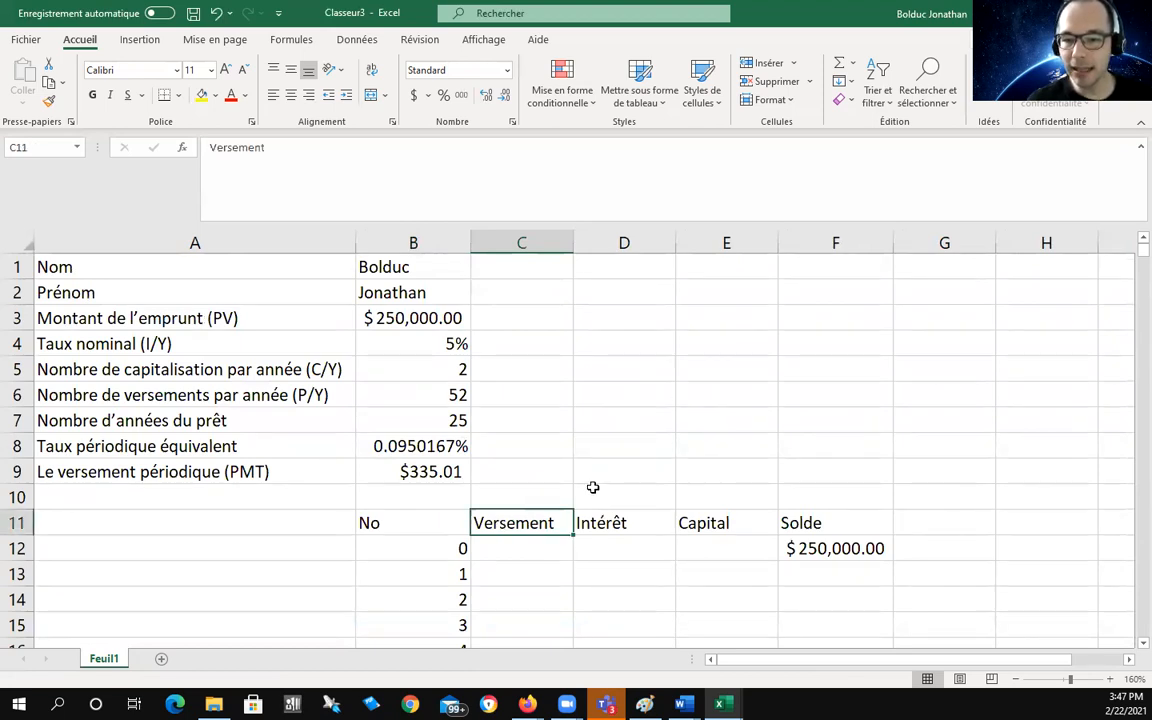
click(415, 474)
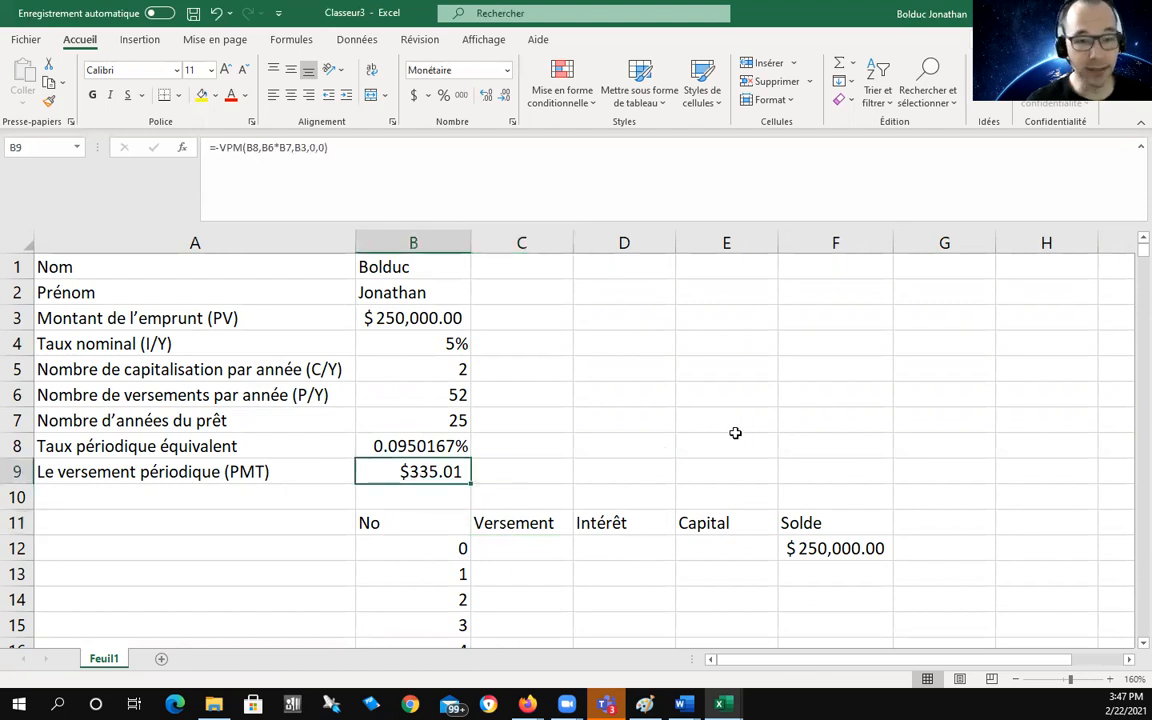
click(498, 577)
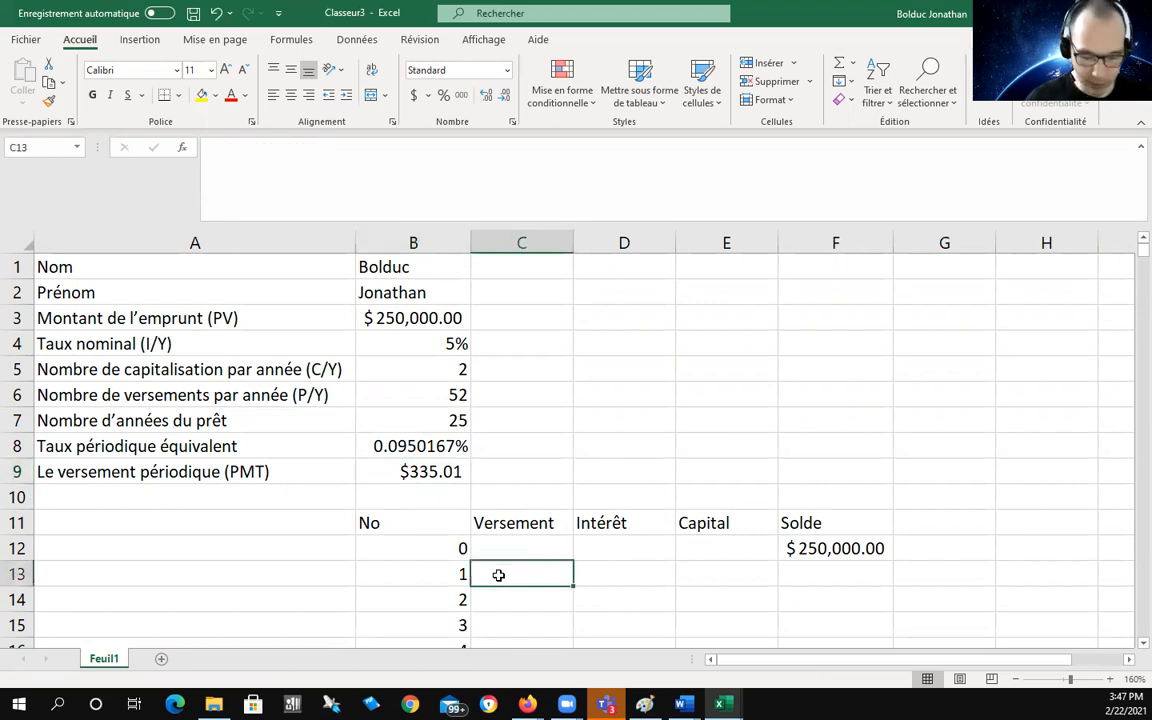
Step: Enter =$B$9 in C13 so Versement shows the $335.01 payment
text(=)
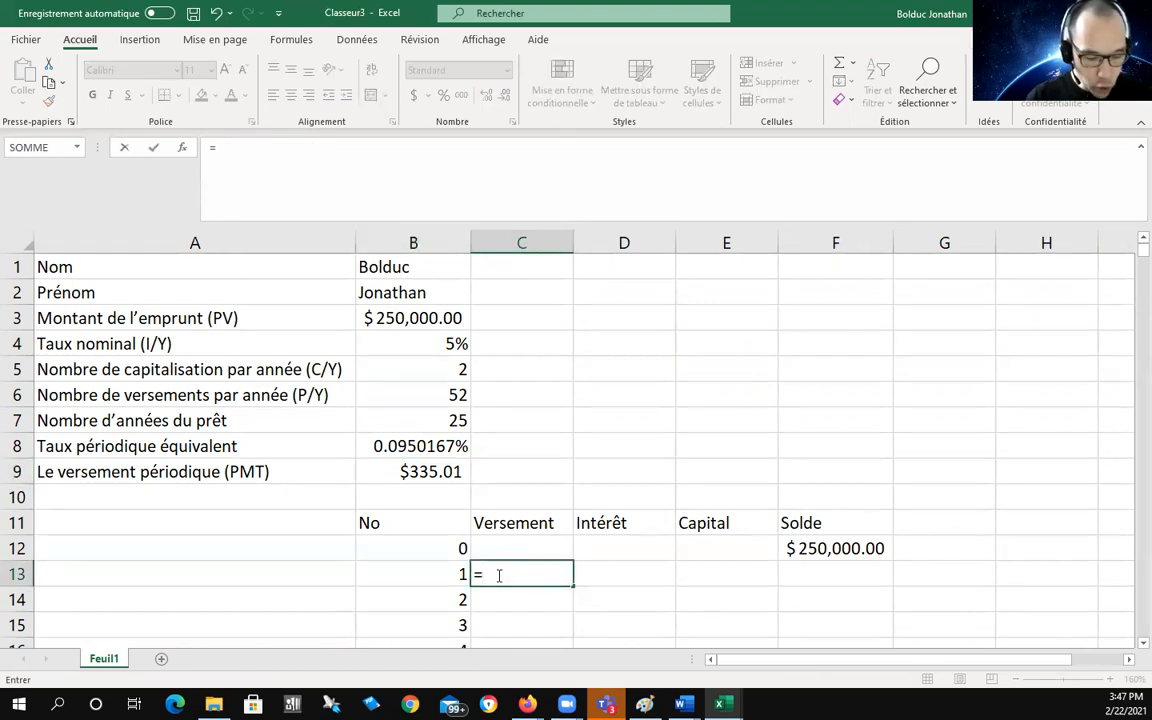
text($)
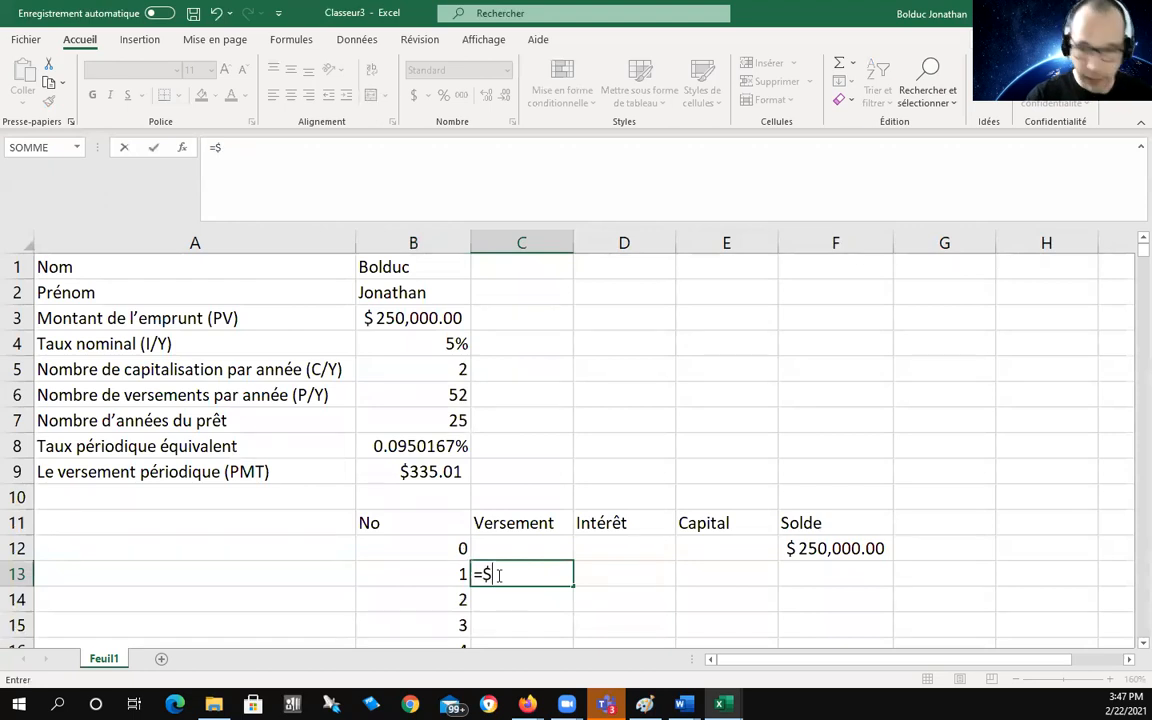
text(B$9)
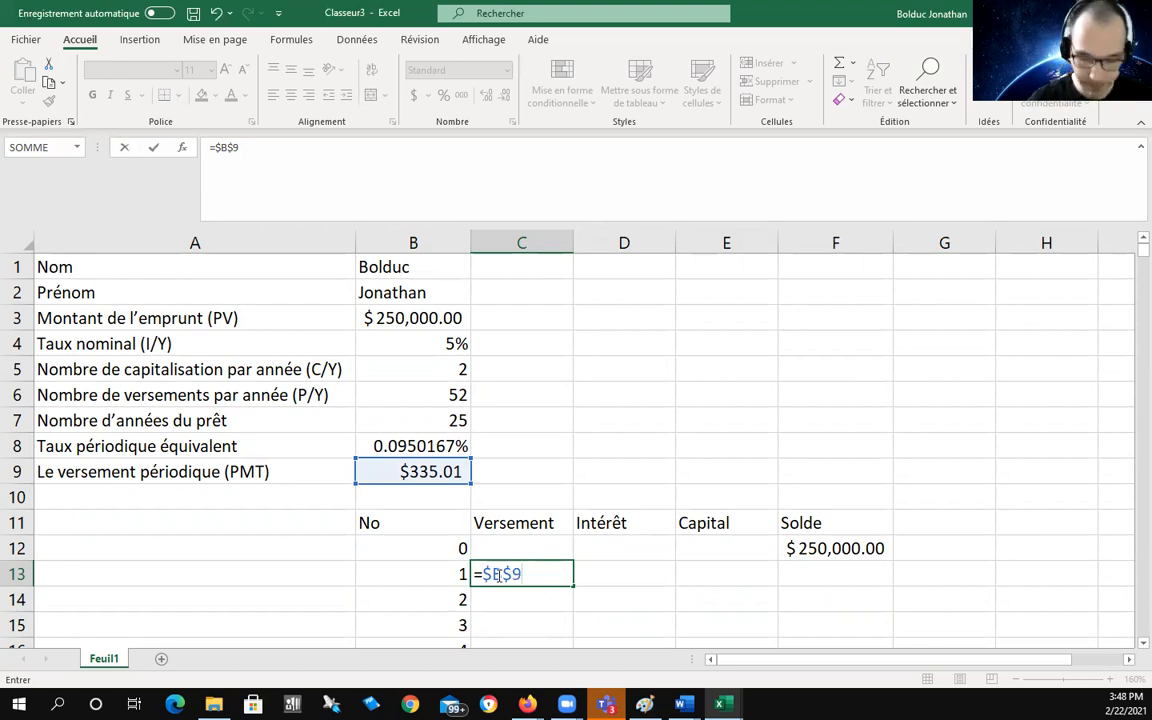
key(Return)
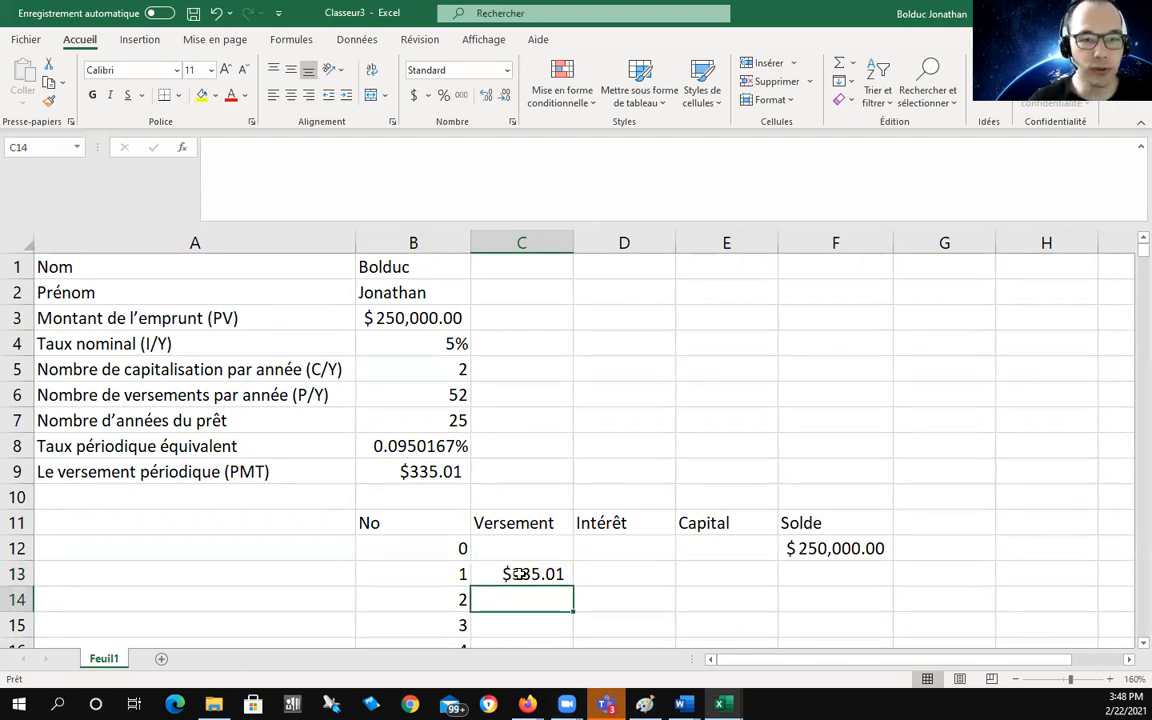
scroll(519, 571, down, 2)
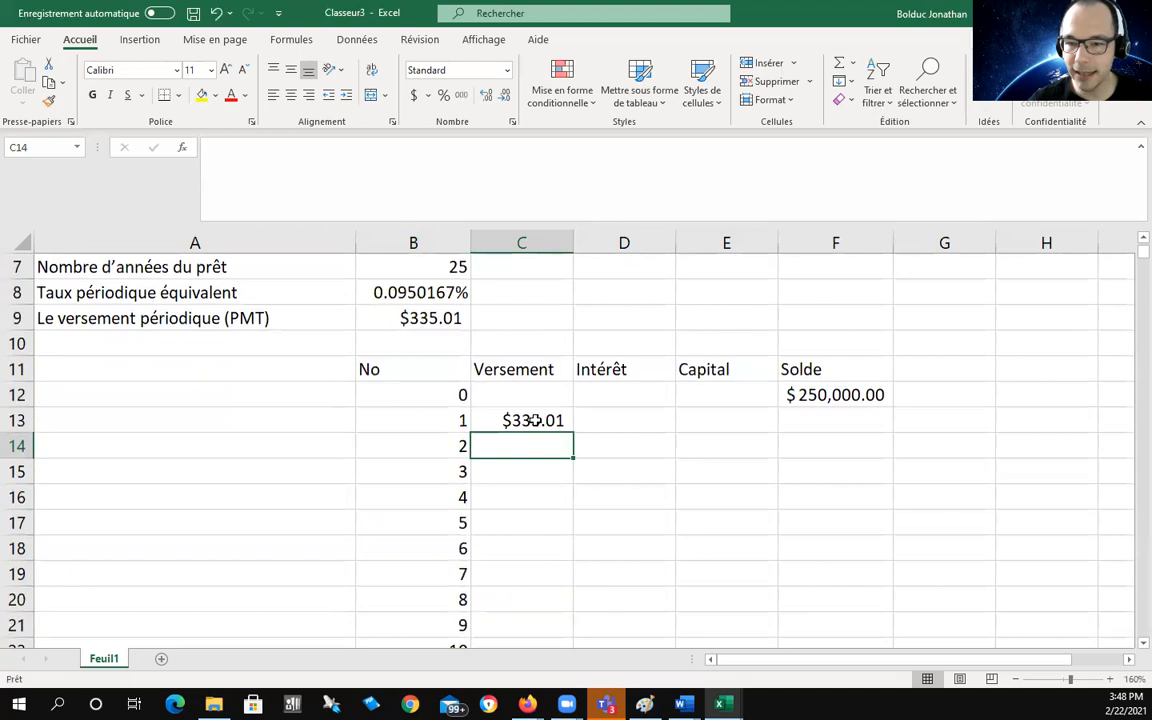
click(535, 421)
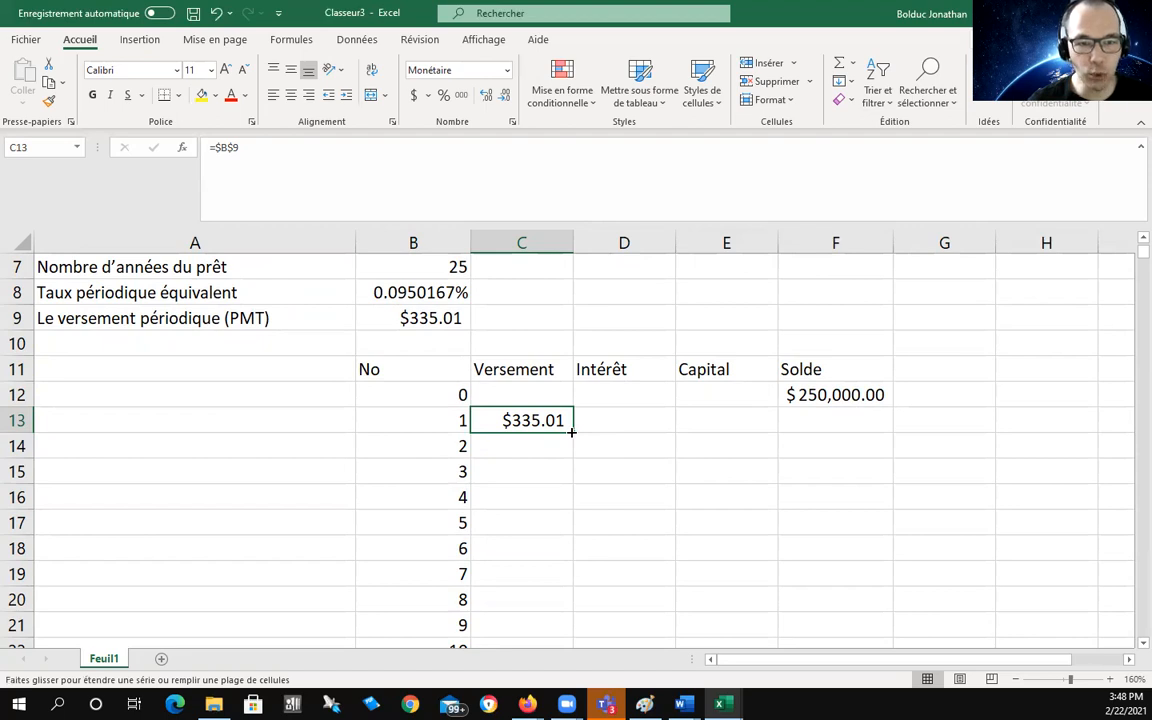
Step: Fill C13's payment formula down through row 1312, then select C1305
drag(572, 432, 567, 539)
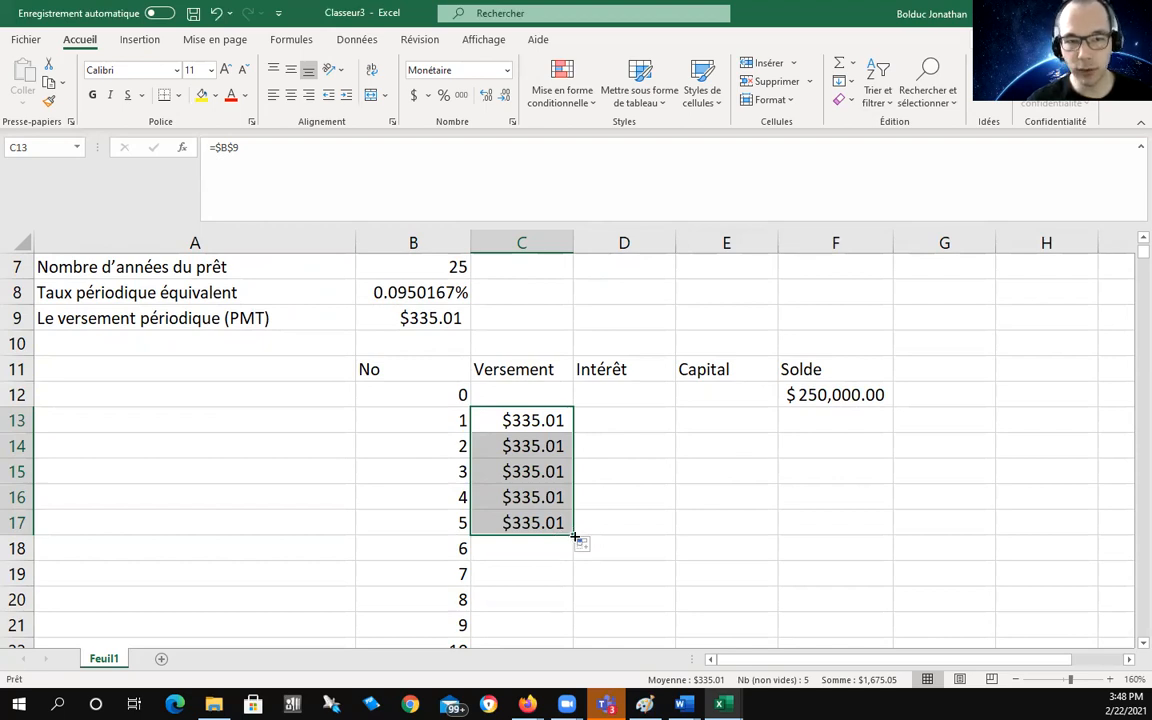
mouse_move(576, 538)
mouse_down()
mouse_move(572, 605)
mouse_move(572, 315)
mouse_move(572, 527)
mouse_move(572, 334)
mouse_move(572, 476)
mouse_move(580, 349)
mouse_move(572, 463)
mouse_move(617, 509)
mouse_move(561, 666)
mouse_move(558, 600)
mouse_up()
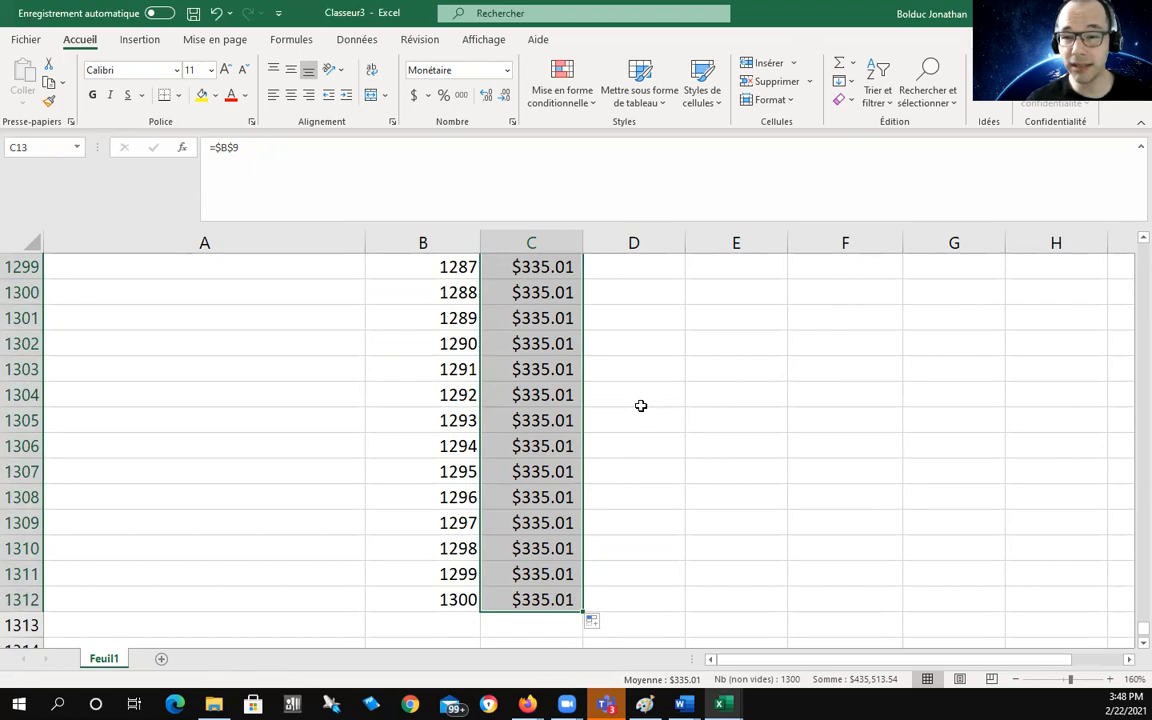
click(545, 412)
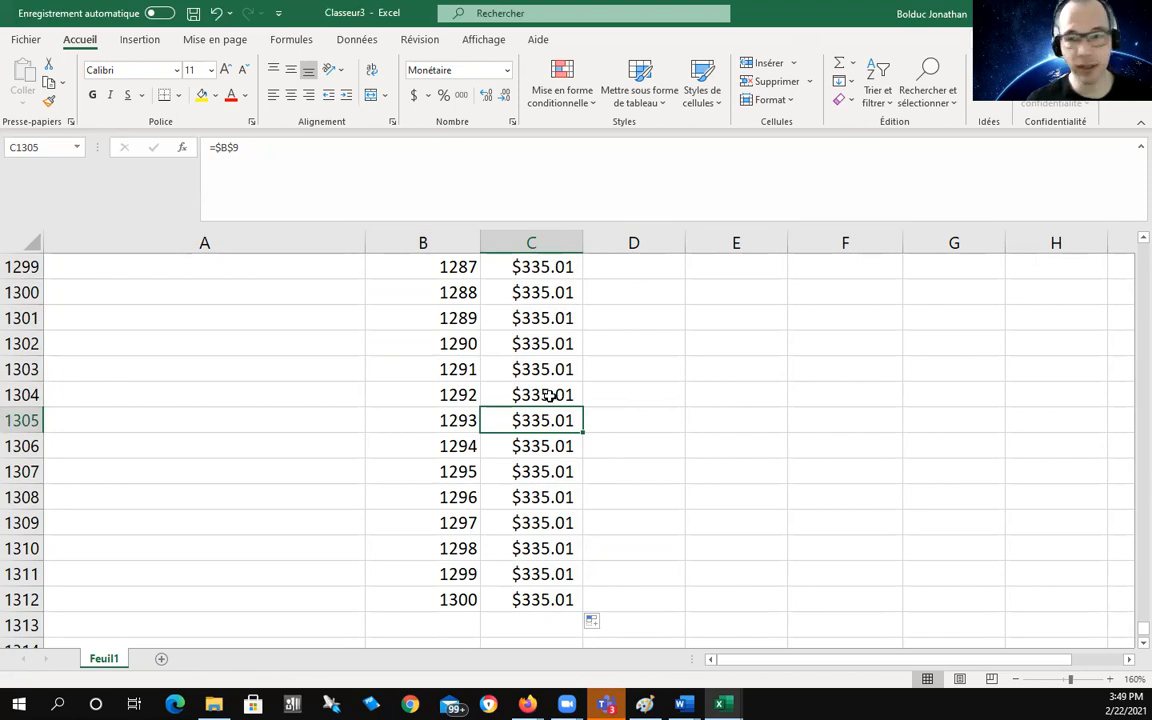
Step: Add decimals to C1305 and widen column C to reveal 335.0104189249200
click(486, 98)
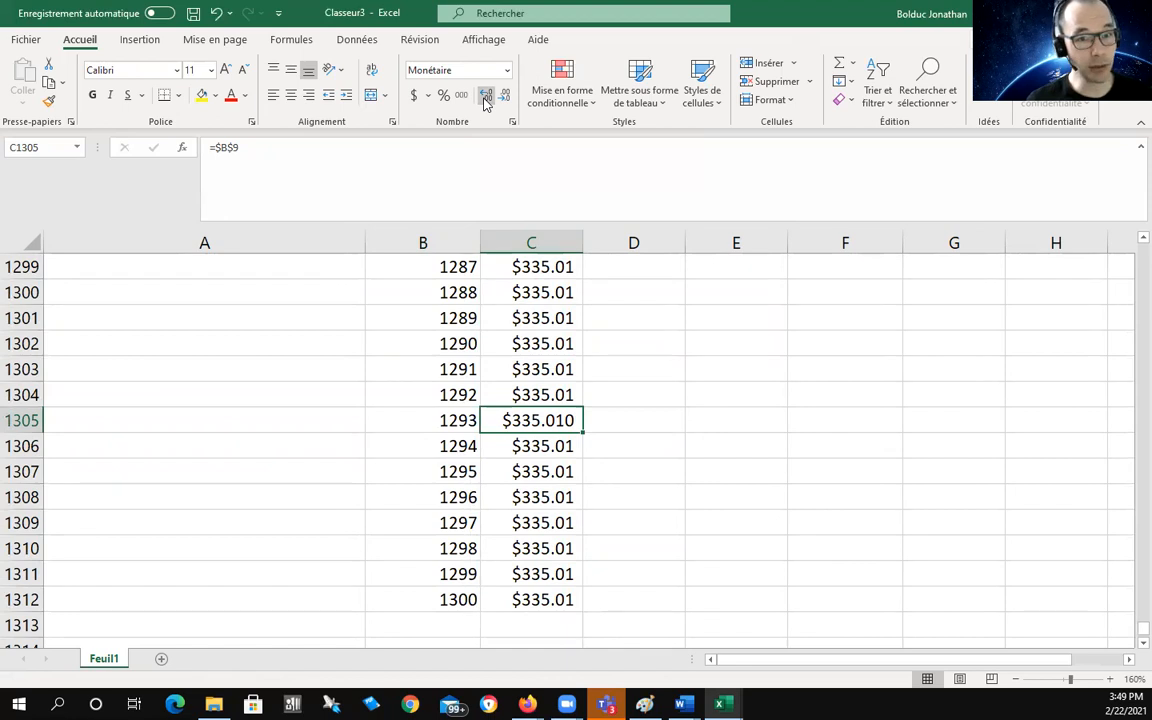
click(486, 98)
click(486, 98)
click(486, 98)
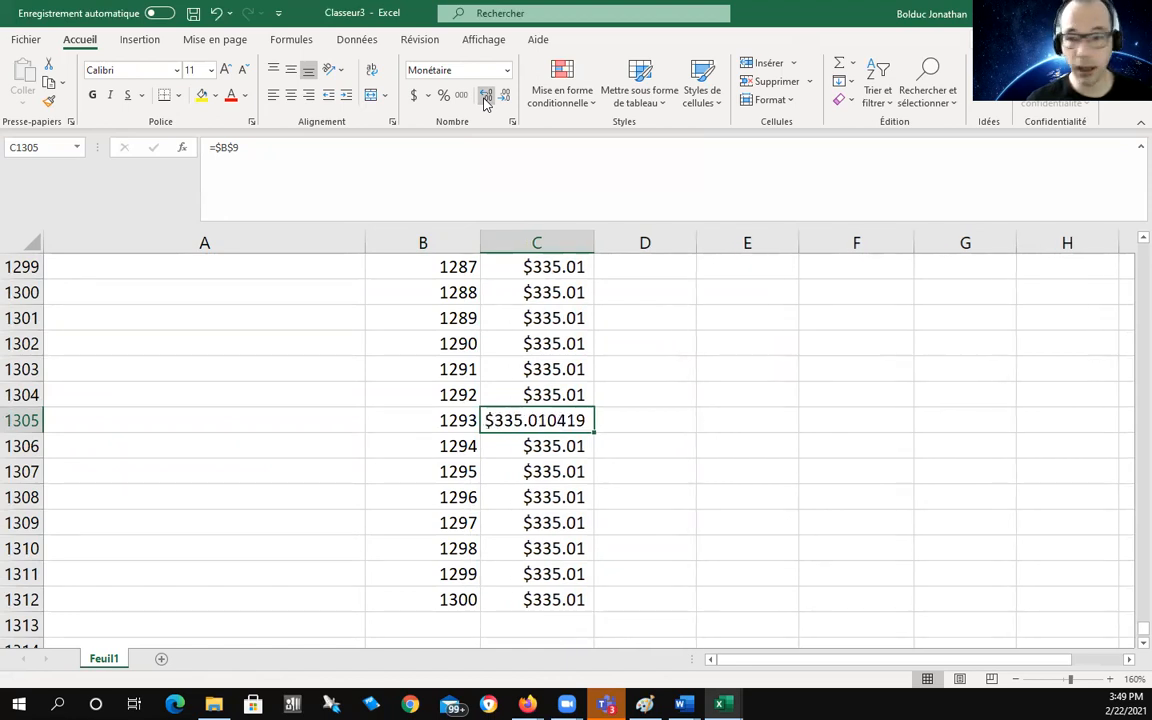
click(486, 98)
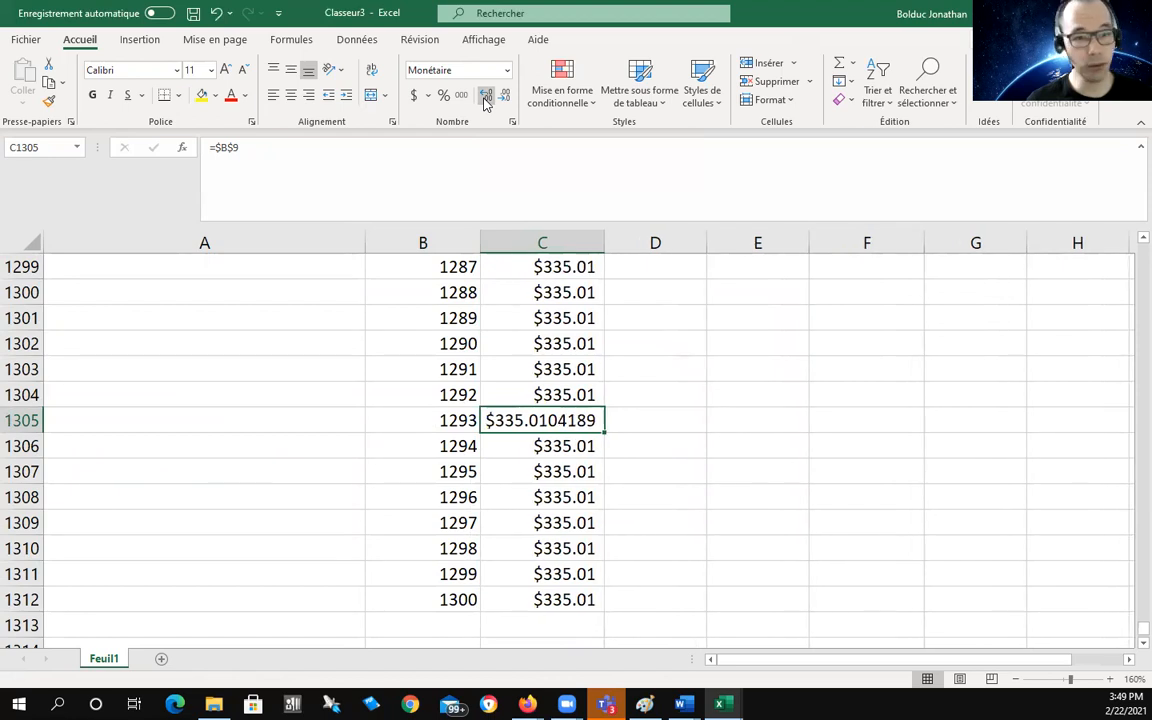
click(486, 98)
click(486, 98)
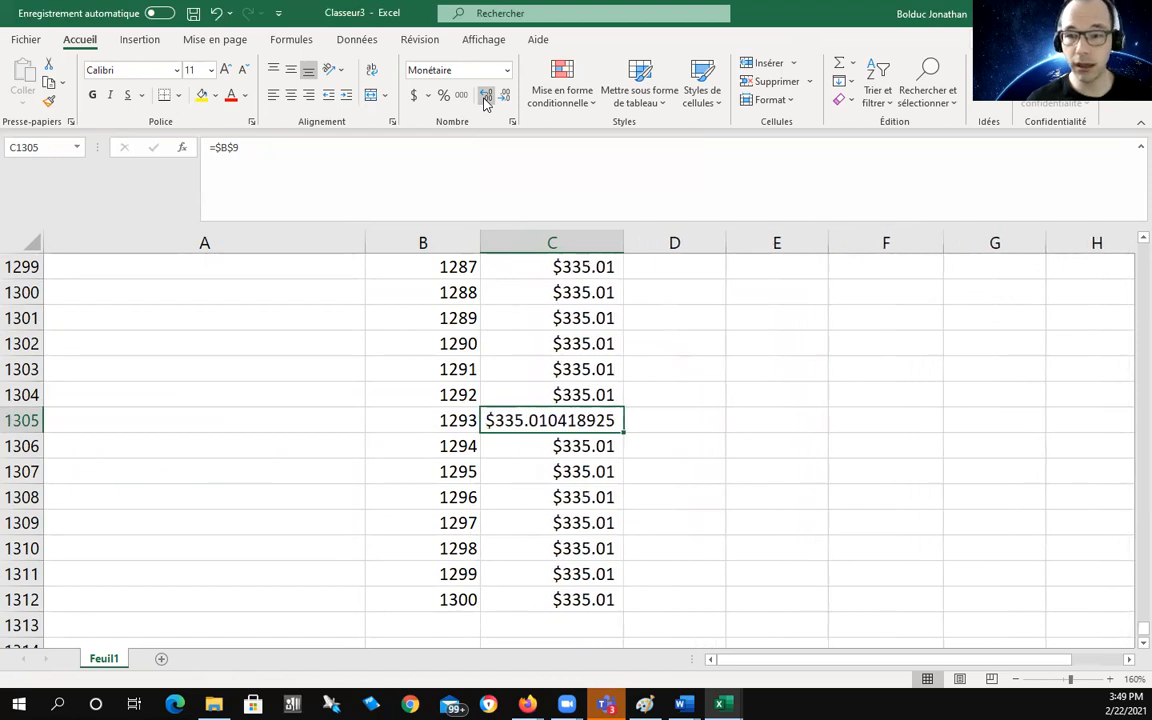
click(486, 98)
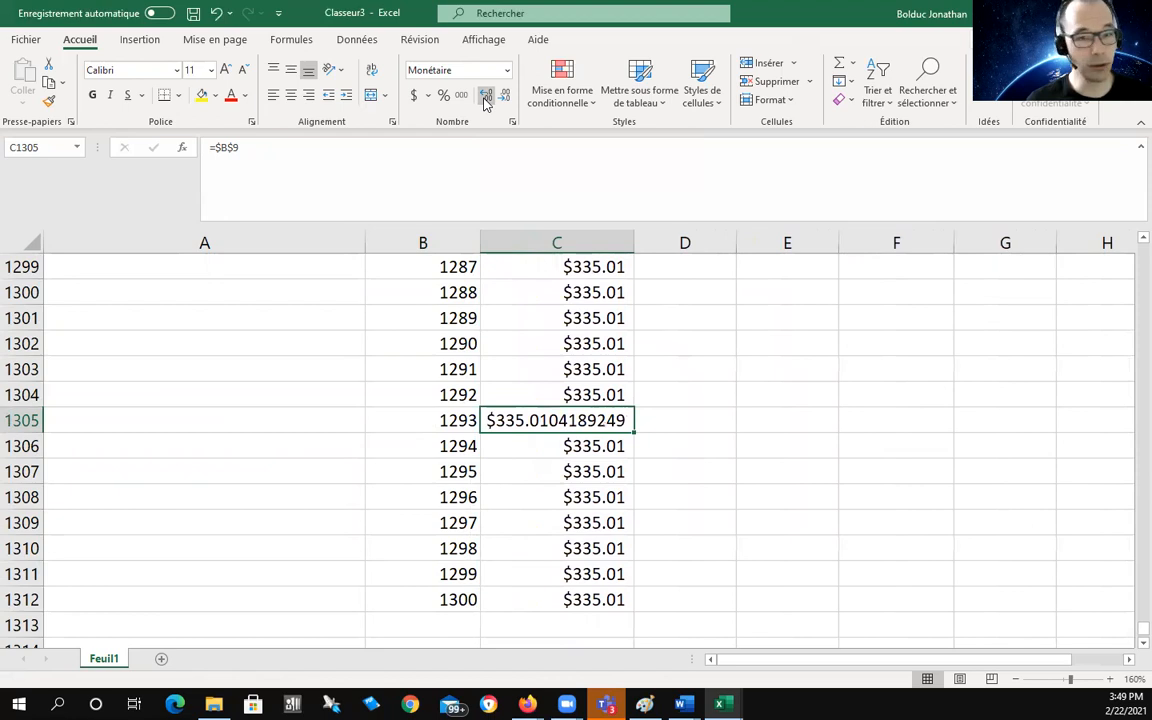
click(486, 98)
click(486, 98)
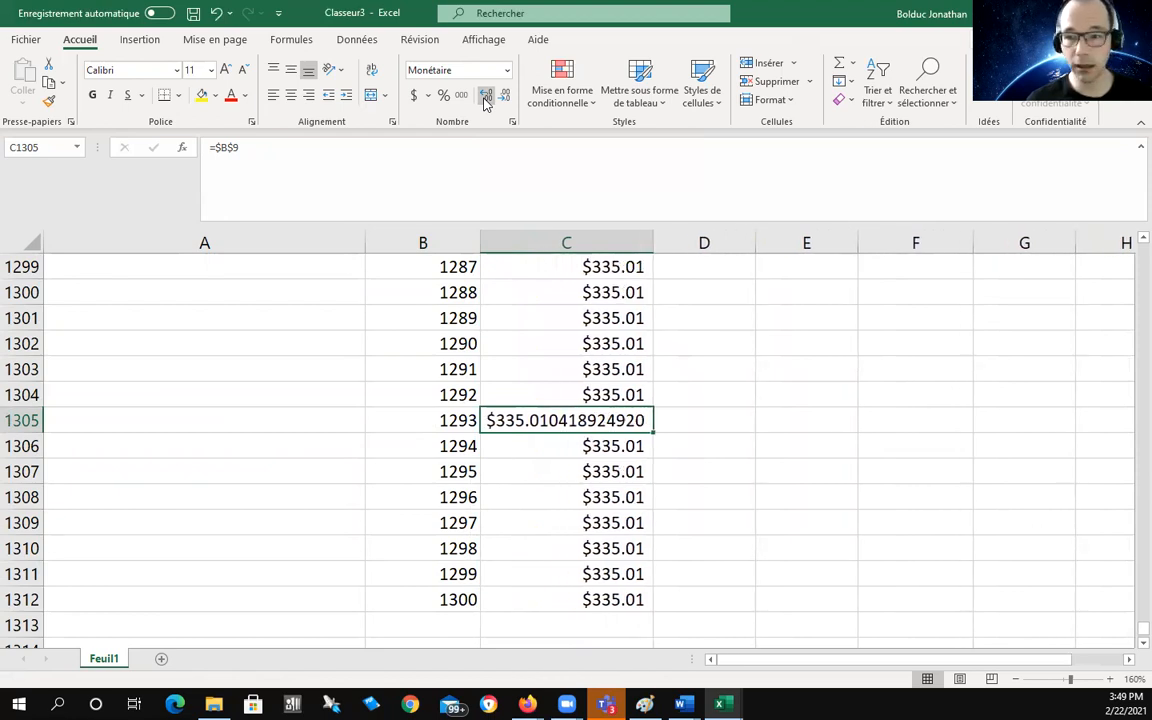
click(486, 98)
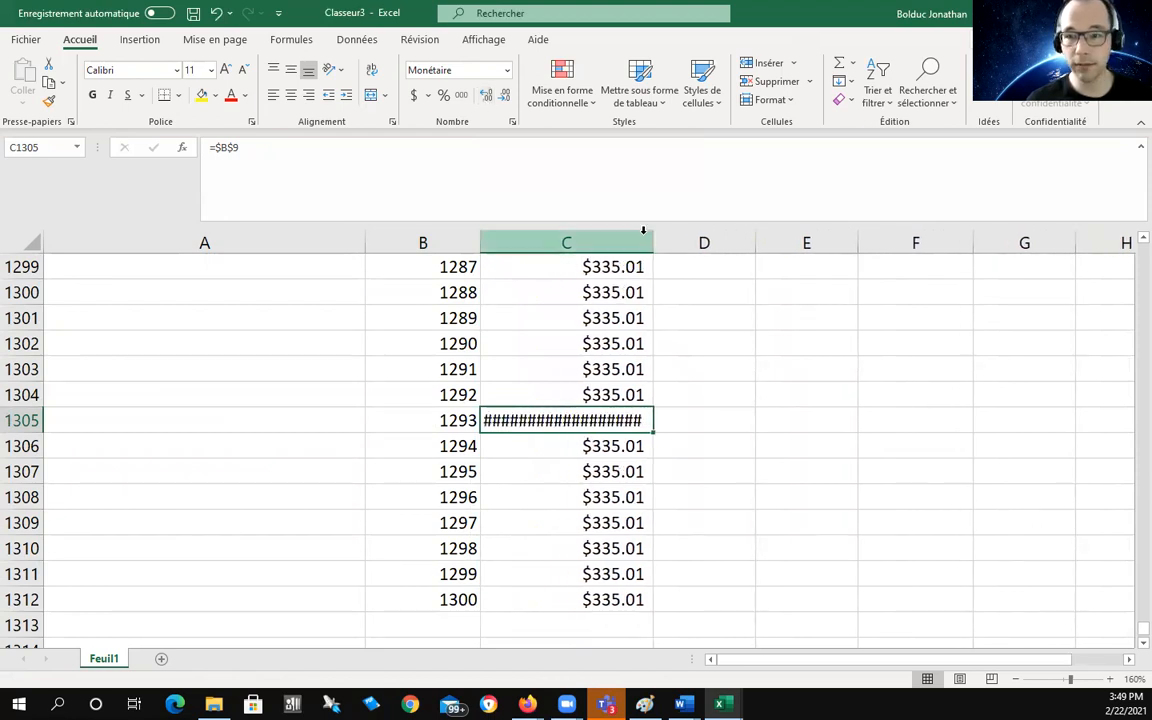
drag(653, 243, 703, 243)
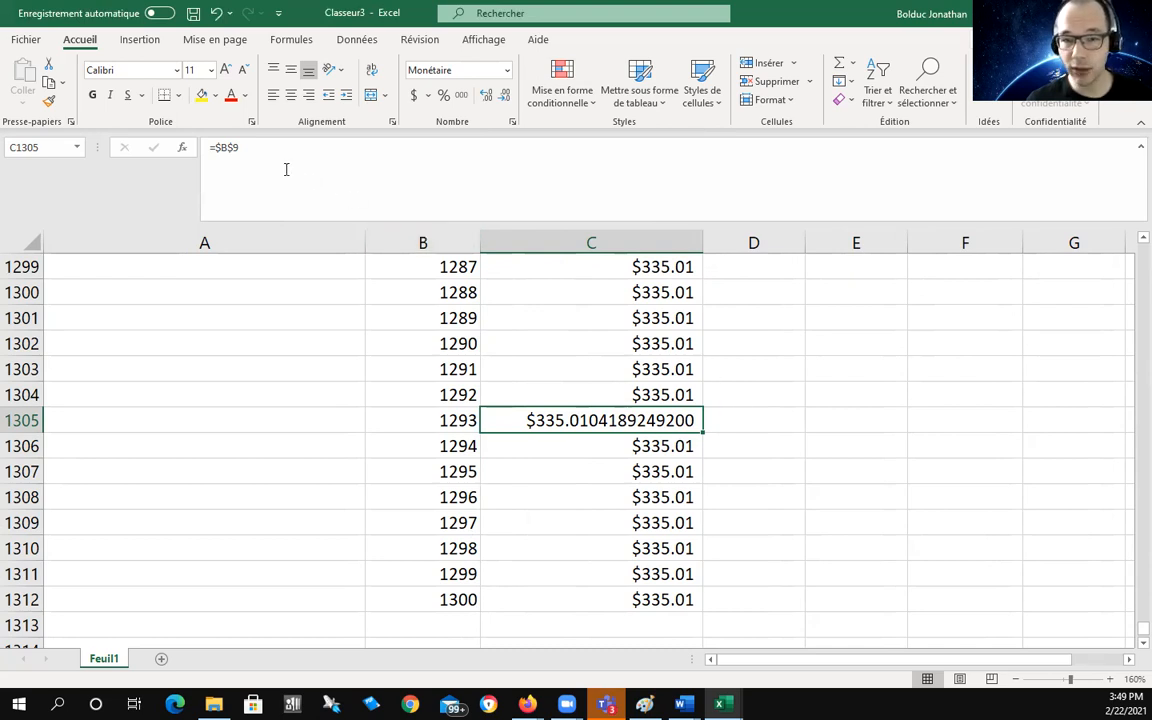
Step: Return C1305 to two decimals ($335.01) and narrow column C again
click(506, 97)
click(506, 97)
click(506, 97)
click(506, 97)
click(506, 97)
click(506, 97)
click(506, 97)
click(506, 97)
click(506, 97)
click(506, 97)
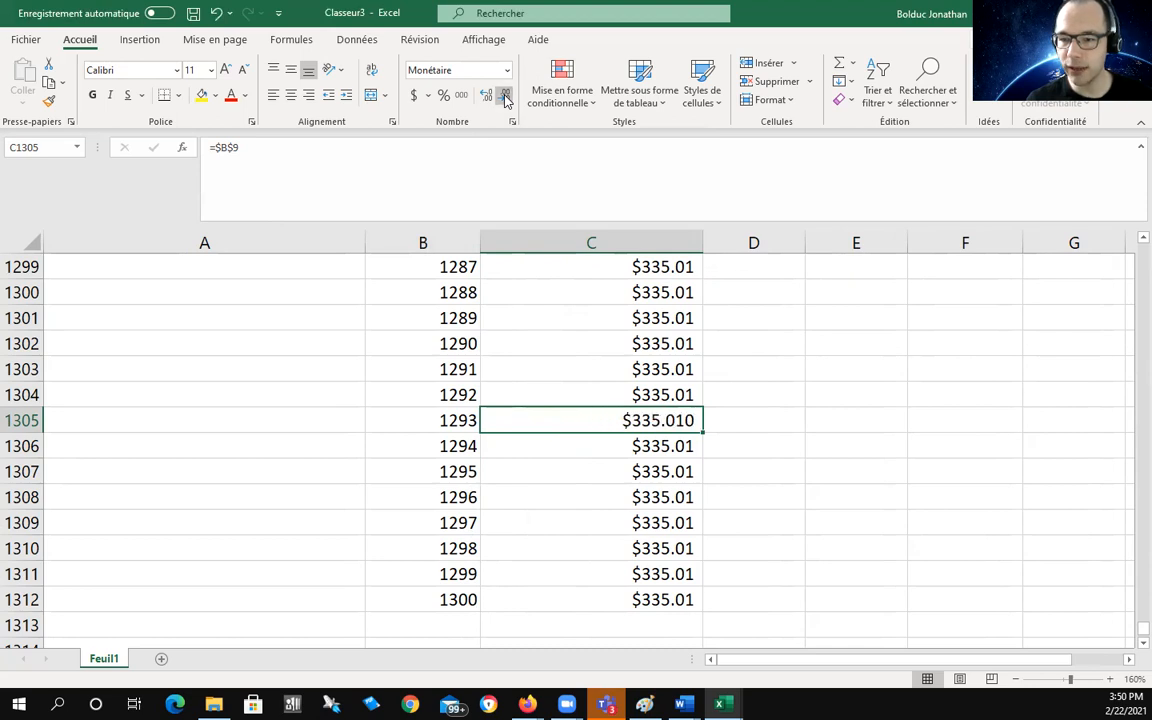
click(770, 418)
drag(703, 238, 597, 238)
scroll(832, 450, up, 18)
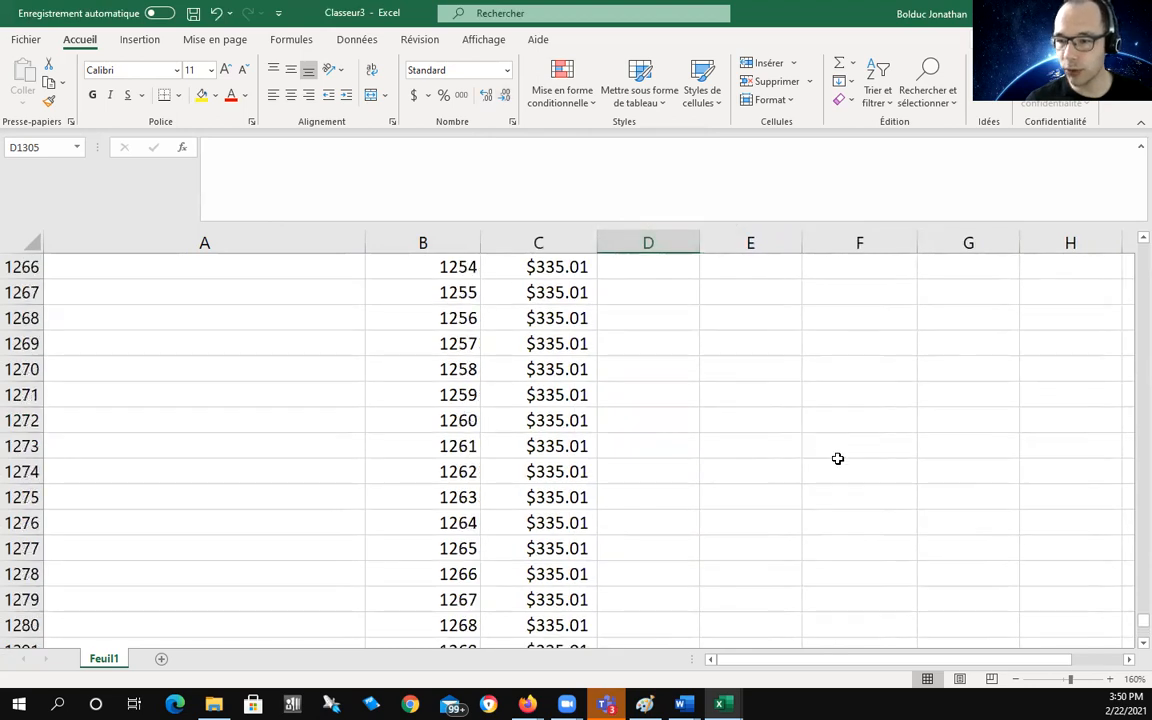
drag(1136, 612, 1136, 245)
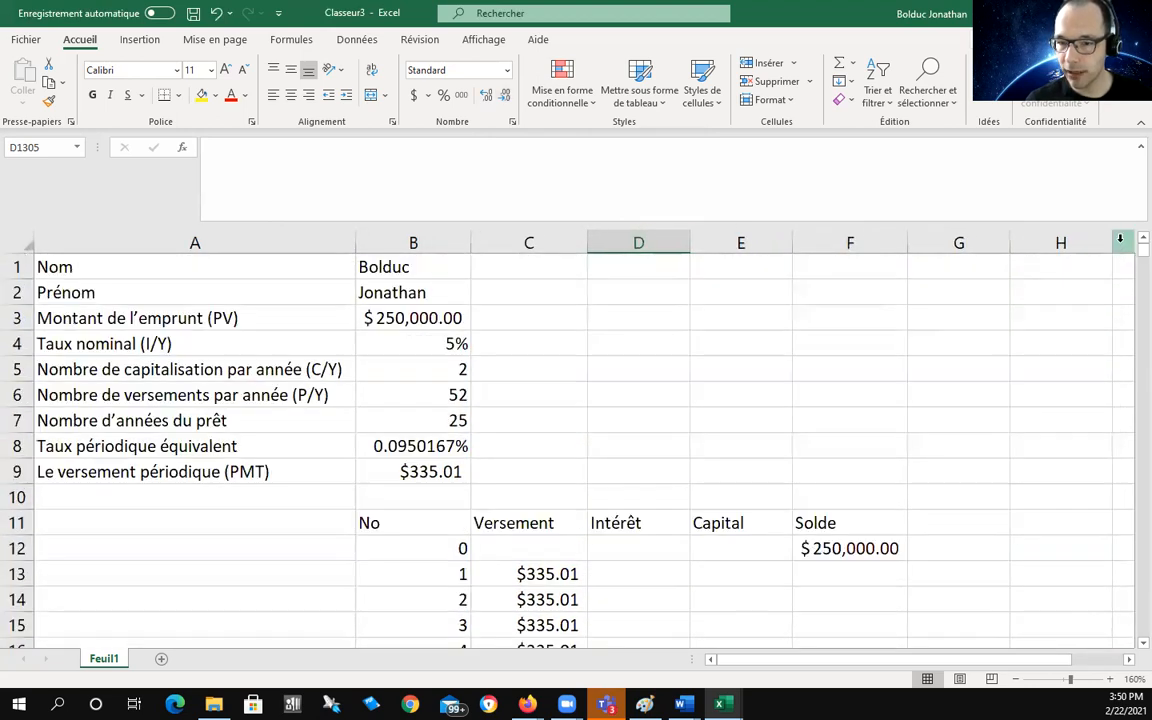
click(420, 474)
click(485, 95)
click(485, 95)
click(485, 95)
click(485, 95)
click(504, 95)
click(504, 95)
click(504, 95)
click(504, 95)
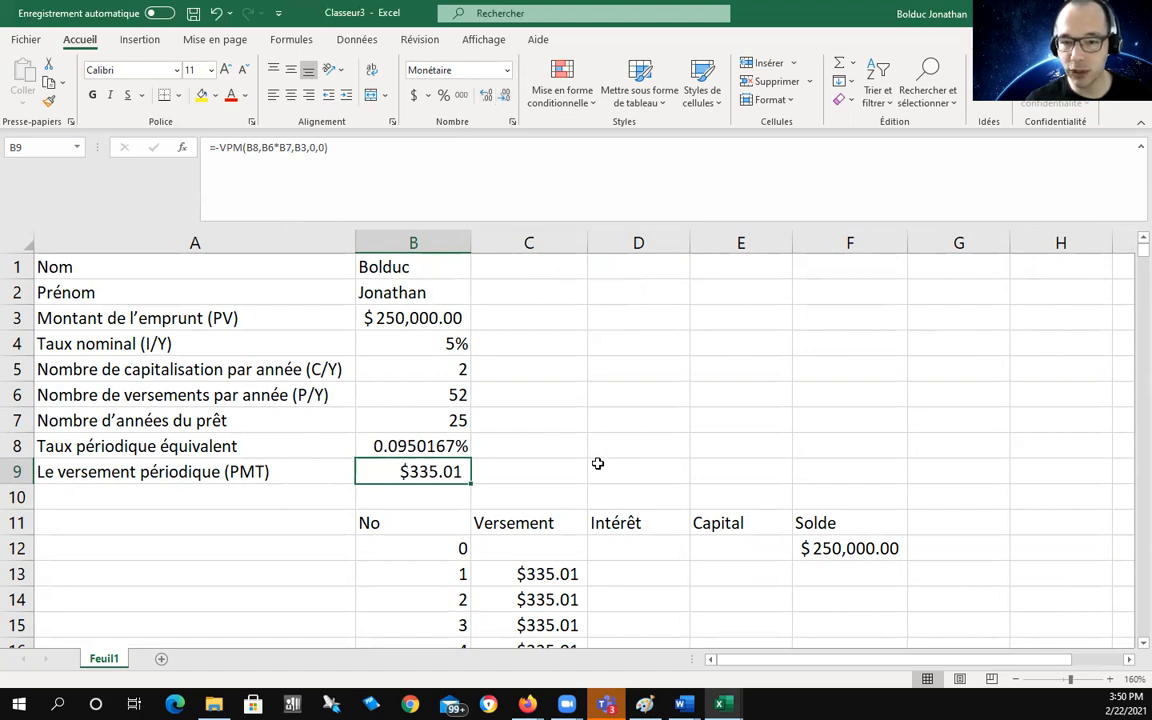
click(670, 418)
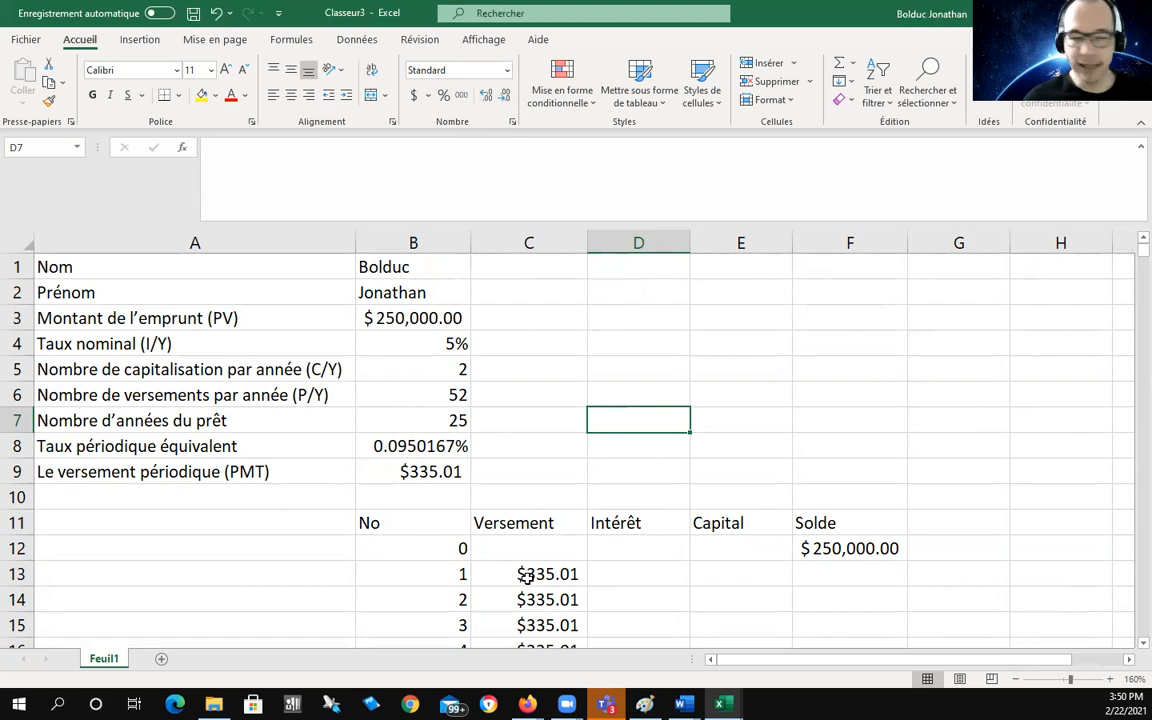
click(641, 577)
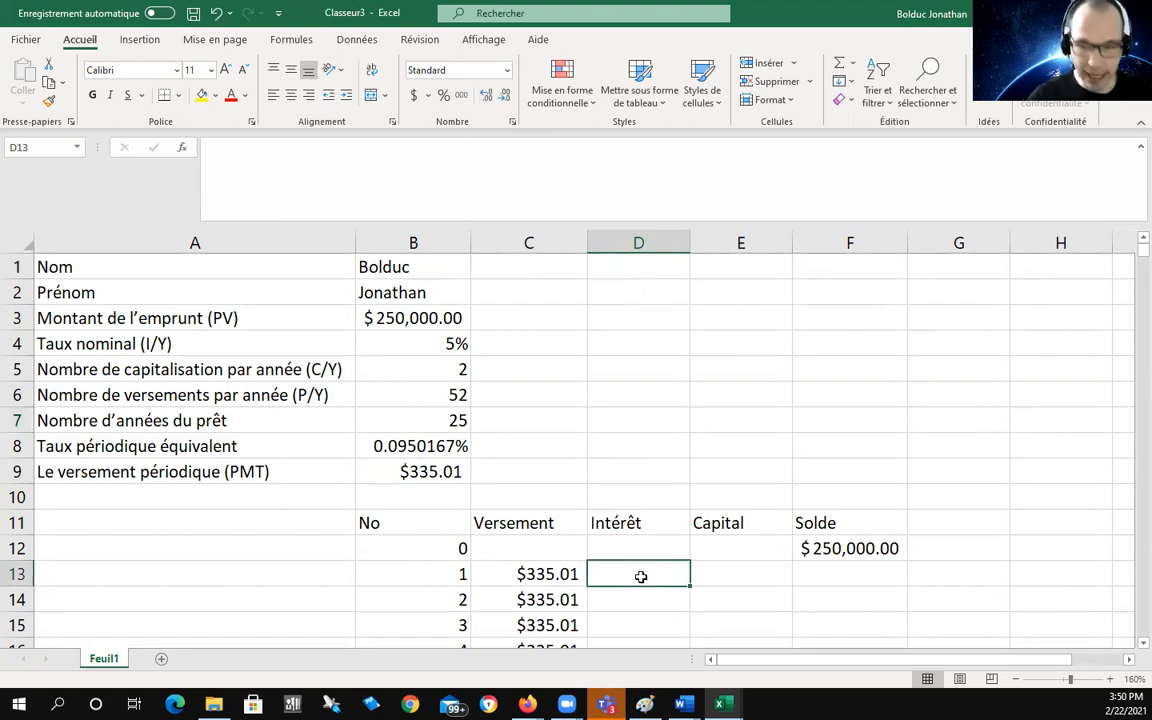
Step: Enter =$B$8*F12 in D13, giving first-period interest of $237.54
text(=)
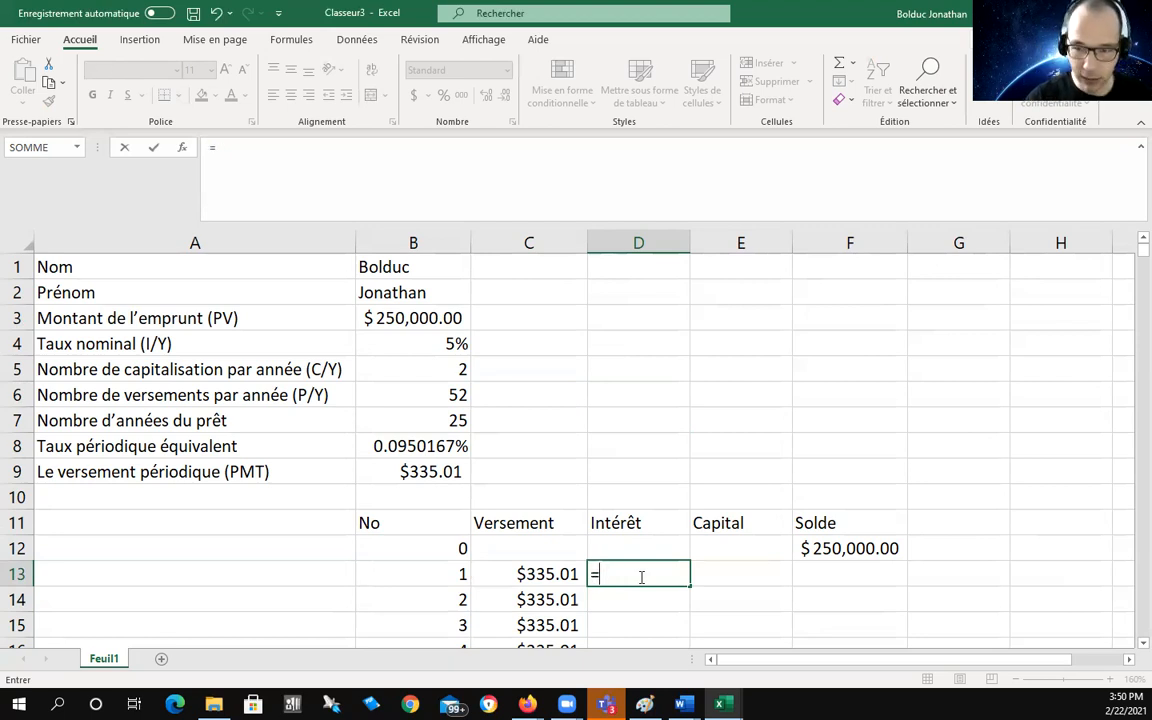
text($B$8*)
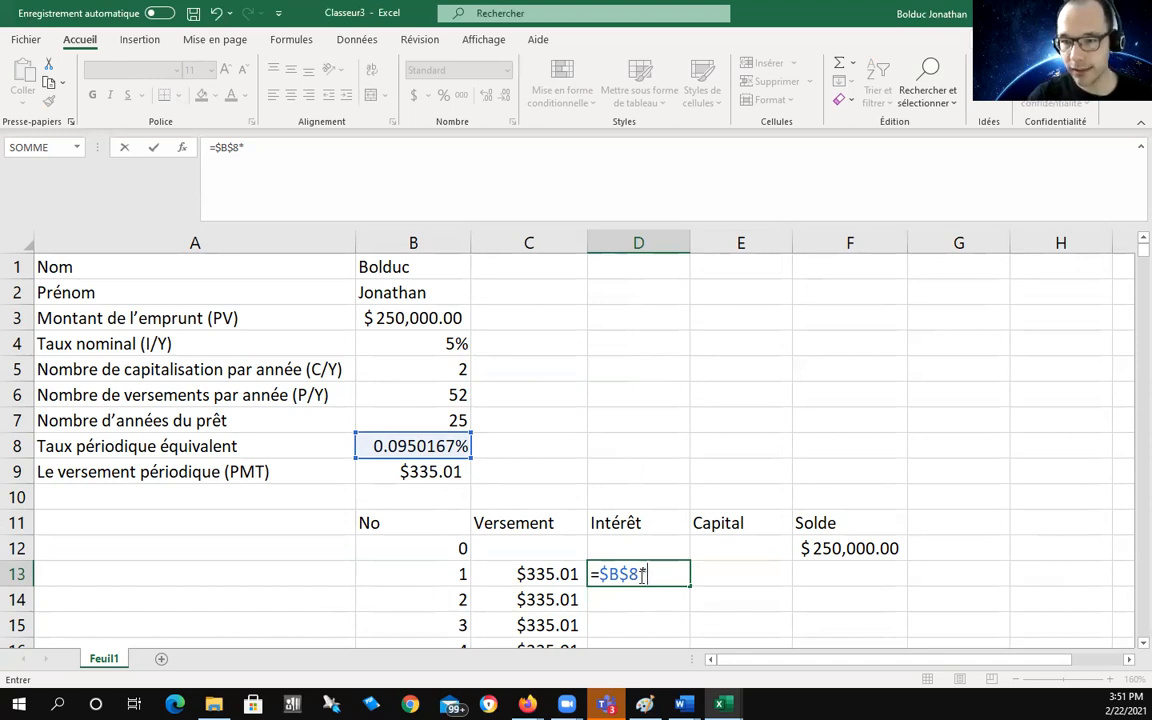
text(F)
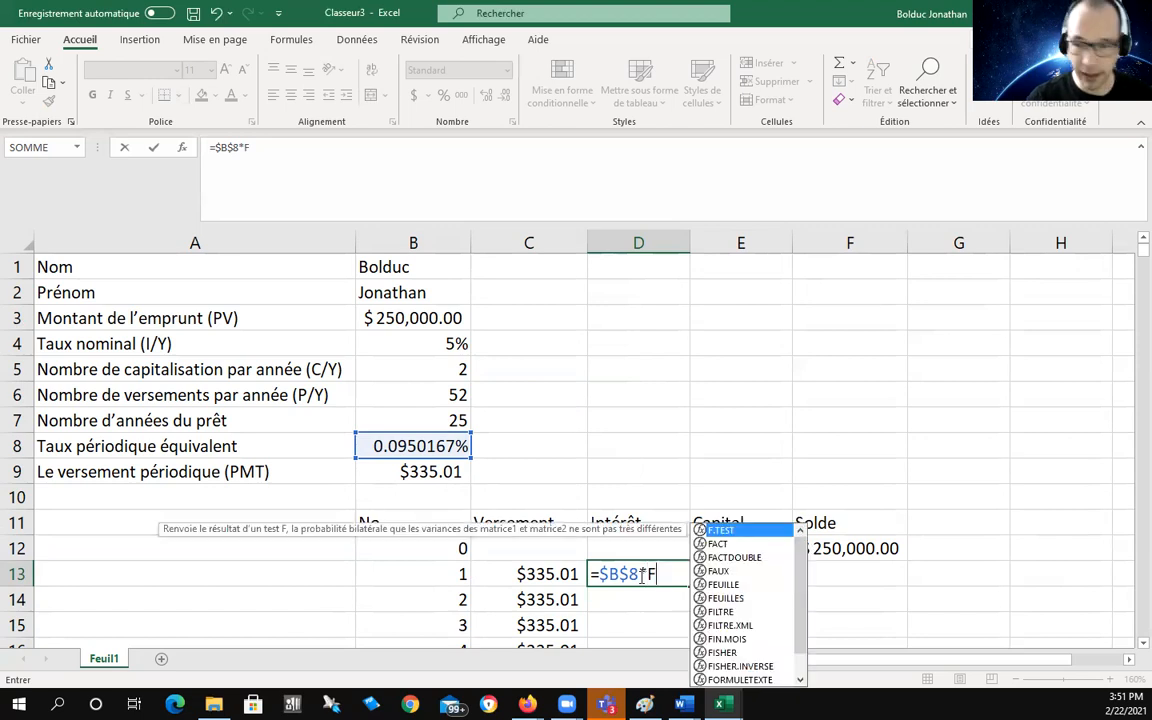
text(11)
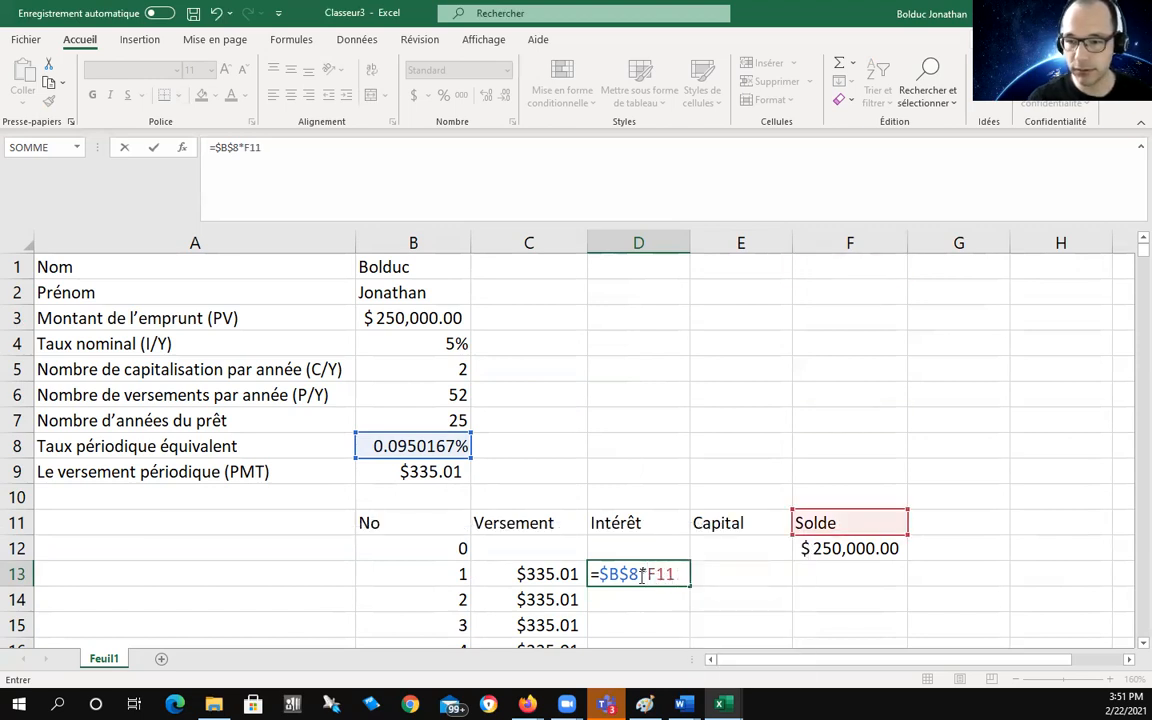
key(BackSpace)
text(2)
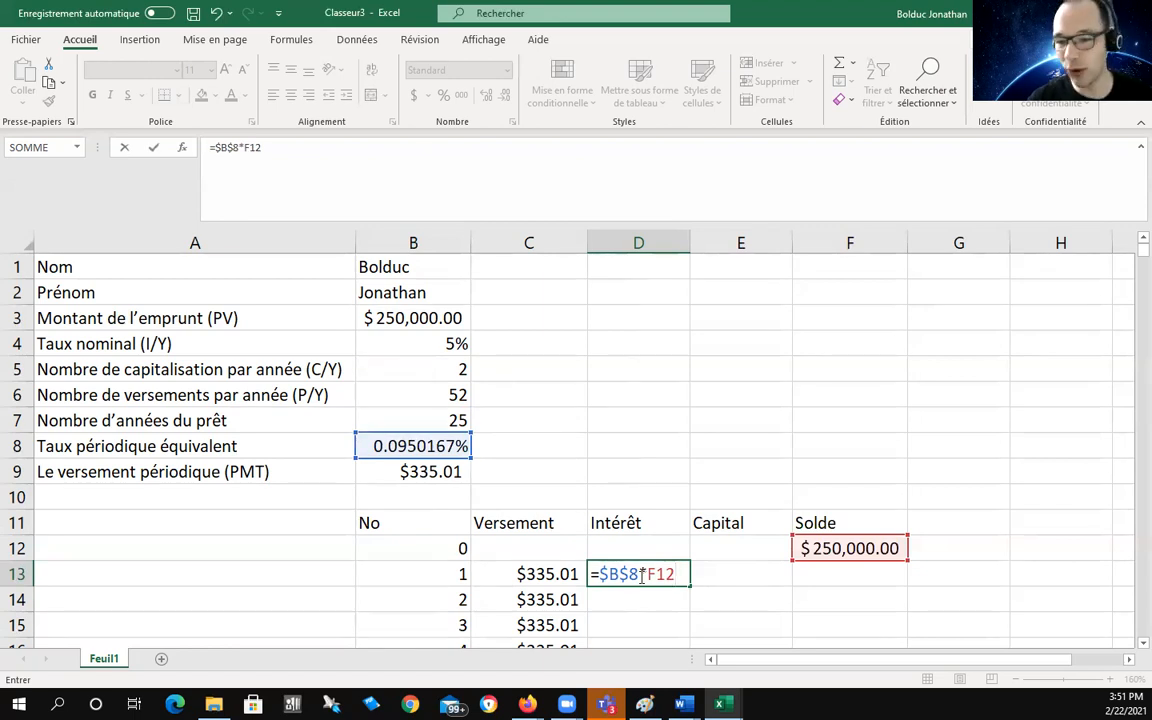
key(BackSpace)
text(1)
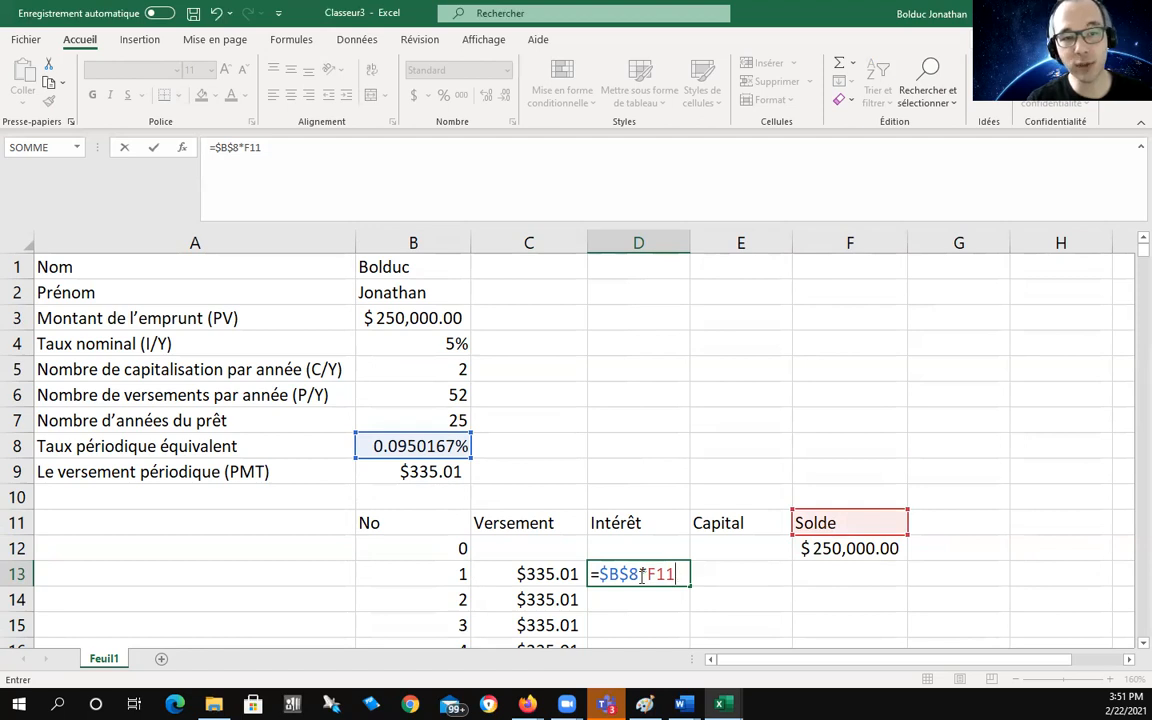
key(BackSpace)
text(2)
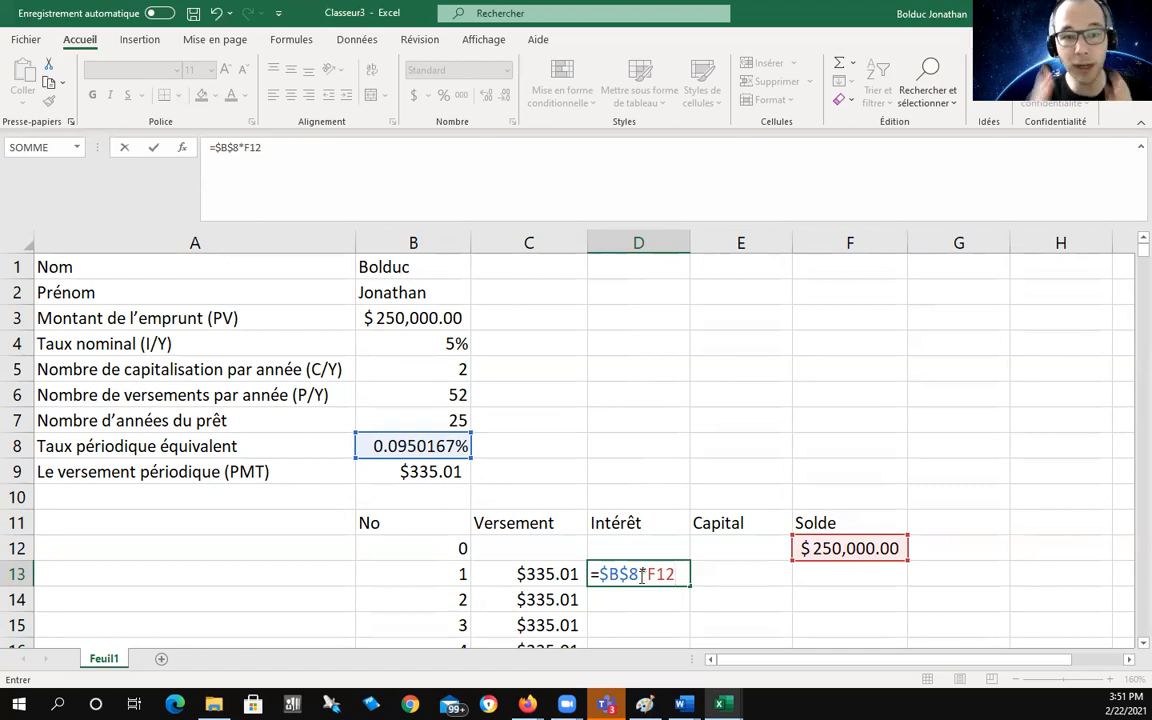
key(Return)
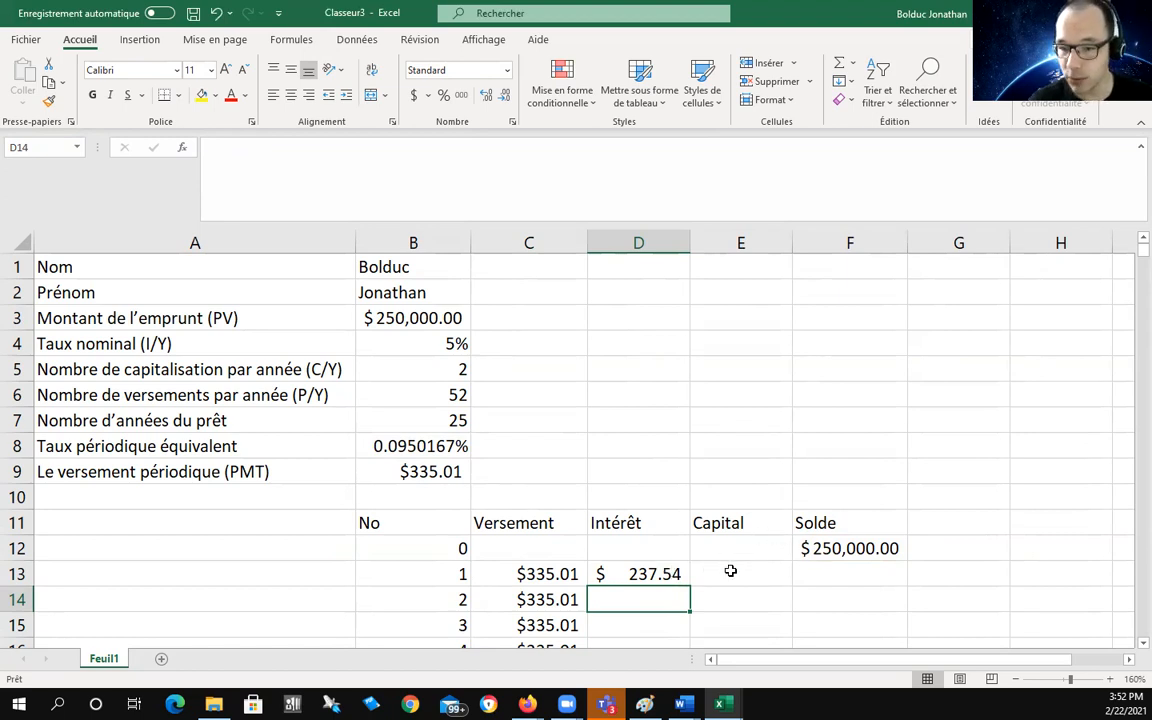
Step: Enter =C13-D13 in E13 so payment 1's Capital shows $97.47
click(734, 571)
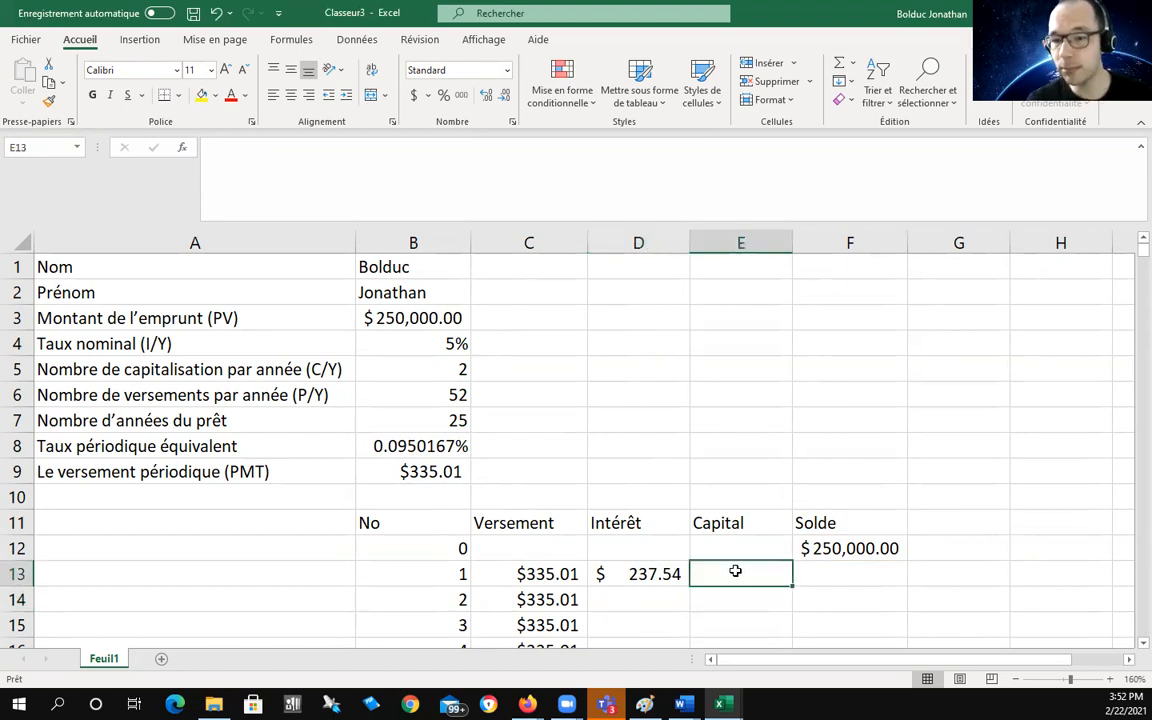
text(=)
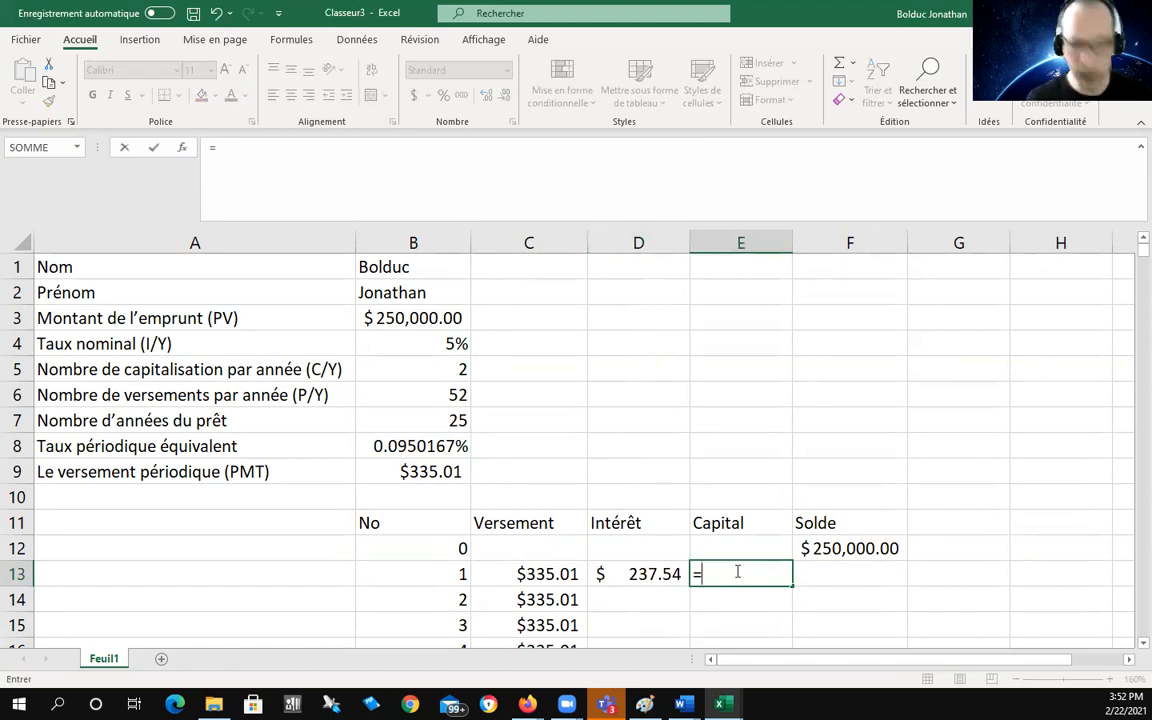
text(C13)
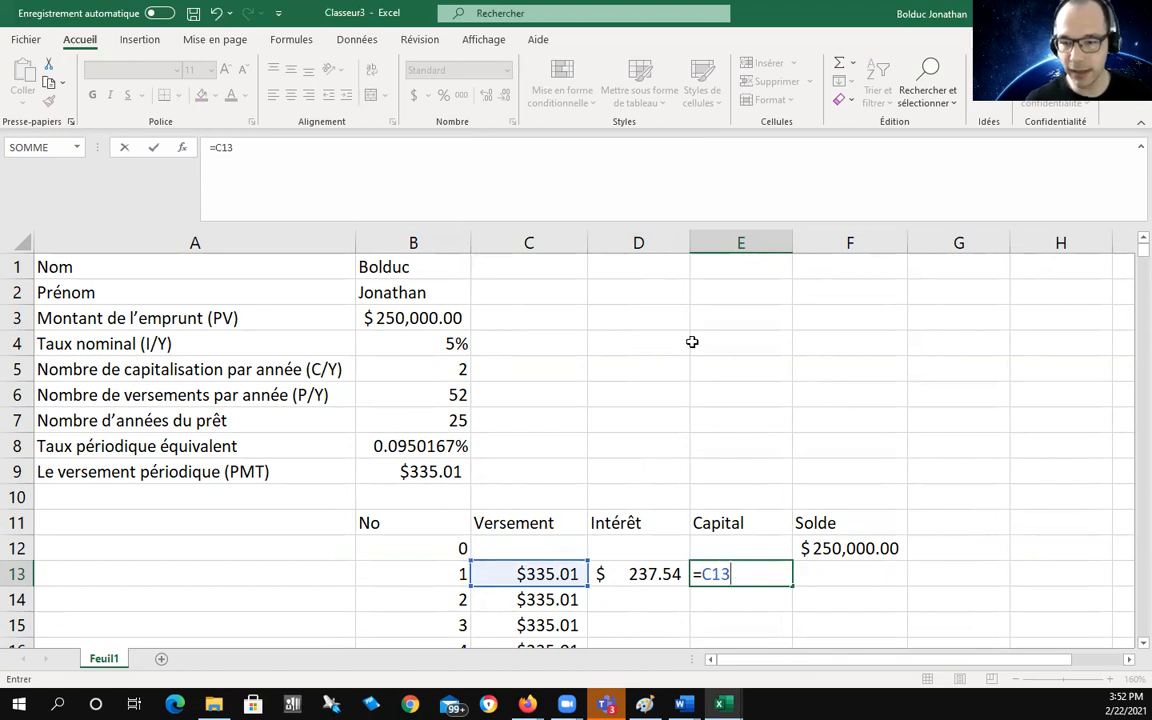
text(-)
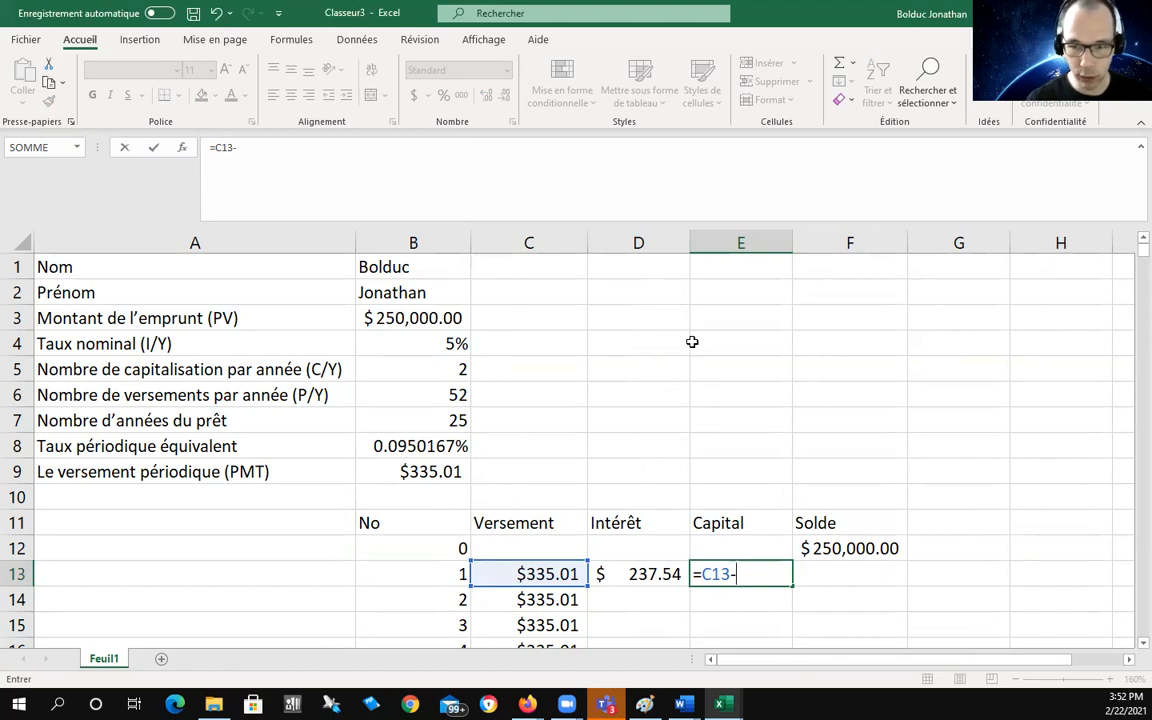
text(D13)
key(Return)
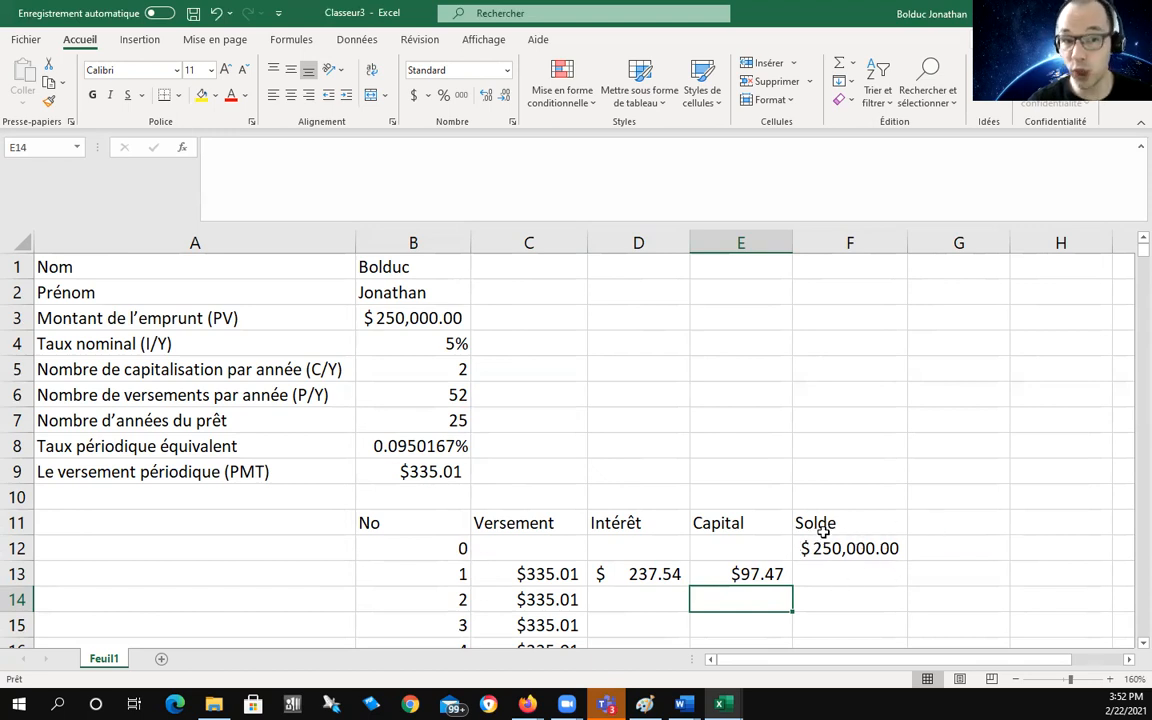
click(863, 575)
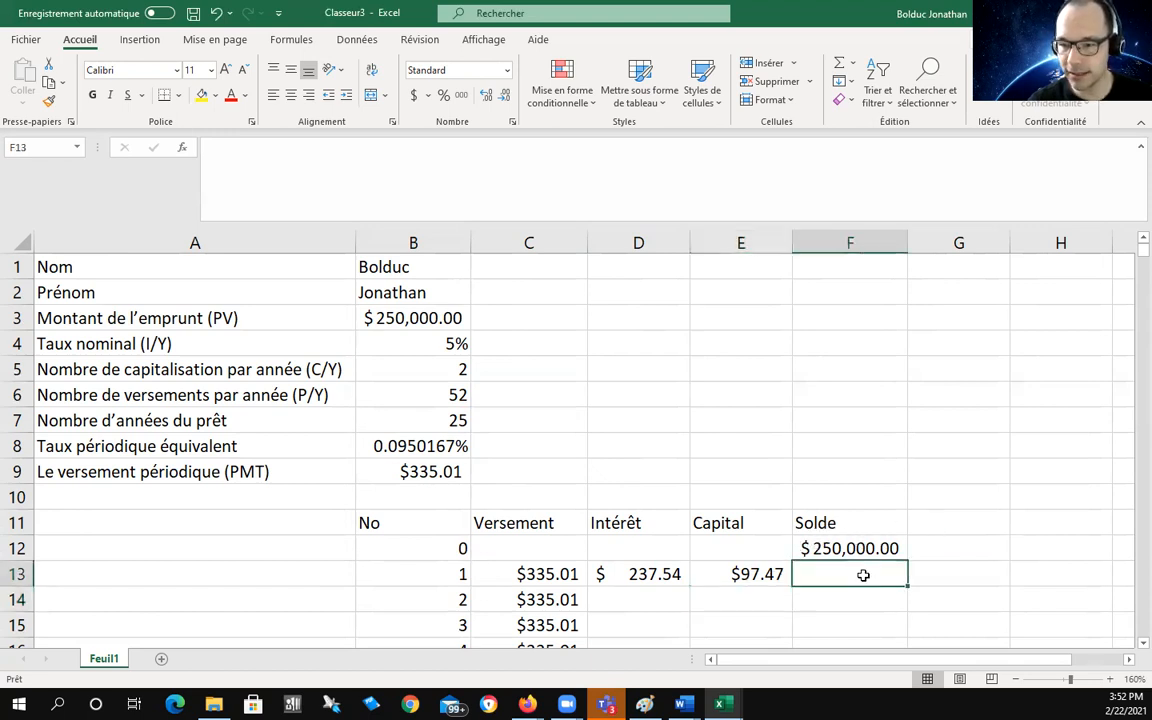
Step: Enter =F12-E13 in F13 for a Solde of $249,902.53, then review C13
text(=)
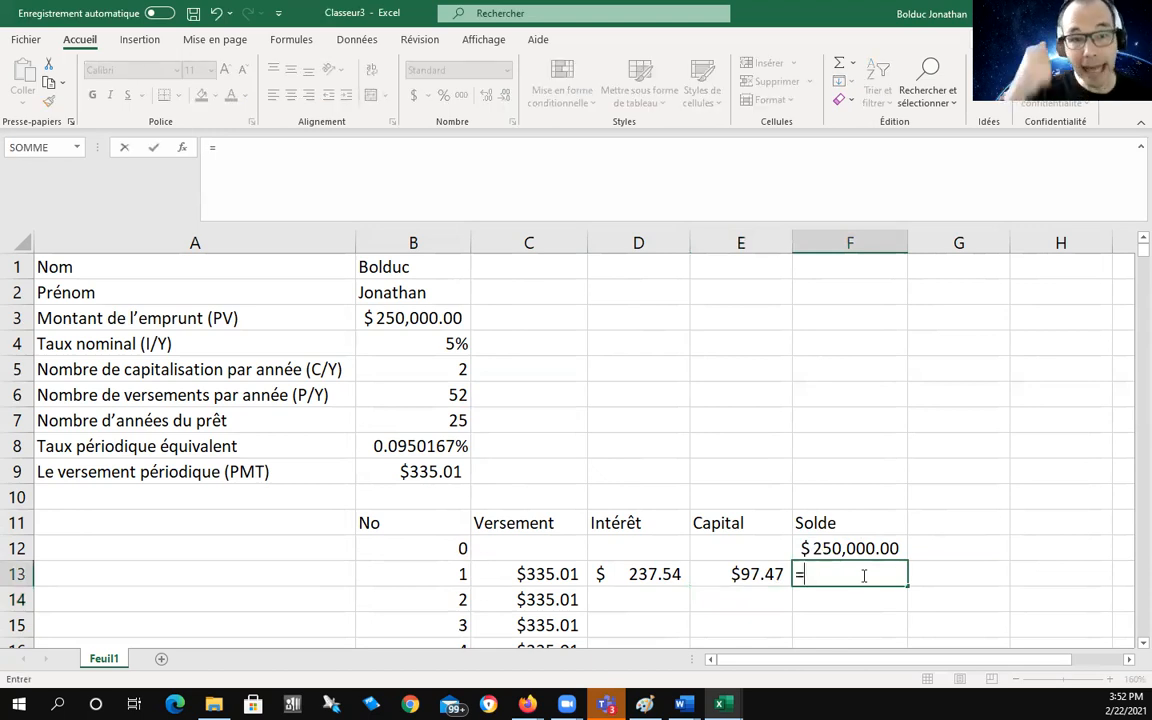
text(F)
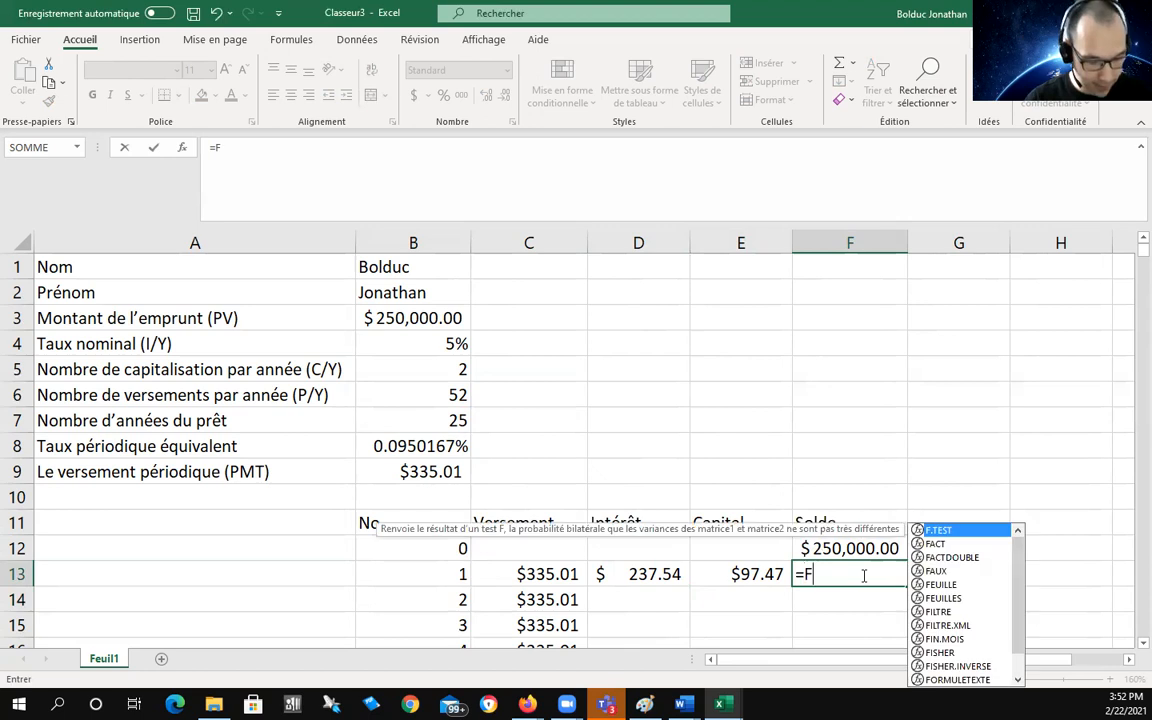
text(12-)
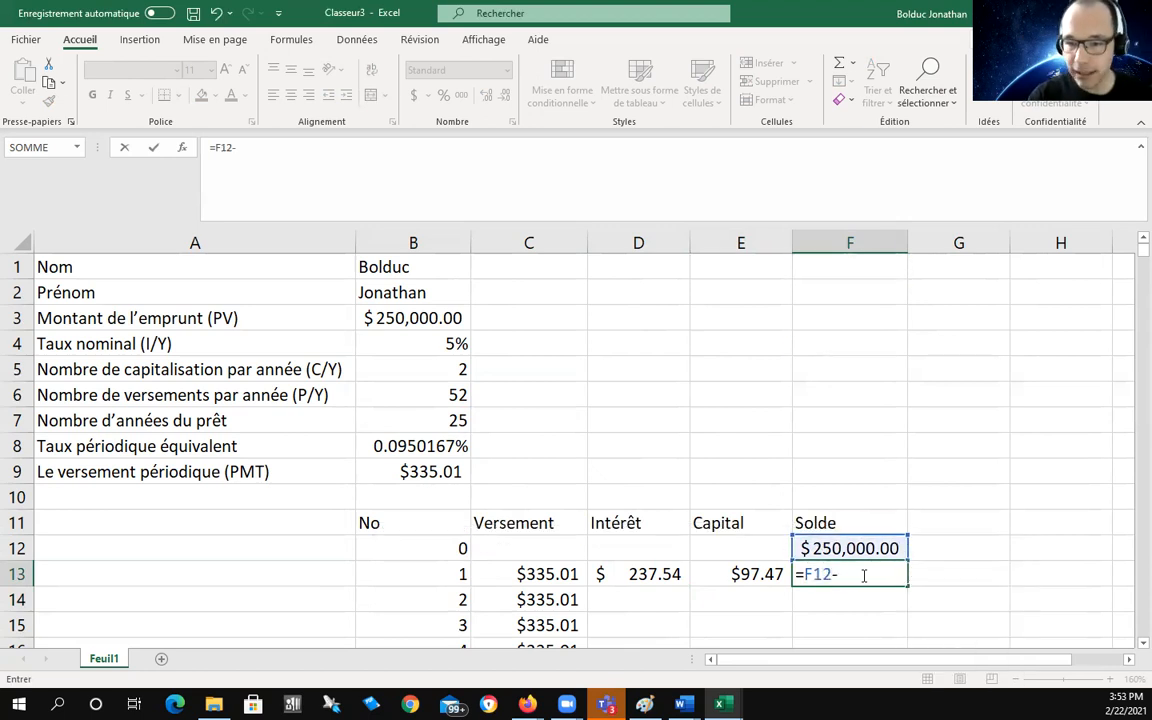
text(E13)
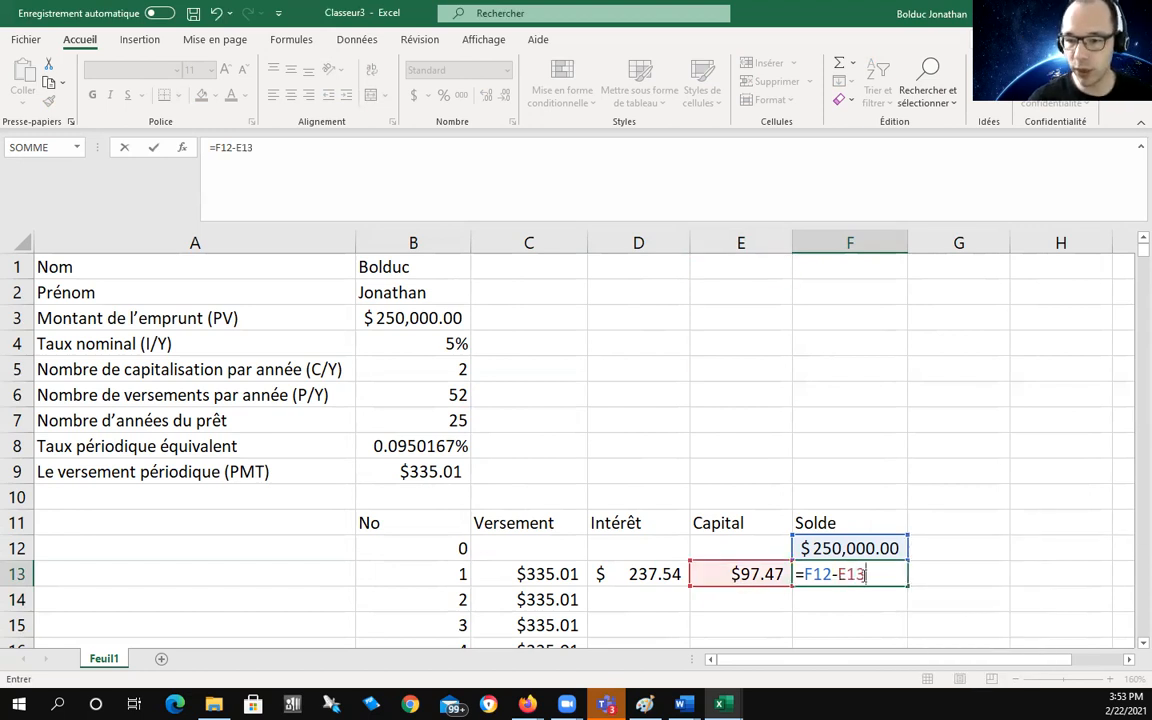
key(Return)
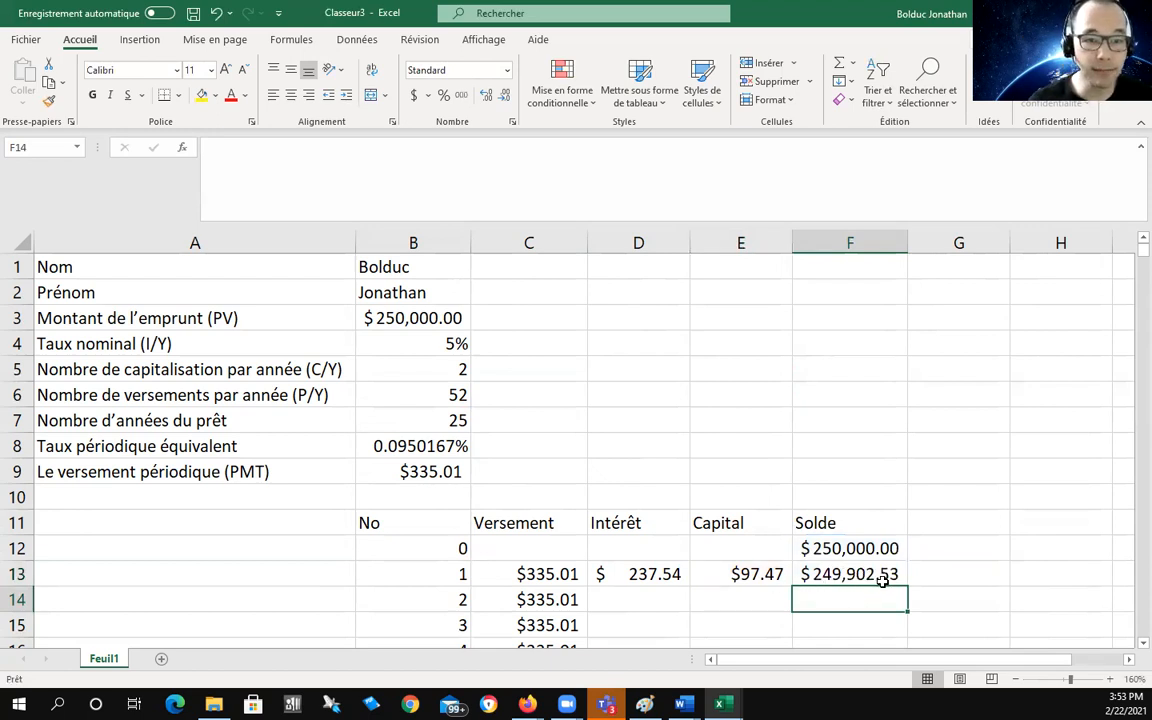
click(491, 574)
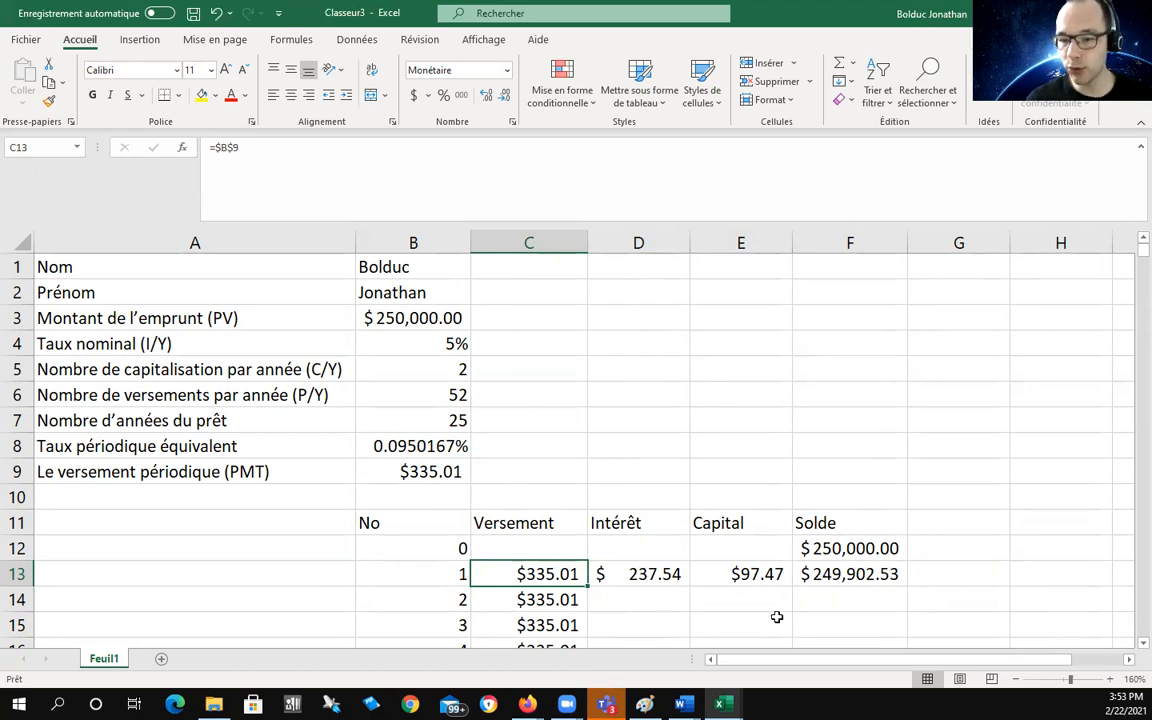
Step: Fill the D13:F13 Intérêt, Capital and Solde formulas down to row 17, ending at $249,511.73
scroll(631, 508, down, 1)
click(631, 505)
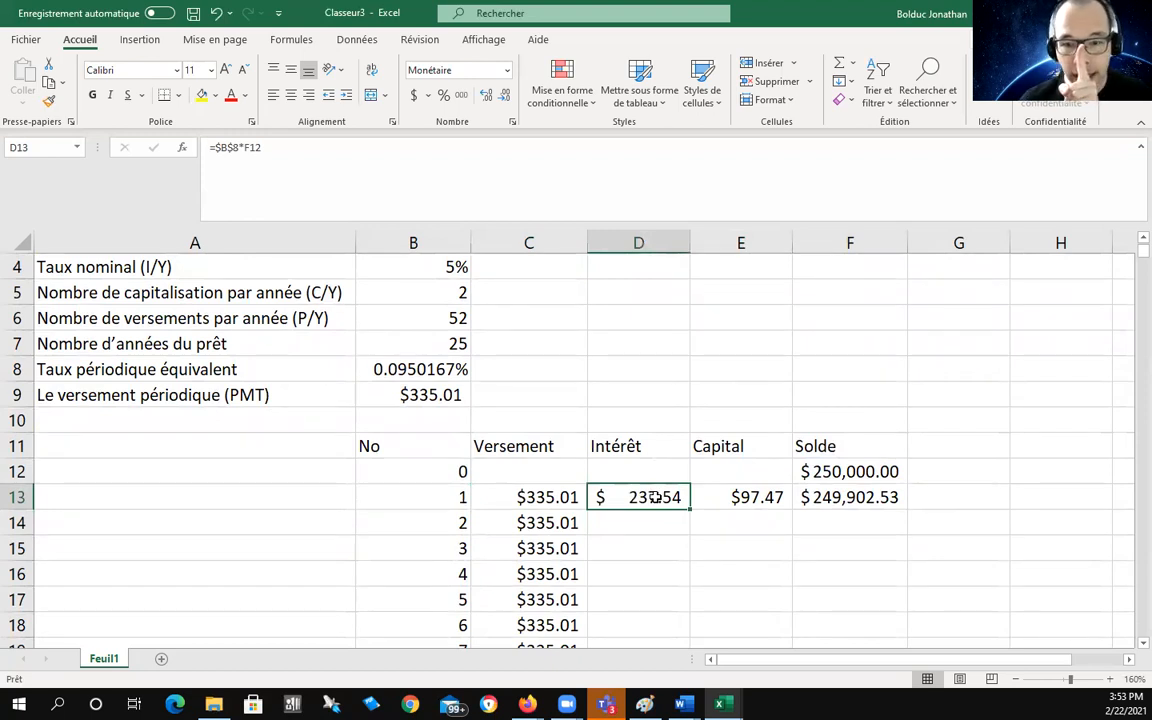
drag(653, 497, 883, 502)
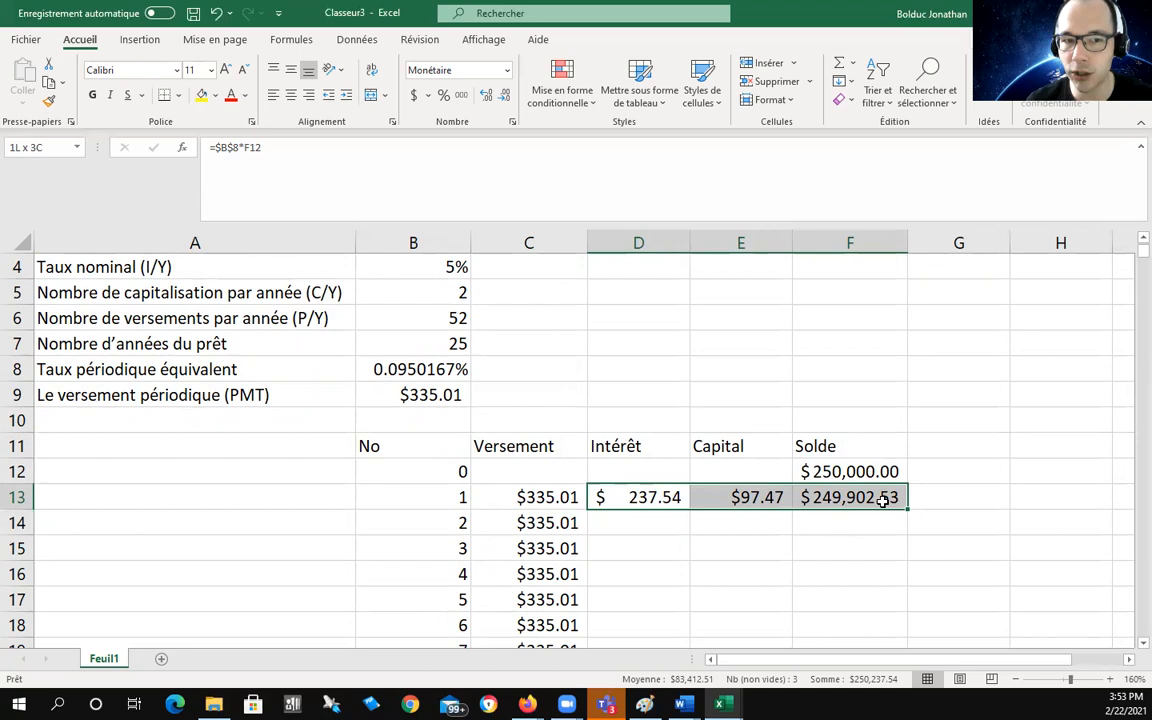
drag(883, 502, 883, 502)
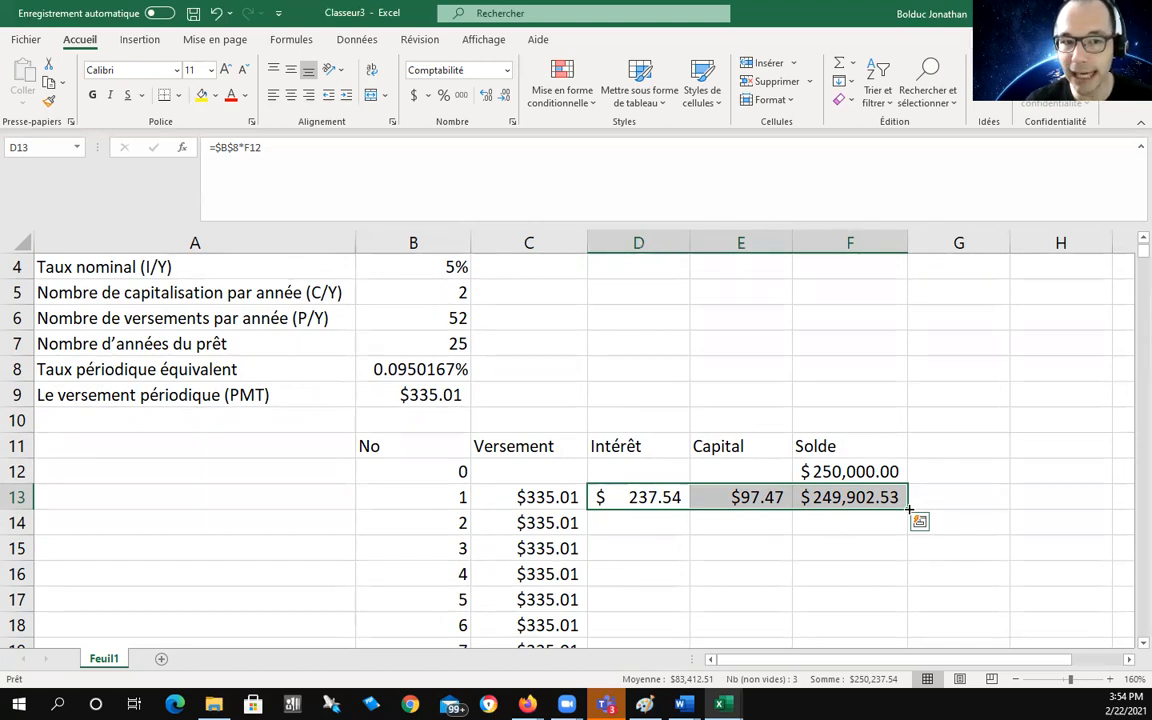
drag(910, 510, 910, 510)
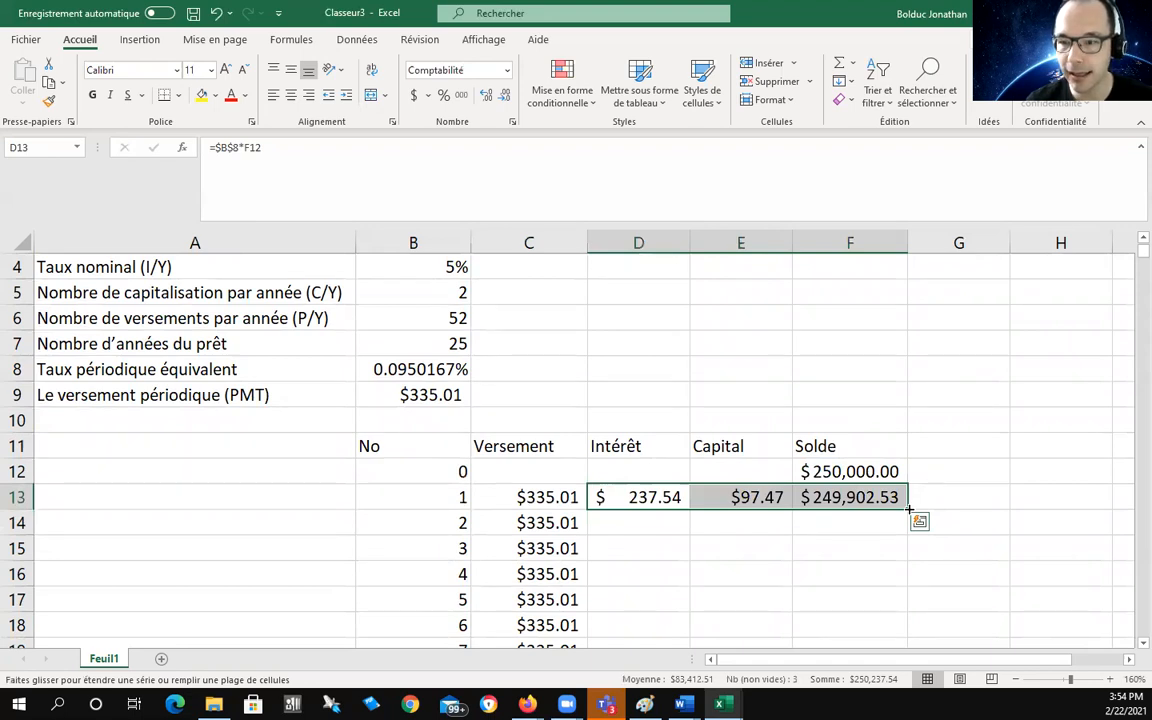
drag(910, 510, 901, 609)
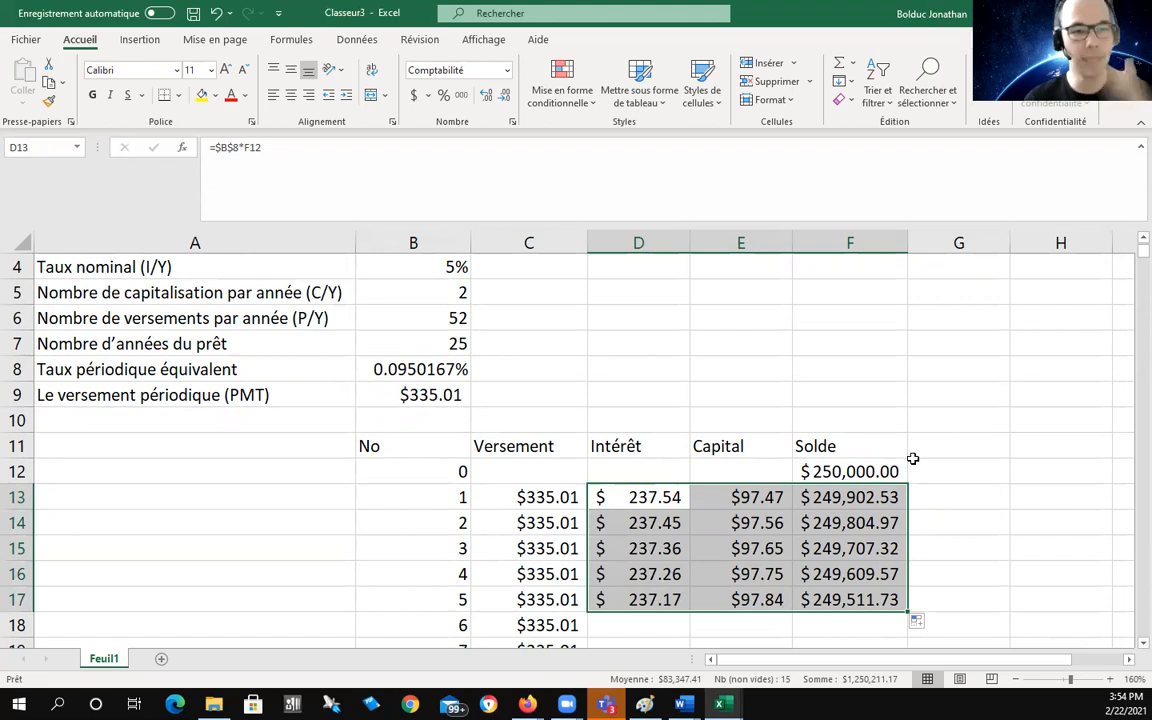
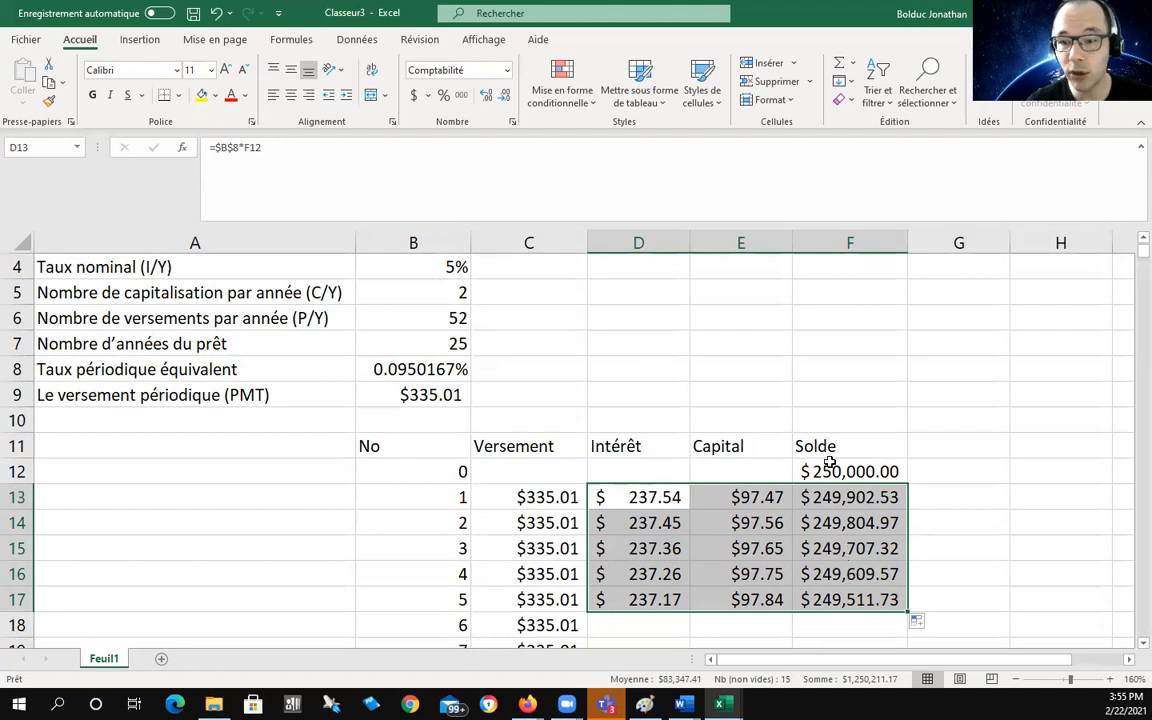
Step: Review the Intérêt formulas for payments 1 through 4 without changing them
click(633, 497)
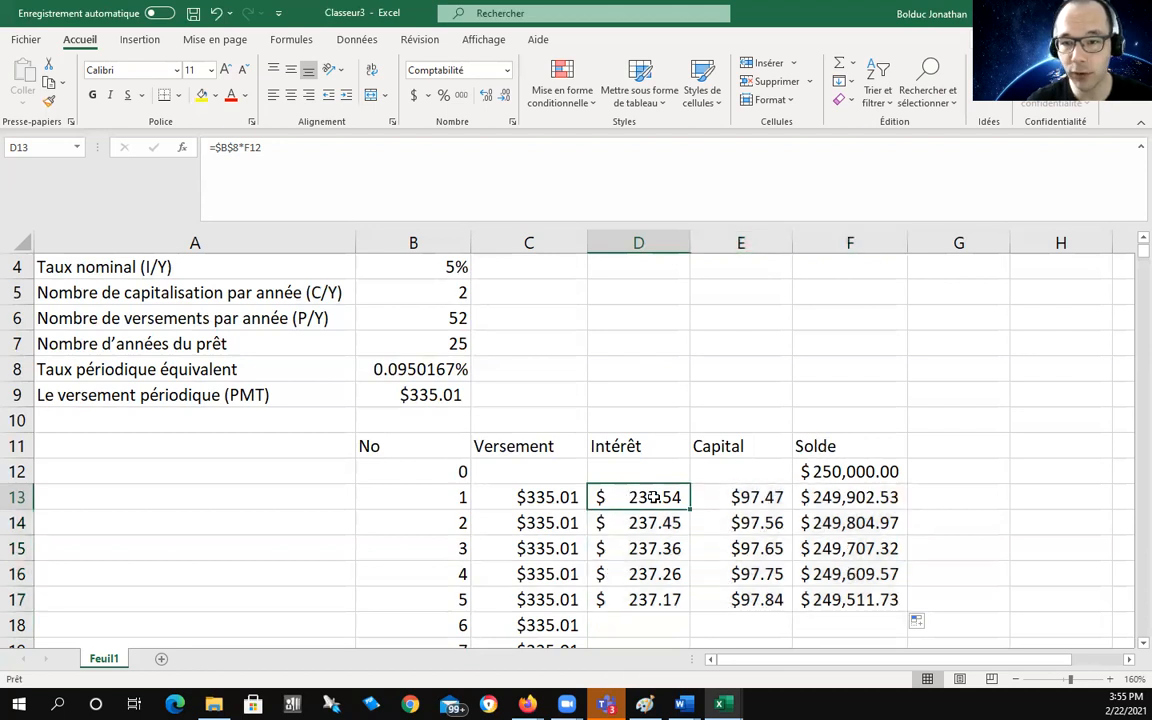
double_click(638, 498)
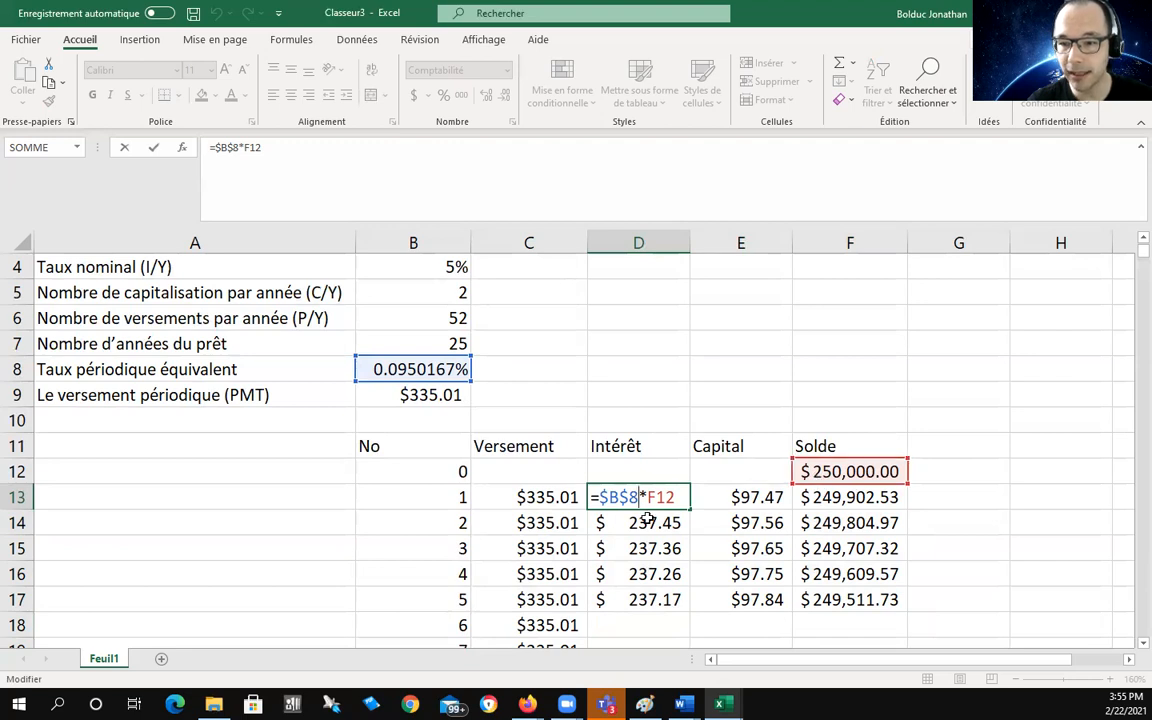
click(125, 148)
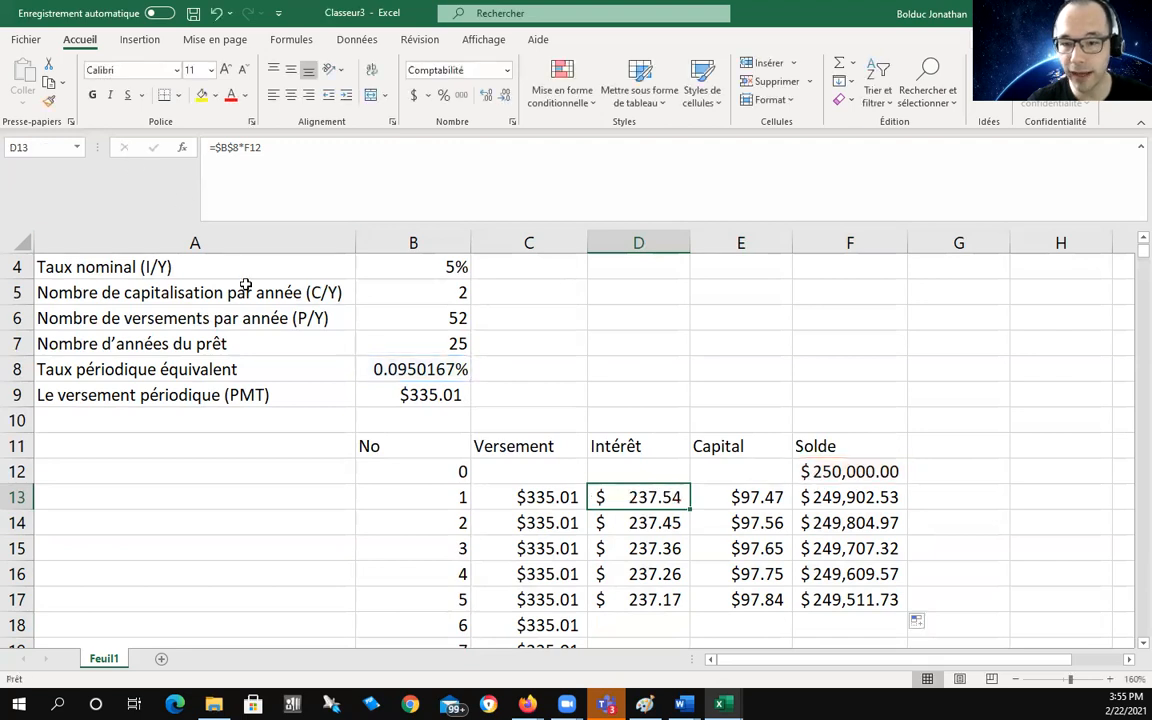
double_click(650, 521)
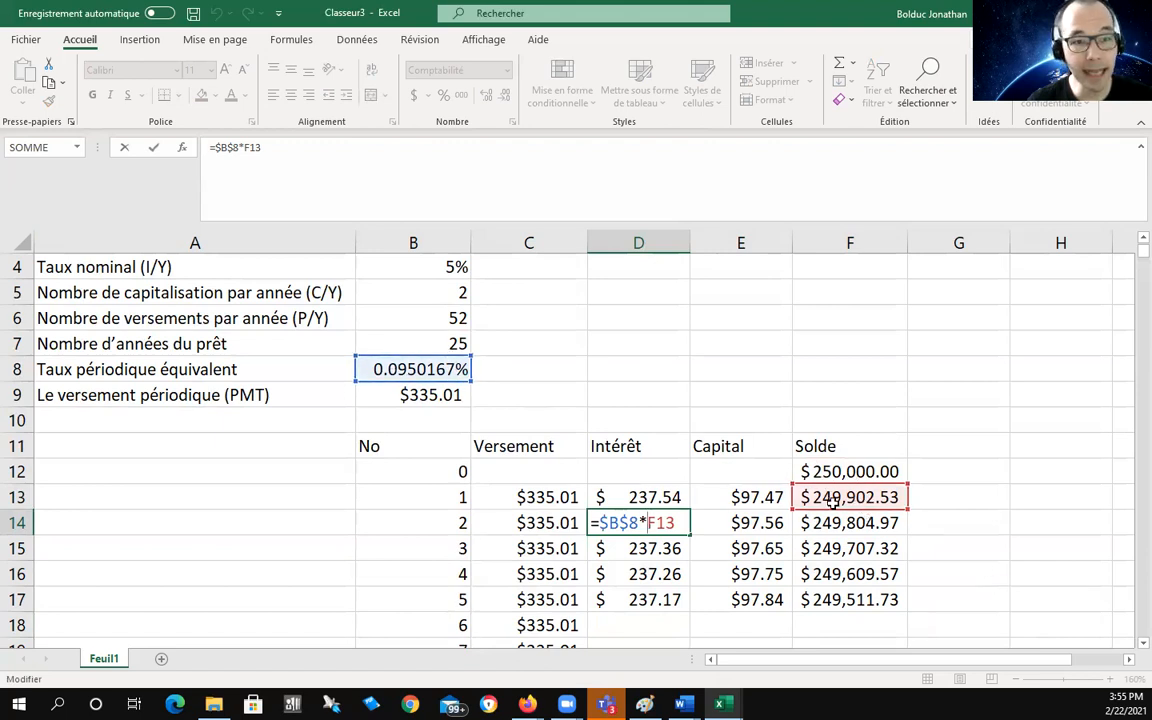
click(124, 150)
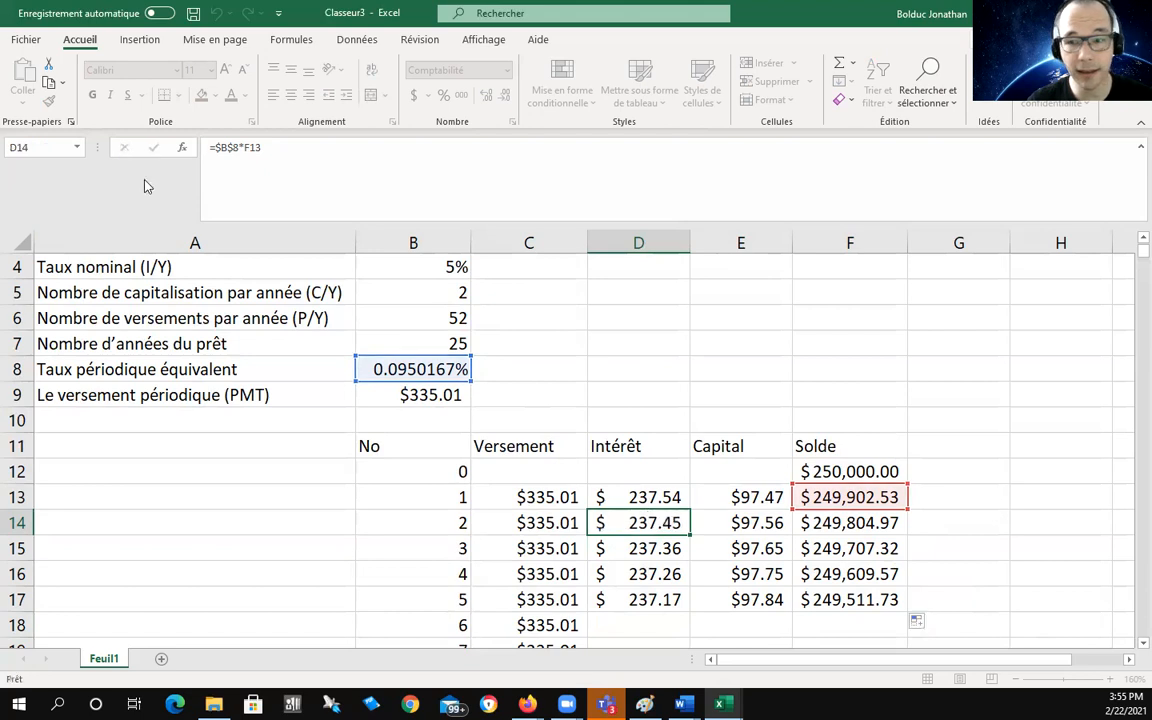
click(627, 552)
double_click(640, 574)
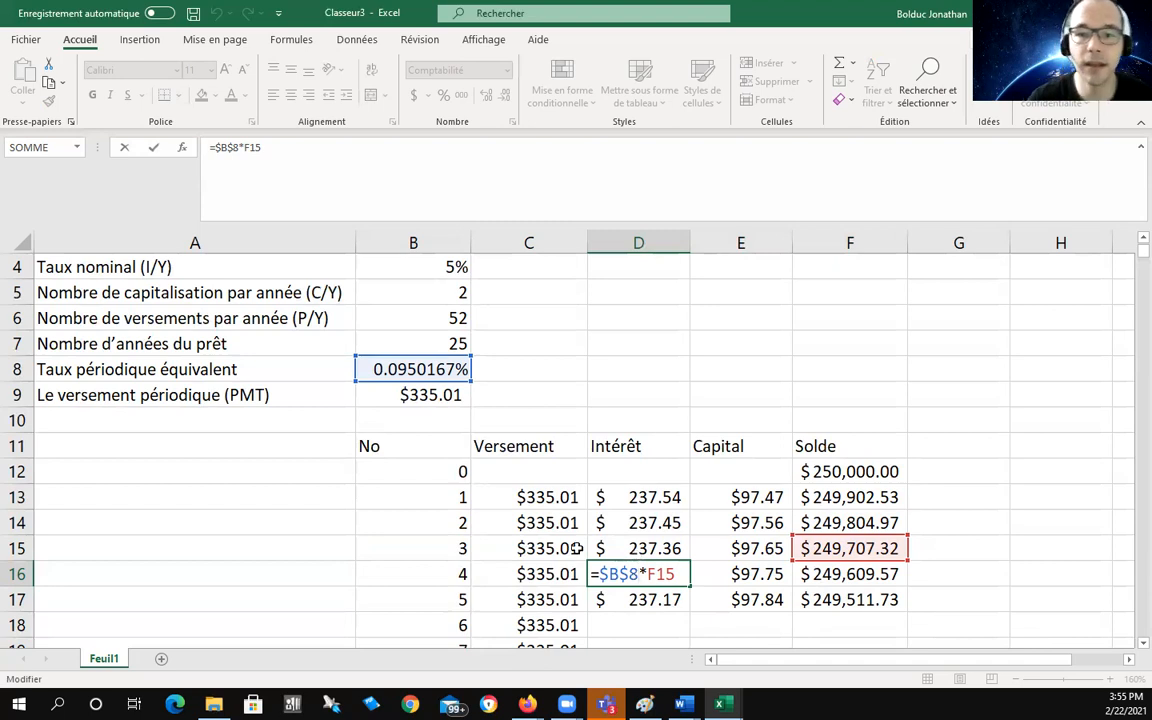
click(153, 147)
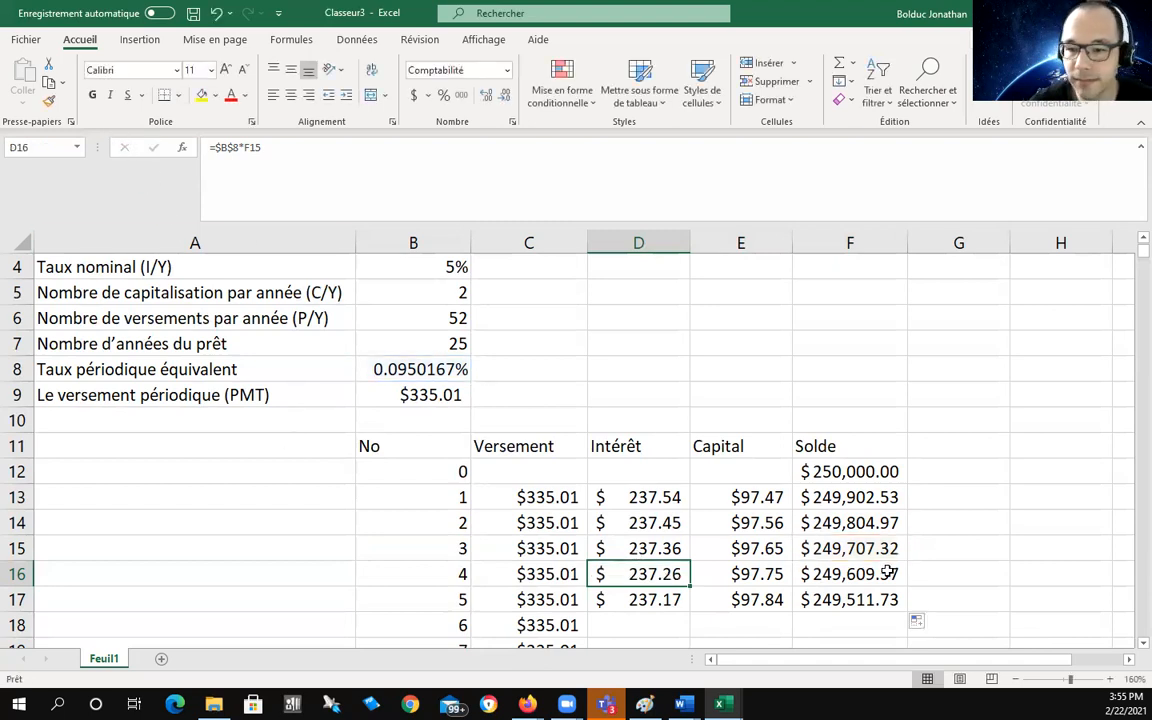
Step: Fill the D17:F17 Intérêt, Capital and Solde formulas down to payment 1300 in row 1312
drag(652, 600, 833, 598)
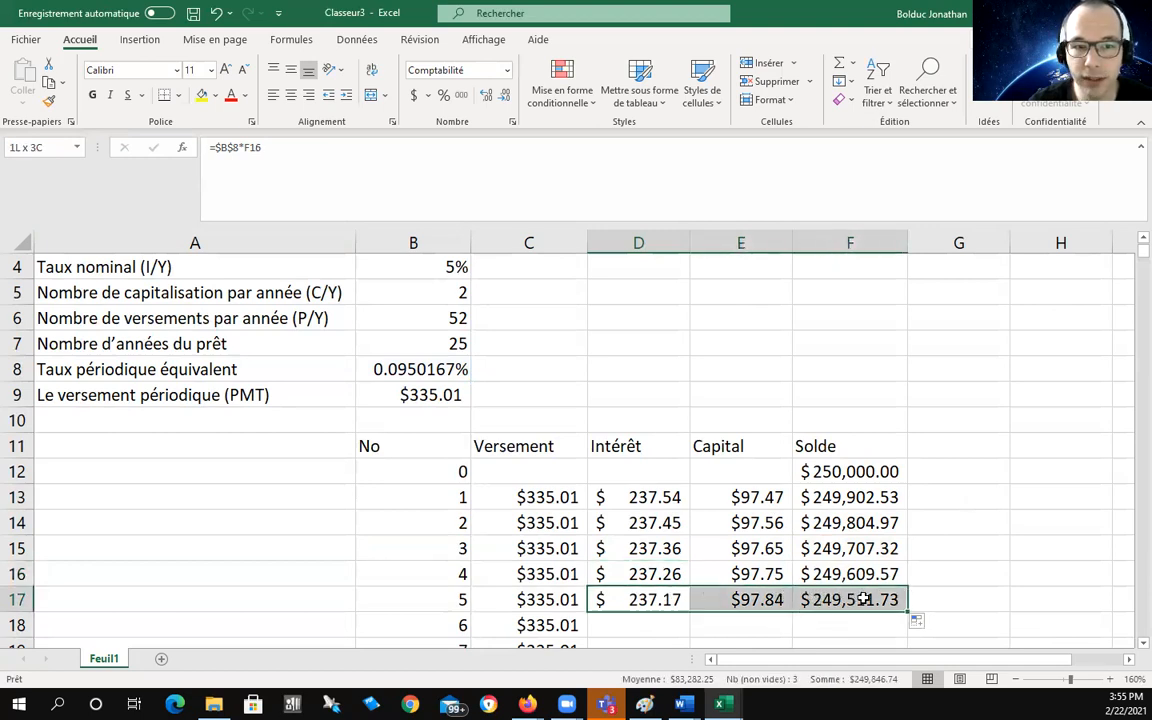
drag(885, 599, 886, 599)
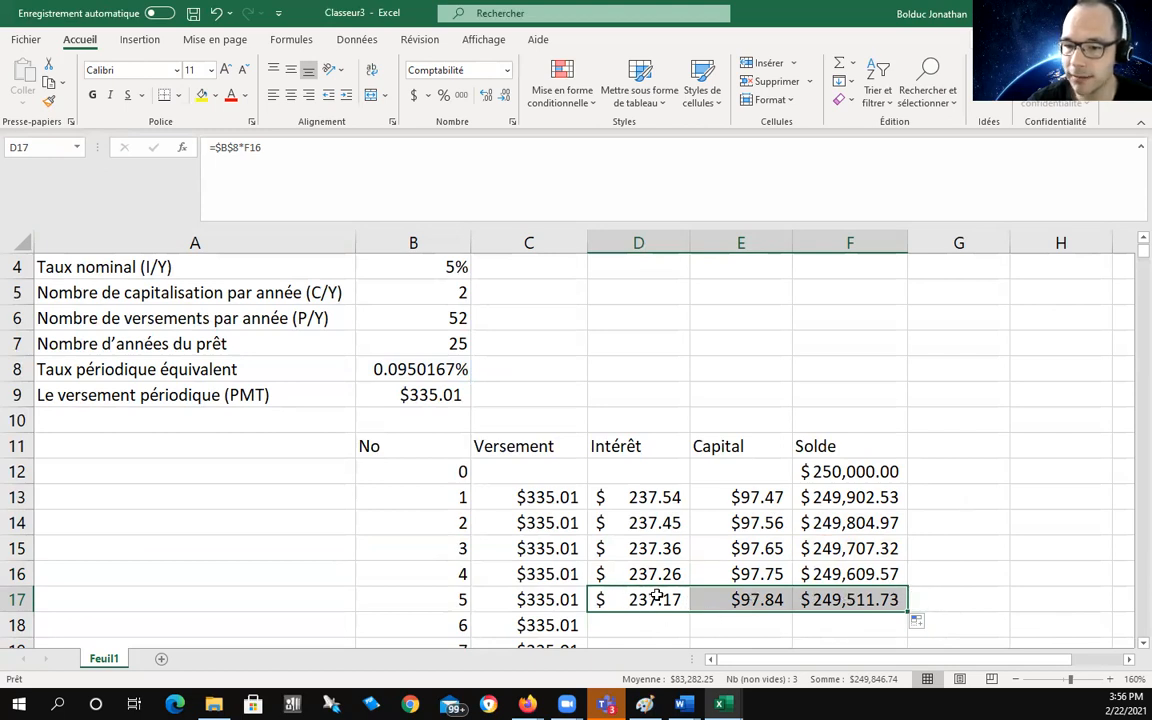
drag(907, 610, 880, 562)
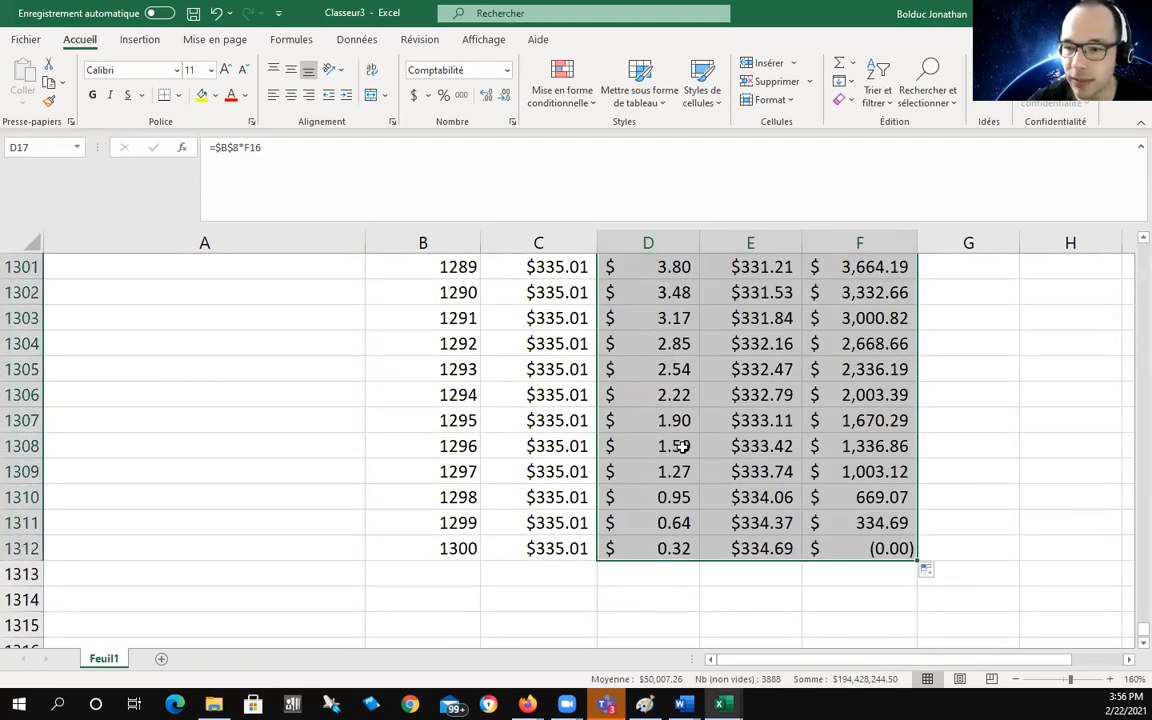
click(999, 410)
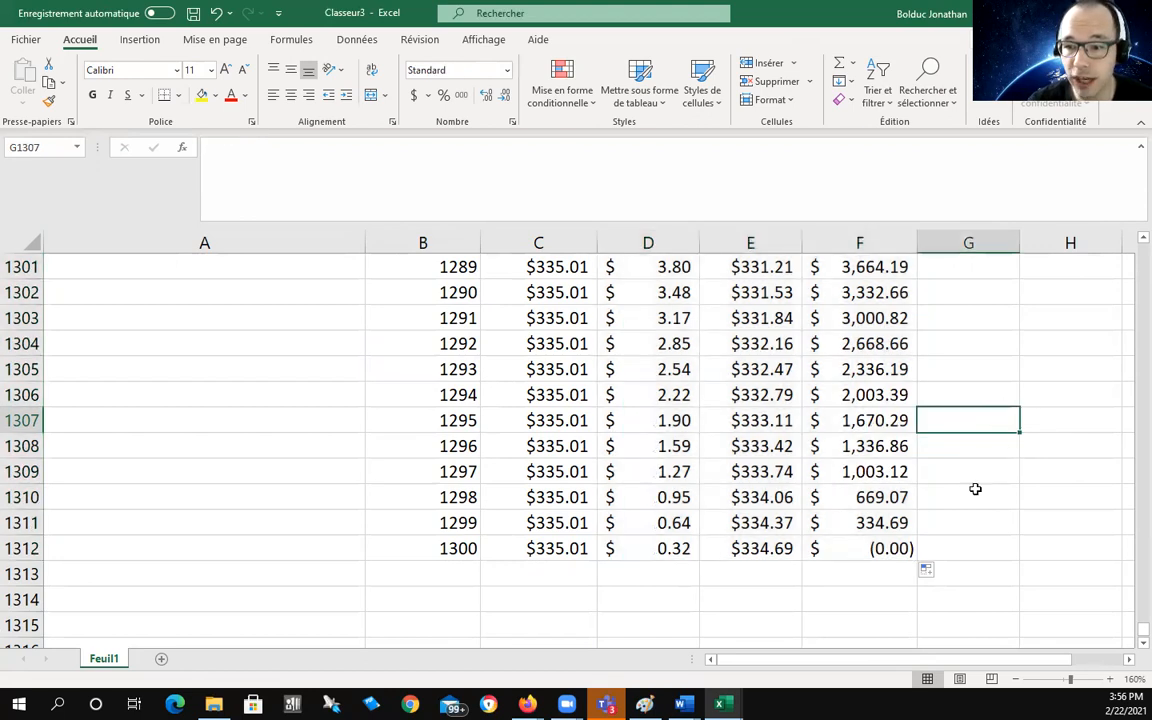
Step: Check the last row's formulas, where the balance reaches (0.00), then return to the top
click(890, 545)
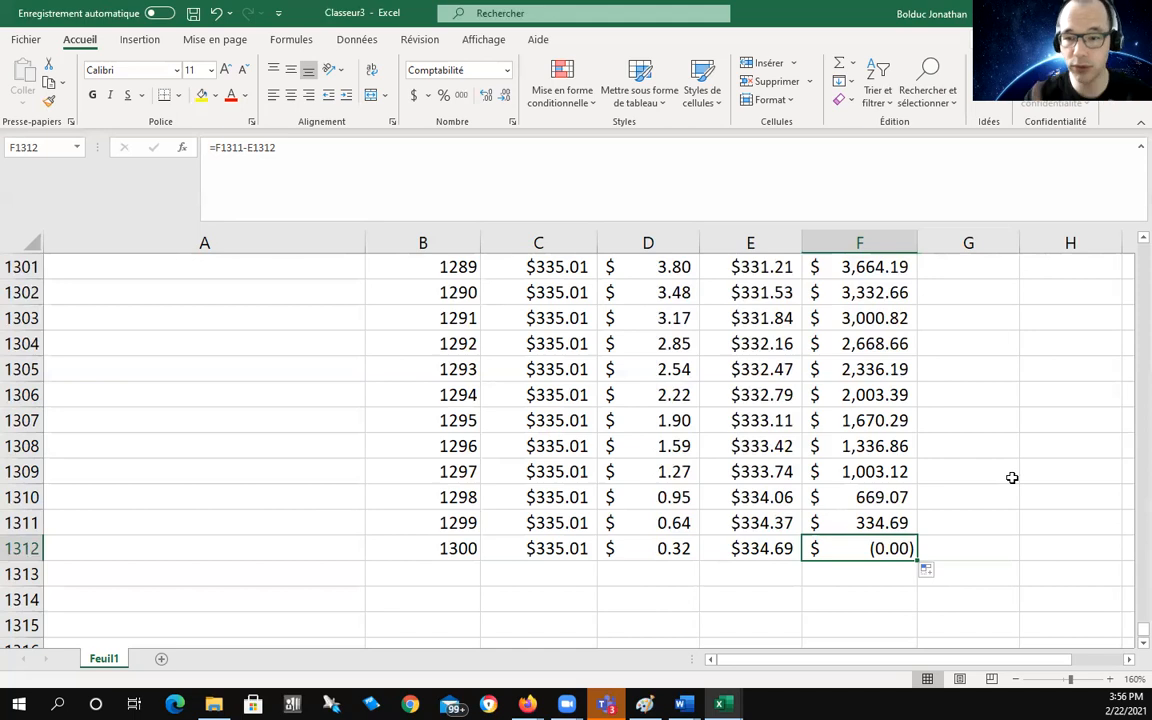
click(675, 552)
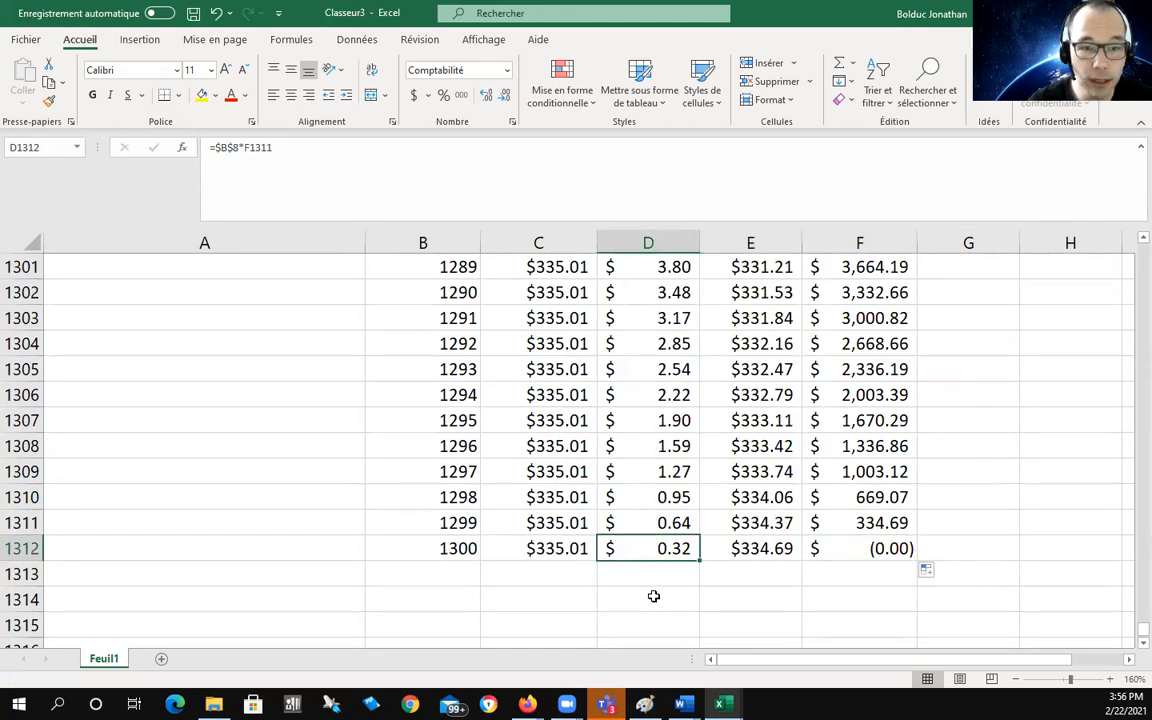
click(772, 549)
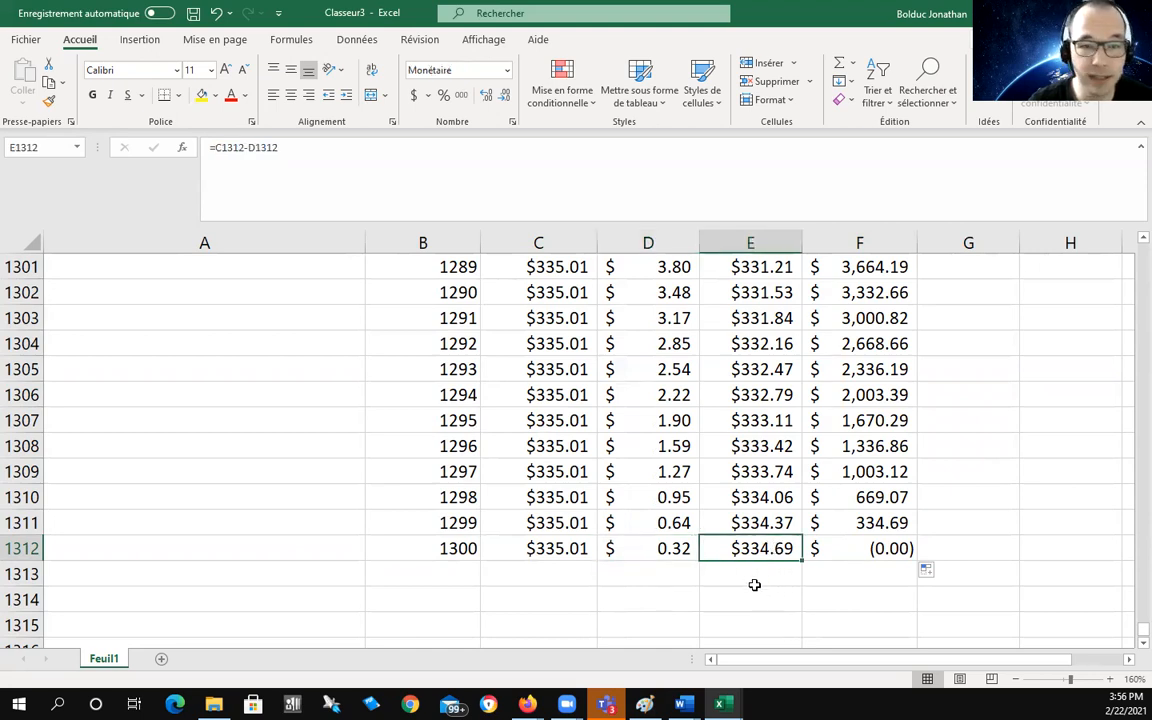
scroll(956, 576, up, 15)
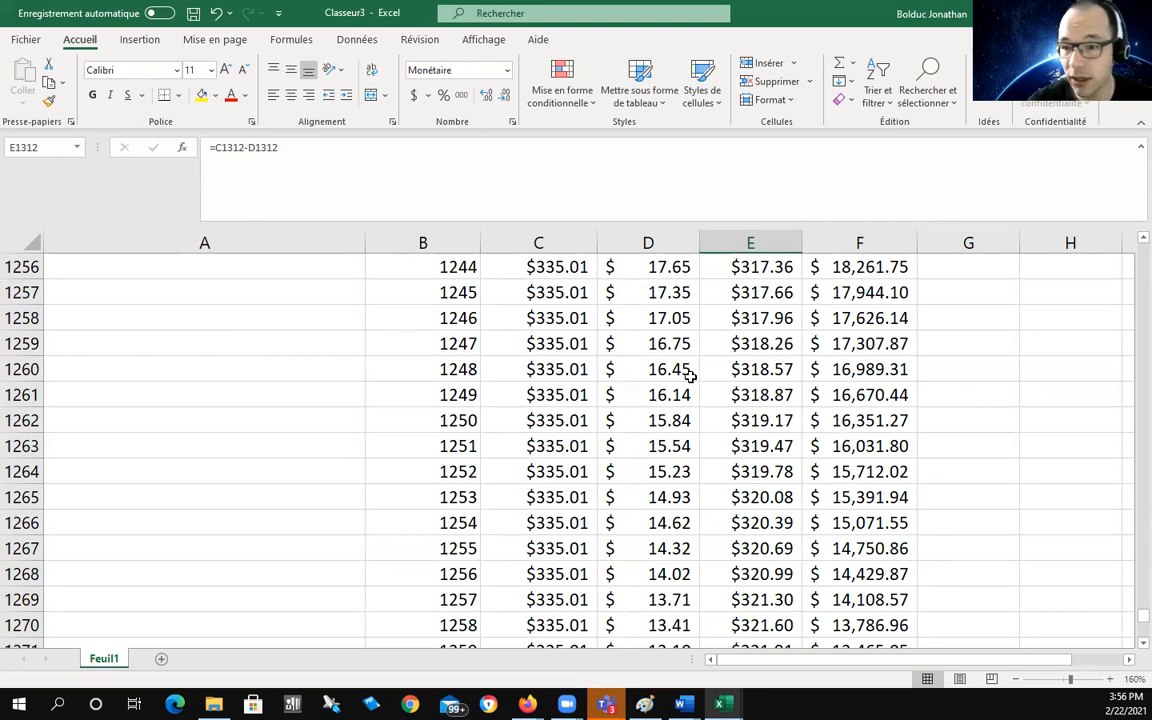
drag(652, 369, 850, 369)
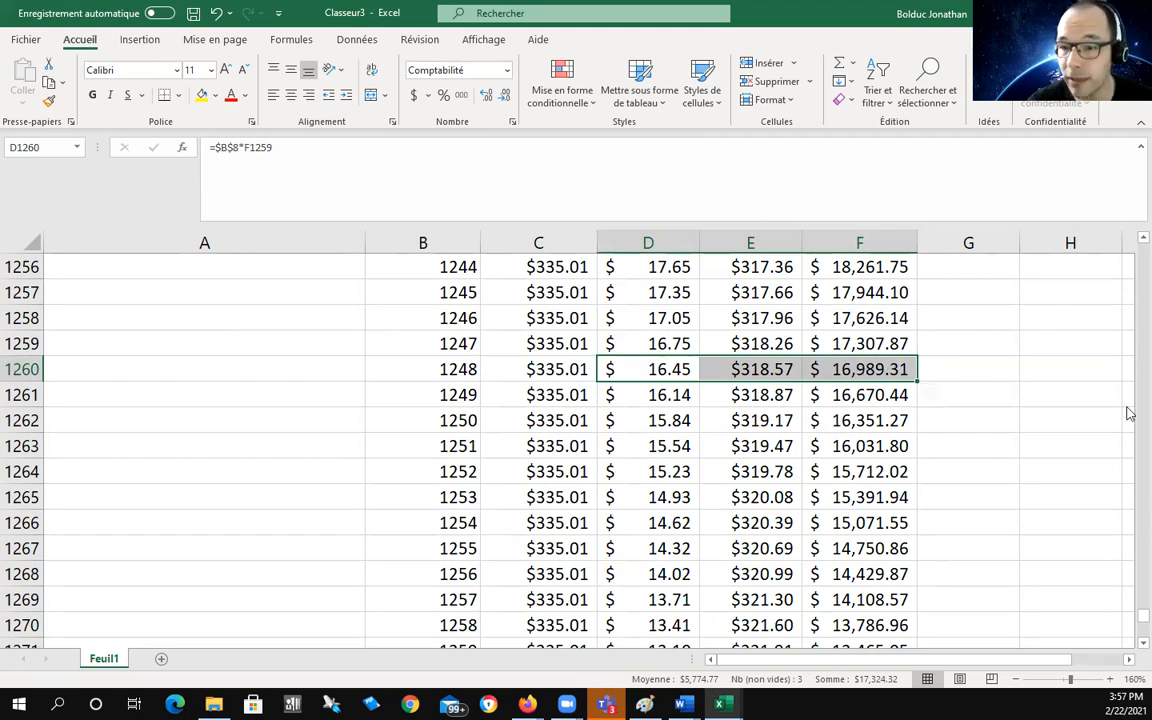
drag(1124, 607, 1122, 252)
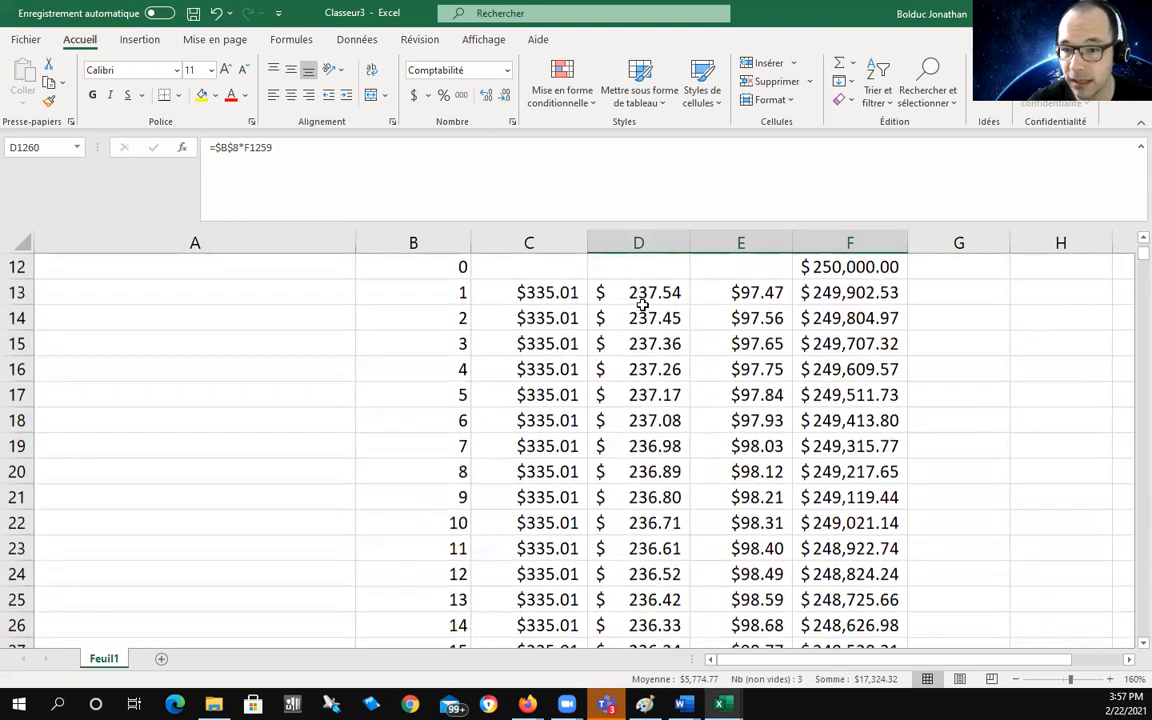
click(634, 296)
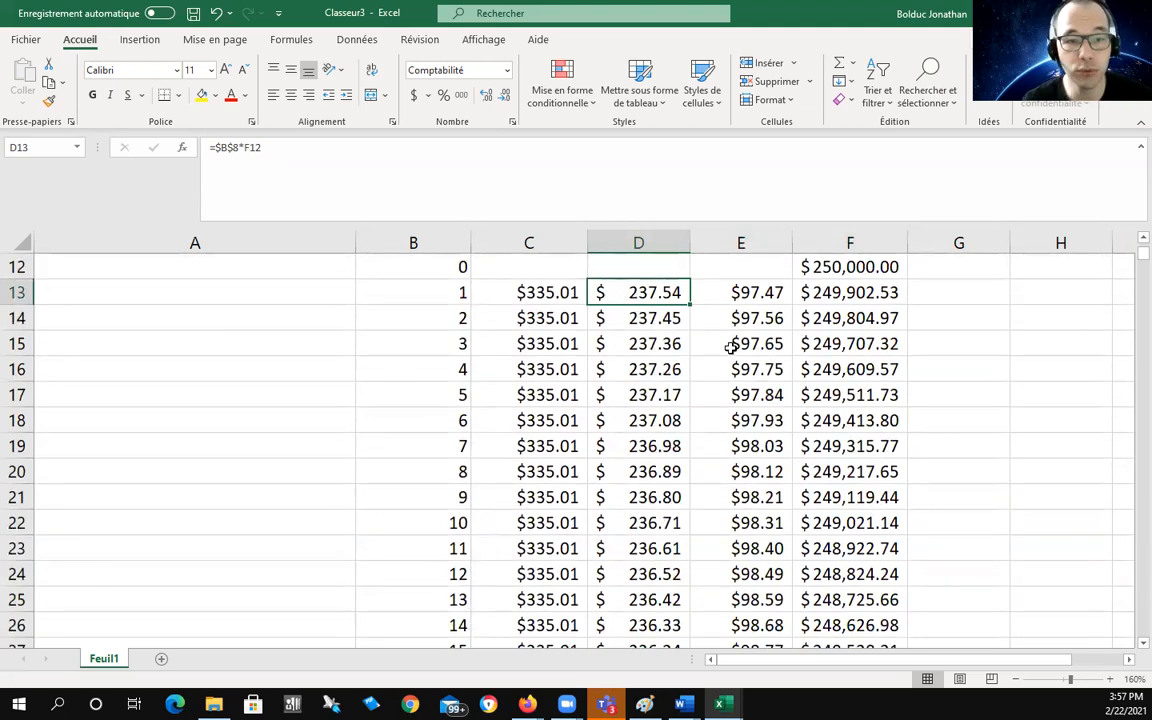
scroll(874, 354, up, 2)
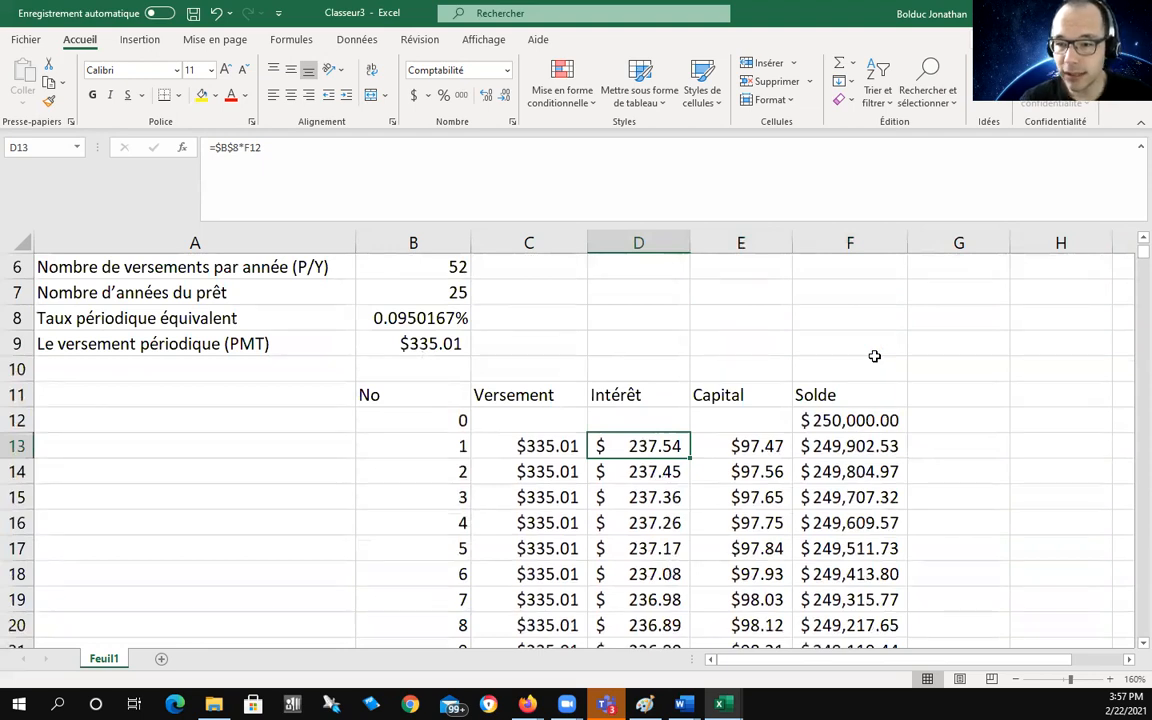
scroll(874, 356, up, 1)
scroll(874, 356, up, 1)
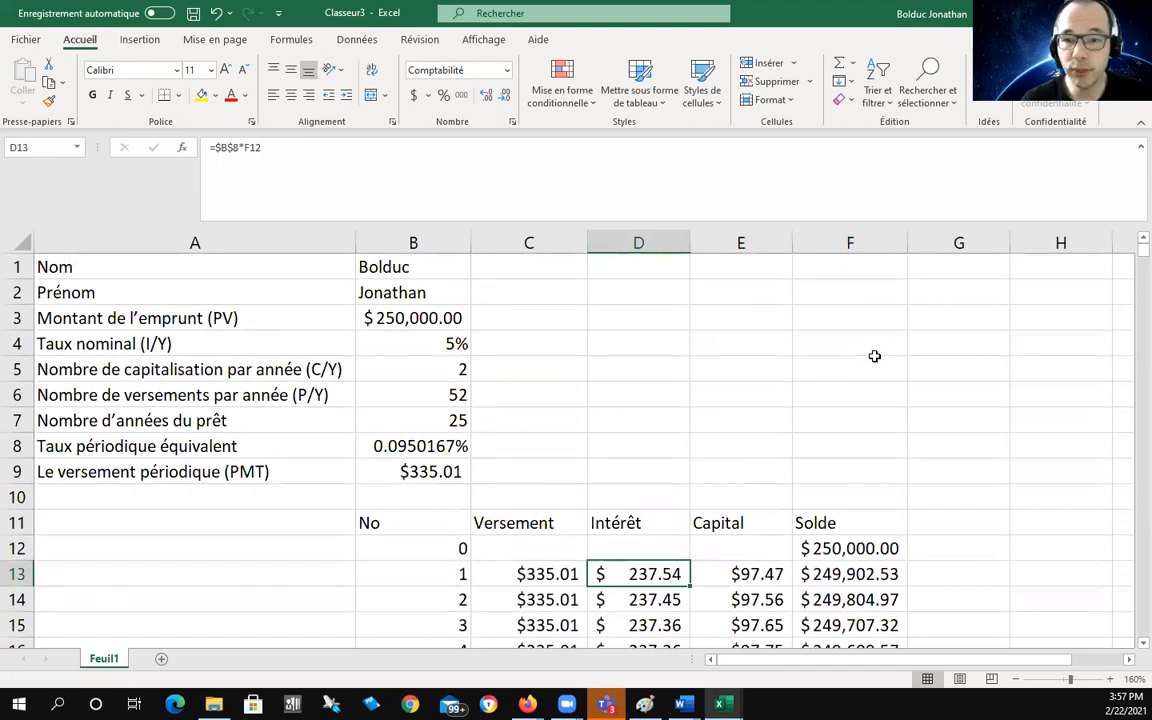
Step: Try a 350,000 loan amount and a 4% nominal rate
click(384, 324)
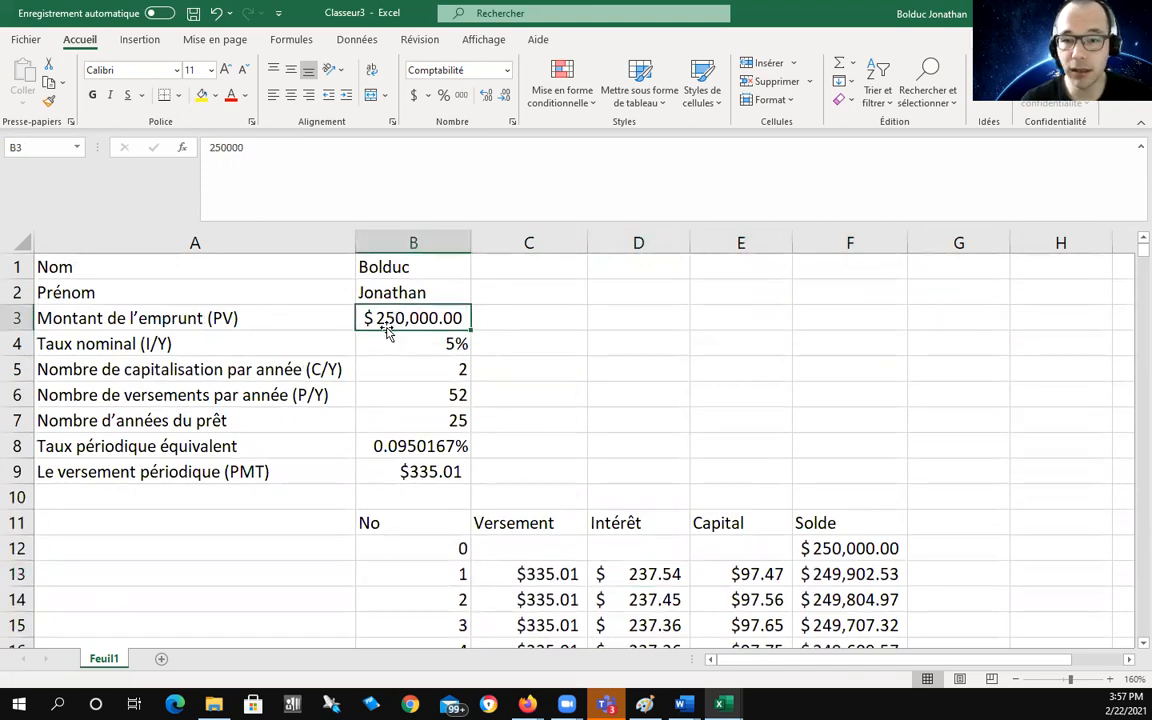
double_click(386, 322)
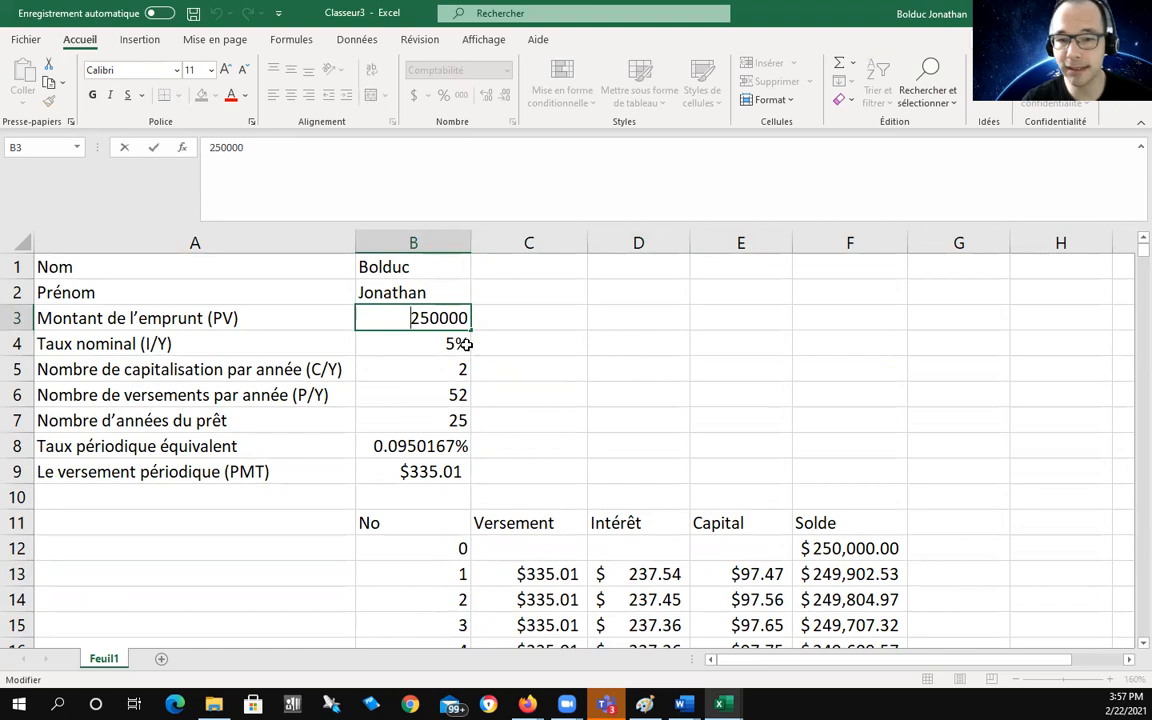
key(BackSpace)
text(3)
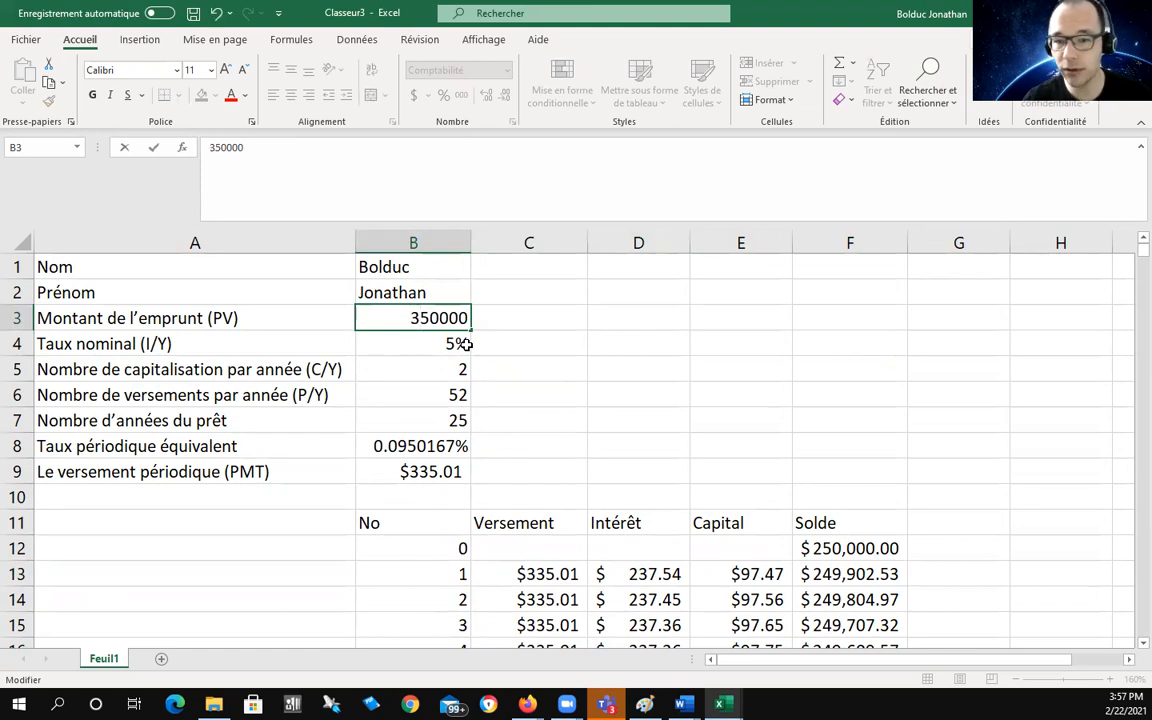
key(Return)
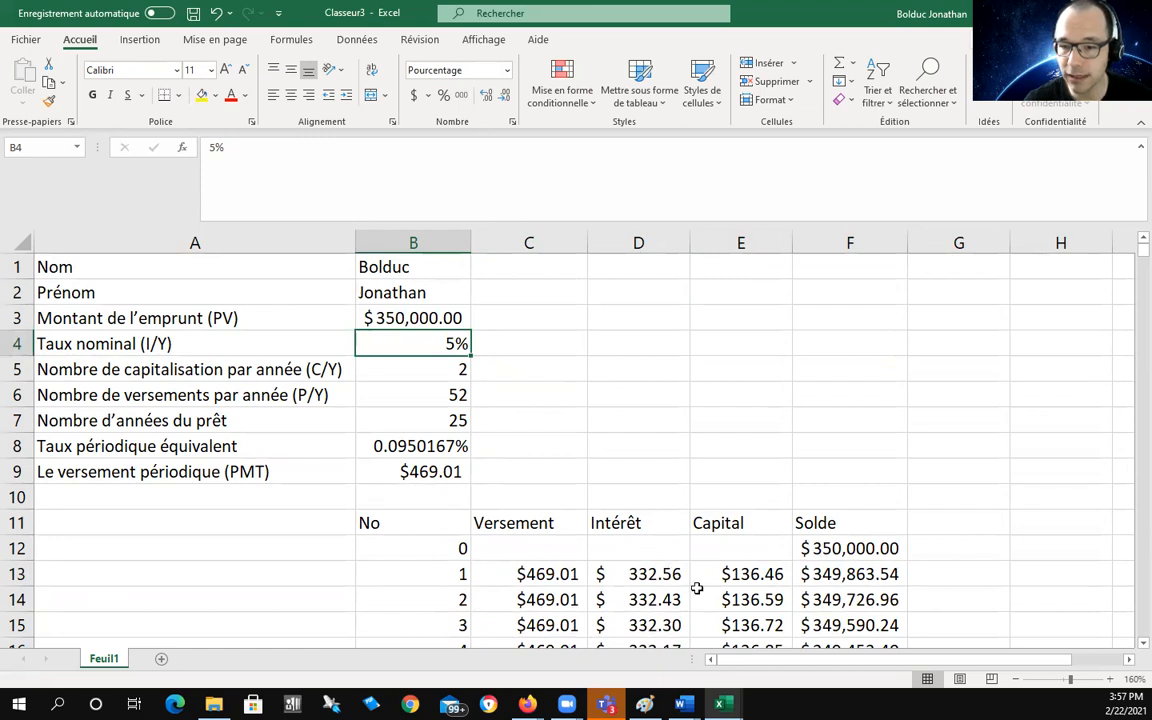
double_click(409, 320)
double_click(458, 342)
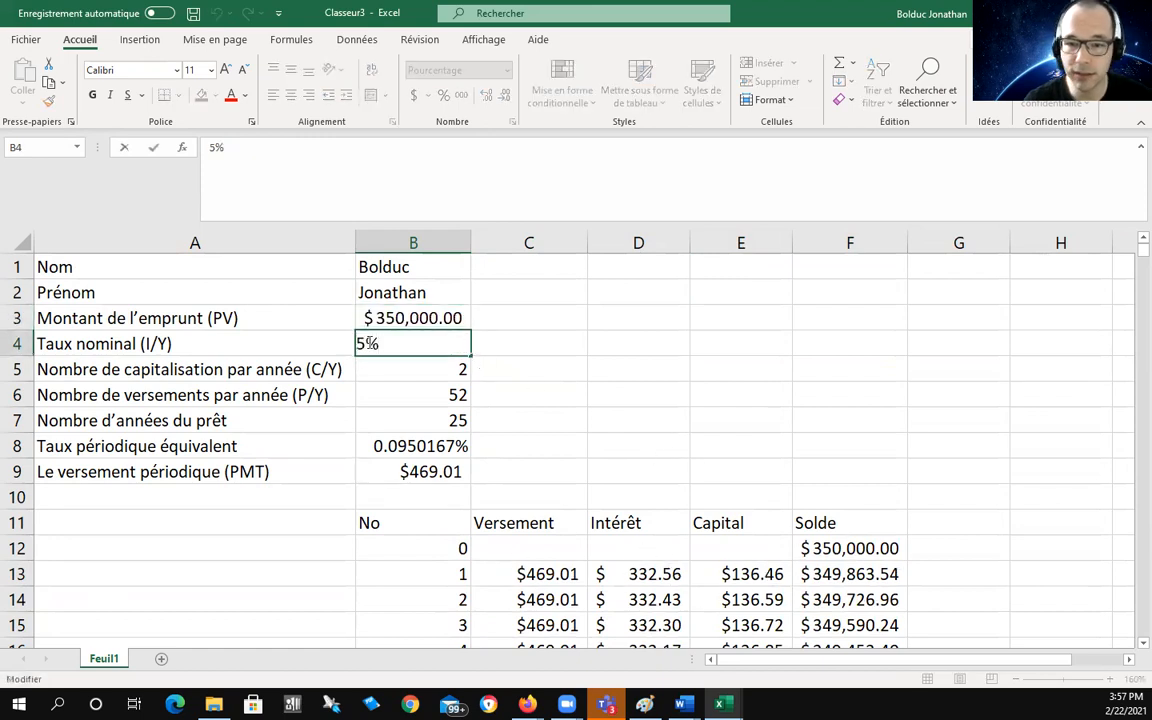
key(BackSpace)
text(4)
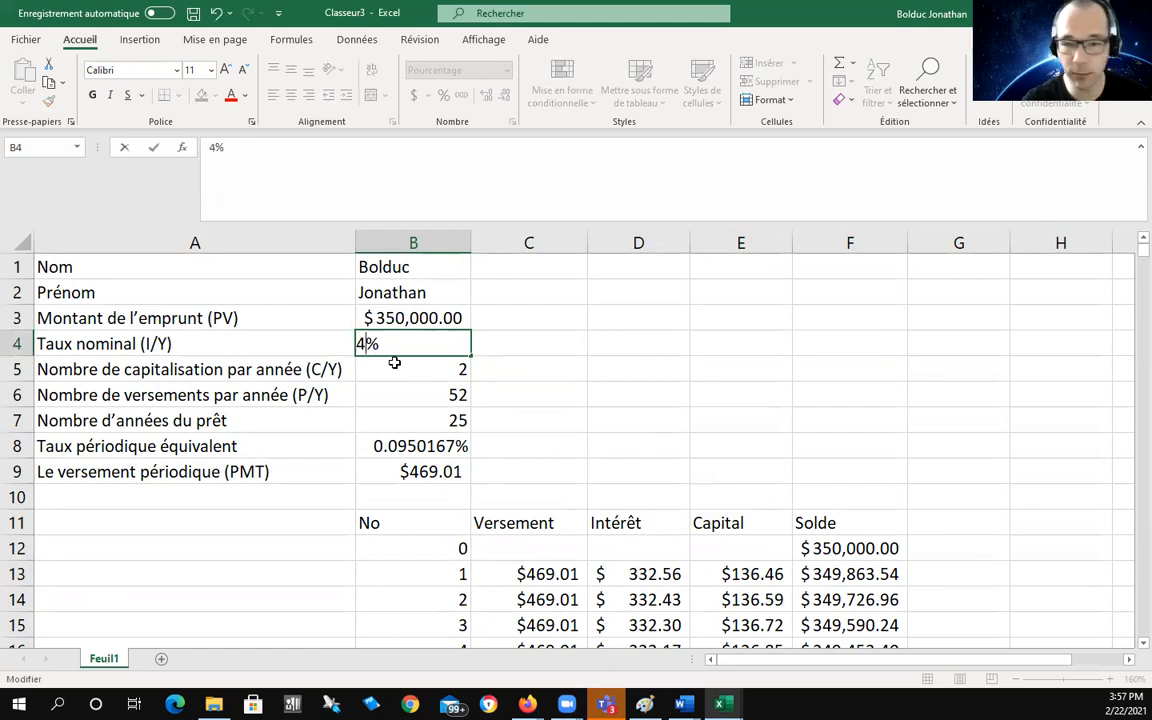
key(Return)
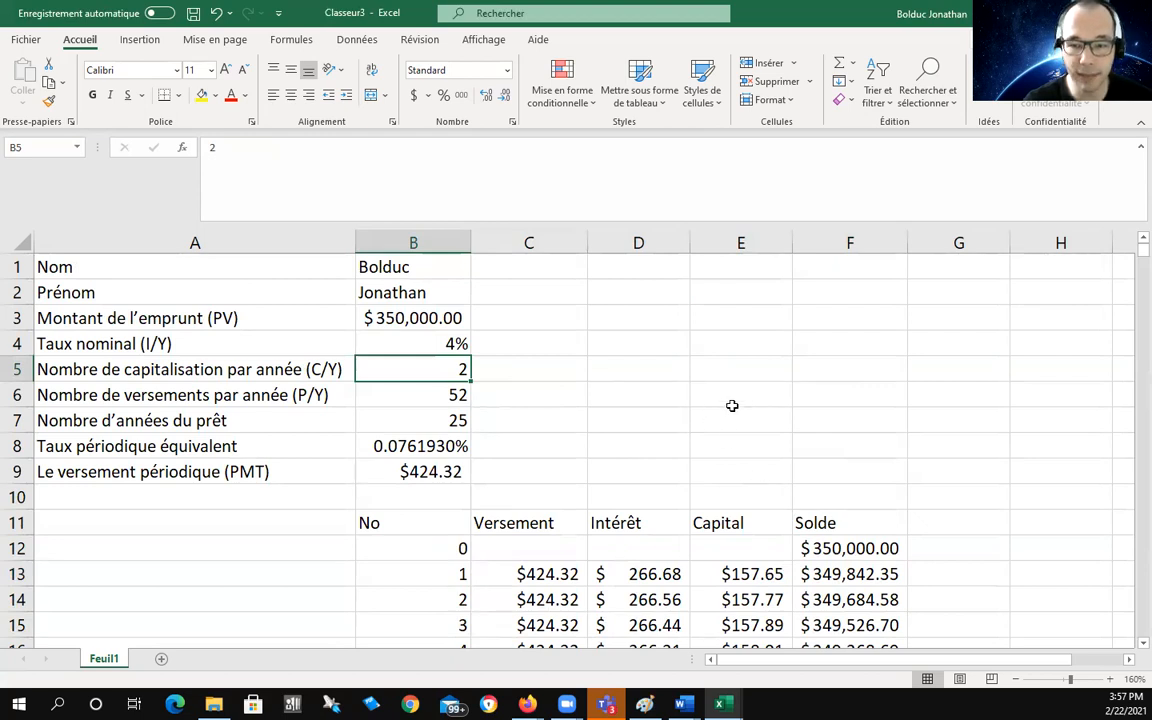
Step: Undo both changes, restoring the $250,000.00 loan at 5% and the $335.01 payment
key(ctrl+z)
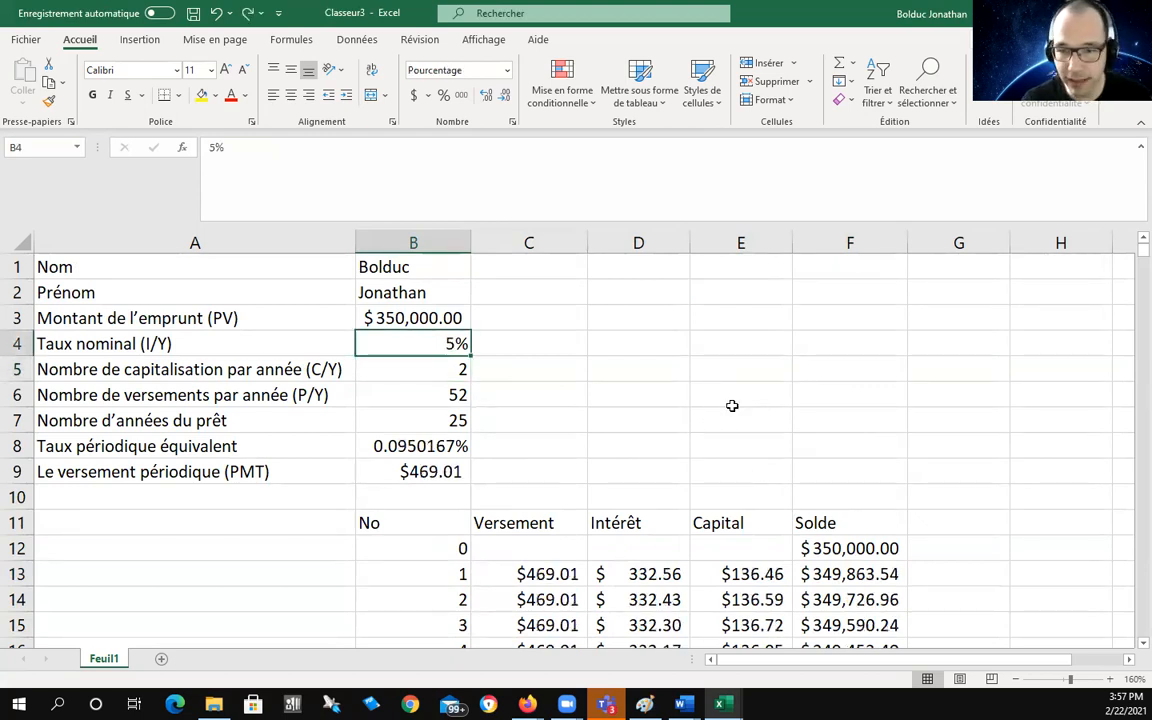
key(ctrl+z)
key(ctrl+z)
click(624, 347)
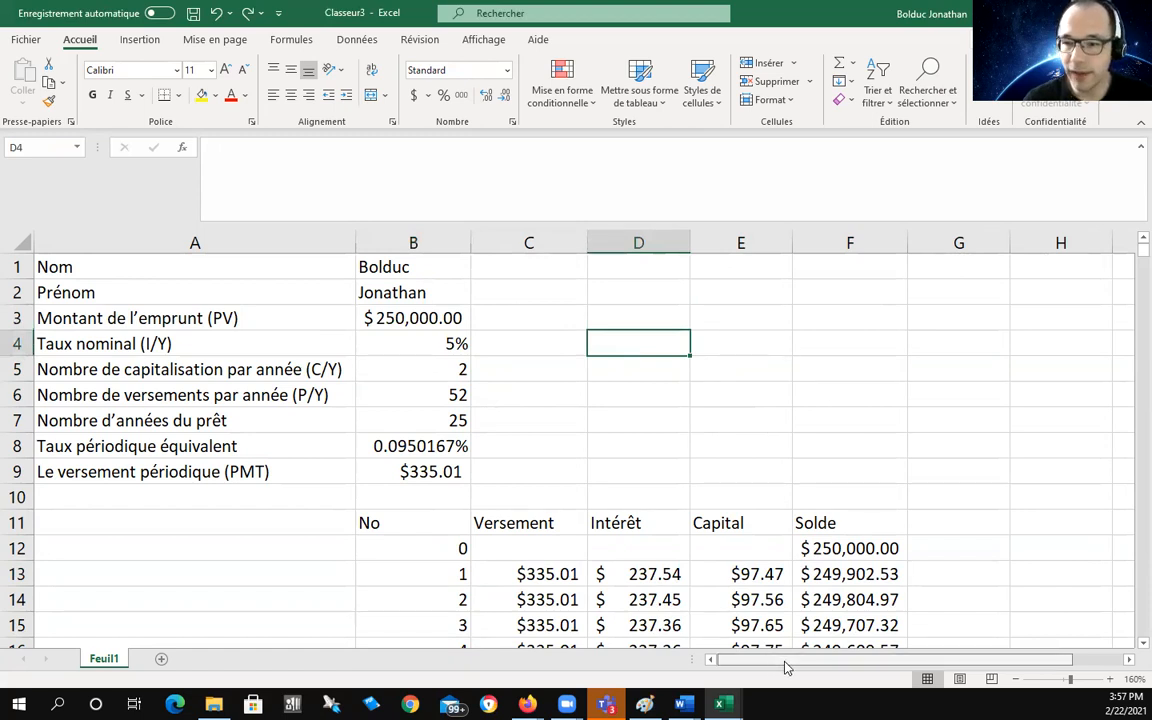
scroll(787, 668, right, 5)
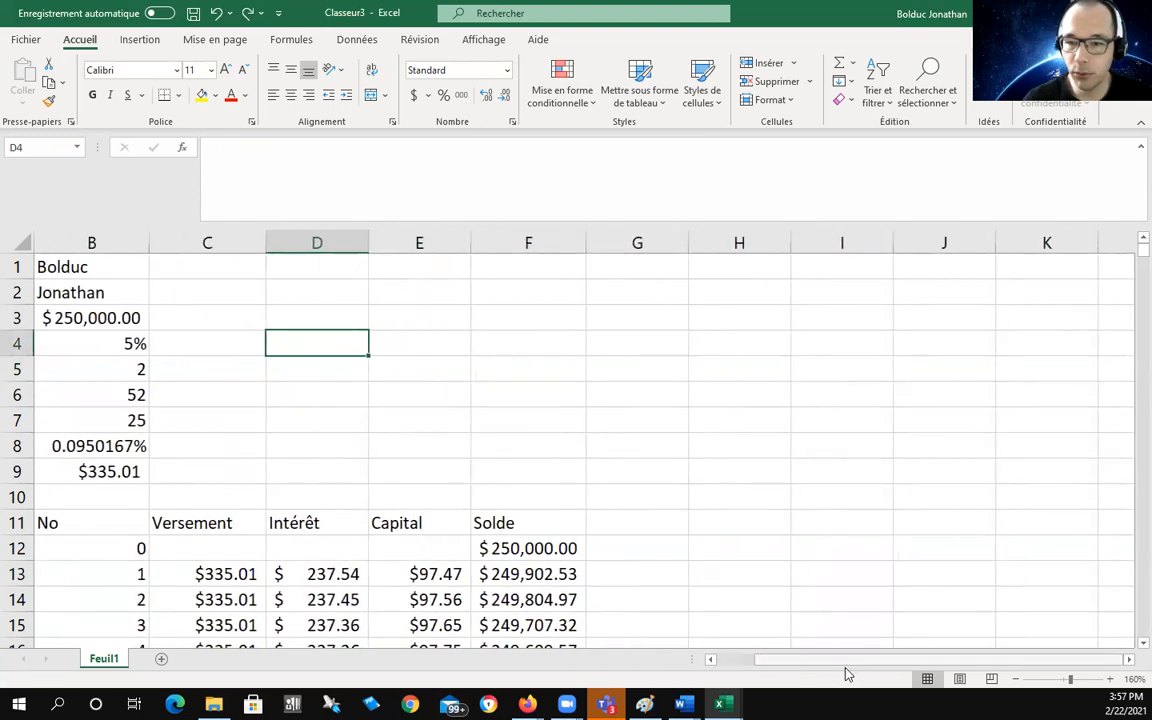
Step: Enter the label 'Total des intérêts' in F2 and widen column F to fit it
scroll(820, 665, left, 5)
click(828, 290)
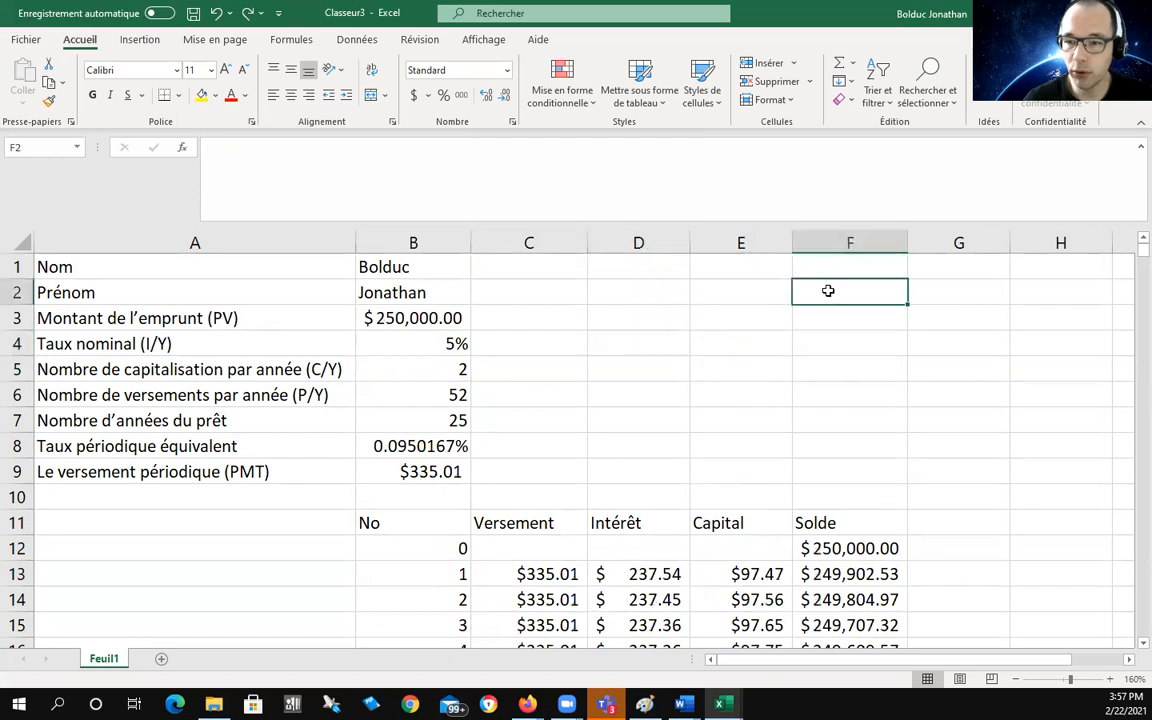
double_click(828, 290)
text(To)
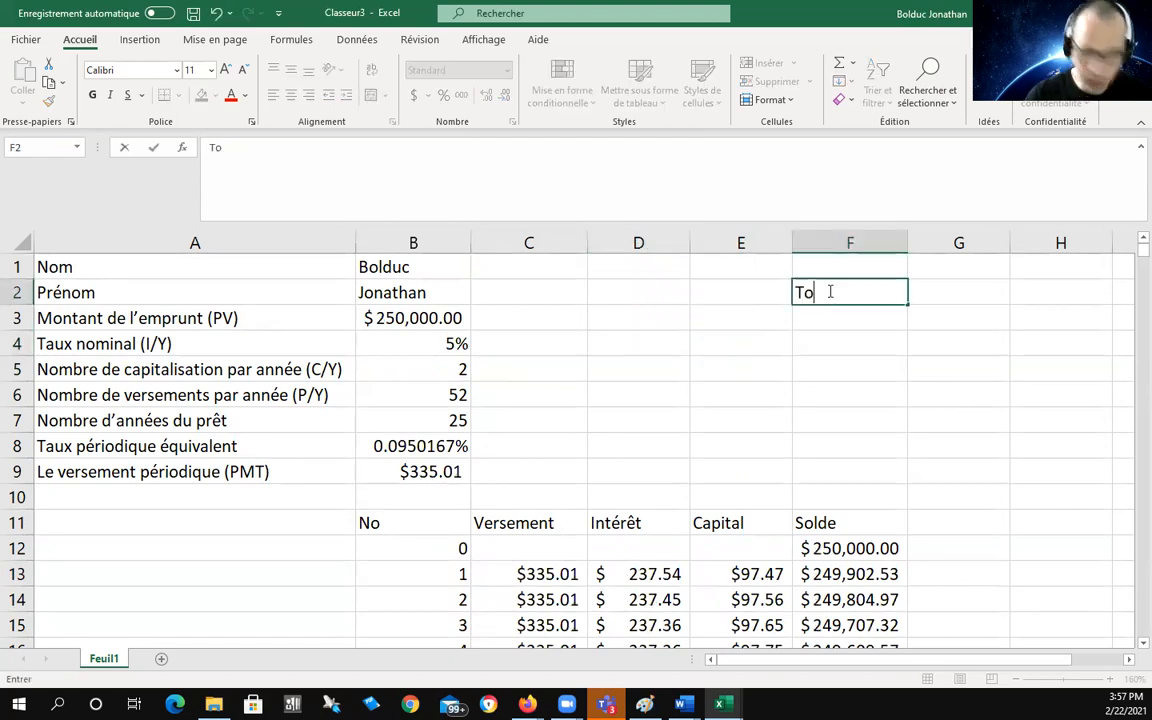
text(tal des intérêts)
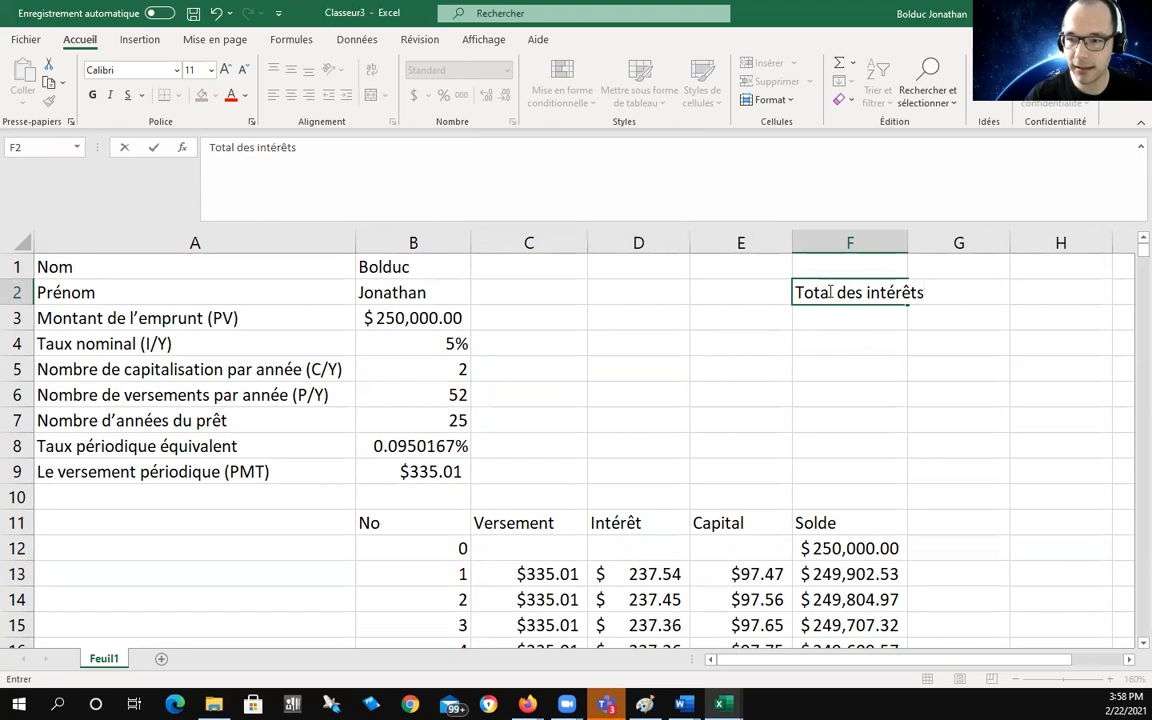
click(848, 342)
drag(907, 242, 941, 242)
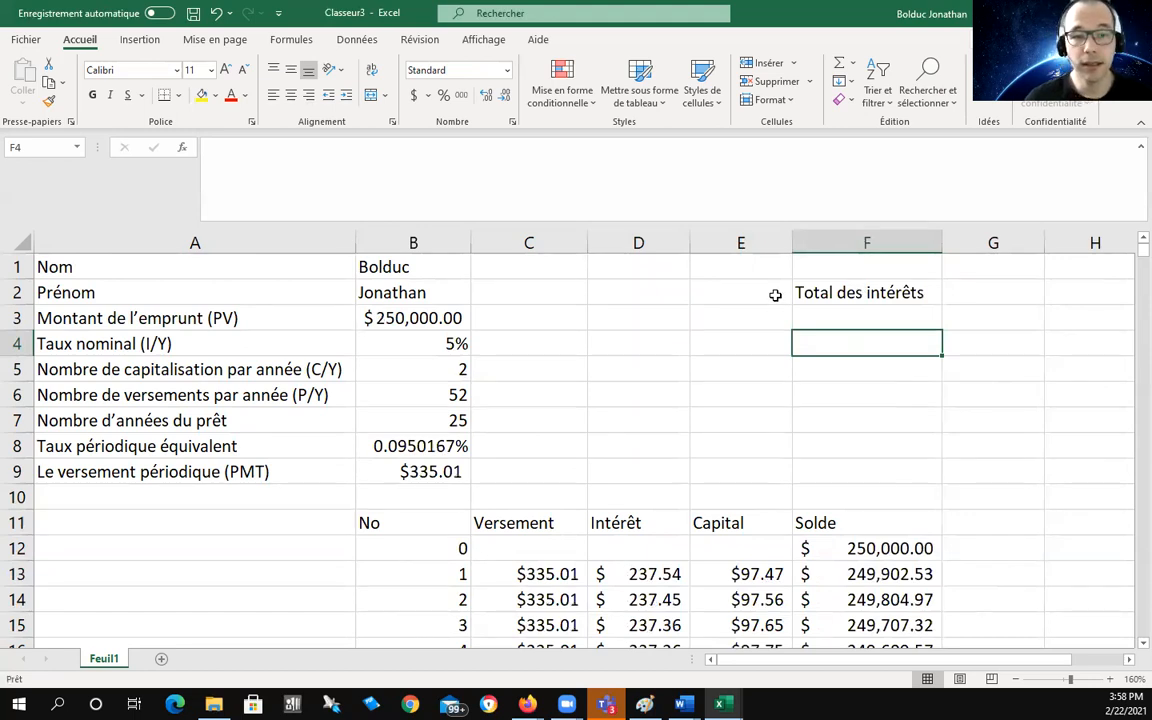
click(866, 291)
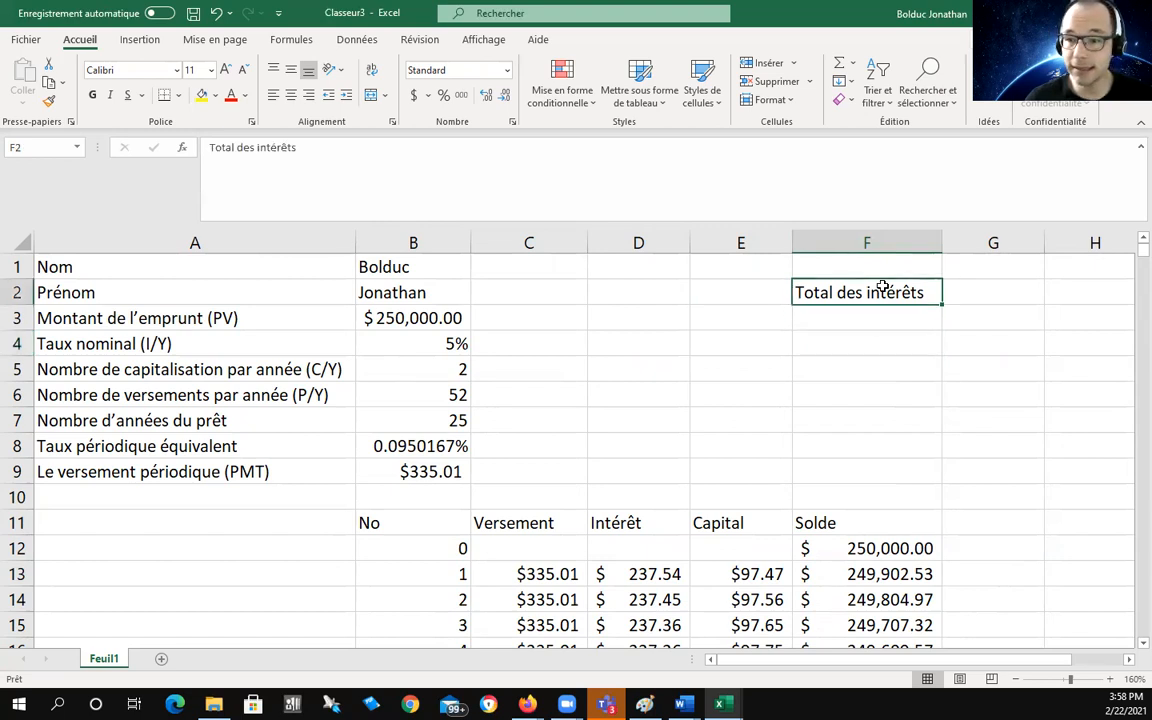
Step: Enter =Somme(D13:D1312) in G2, giving total interest of $185,513.54
click(993, 293)
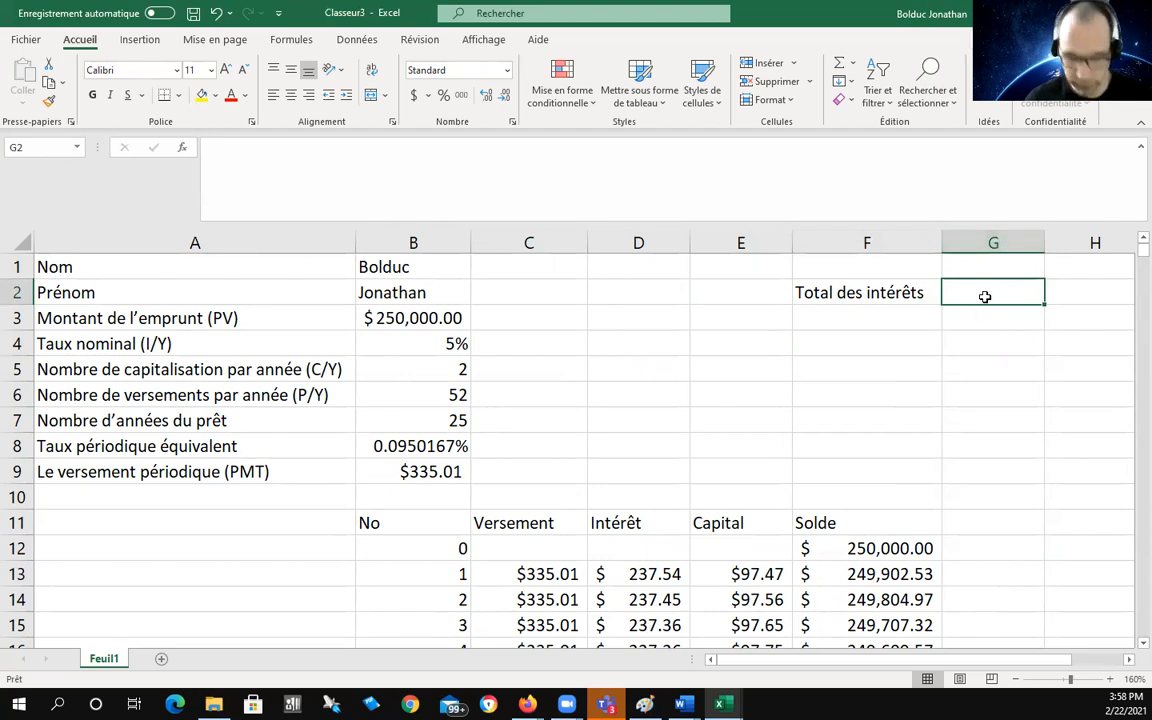
text(=)
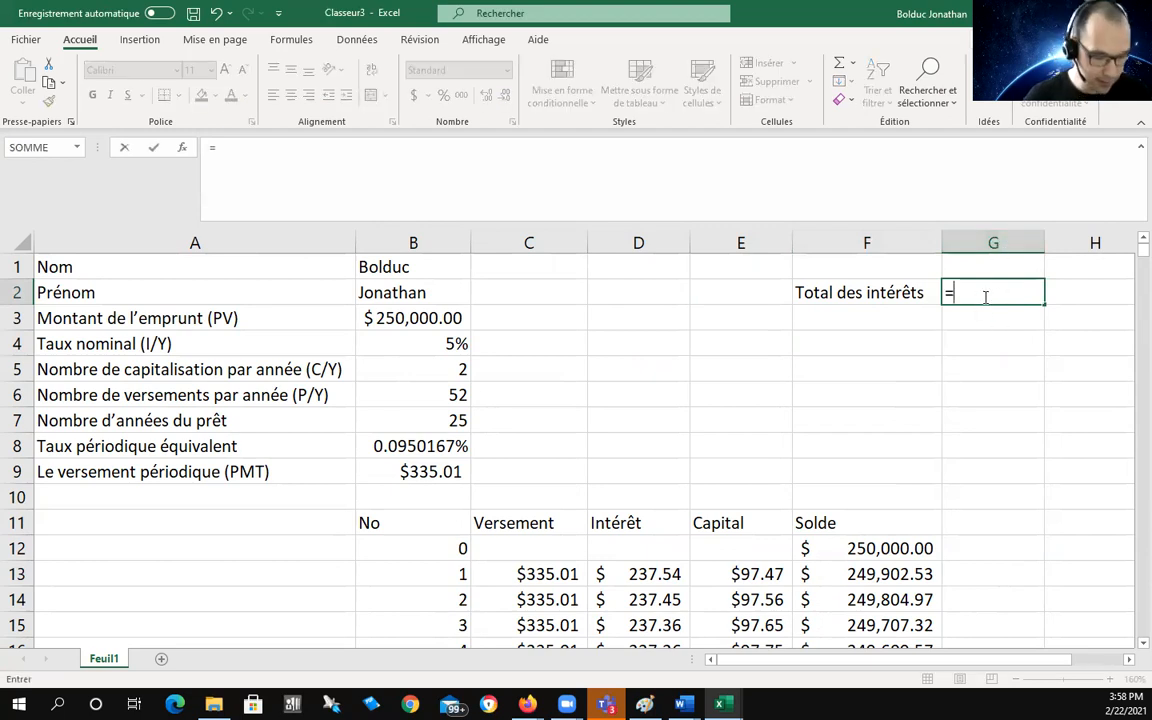
text(Somm)
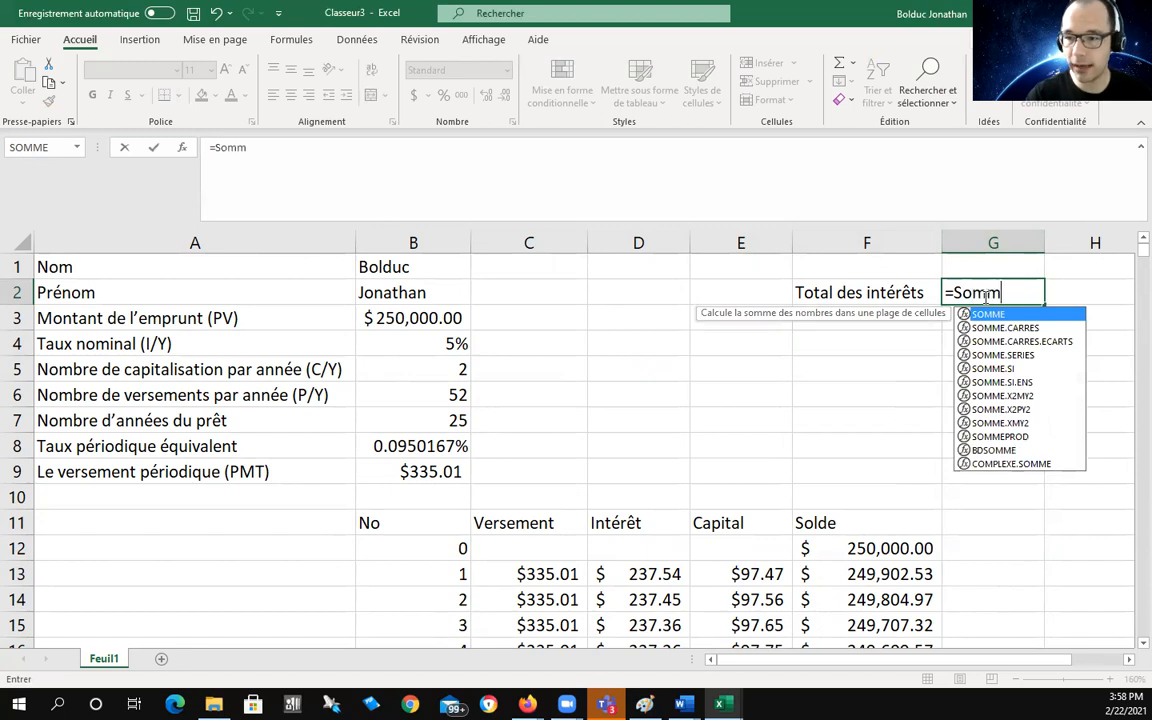
text(e()
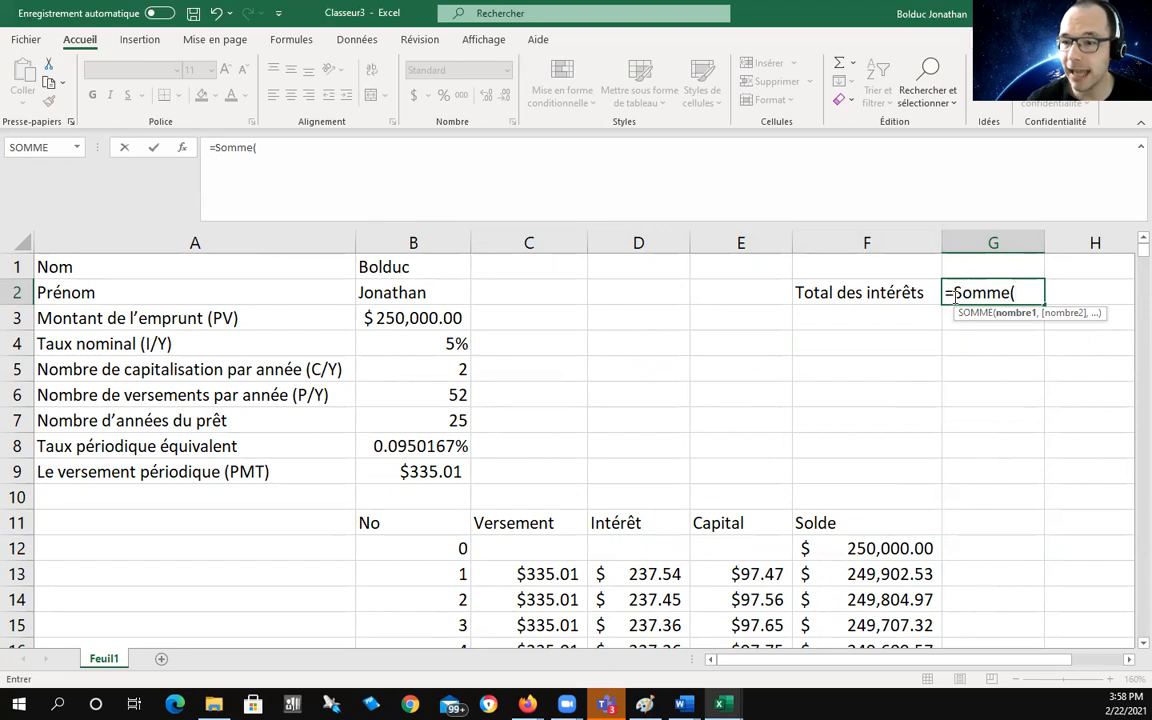
click(634, 574)
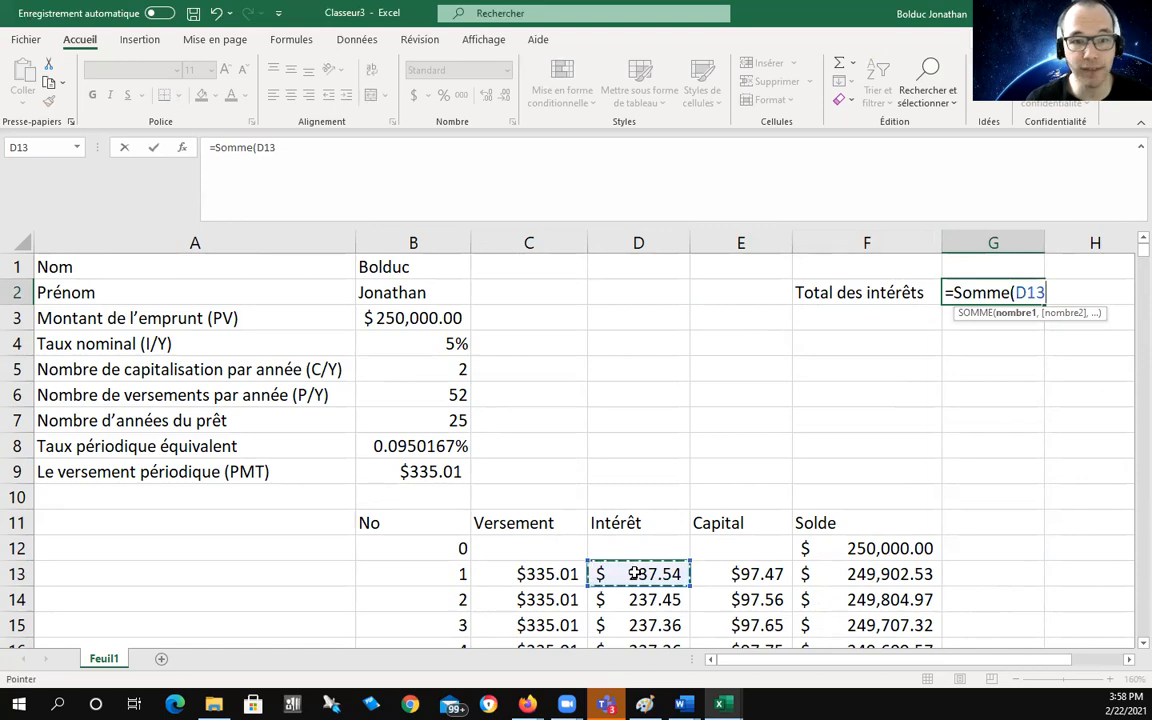
drag(634, 574, 644, 474)
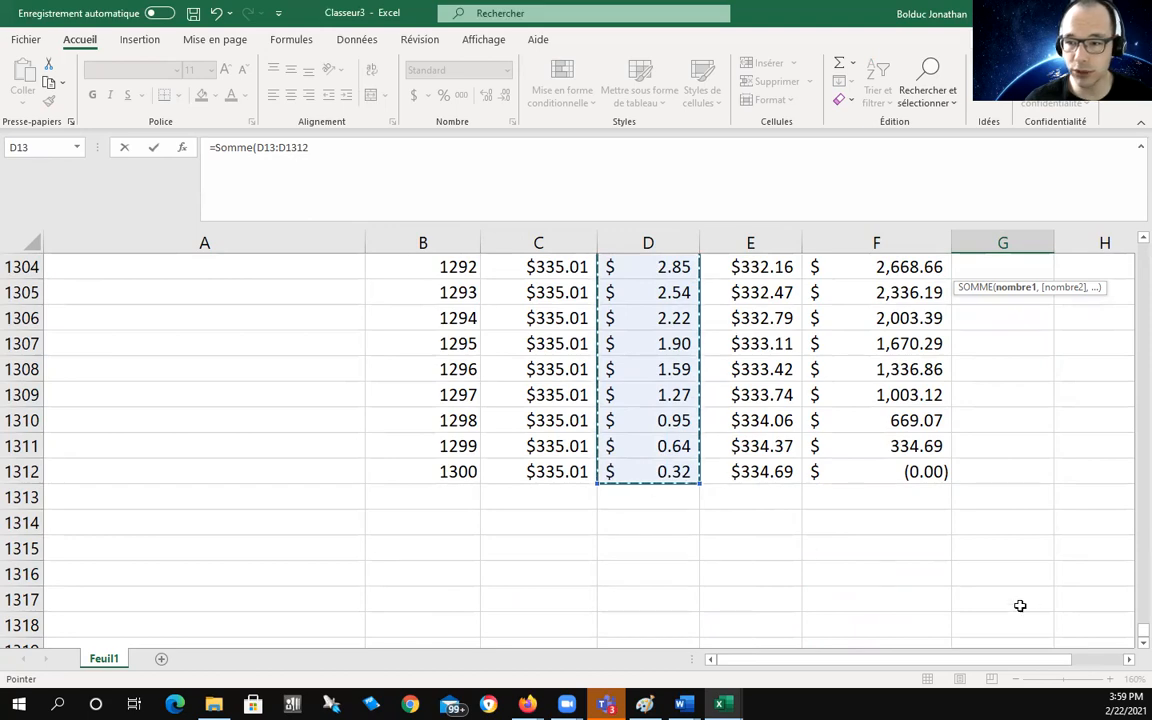
drag(1130, 634, 1130, 224)
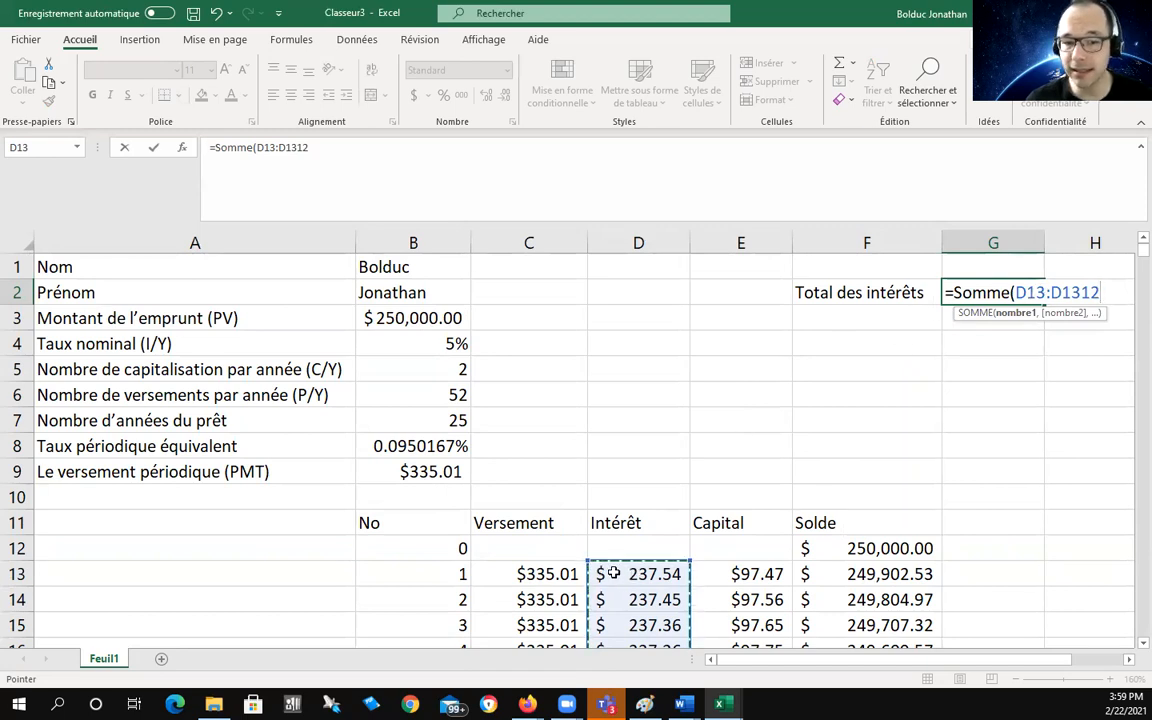
mouse_move(1142, 255)
mouse_down()
mouse_move(1129, 638)
mouse_move(1130, 253)
mouse_up()
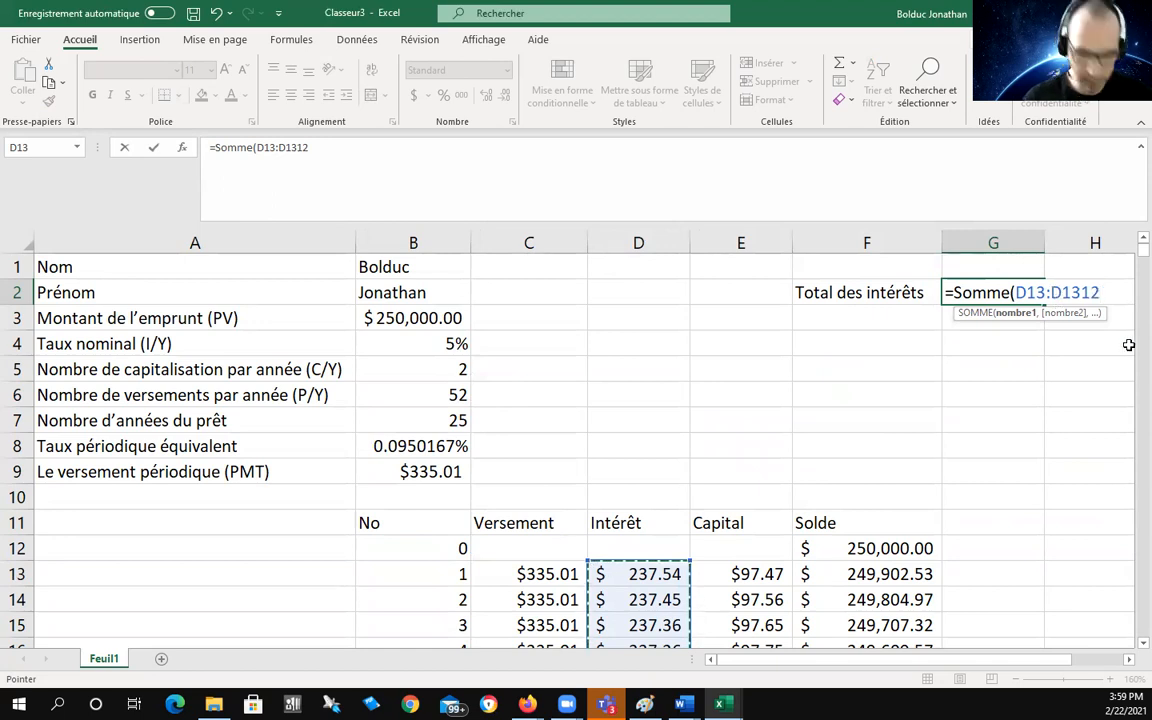
text())
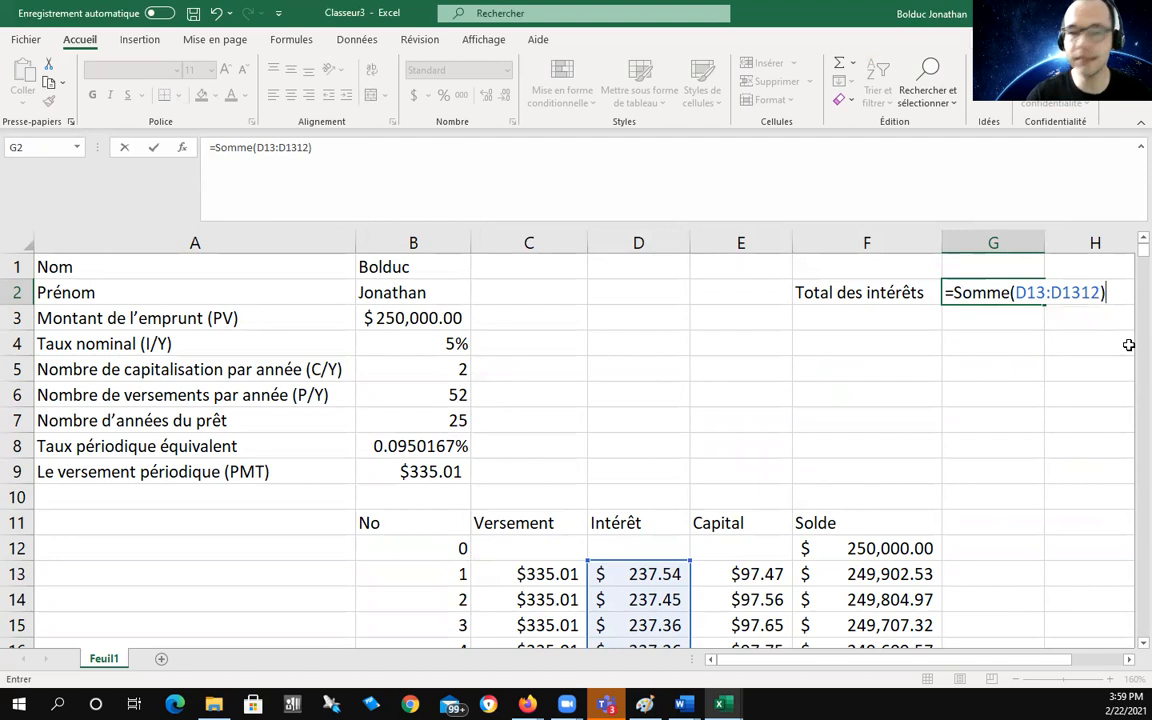
key(Return)
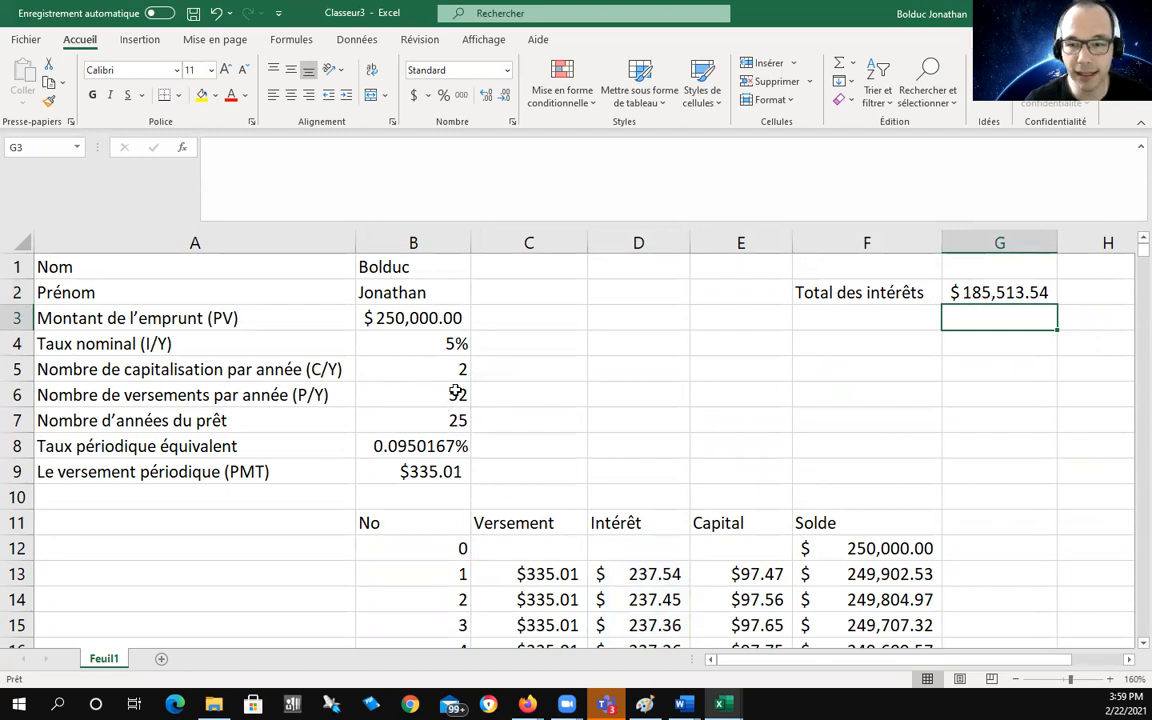
Step: Enter the label 'Total du capital' in F3
click(879, 313)
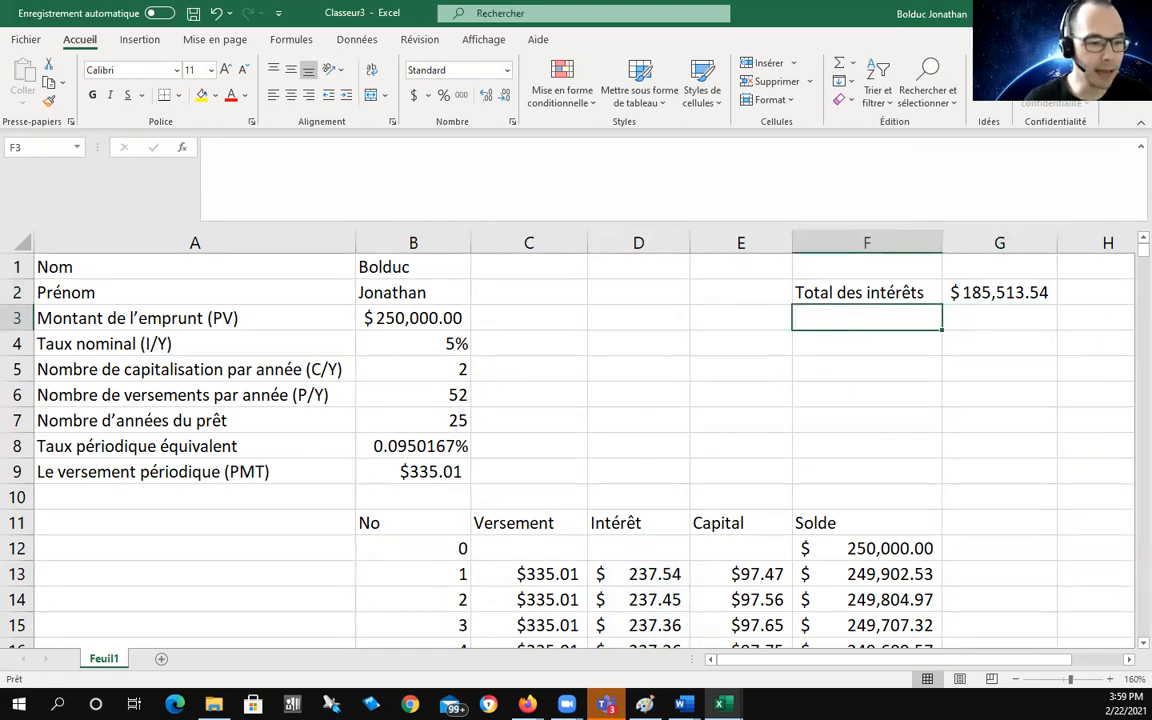
double_click(854, 315)
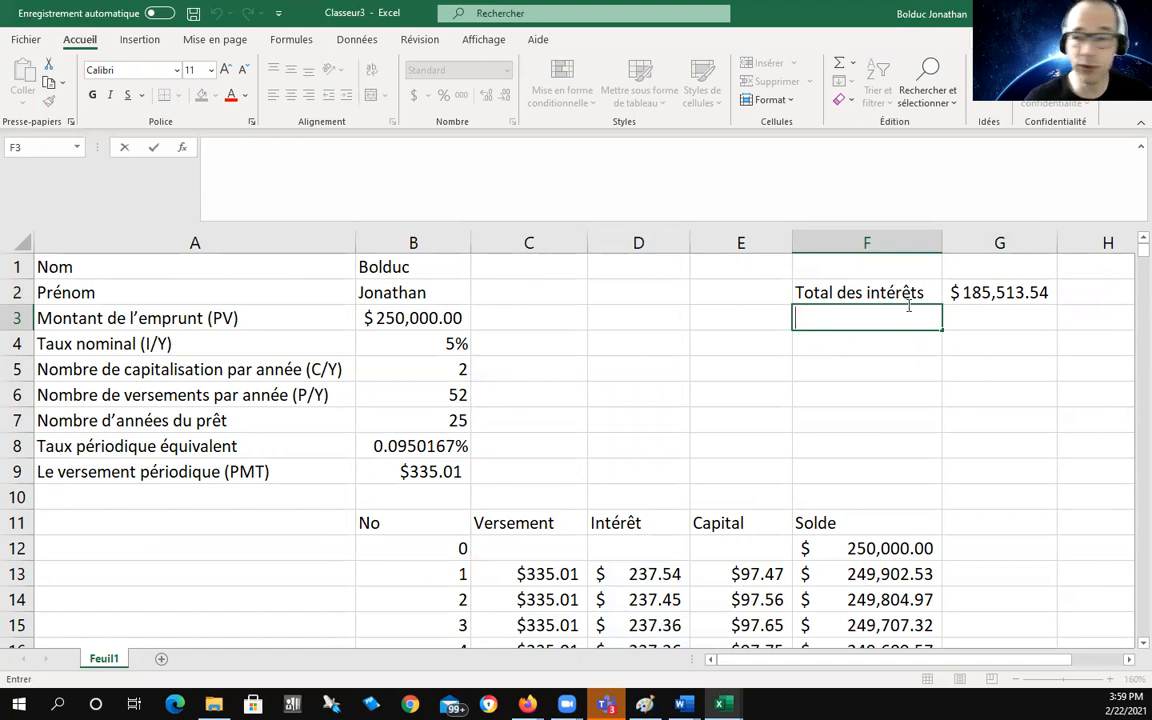
text(Total )
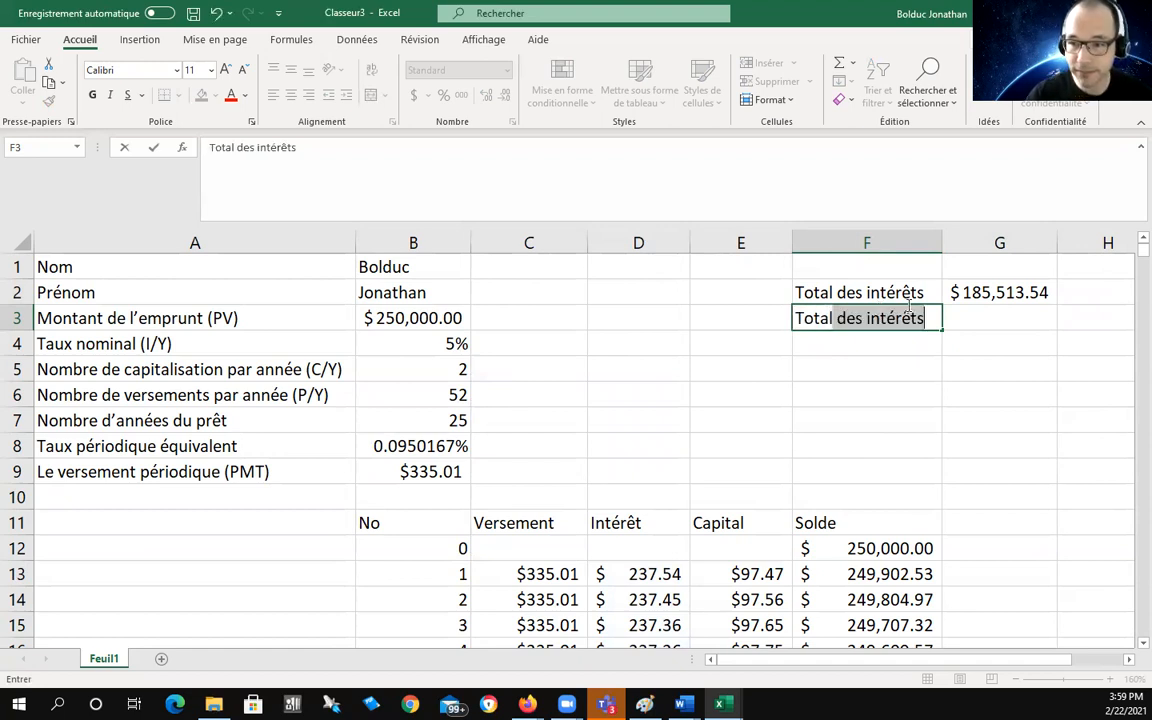
text(du capital)
click(987, 310)
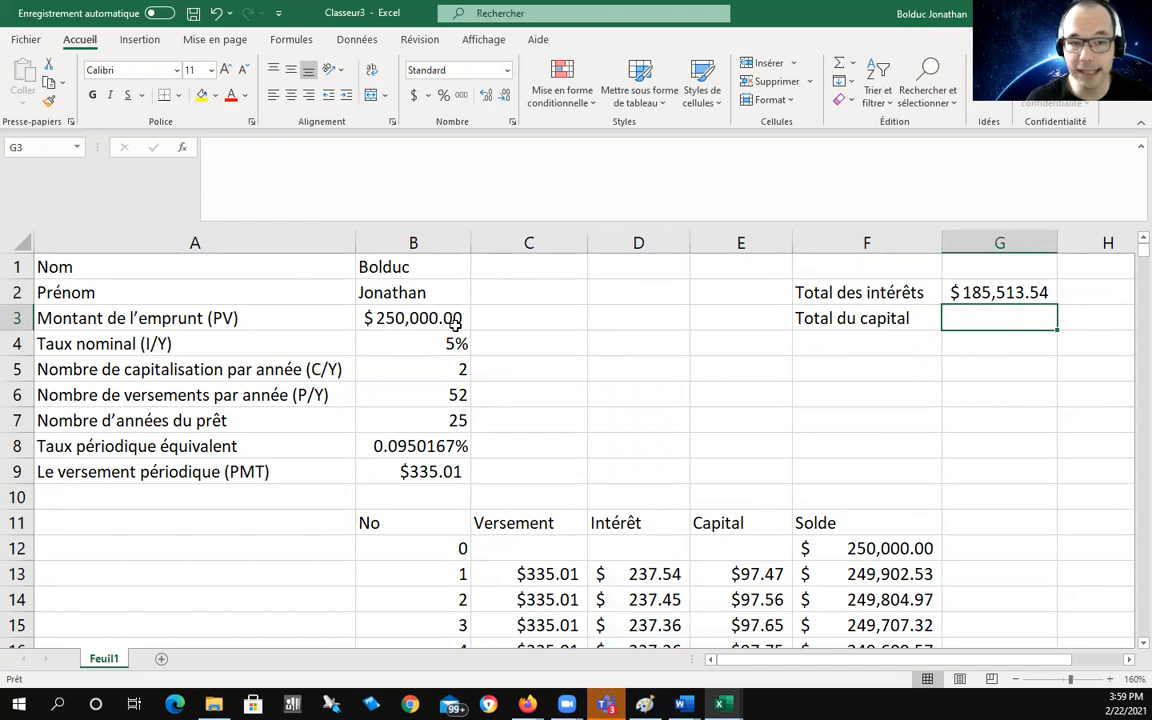
Step: Enter =Somme(E13:E1312) in G3, giving total capital of $250,000.00
double_click(979, 320)
text(=)
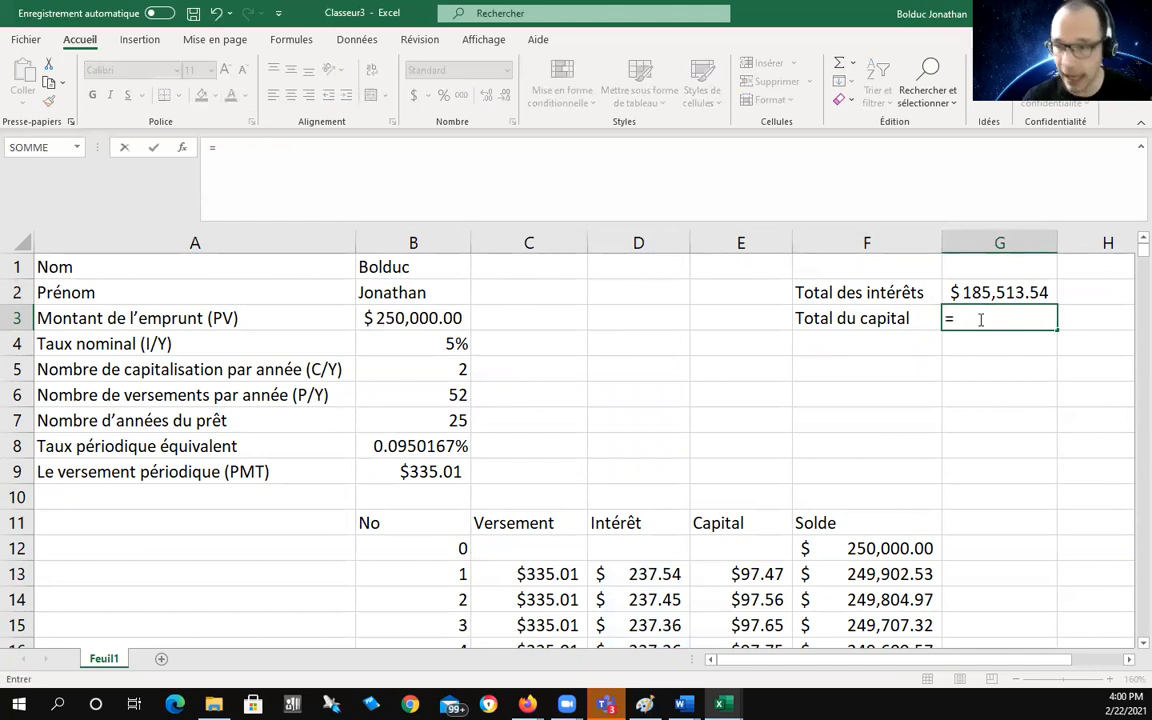
text(Somme)
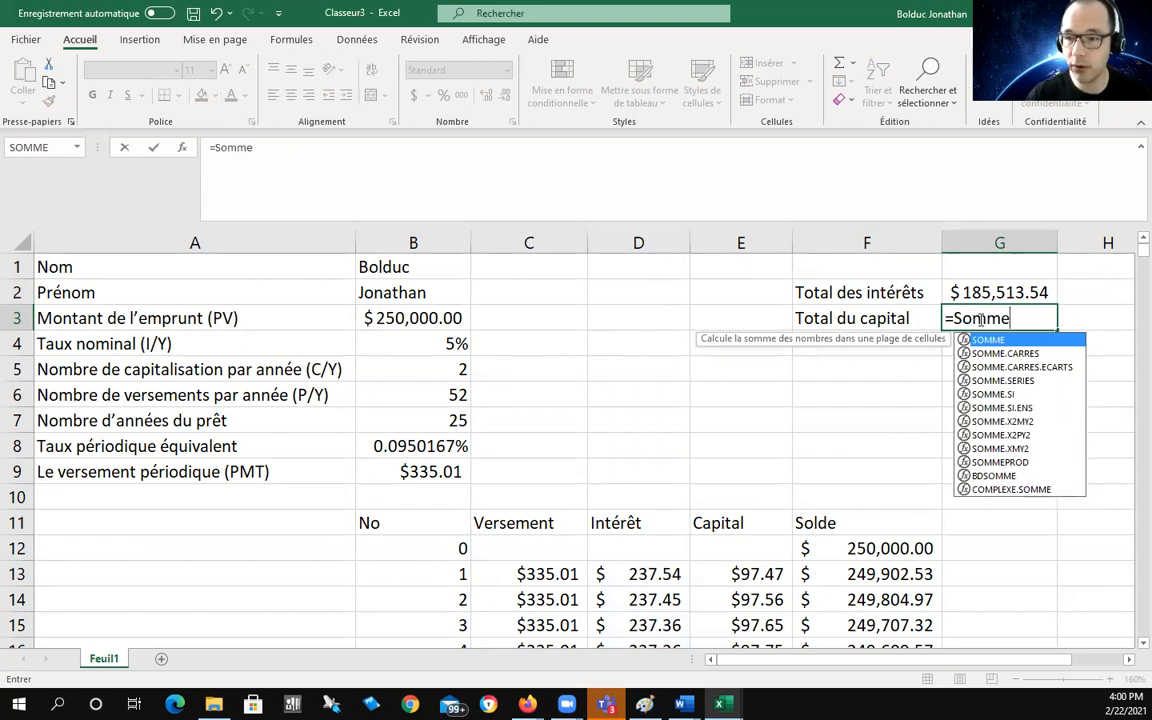
text(*)
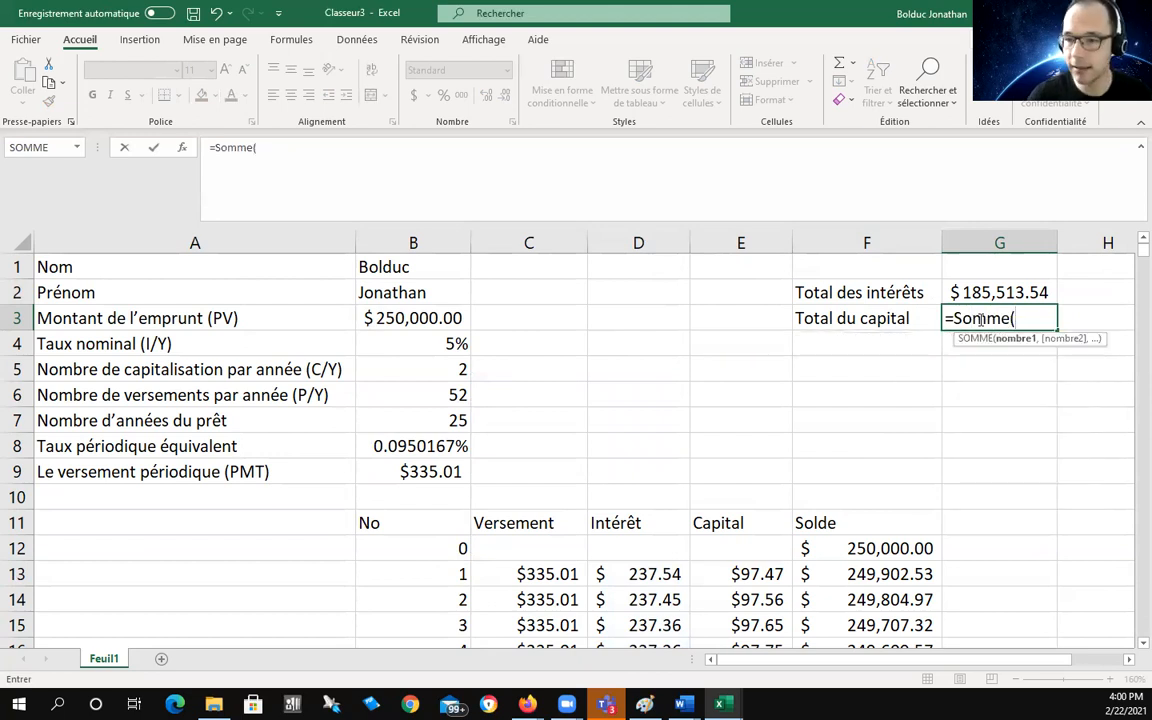
drag(745, 574, 756, 692)
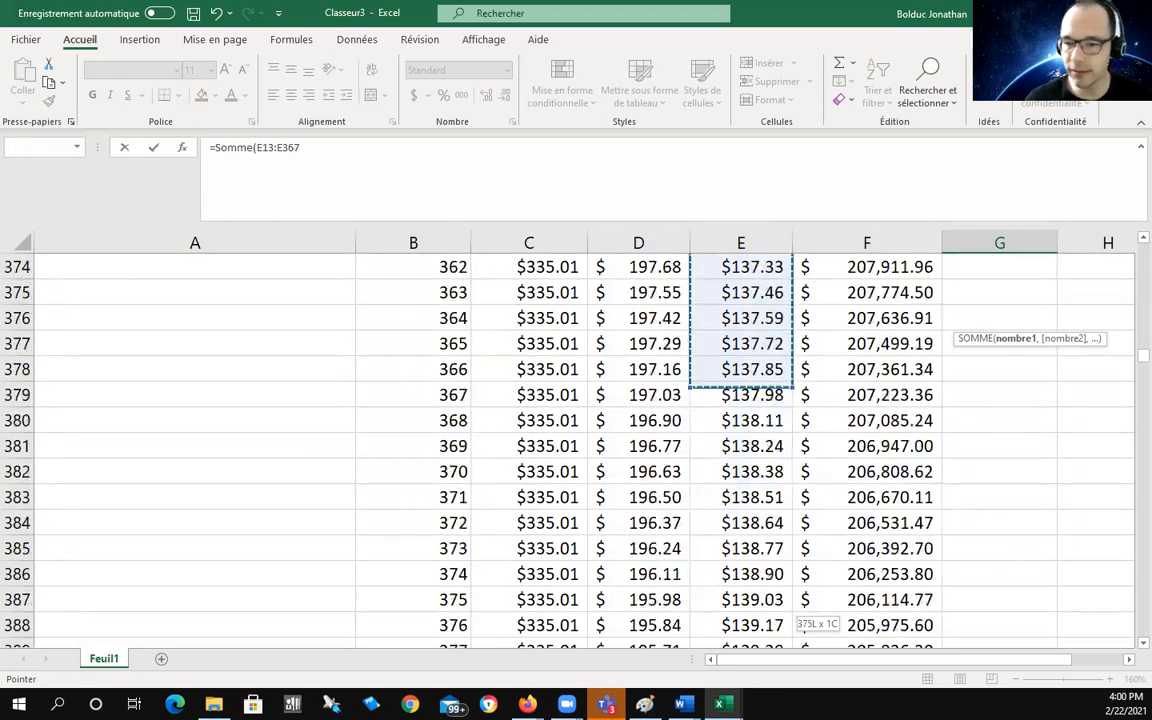
drag(756, 692, 773, 597)
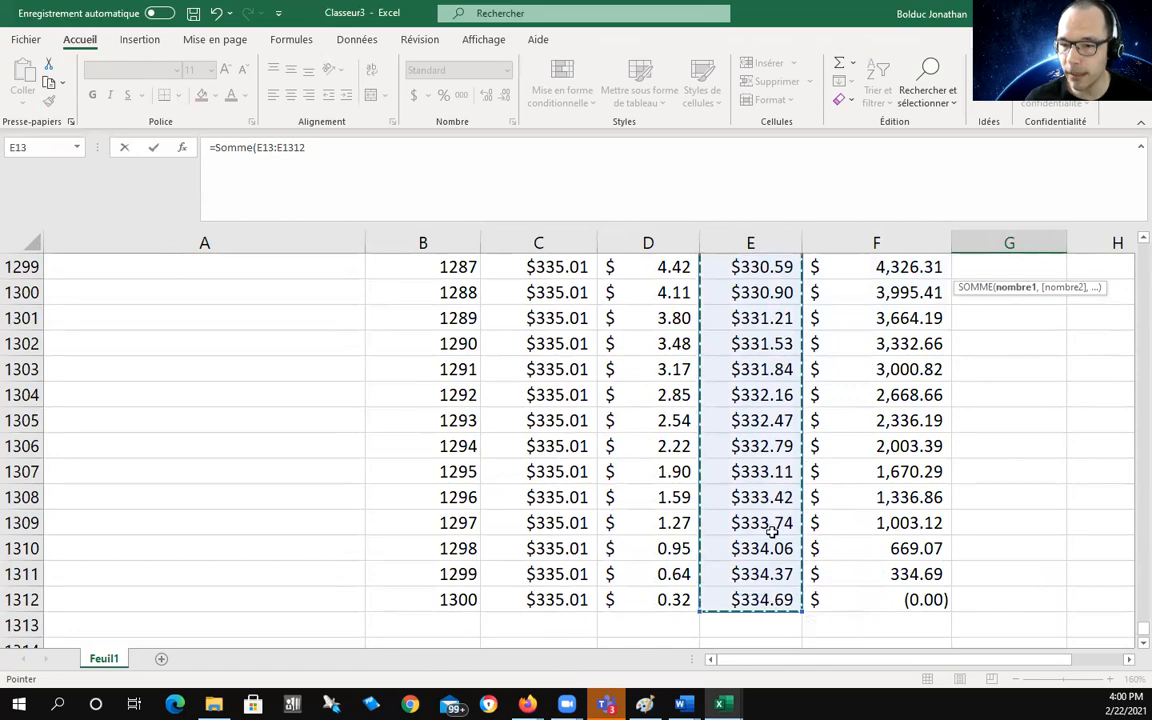
drag(1130, 626, 1128, 250)
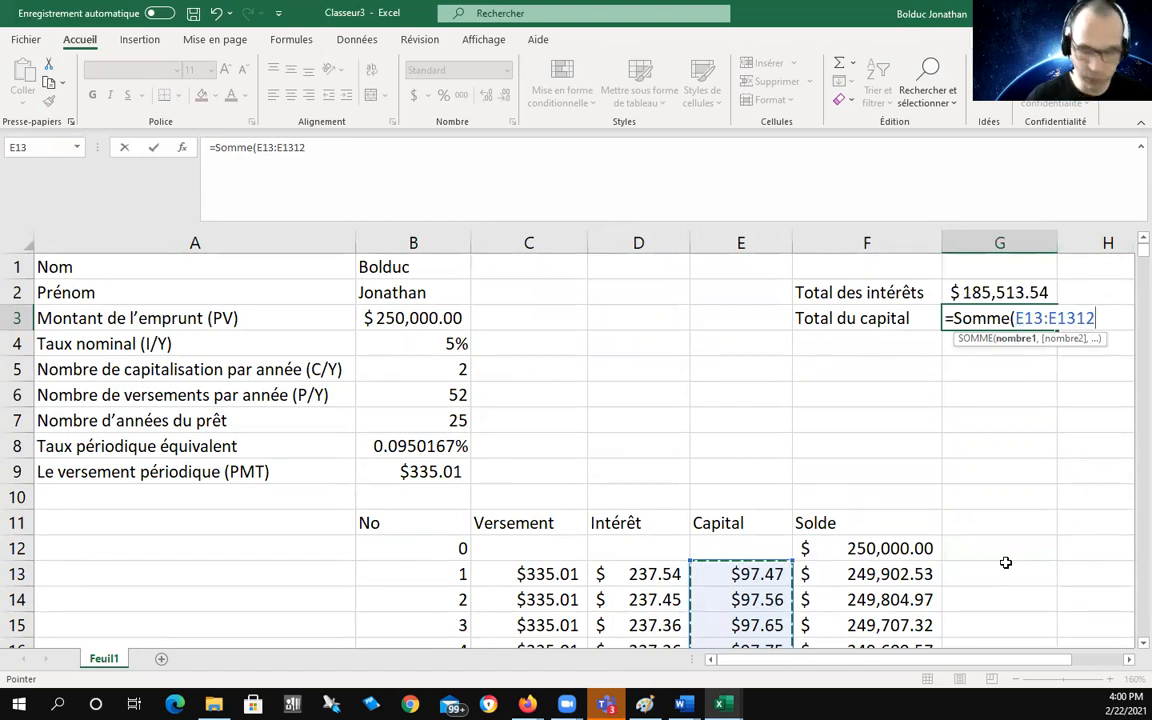
text())
key(Return)
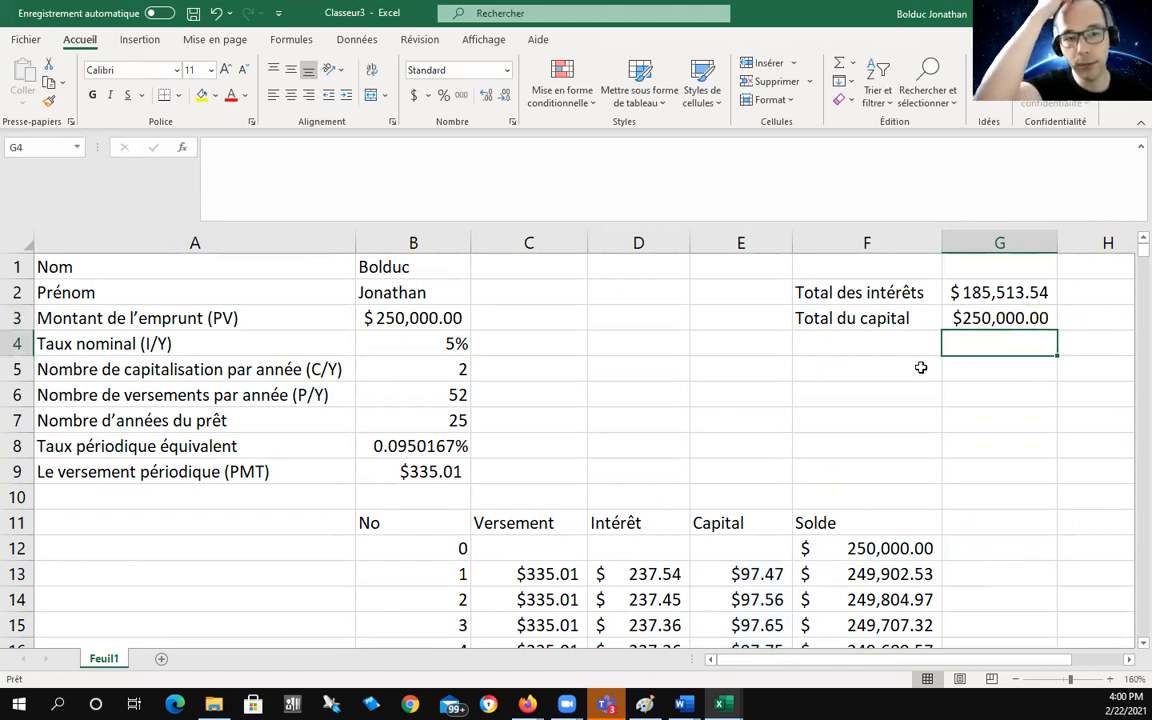
double_click(387, 321)
key(BackSpace)
text(4)
key(Return)
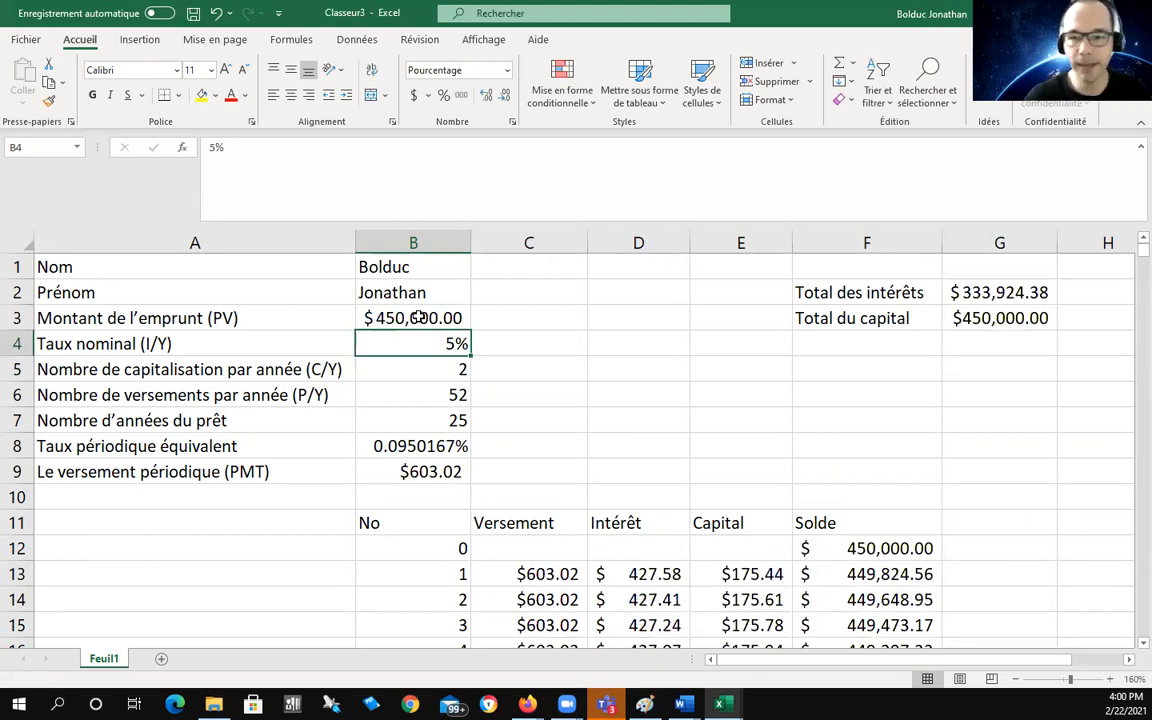
double_click(400, 318)
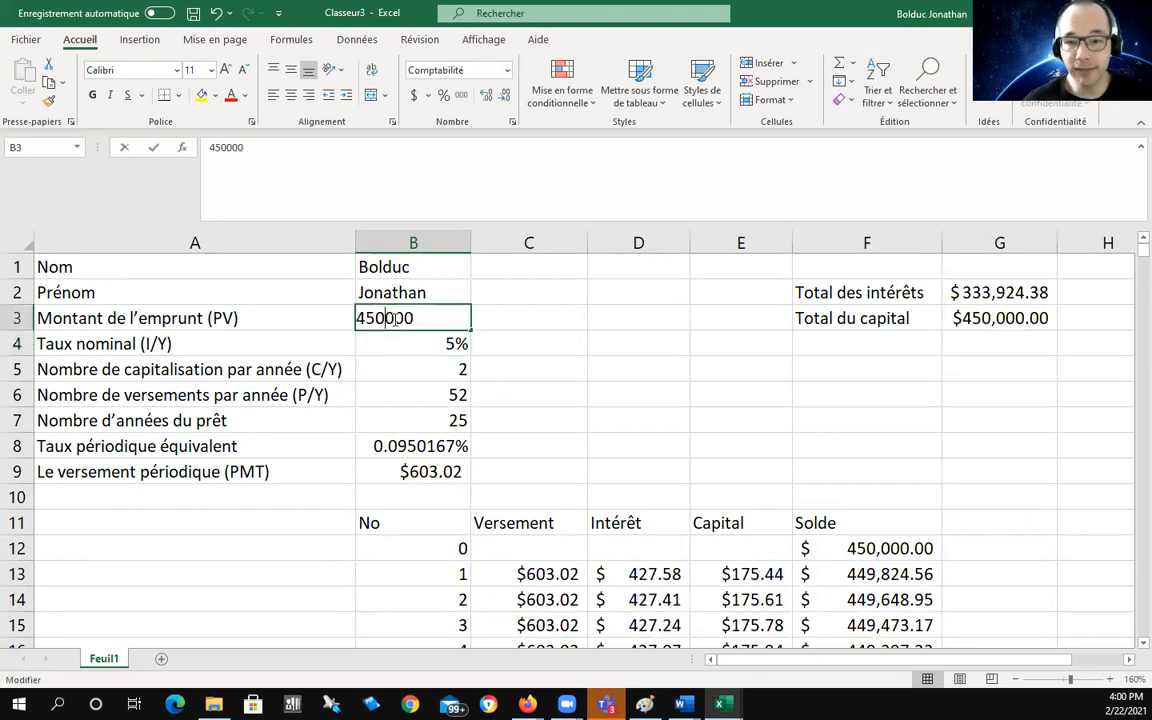
key(BackSpace)
text(2)
key(Return)
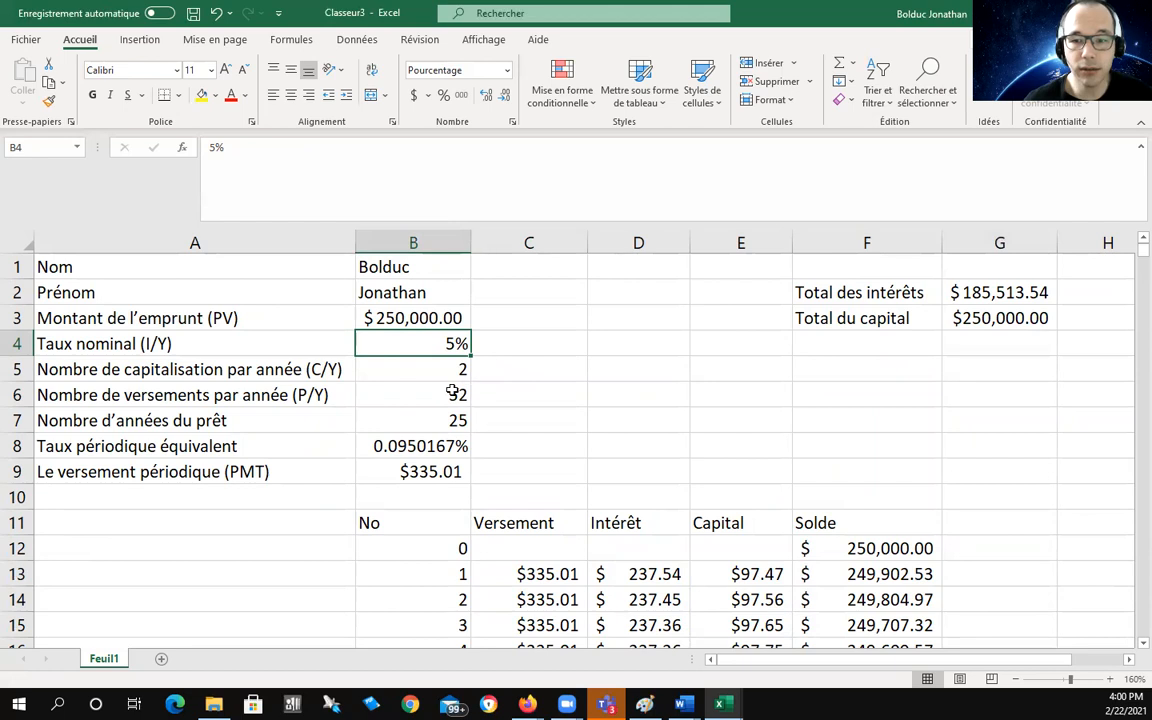
key(Down)
key(Down)
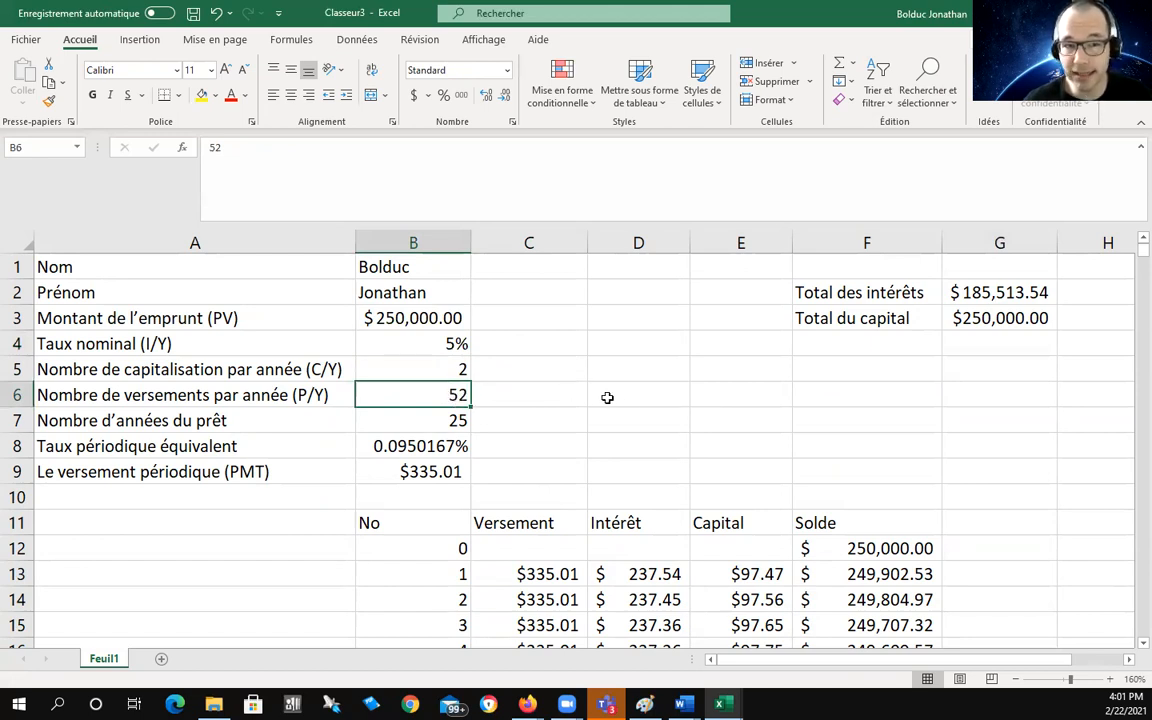
Step: Set payments per year to 12 for a $1,454.01 payment, and widen column G for the totals
text(1)
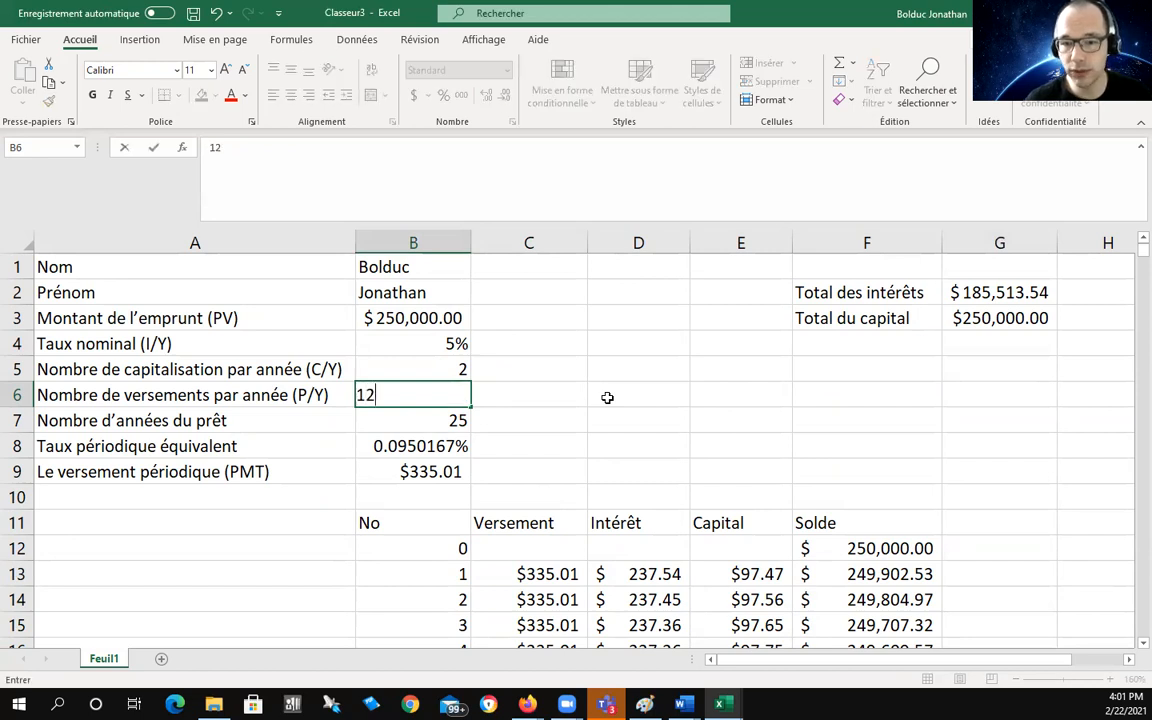
text(2)
key(Return)
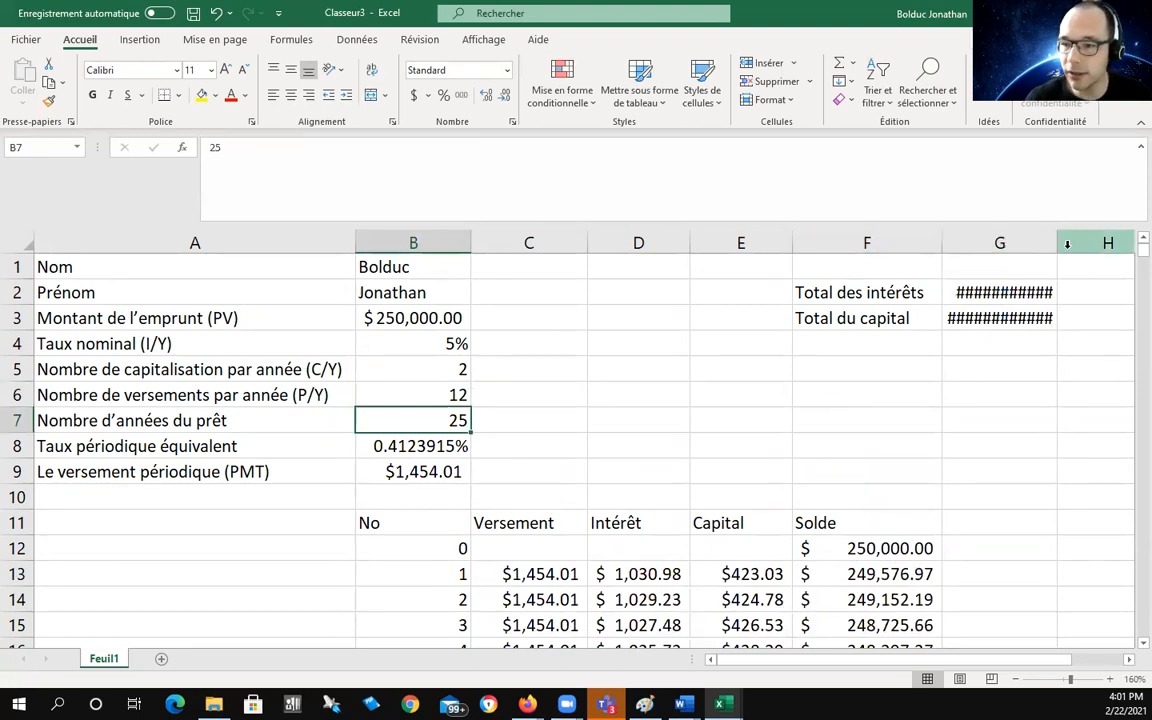
drag(1057, 243, 1105, 245)
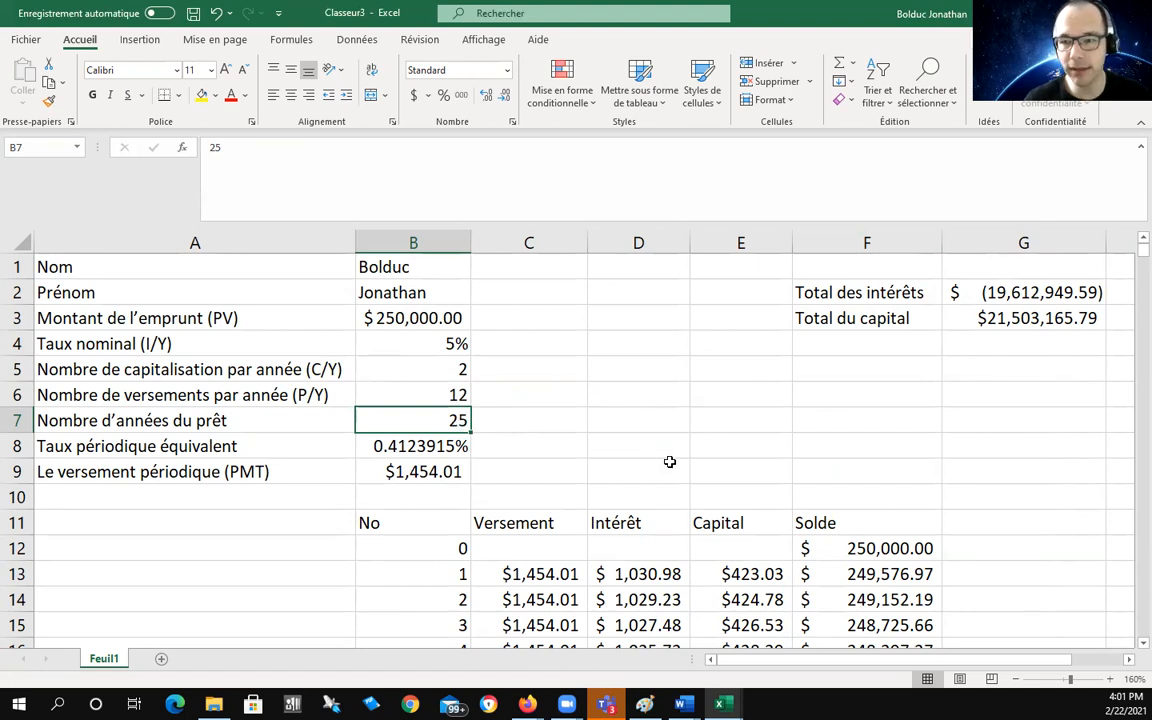
Step: Delete all rows after payment 300, leaving totals of $186,203.74 interest and $250,000.00 capital
scroll(670, 462, down, 17)
scroll(670, 462, down, 20)
scroll(670, 462, down, 19)
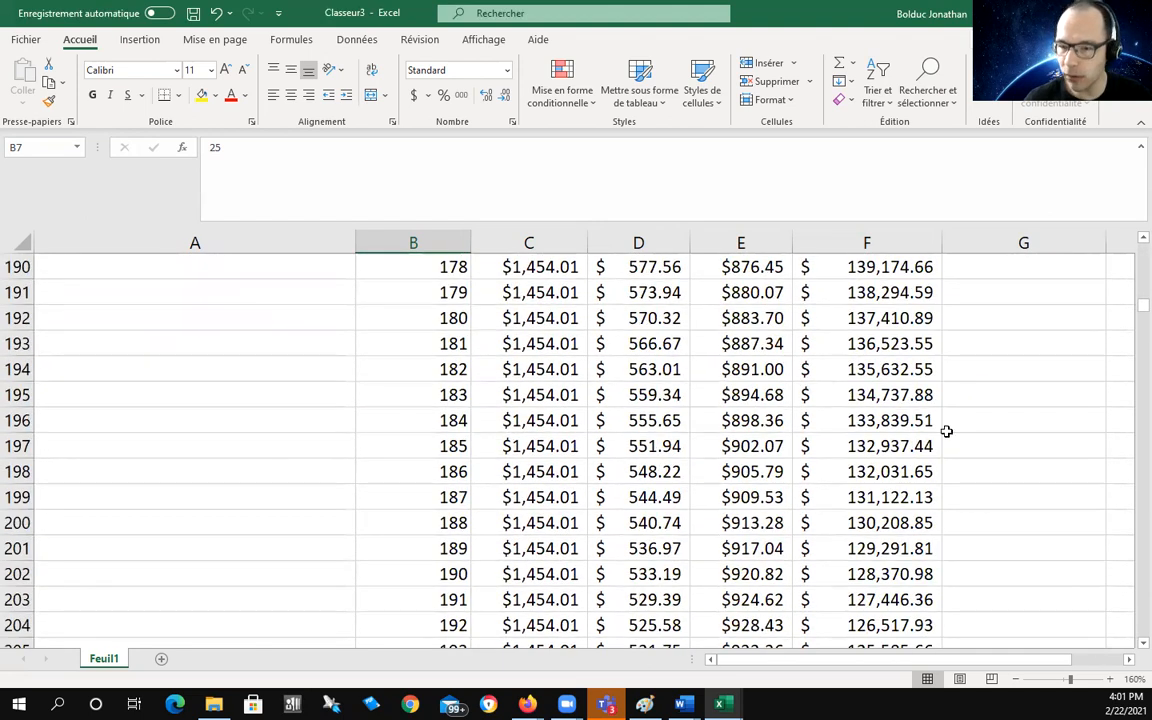
scroll(730, 370, down, 20)
scroll(730, 370, down, 13)
scroll(728, 371, down, 1)
drag(430, 472, 918, 471)
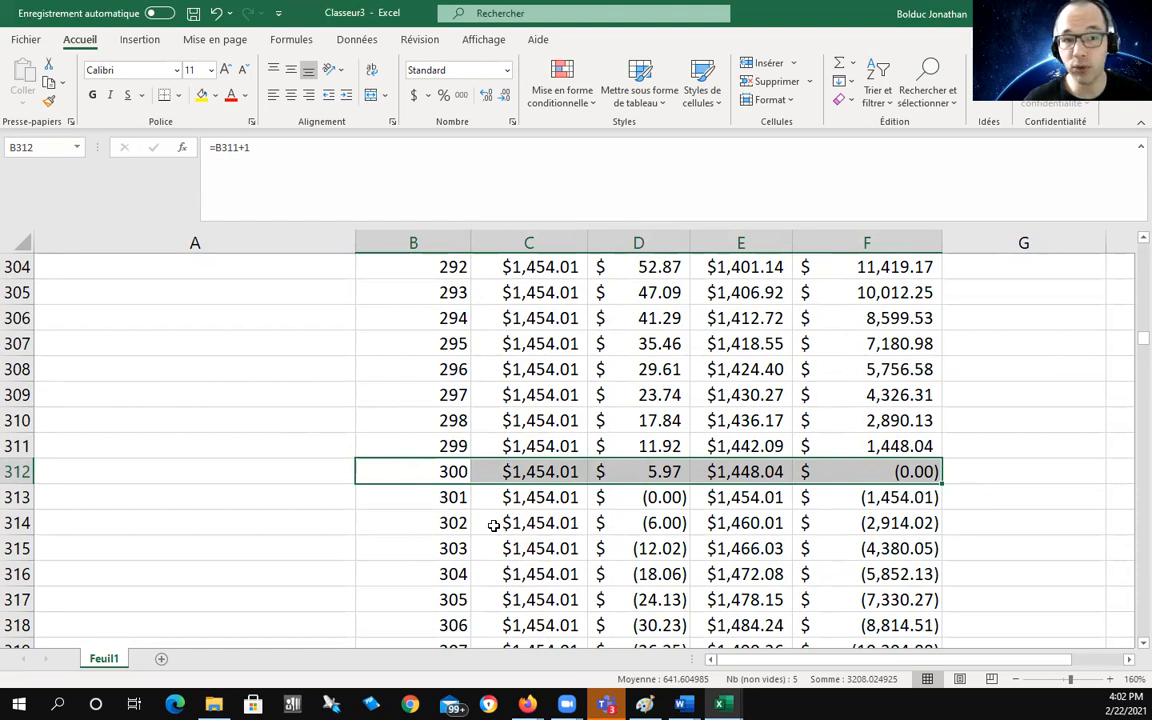
drag(440, 497, 878, 496)
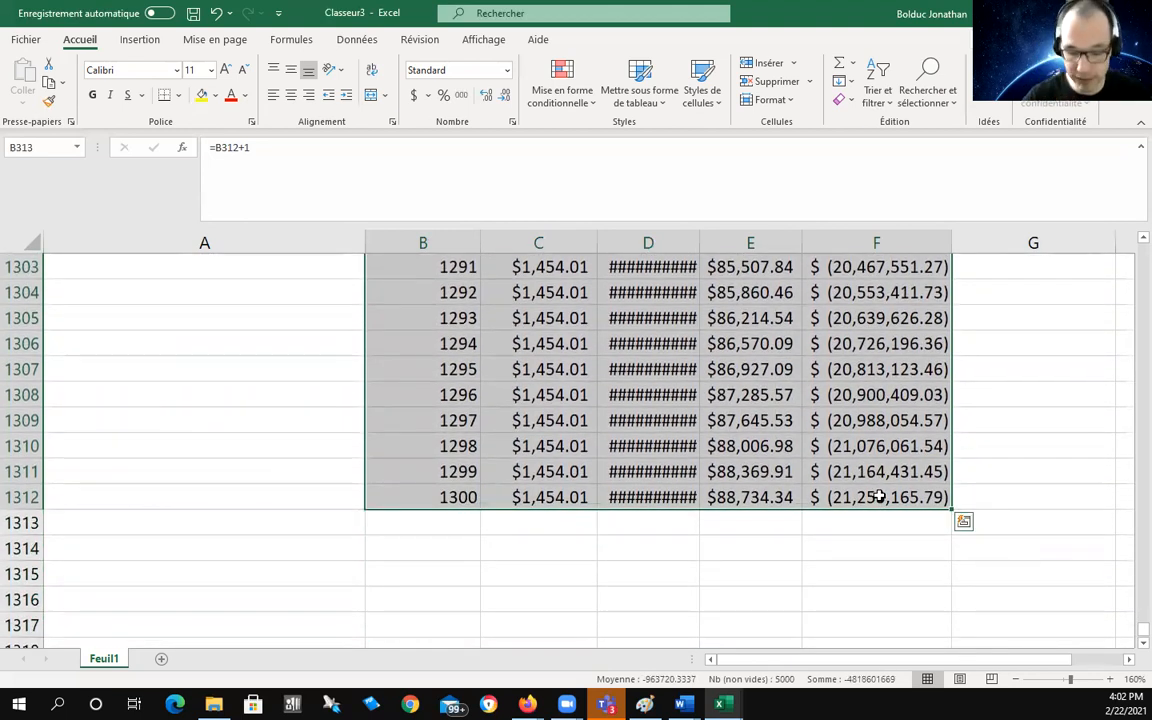
key(Delete)
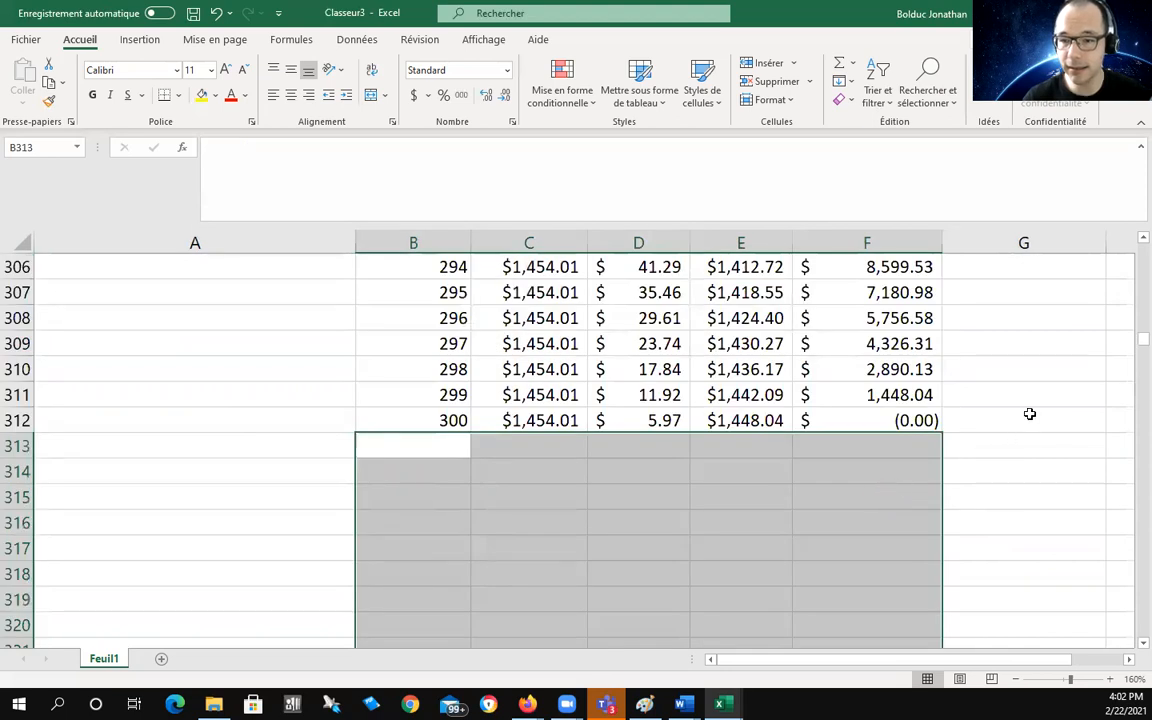
click(1040, 432)
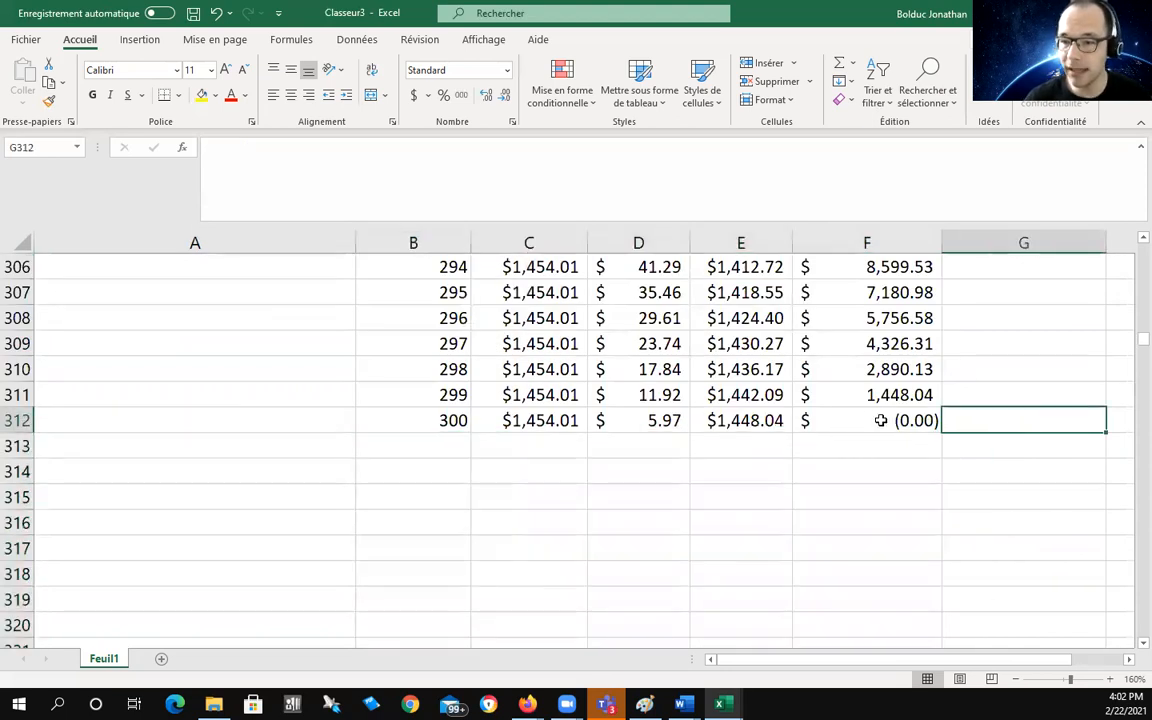
drag(1130, 347, 1130, 240)
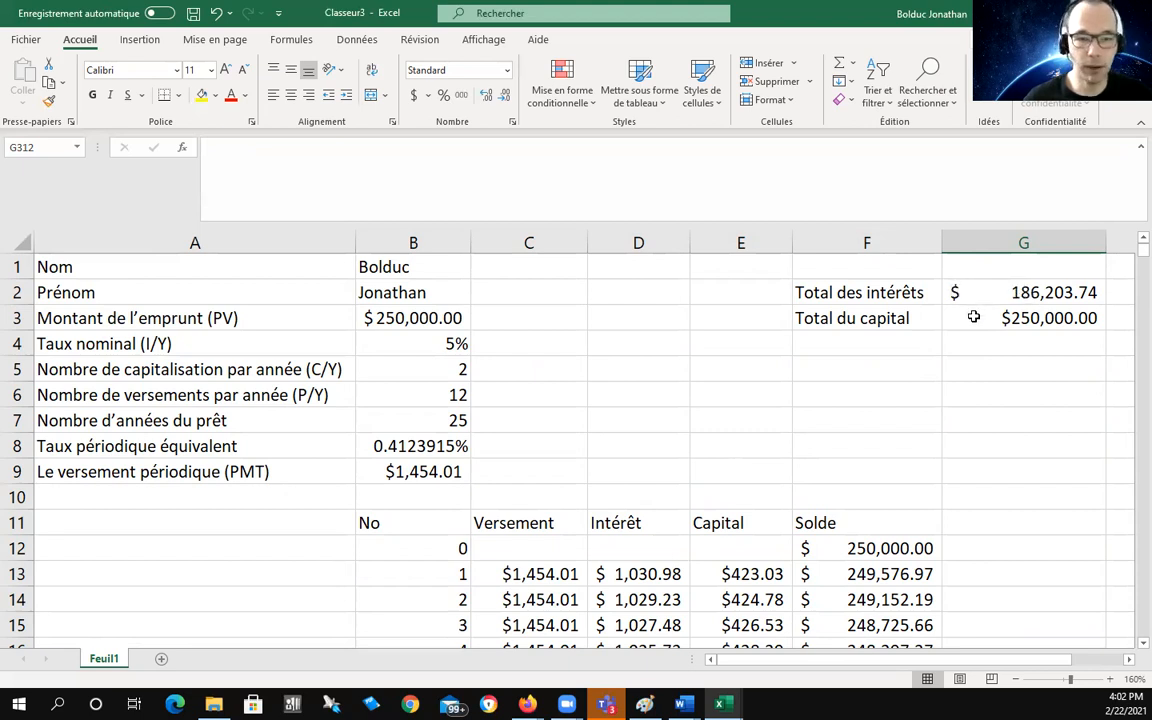
Step: Enter the label 'Total des versements' in F4 and widen column F to fit
double_click(867, 347)
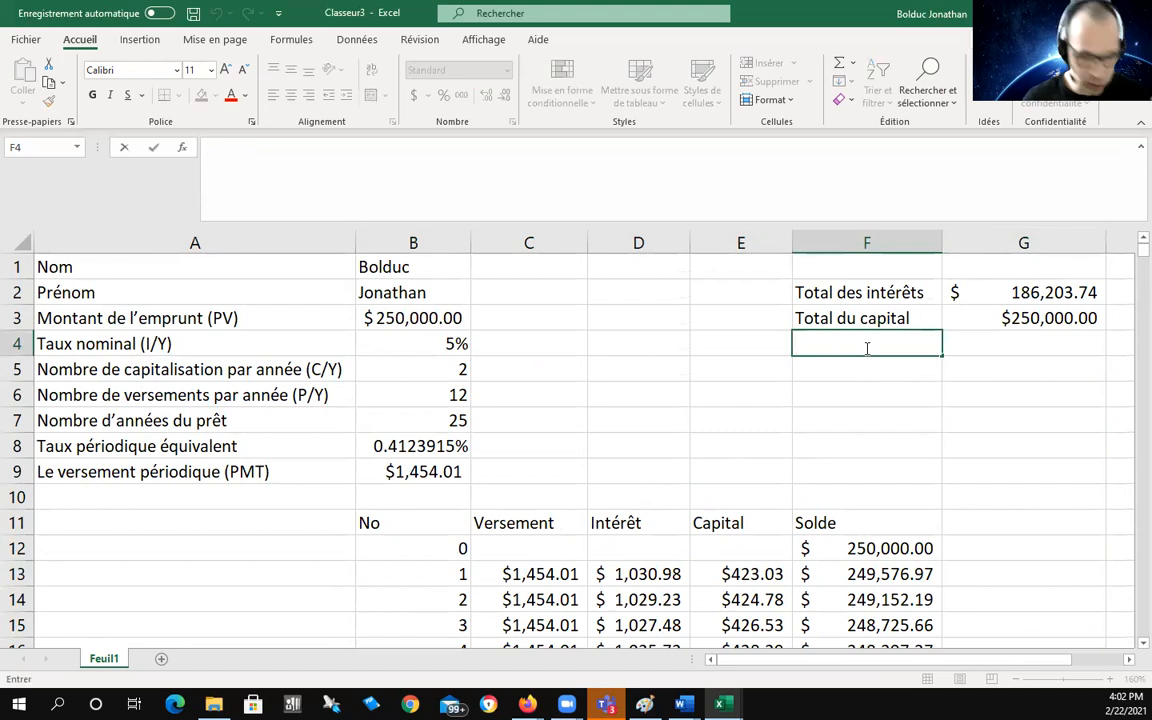
text(Total des verce)
key(BackSpace)
key(BackSpace)
text(sements)
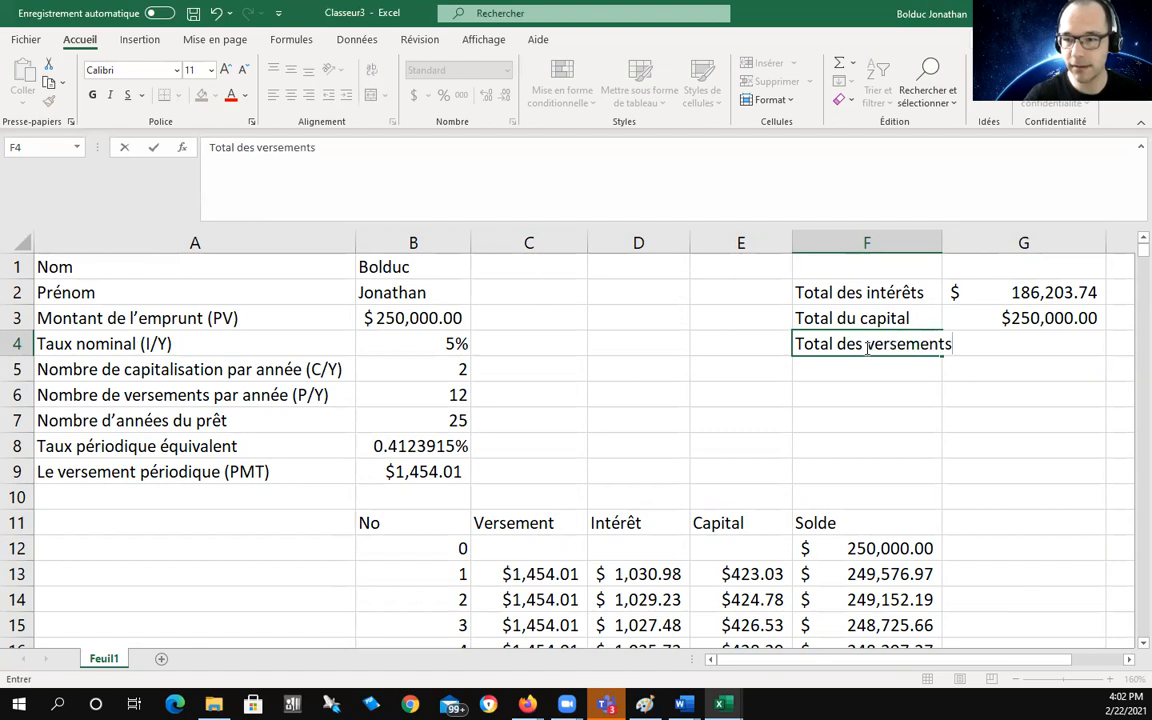
click(928, 444)
drag(941, 244, 964, 246)
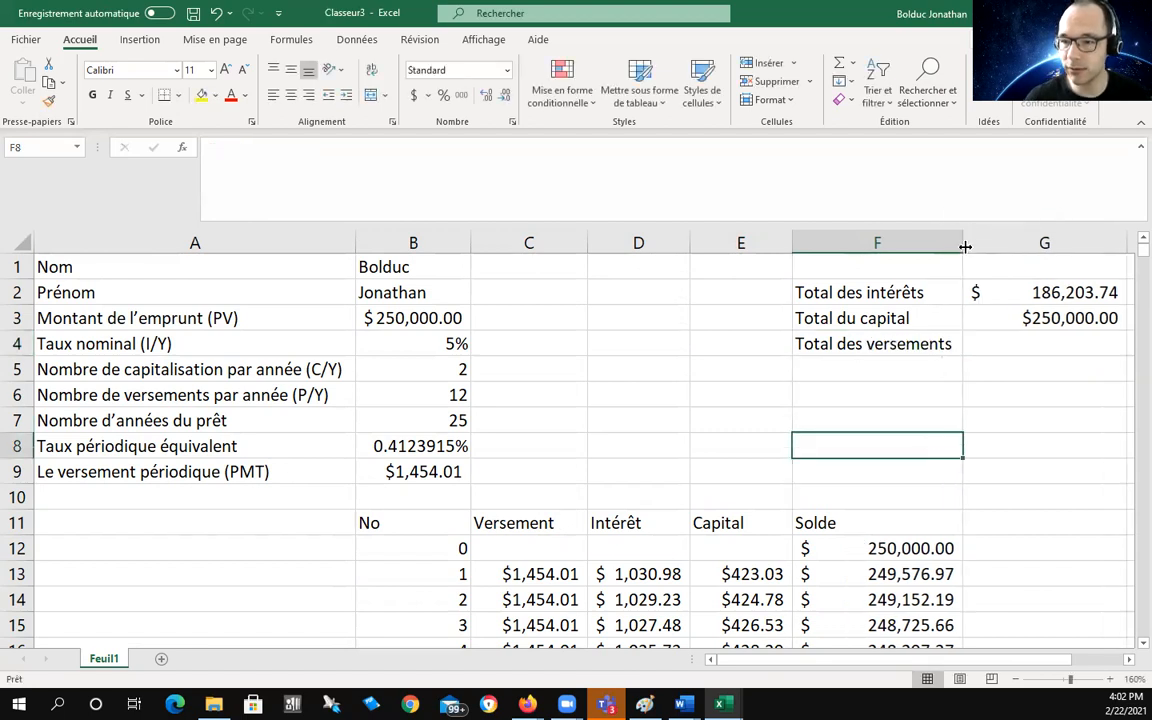
Step: Enter =Somme(C13:C312) in G4 for $436,203.74 total payments, then review all three totals
click(1016, 343)
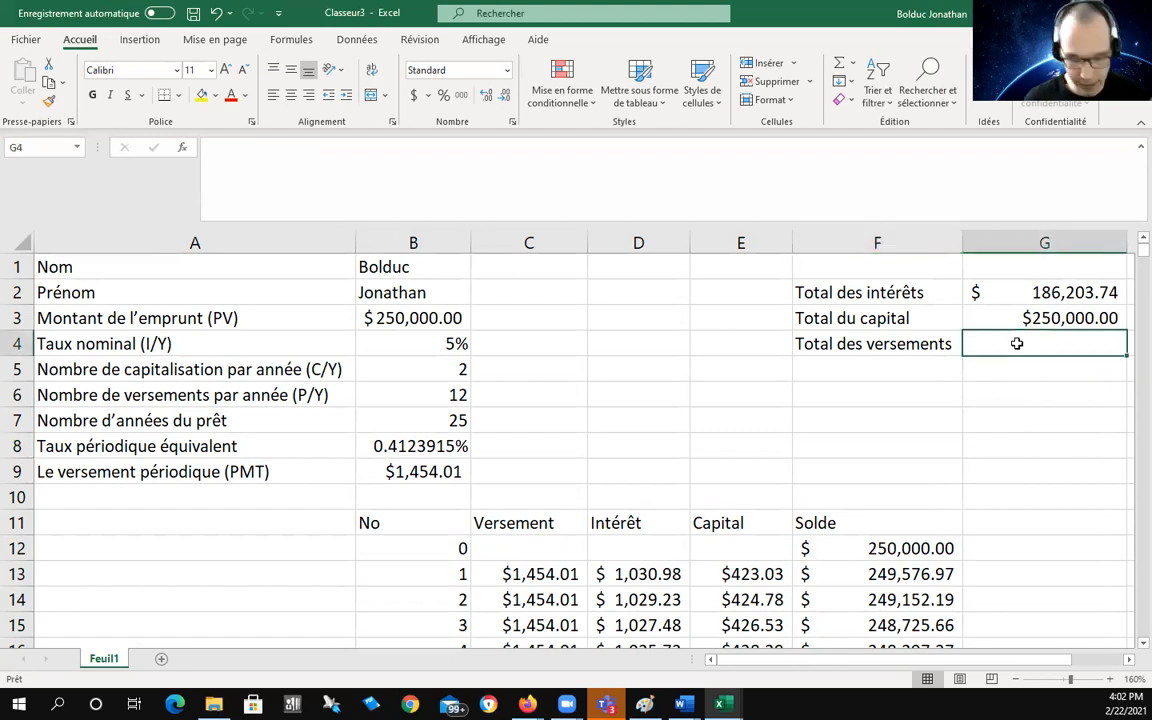
text(=sdo)
key(BackSpace)
key(BackSpace)
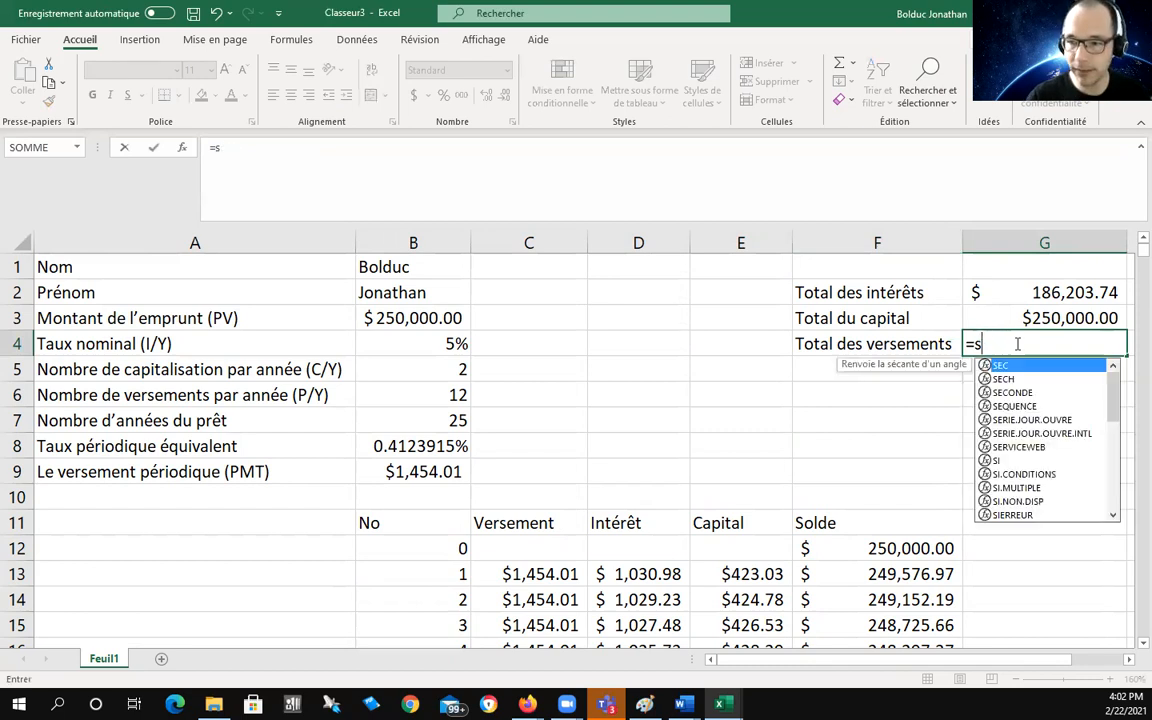
text(omme()
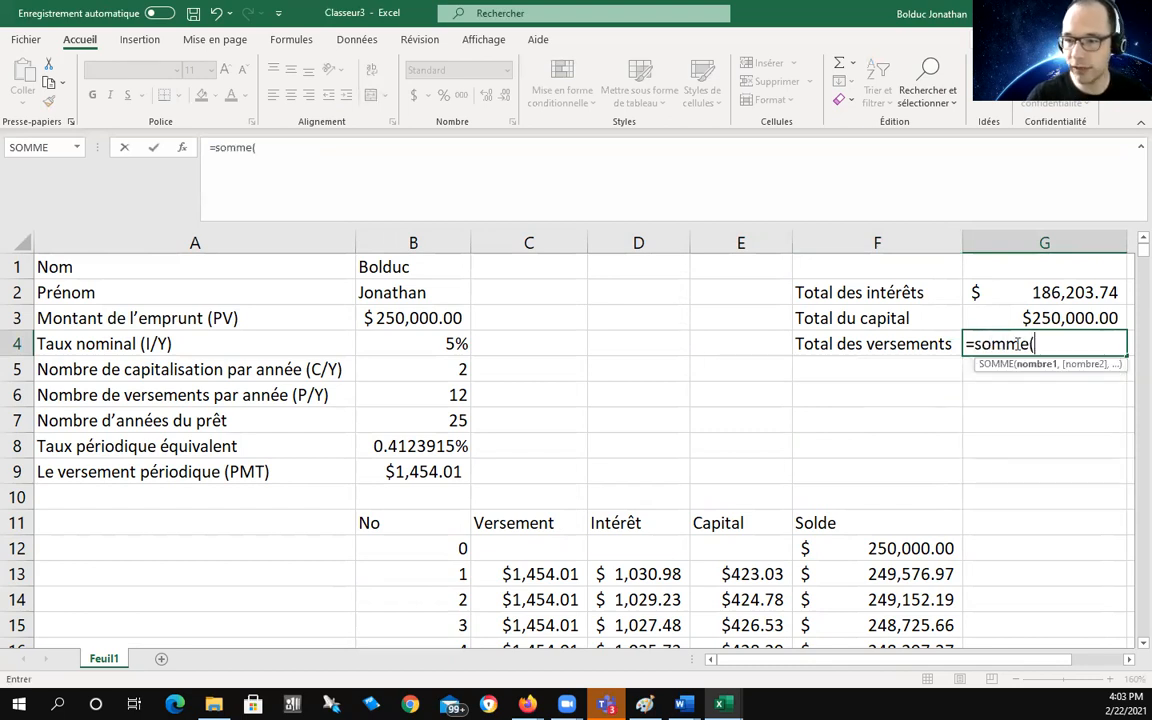
click(535, 572)
drag(535, 572, 529, 540)
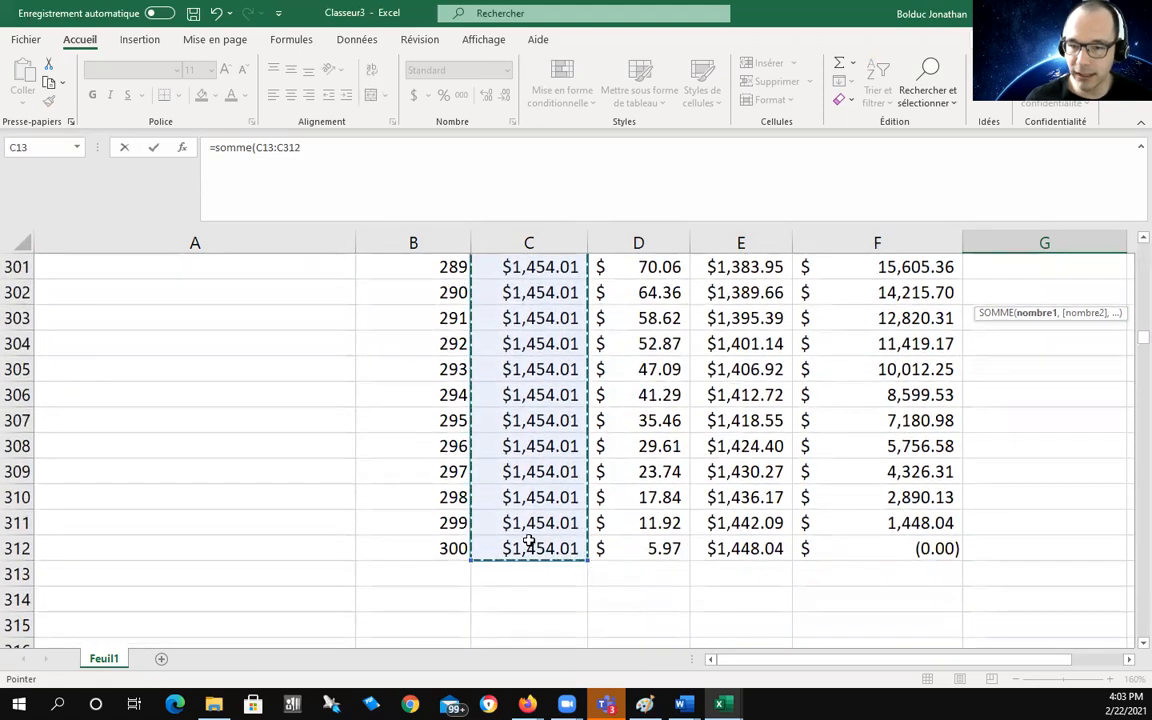
key(Return)
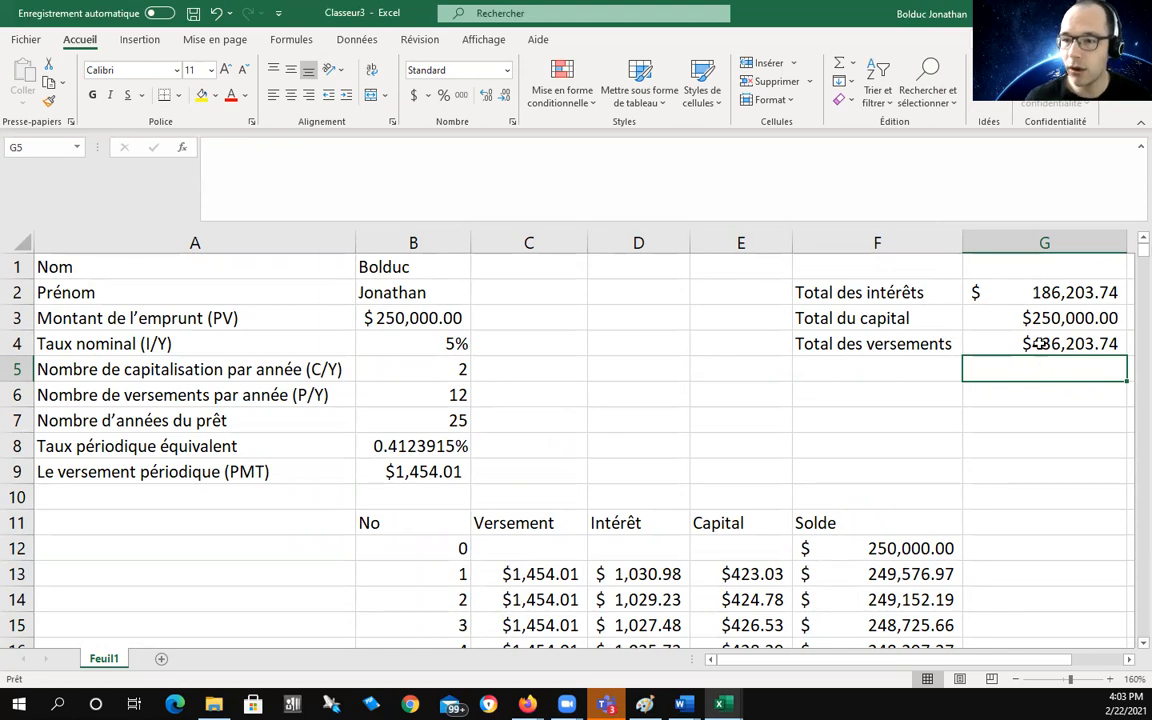
click(993, 292)
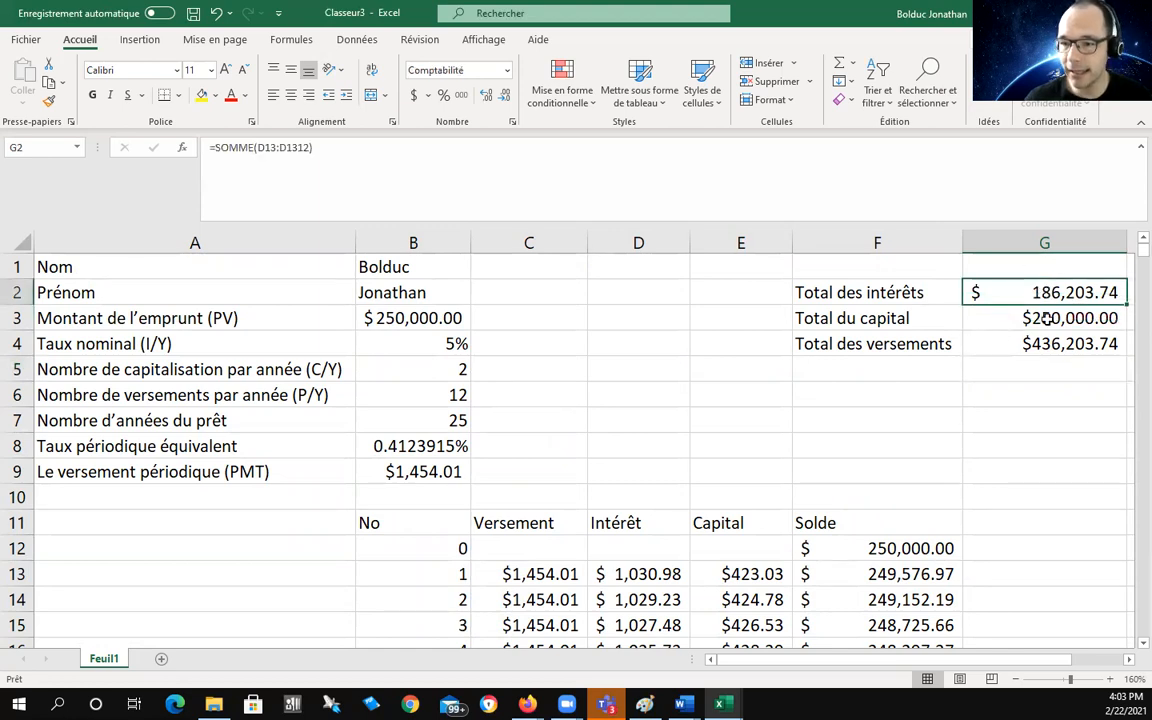
click(1003, 318)
click(1070, 345)
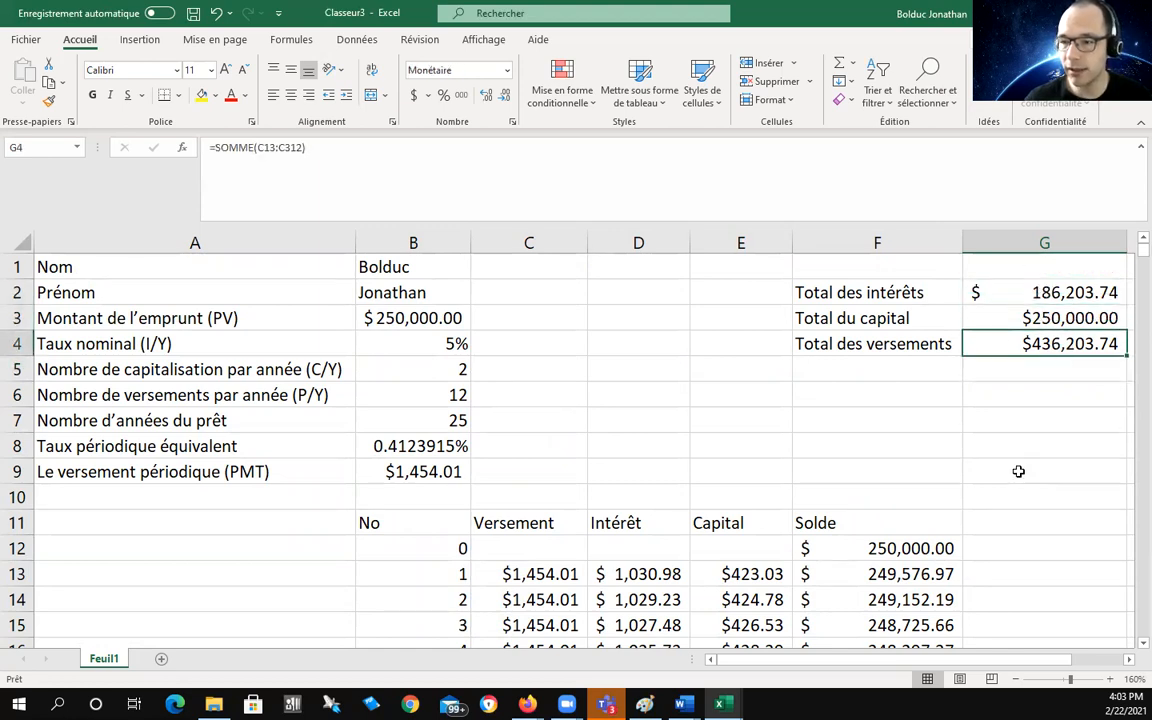